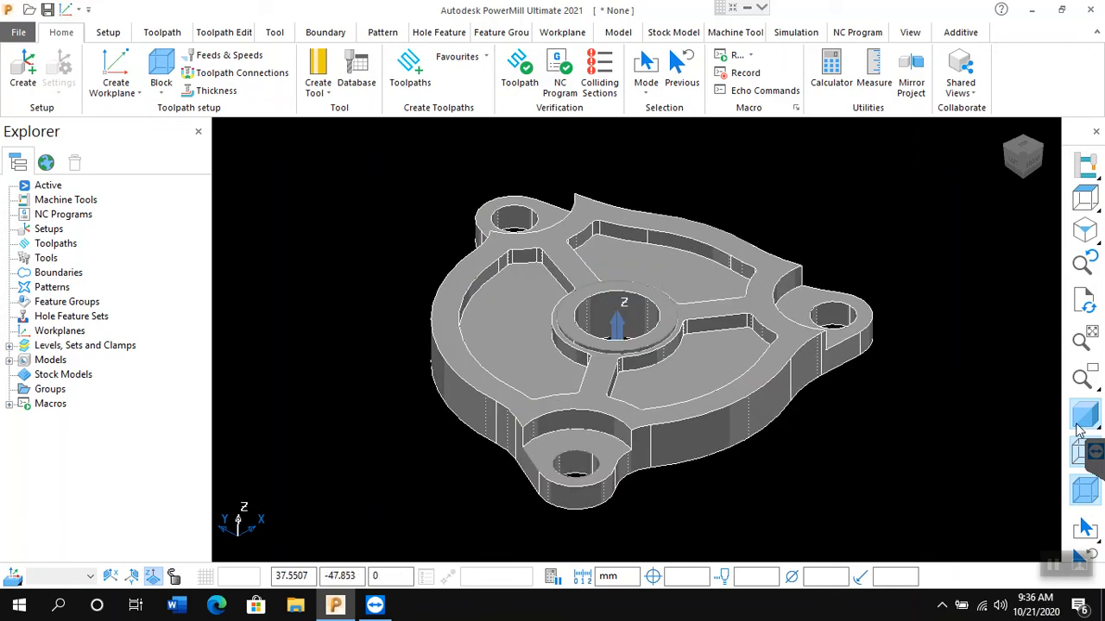
Step: Switch the model's display from plain shading to multicolour shading
mouse_move(1078, 422)
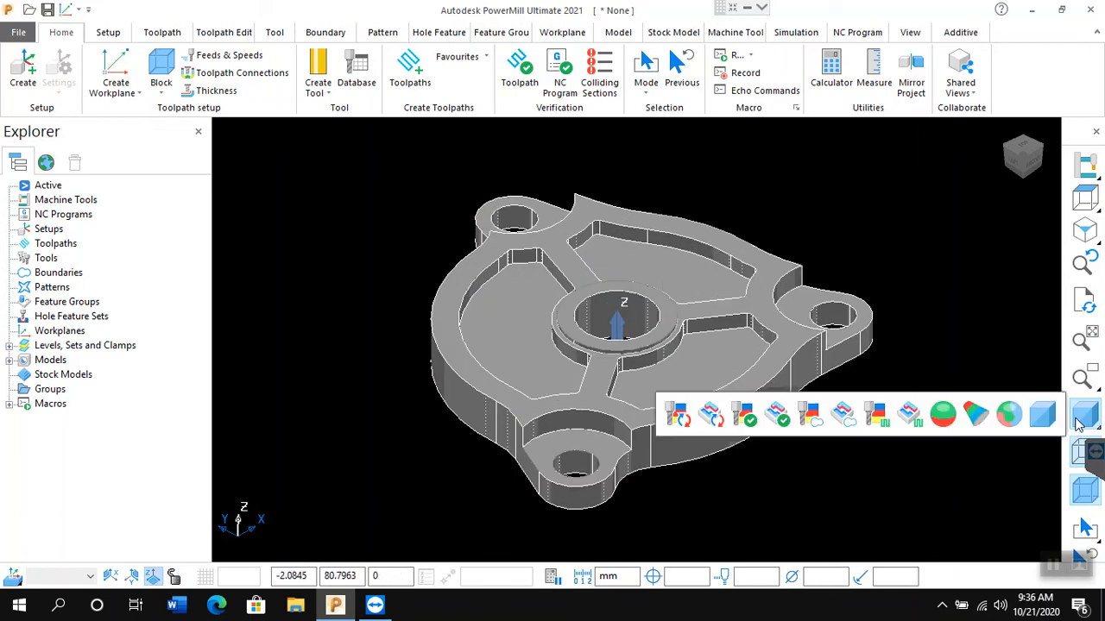
left_click(1008, 416)
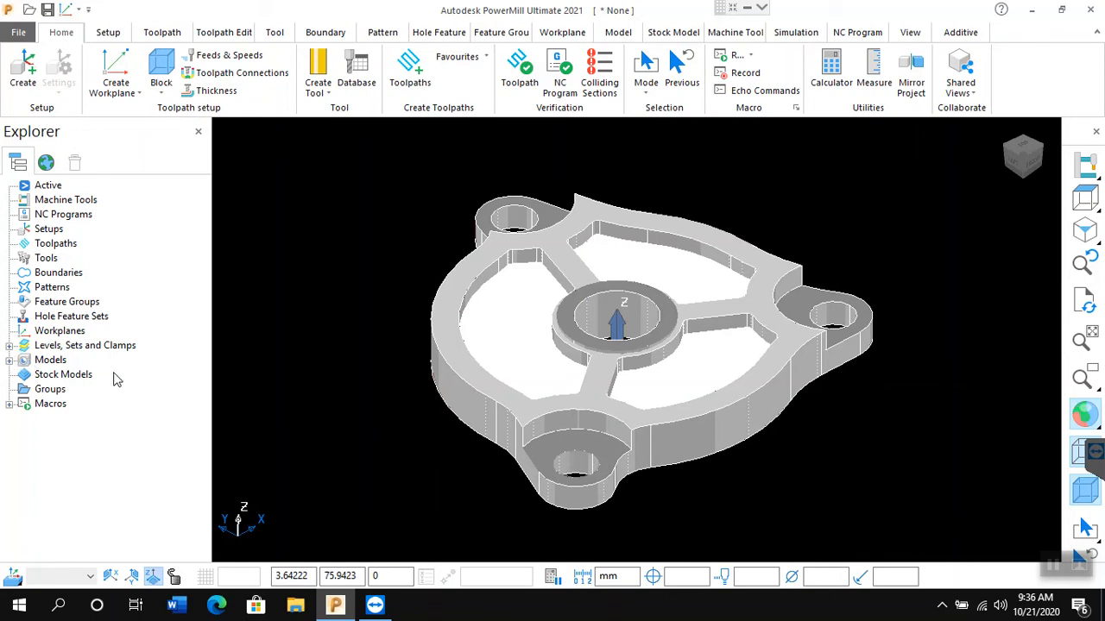
left_click(54, 331)
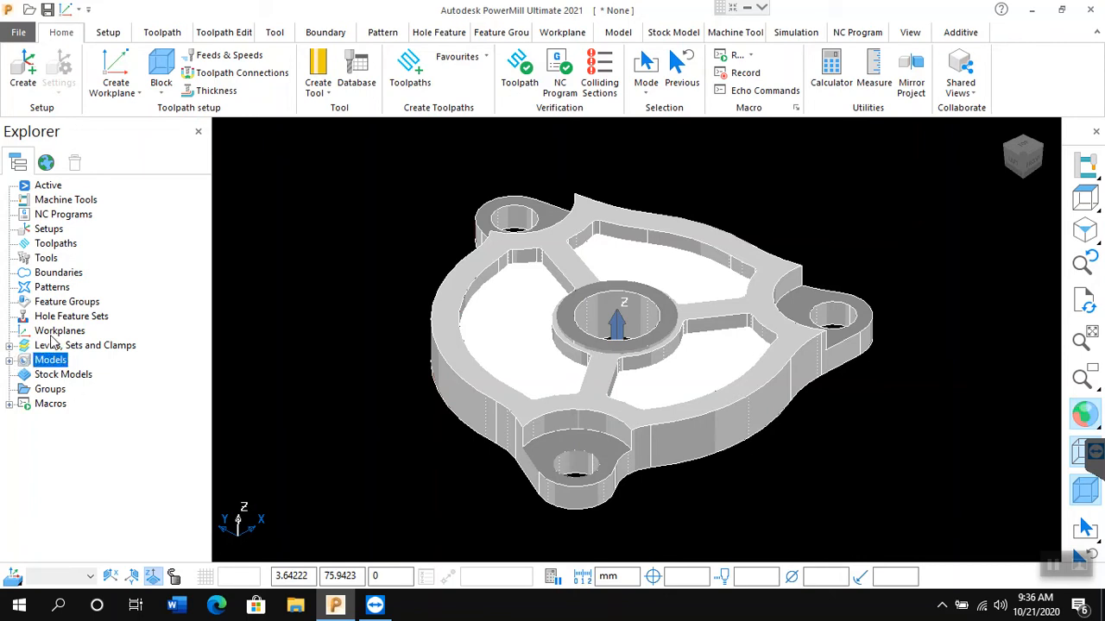
left_click(53, 288)
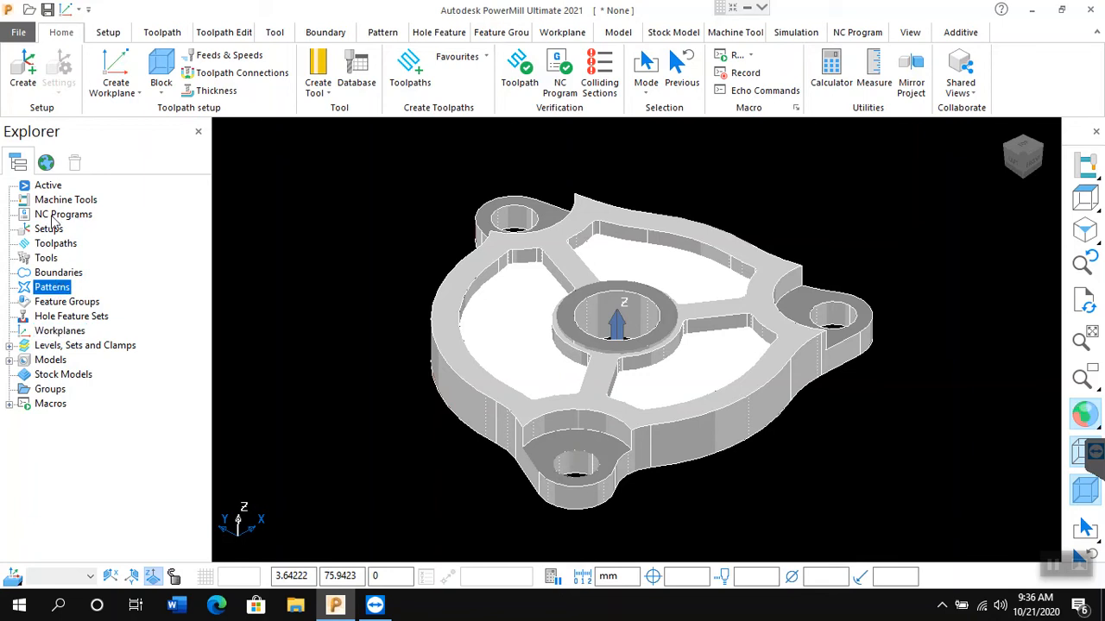
left_click(50, 229)
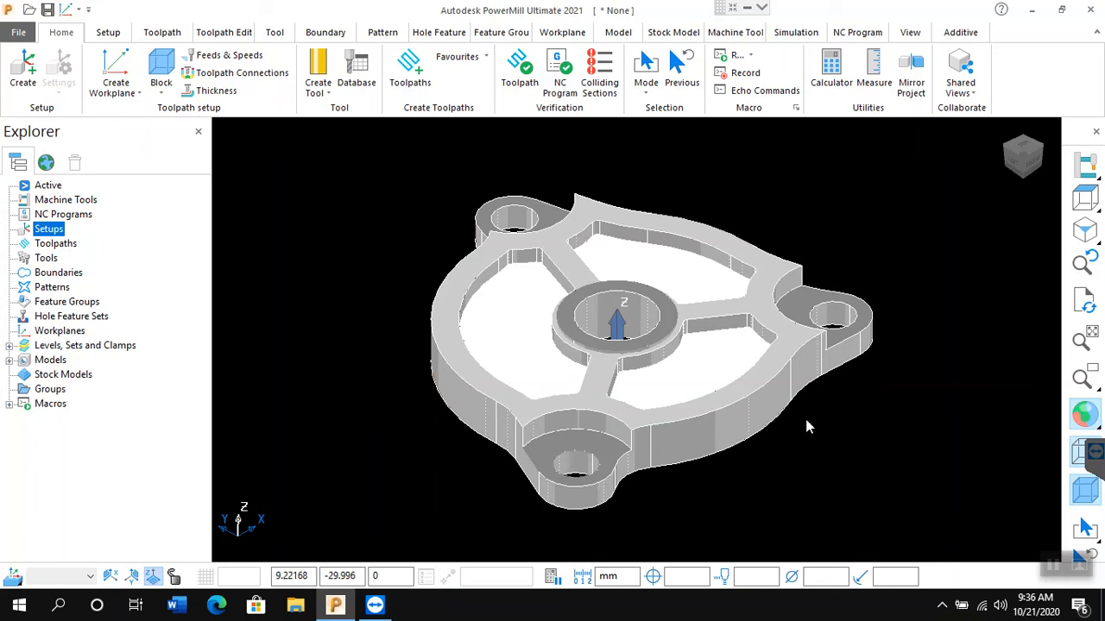
left_click(1087, 233)
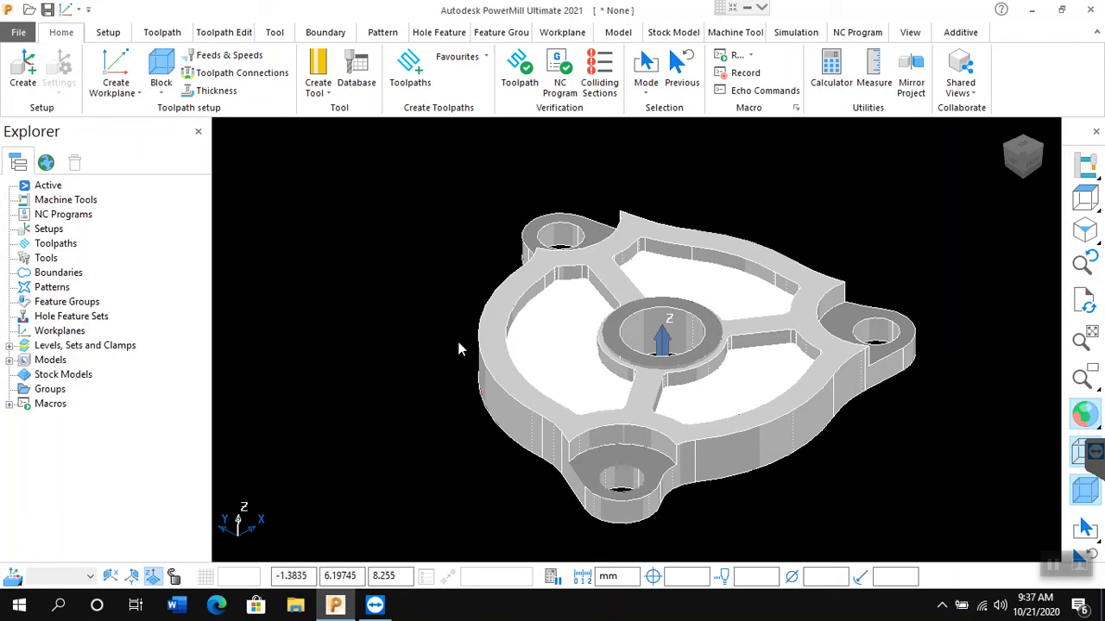
scroll(772, 489, "up", 2)
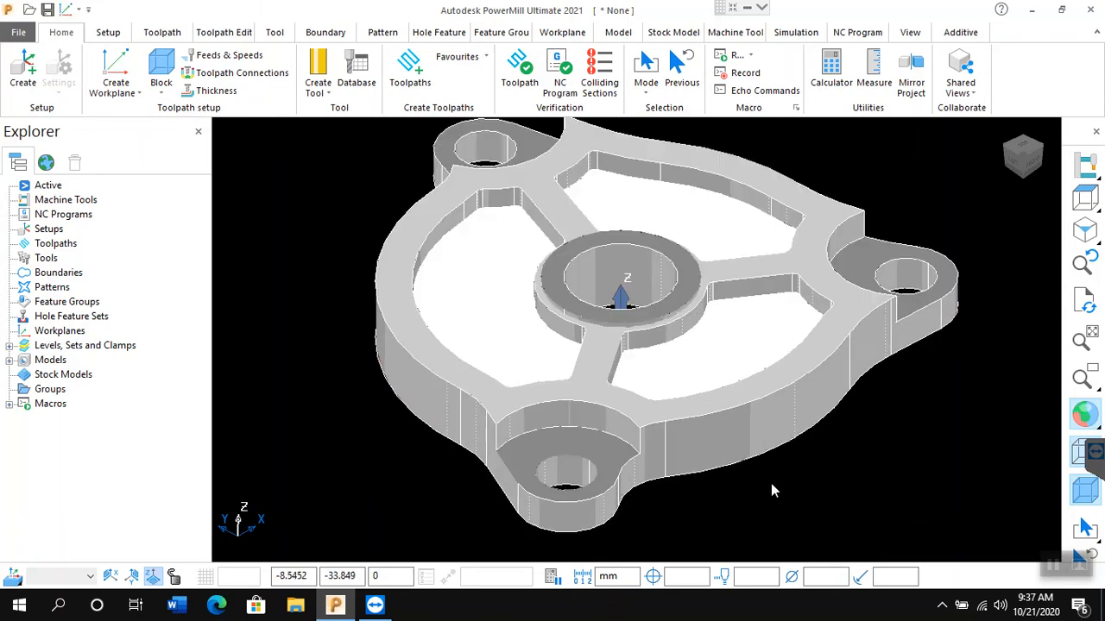
scroll(732, 479, "down", 1)
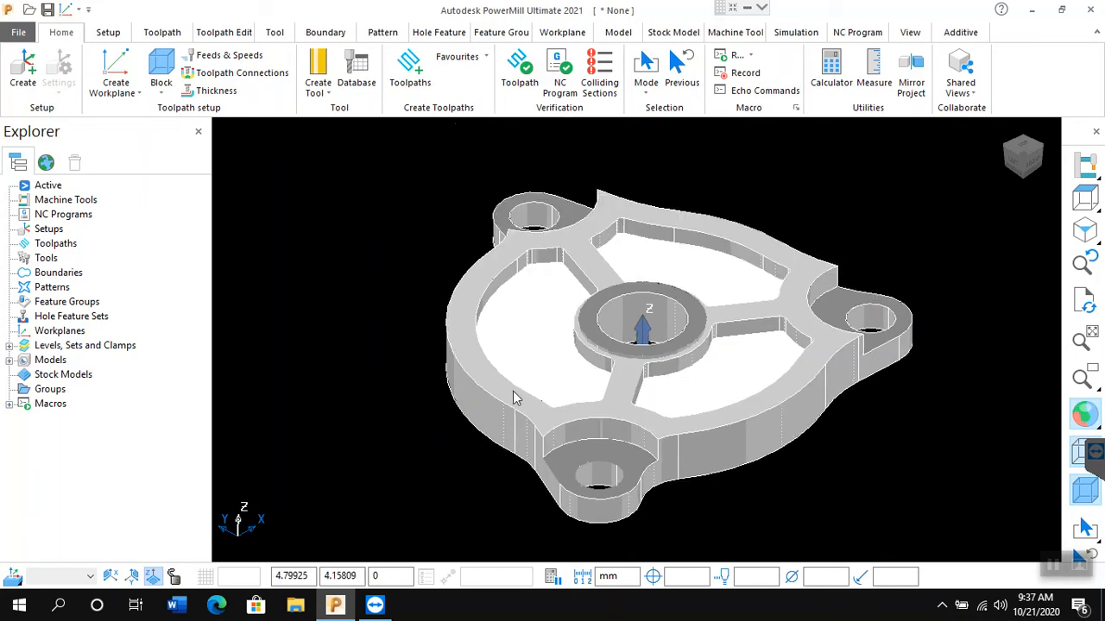
middle_click_drag(806, 513, 517, 219)
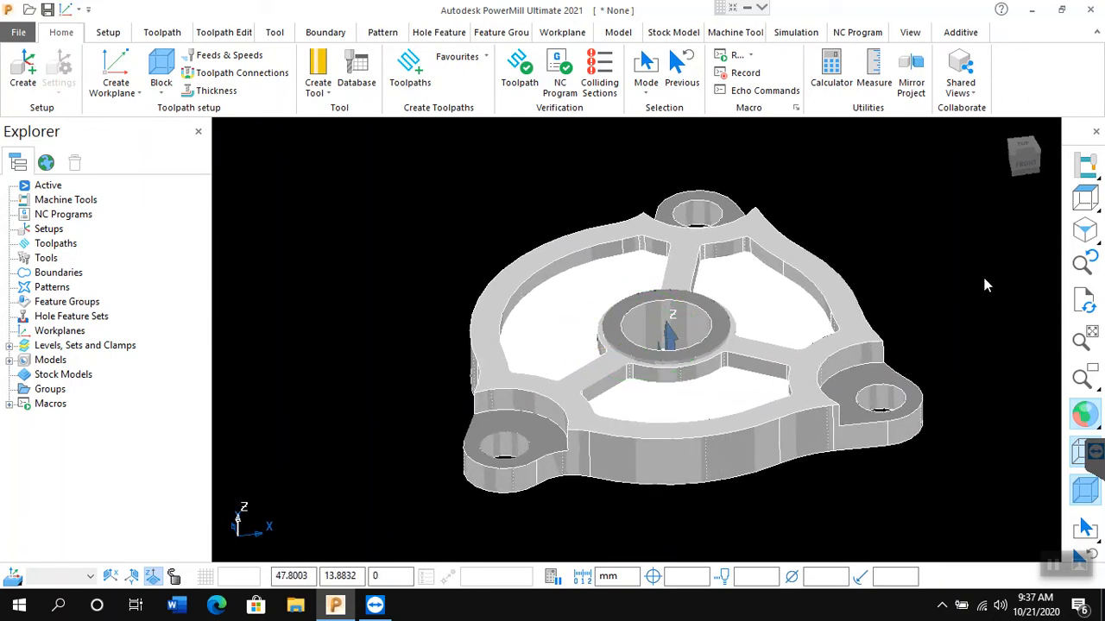
Step: Calculate a box block around the model with 6 mm expansion and check it from the top and front
left_click(161, 69)
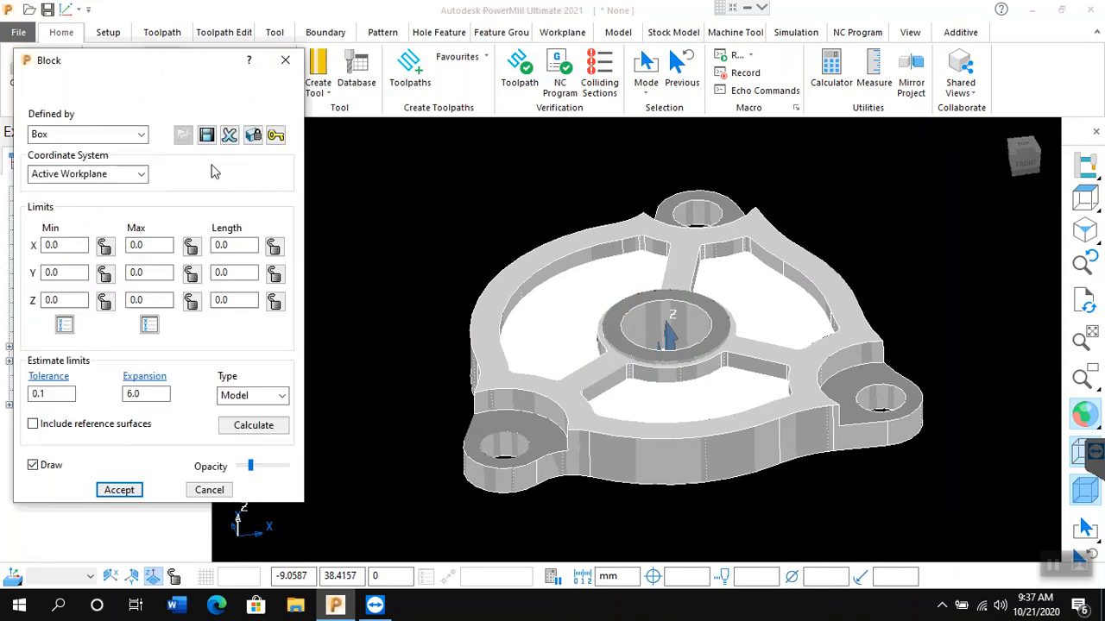
left_click(254, 431)
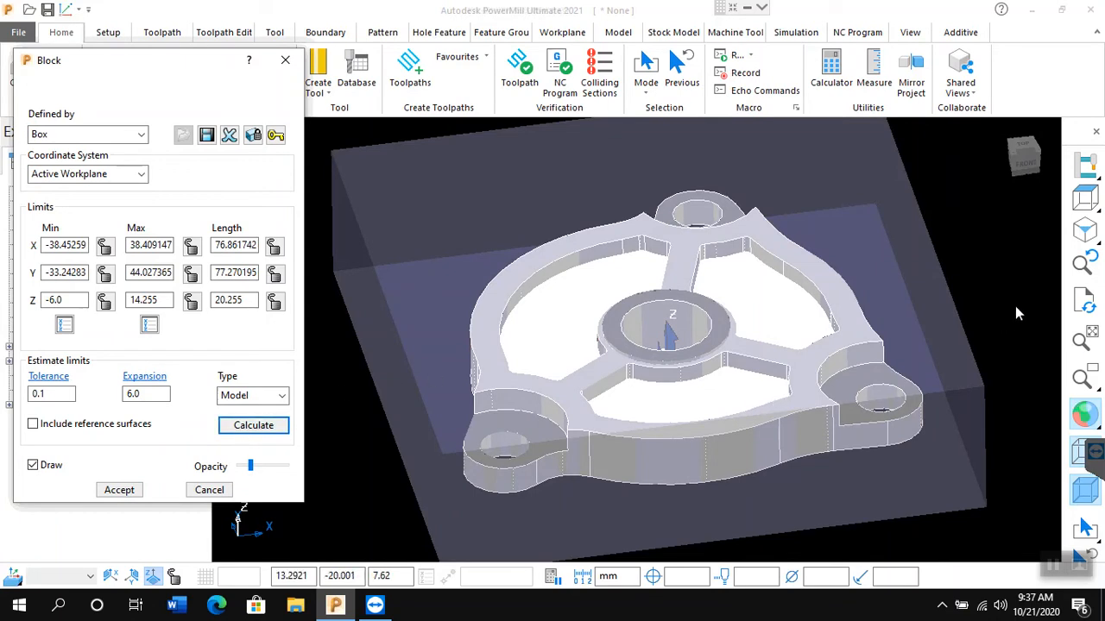
left_click(1085, 197)
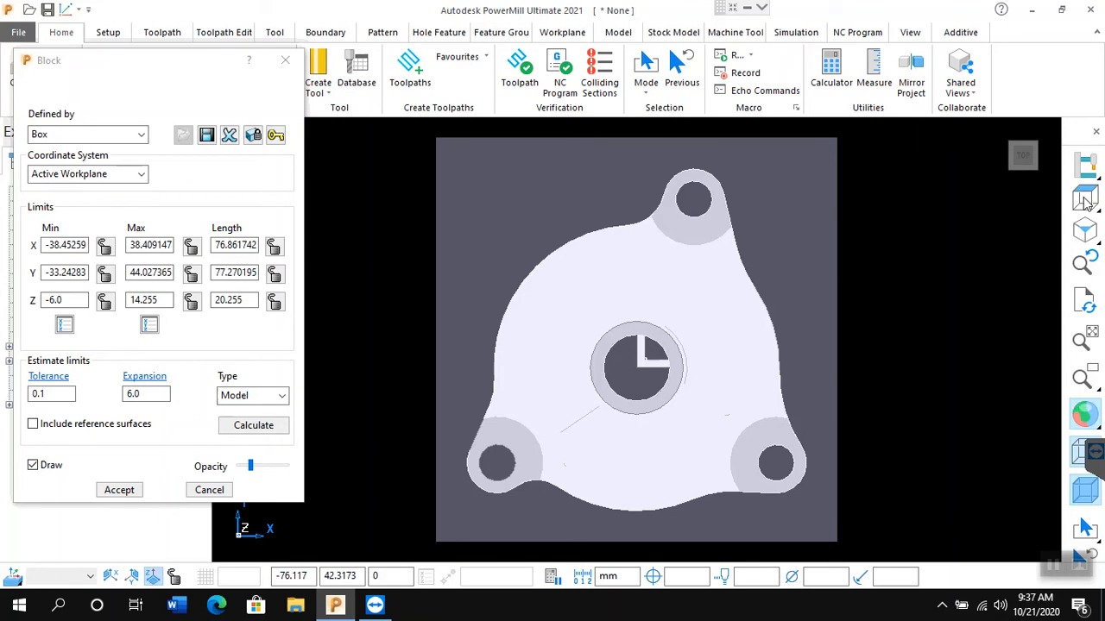
mouse_move(1086, 200)
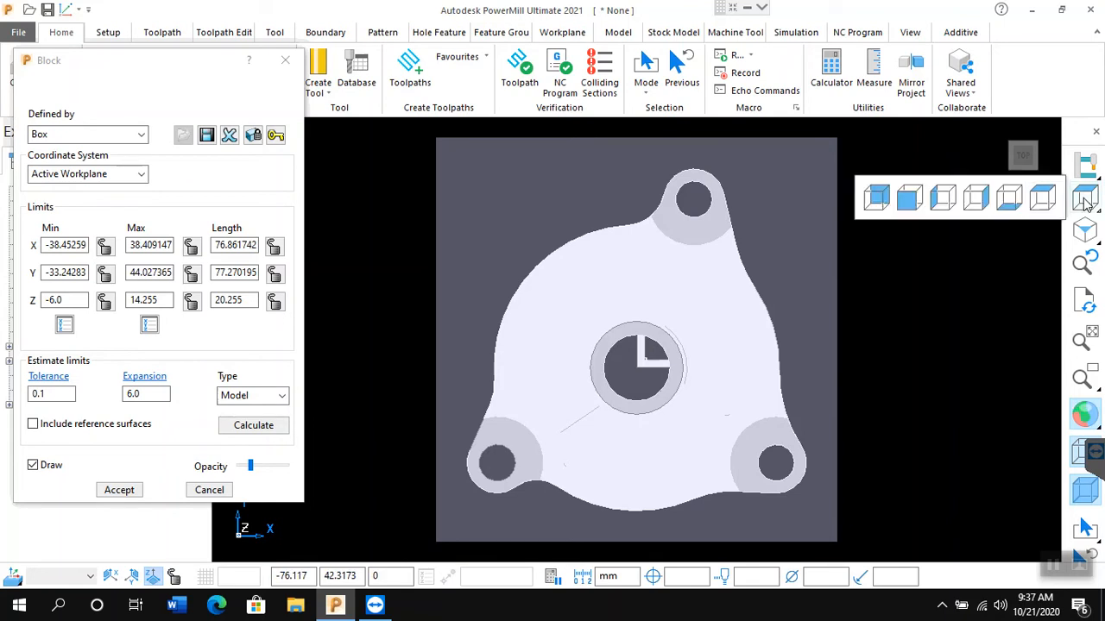
left_click(910, 199)
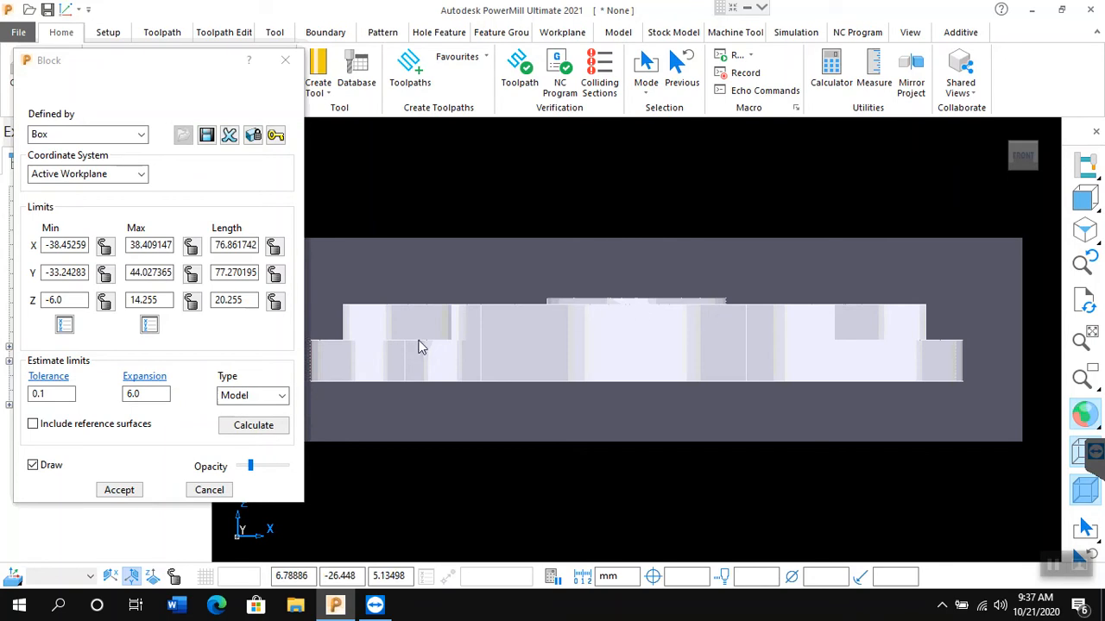
Step: Set the block expansion to 0 and recalculate the block limits
double_click(150, 395)
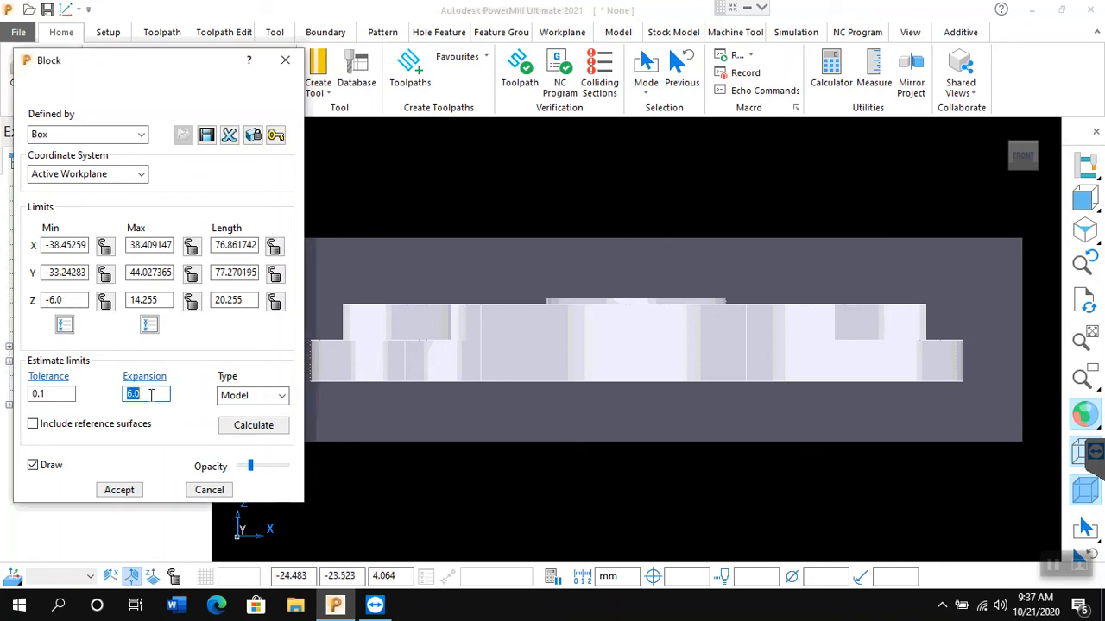
type("0")
left_click(249, 429)
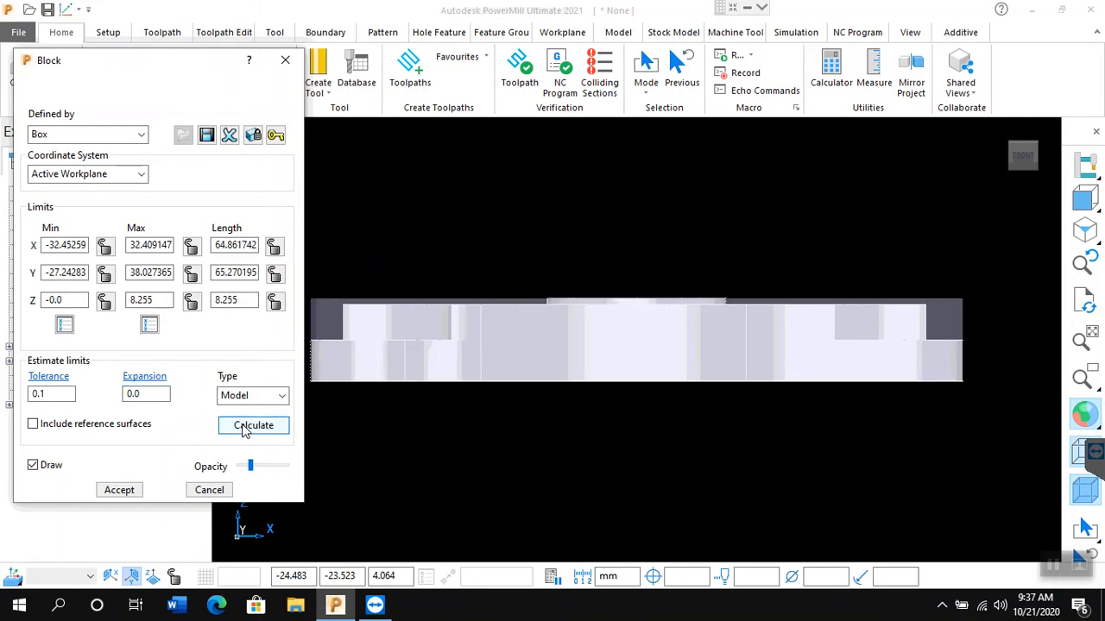
scroll(787, 360, "down", 2)
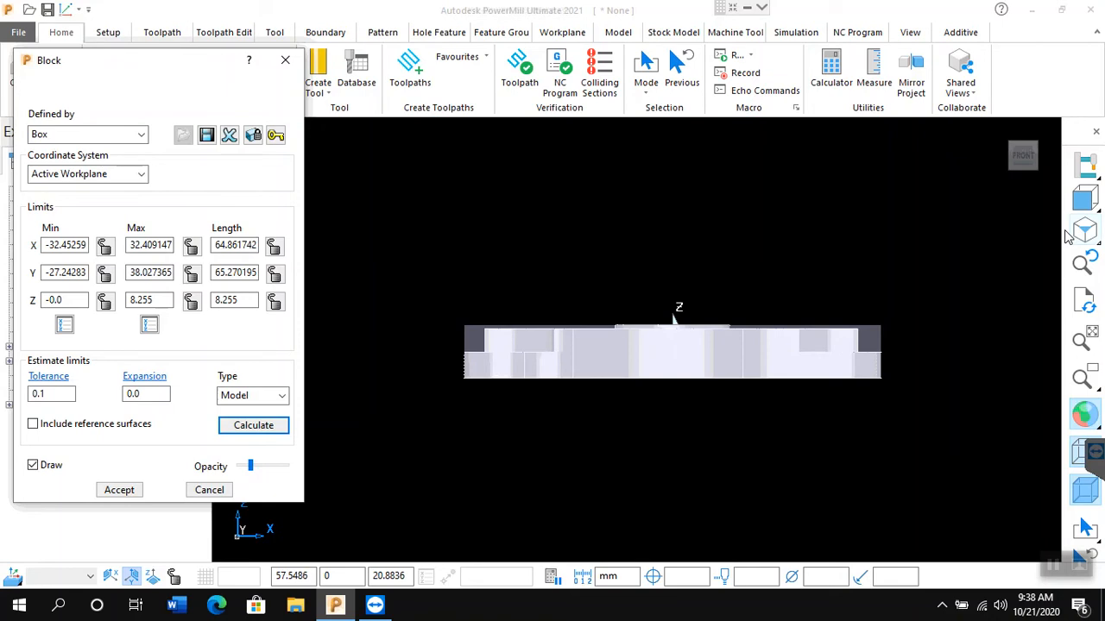
left_click(459, 357)
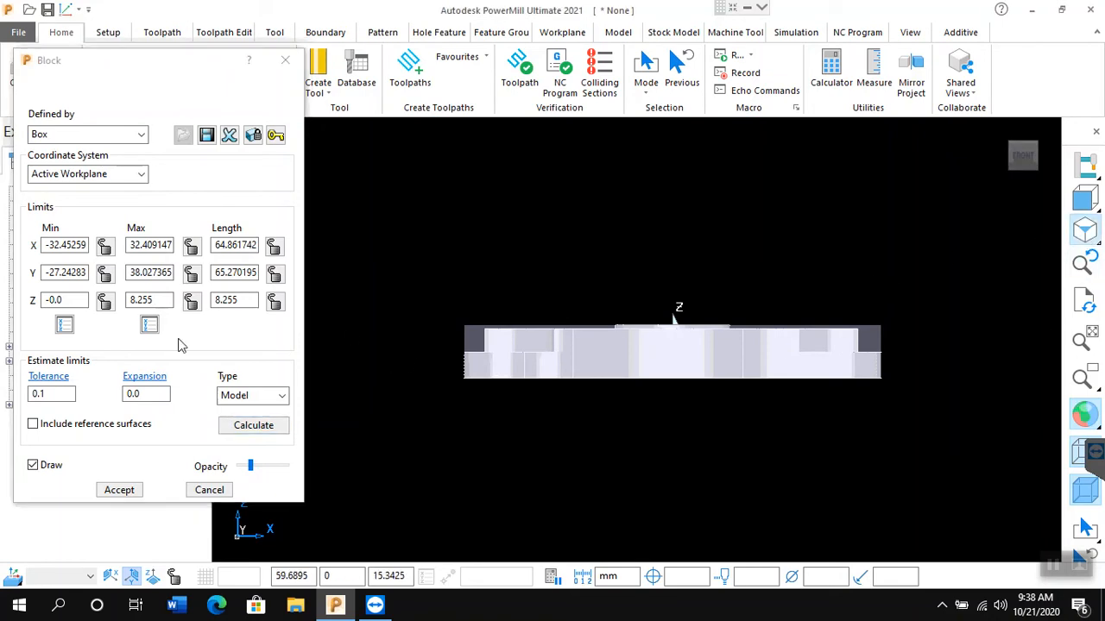
Step: Set the block expansion to 6 mm and recalculate the block around the model
double_click(147, 394)
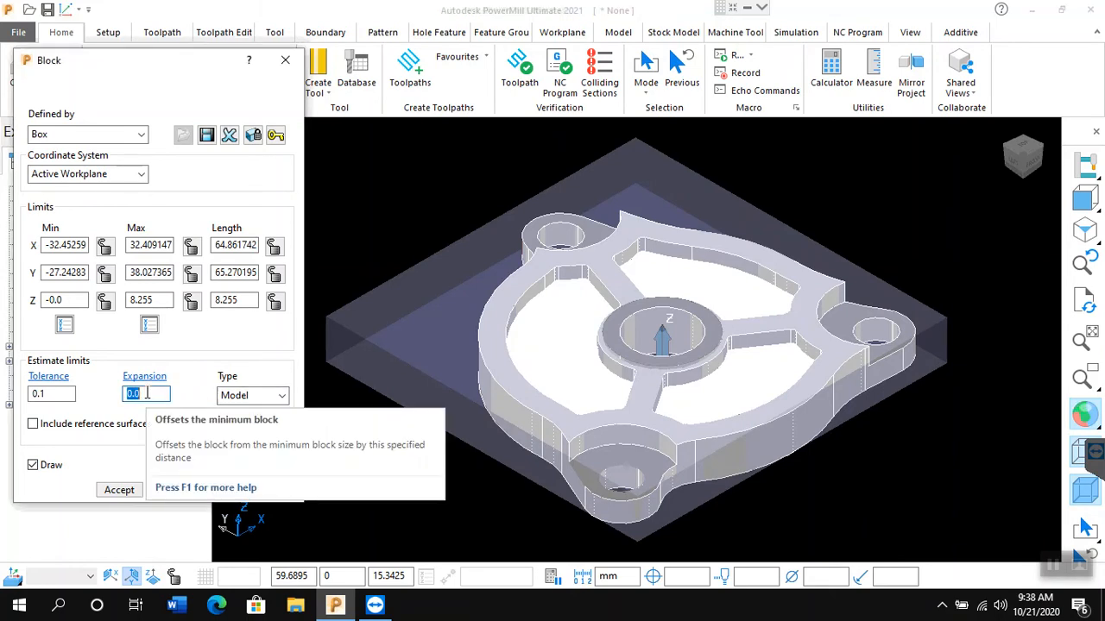
type("6")
key("Return")
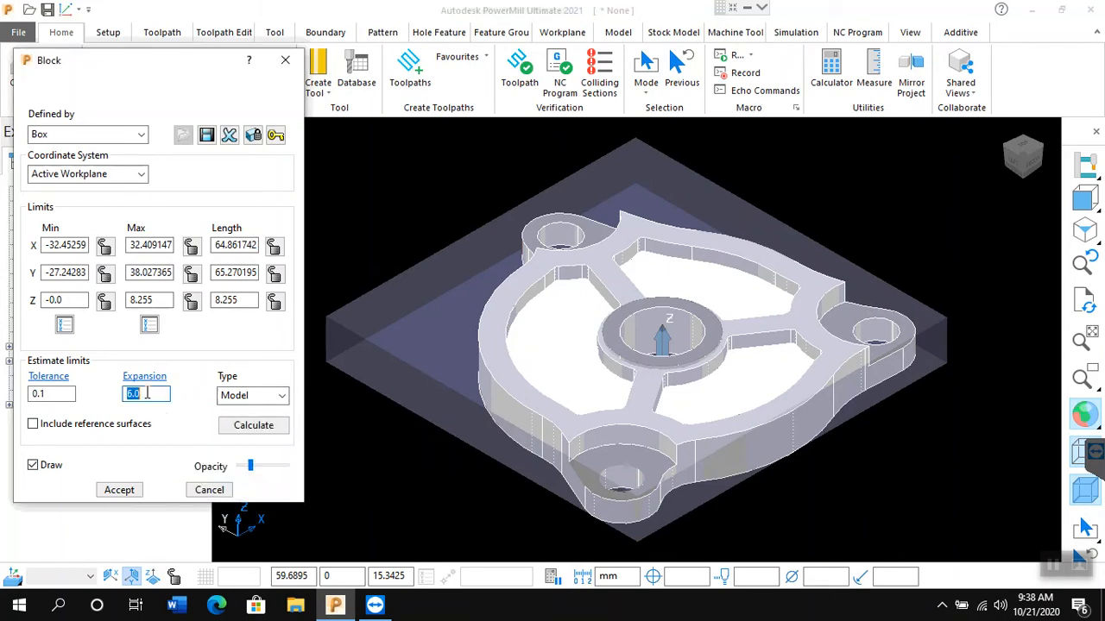
left_click(240, 436)
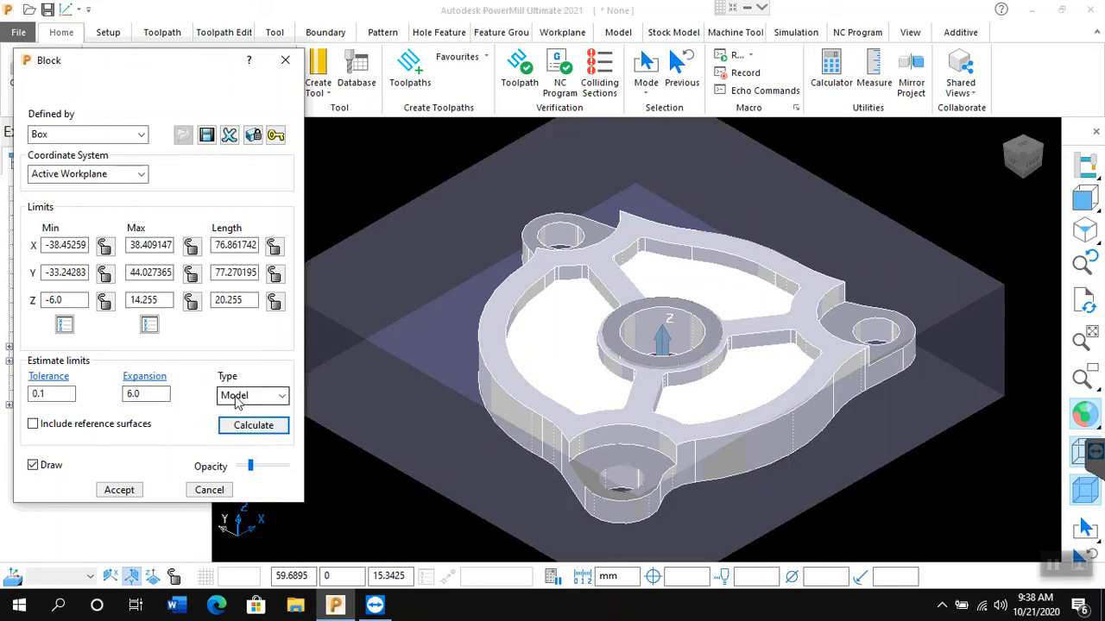
Step: Set the expansion back to 0 and recalculate the block to the model's exact size
double_click(152, 395)
type("0")
key("Return")
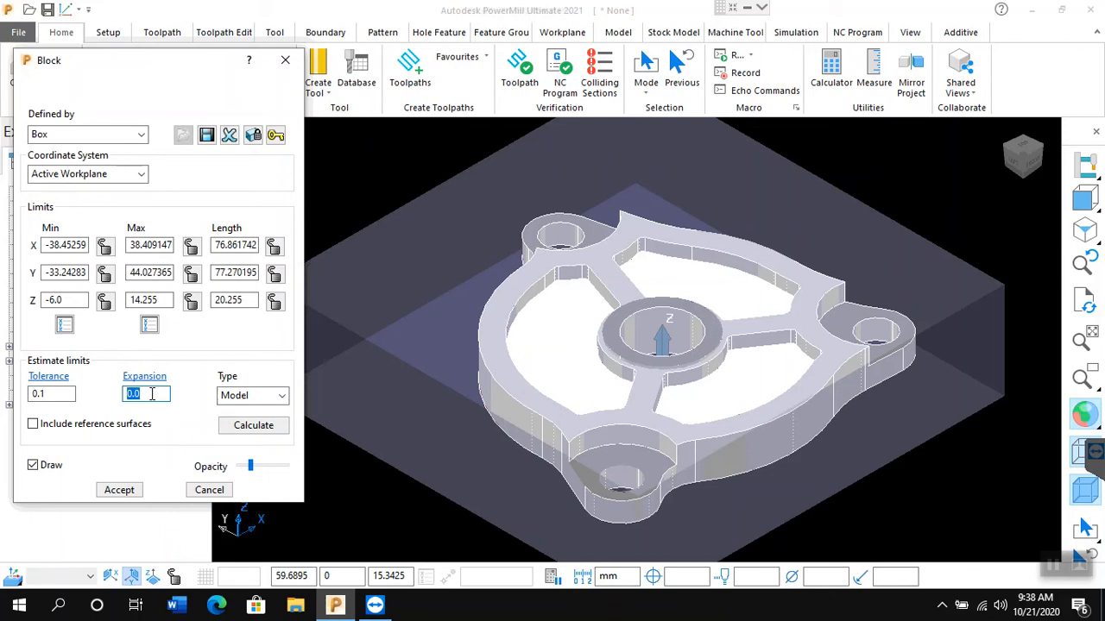
left_click(234, 430)
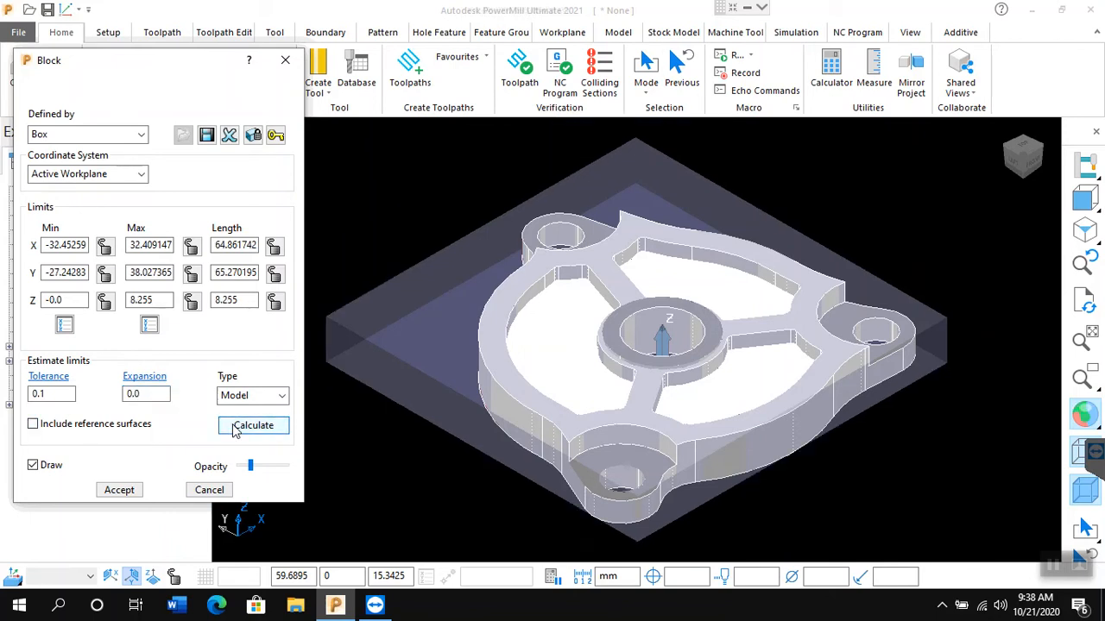
Step: Try a maximum Z limit of 10 mm for the block and reduce it to 5 mm
left_click(157, 300)
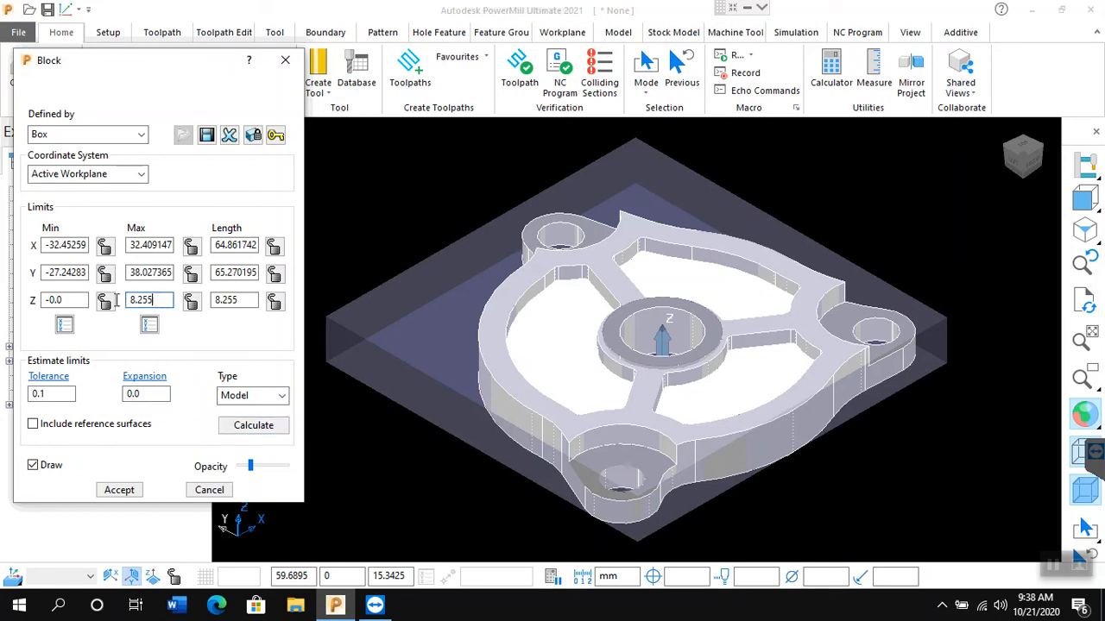
left_click_drag(156, 299, 116, 300)
key("BackSpace")
type("10")
key("Return")
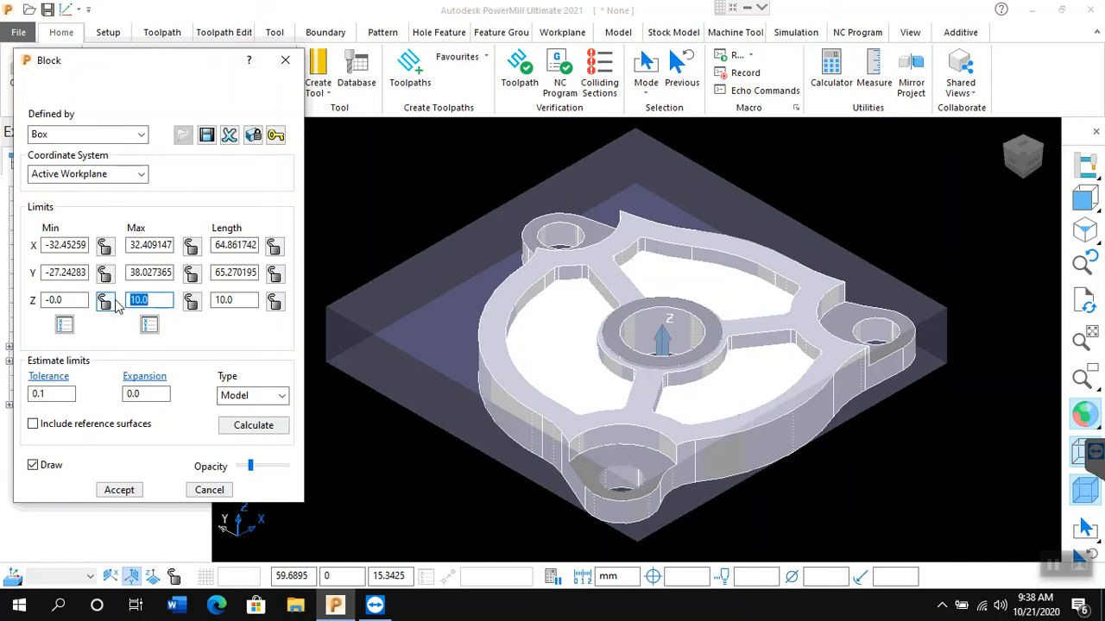
type("5")
key("Return")
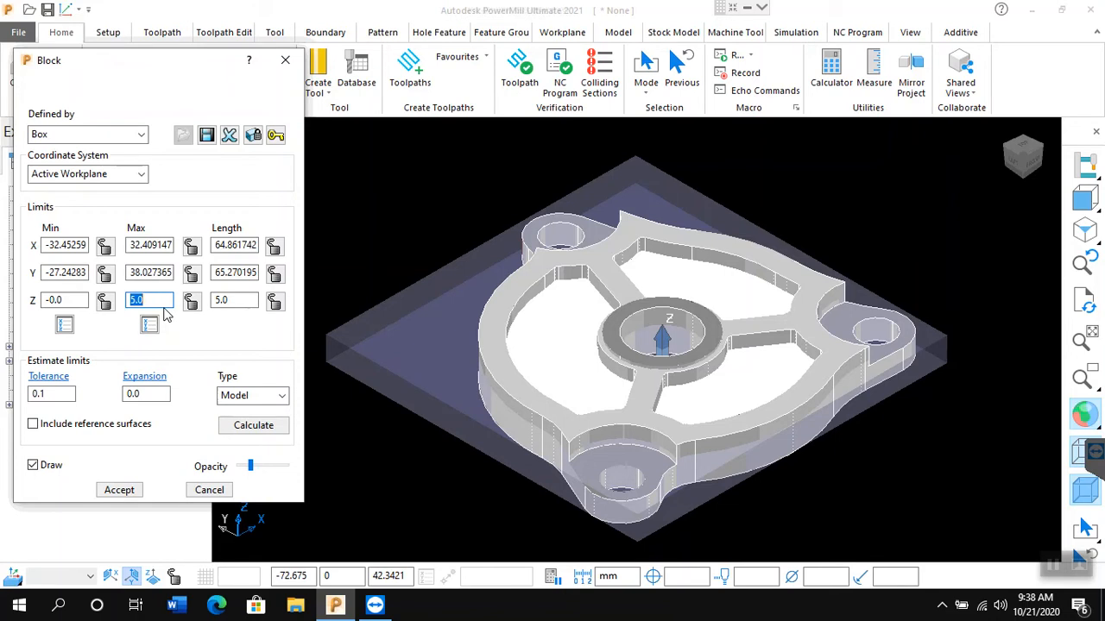
Step: Set the block's maximum Z limit to 10 mm and check the extra stock above the part from the front
type("10")
key("Return")
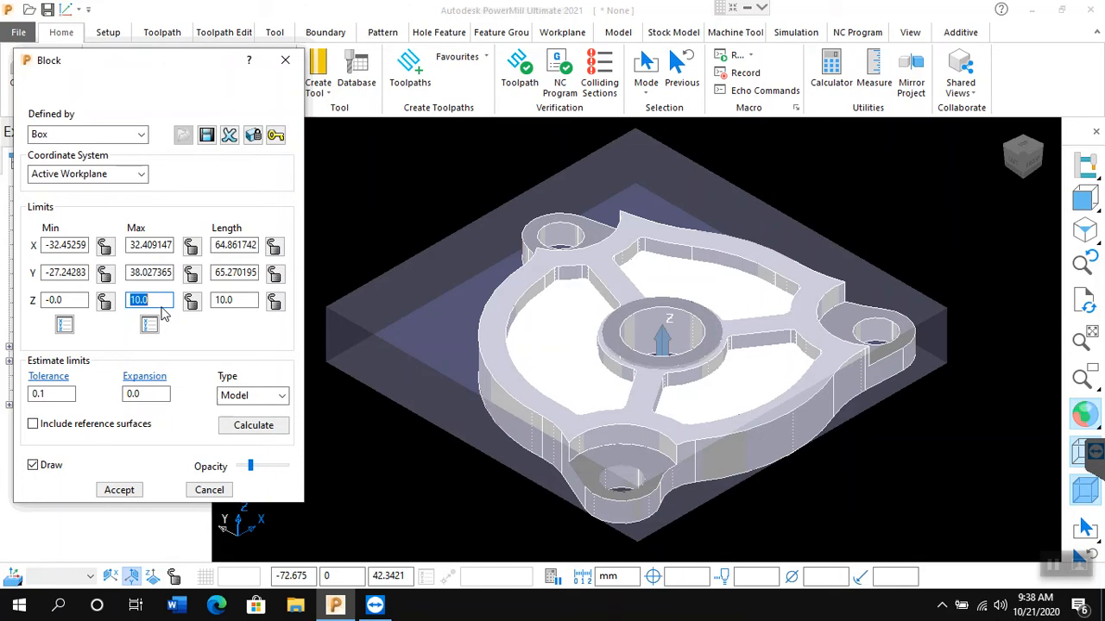
left_click(1086, 200)
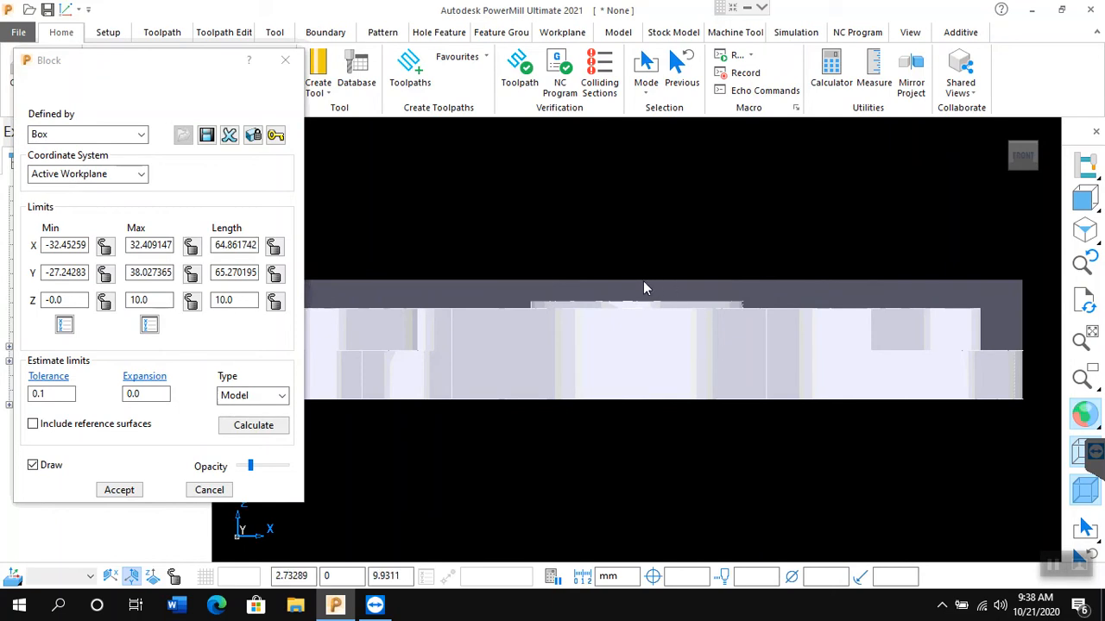
middle_click_drag(631, 308, 570, 247)
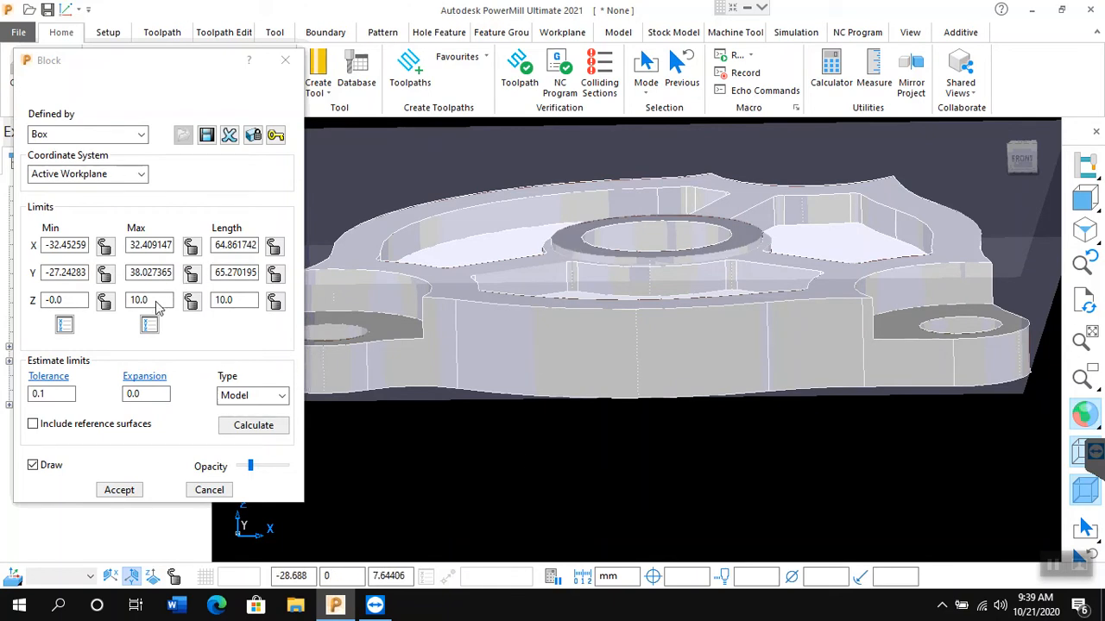
Step: Set the block's maximum Z limit to 8.255 mm and accept the block definition
left_click(154, 301)
key("ctrl+a")
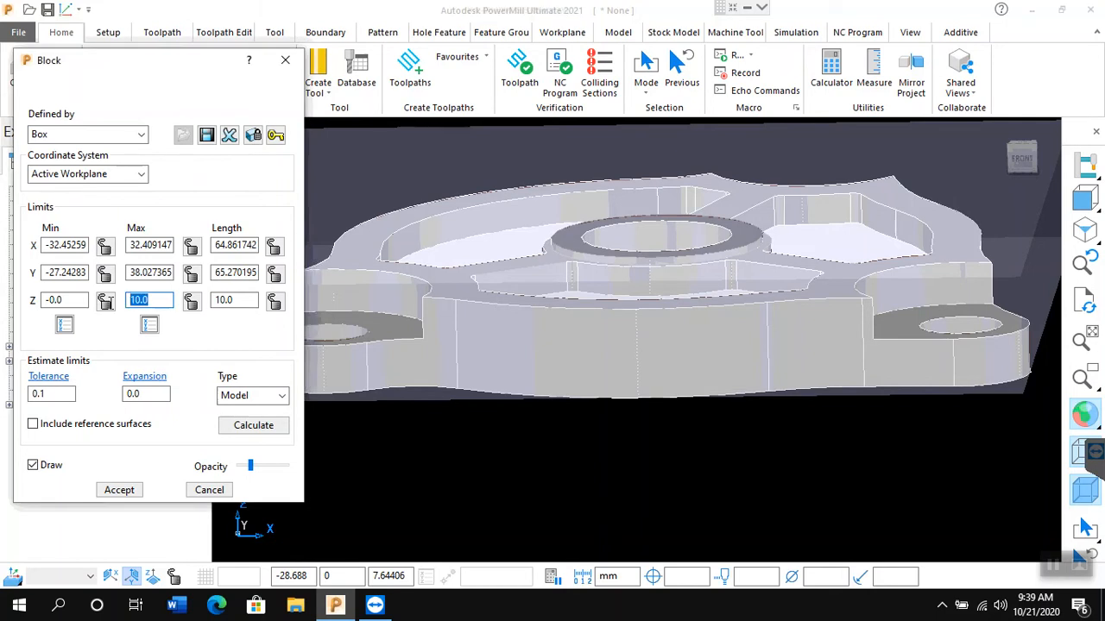
type("8.255")
key("Return")
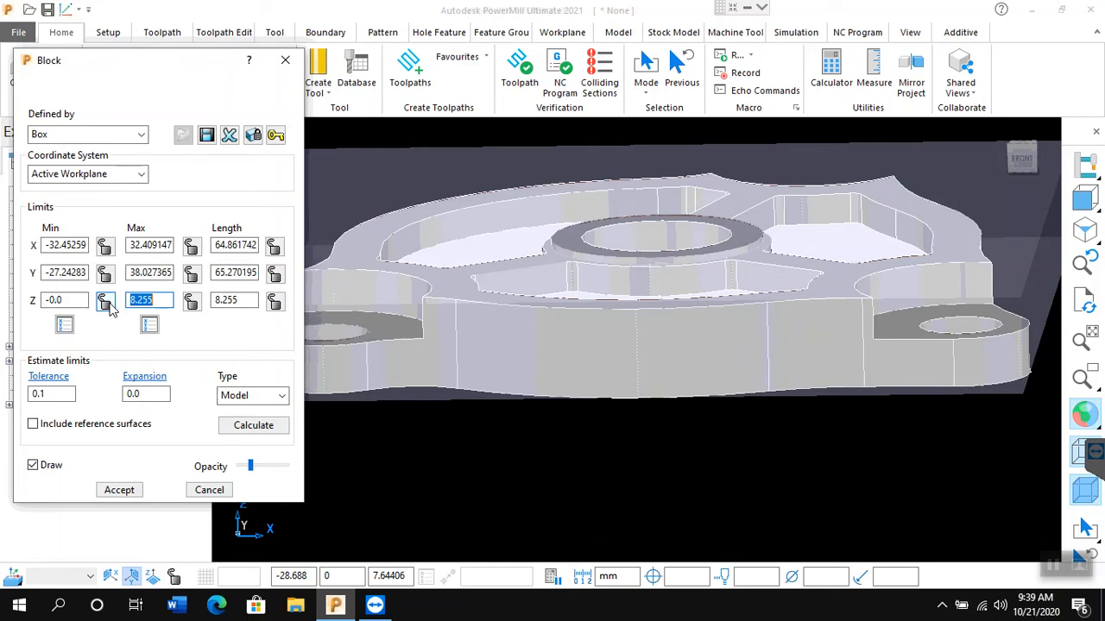
left_click(119, 489)
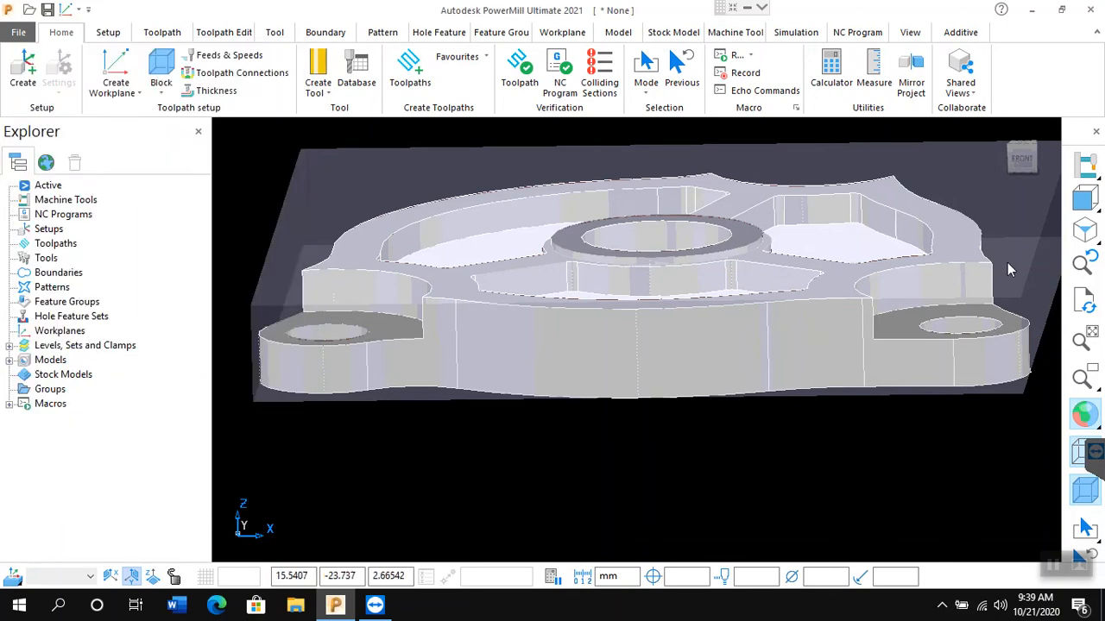
Step: Create a workplane positioned using the block, at the centre key-point of the block's top face
left_click(1085, 229)
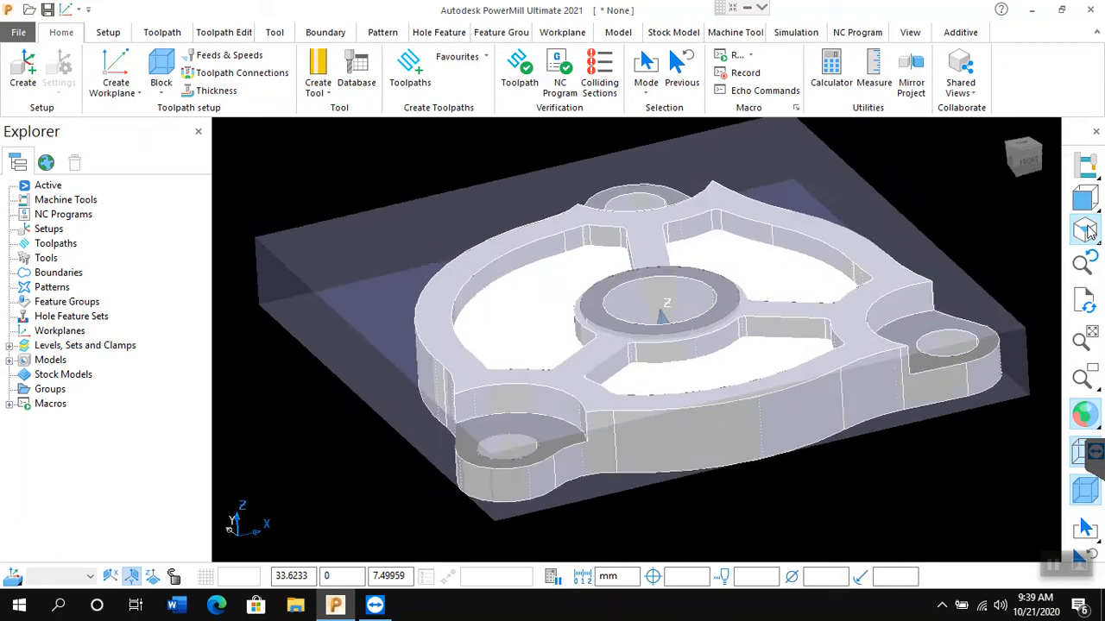
mouse_move(1085, 229)
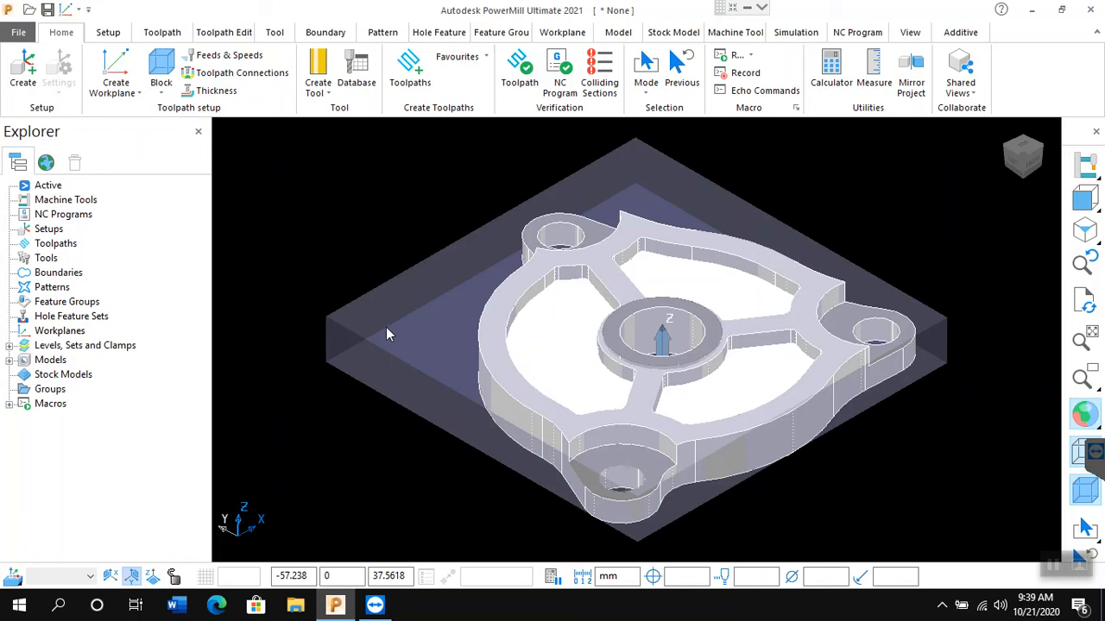
left_click(66, 334)
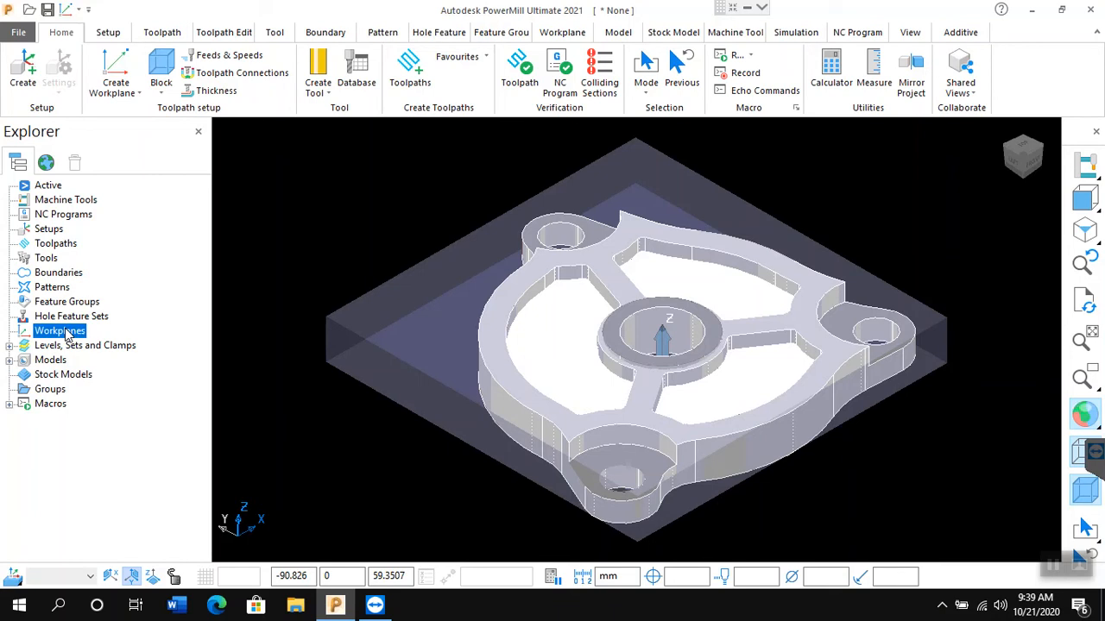
right_click(67, 334)
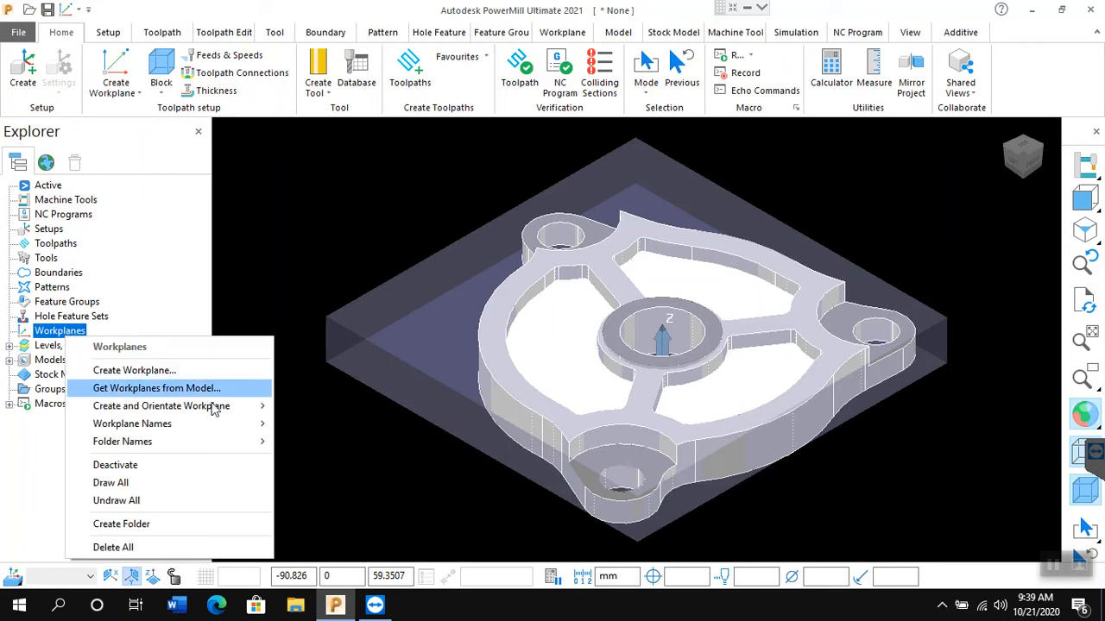
mouse_move(238, 412)
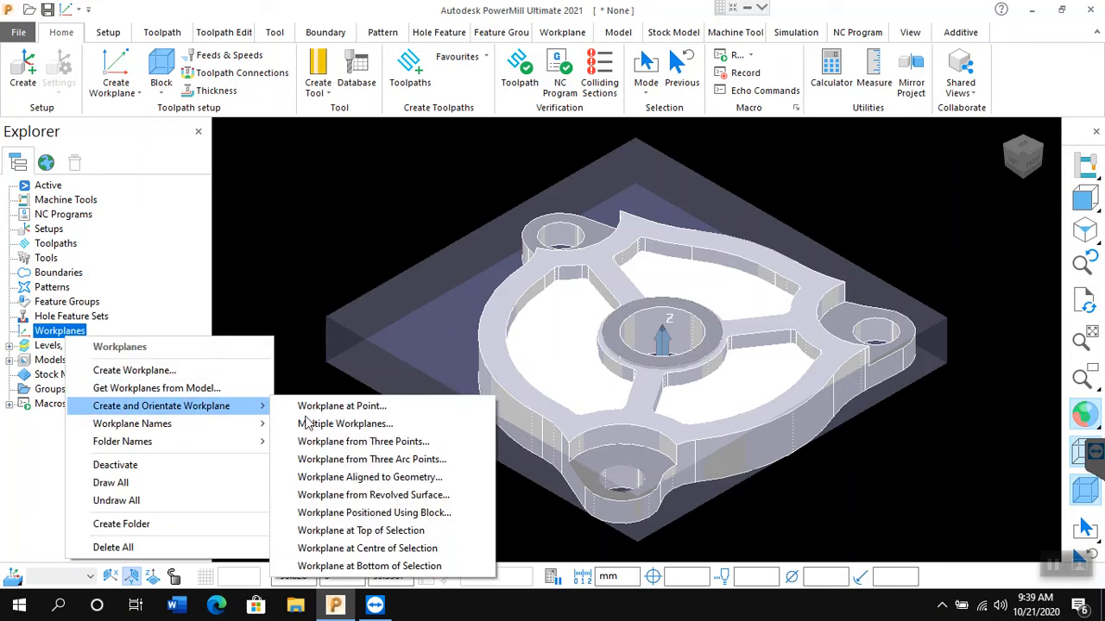
left_click(390, 513)
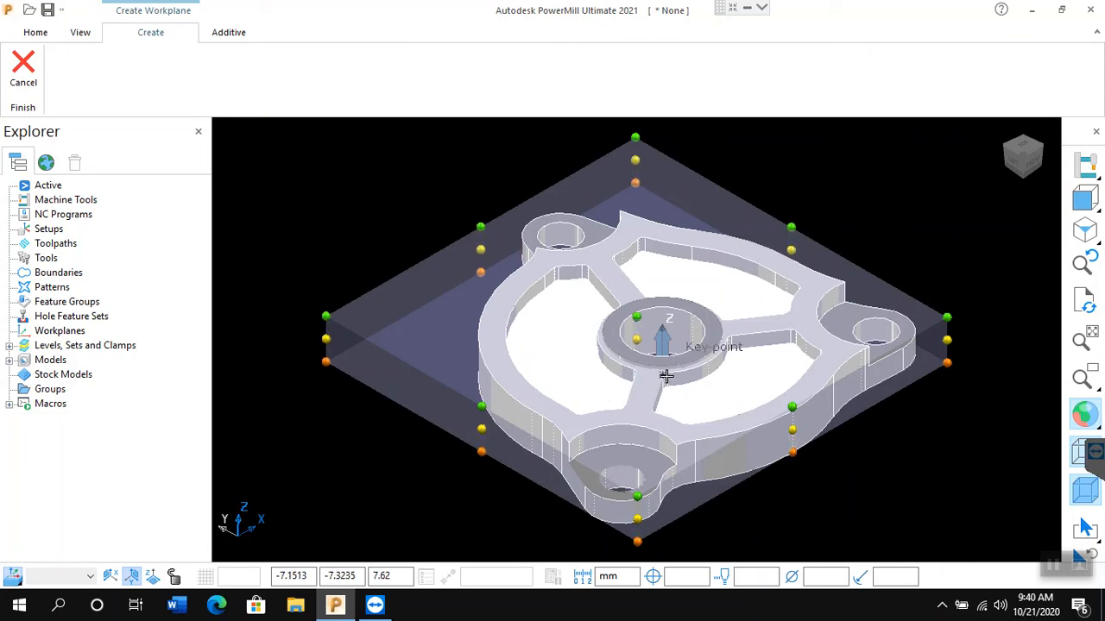
left_click(638, 319)
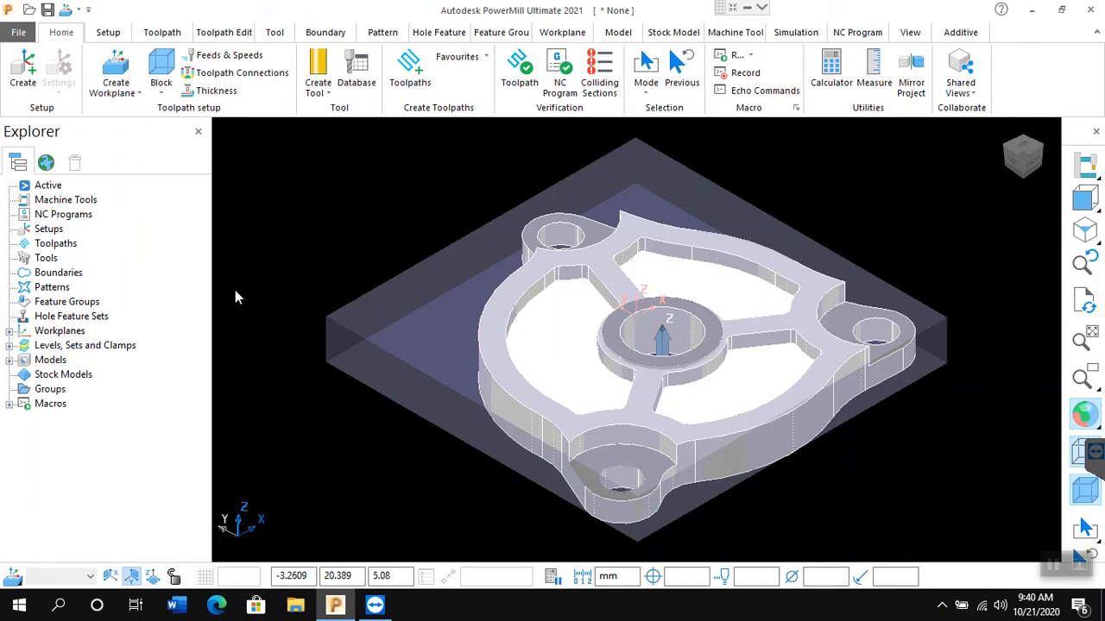
Step: Activate workplane 1 so that it becomes the working coordinate system
left_click(9, 332)
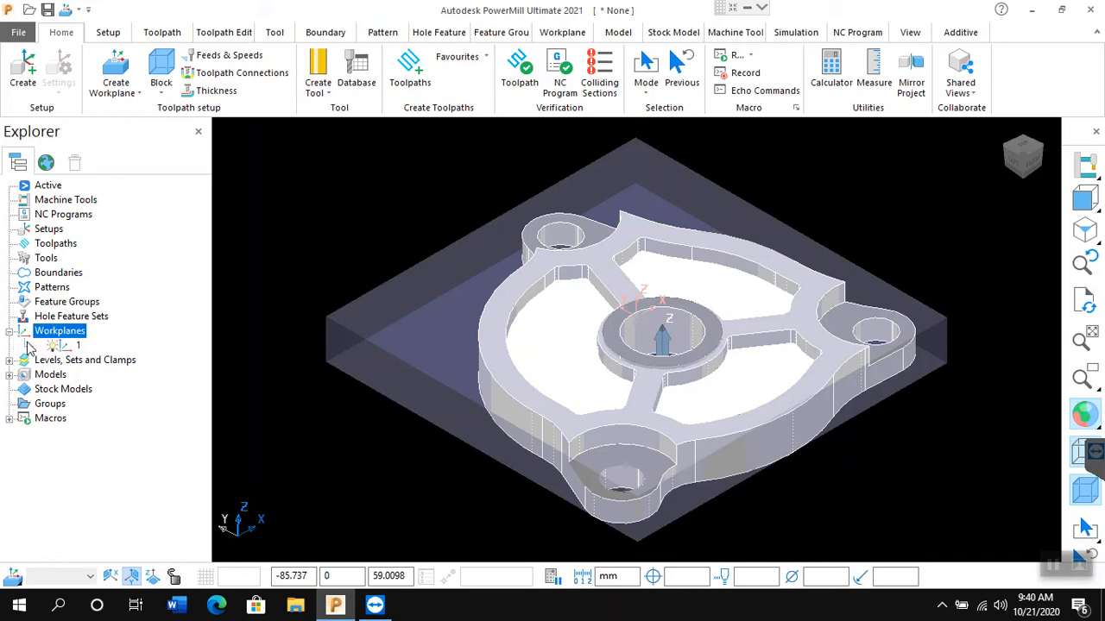
right_click(64, 346)
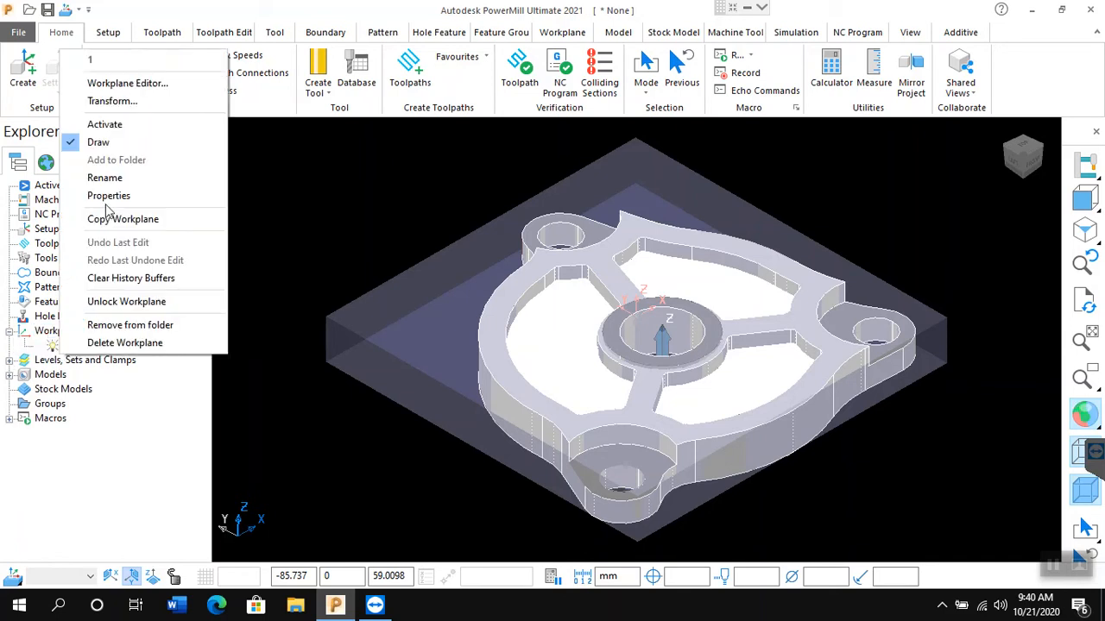
left_click(104, 125)
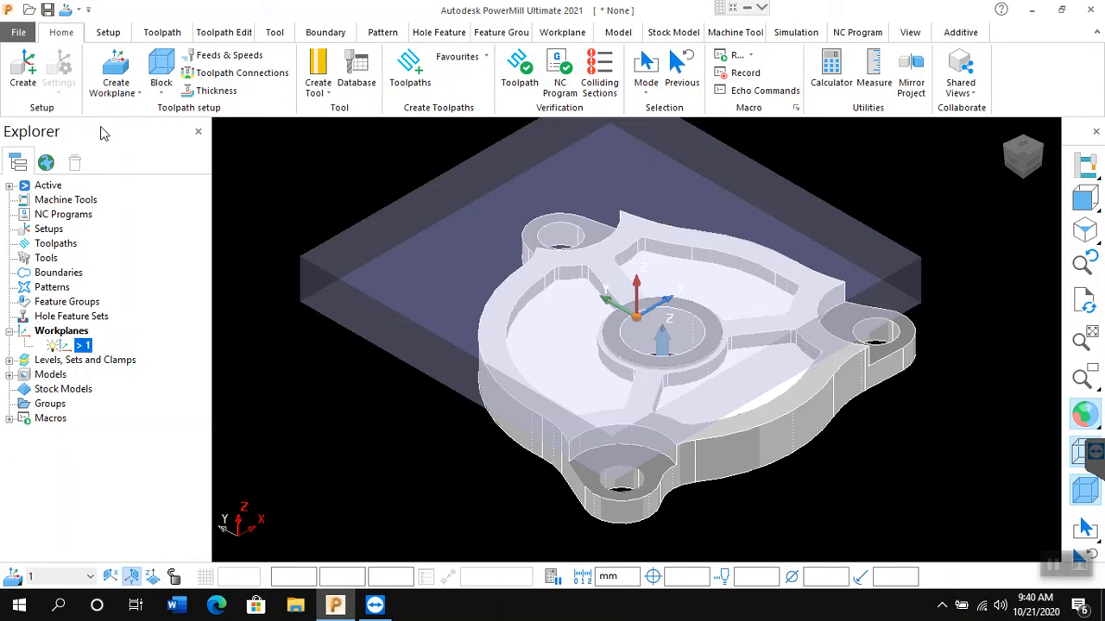
Step: Try recalculating the block relative to the active workplane, check its Z limits and discard the changes
left_click(160, 71)
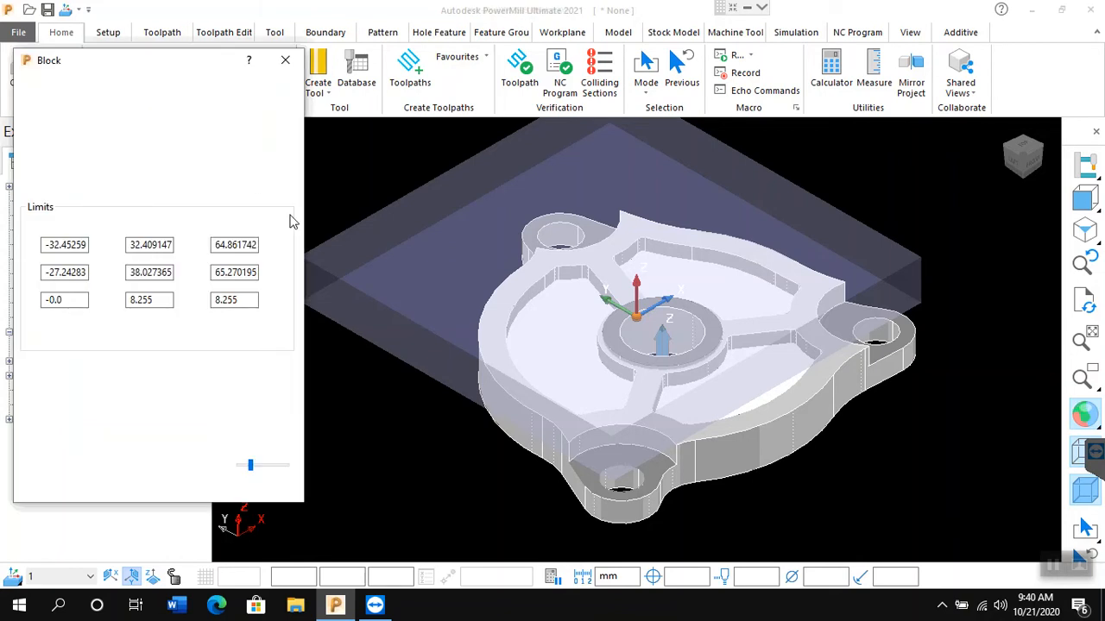
left_click(252, 428)
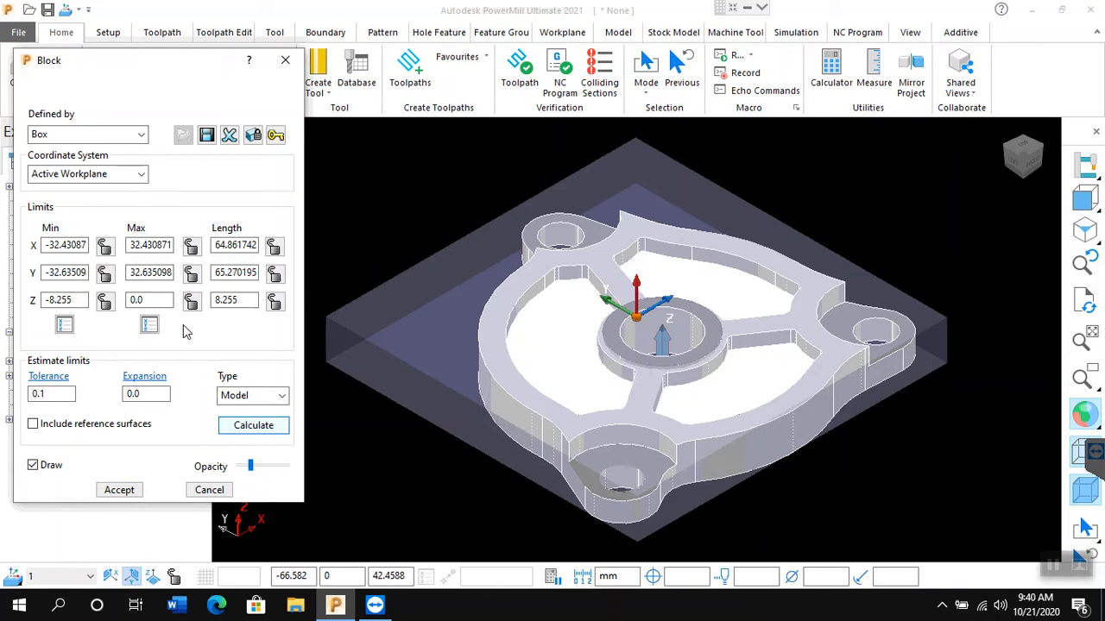
left_click(153, 300)
left_click(76, 300)
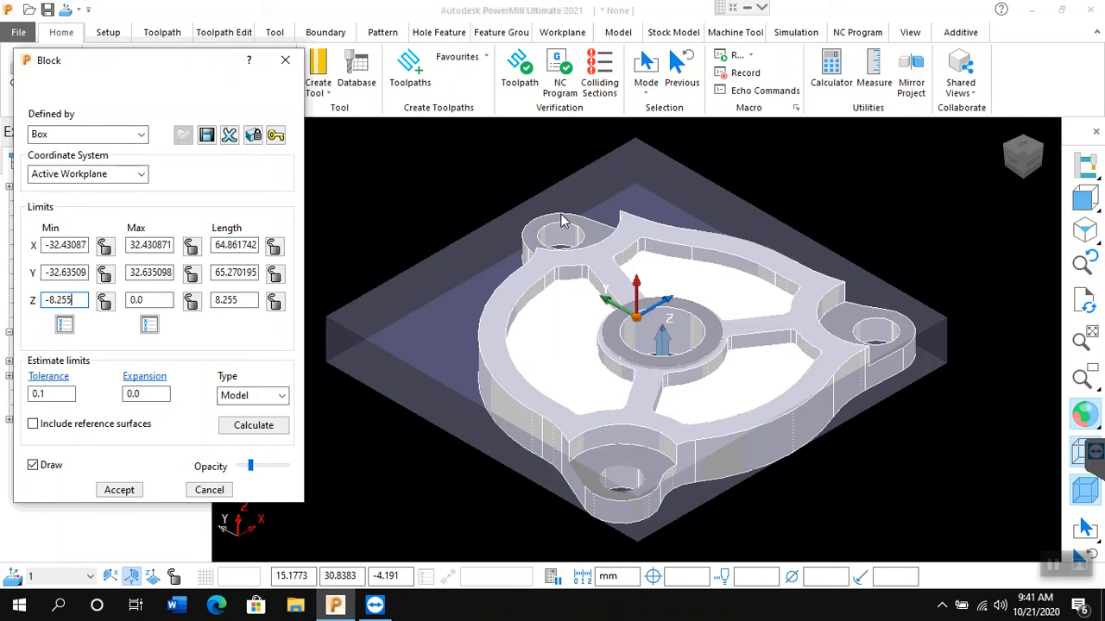
left_click(210, 493)
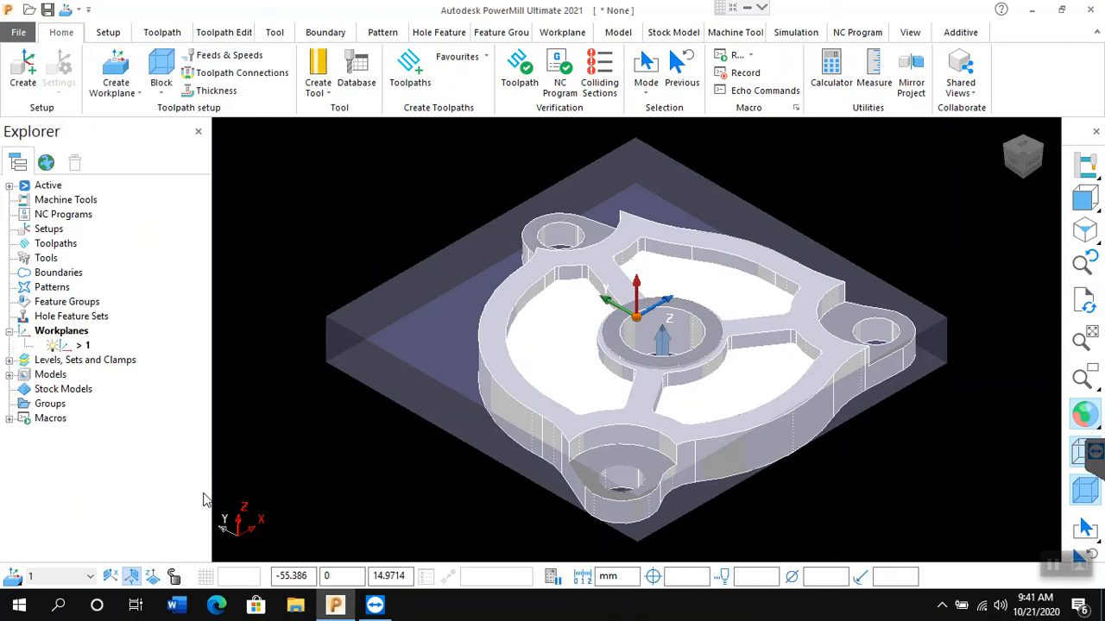
Step: Create a second workplane from three arc points on the central bore's edge, accepting the computed origin and aligning it to a key-point
right_click(75, 336)
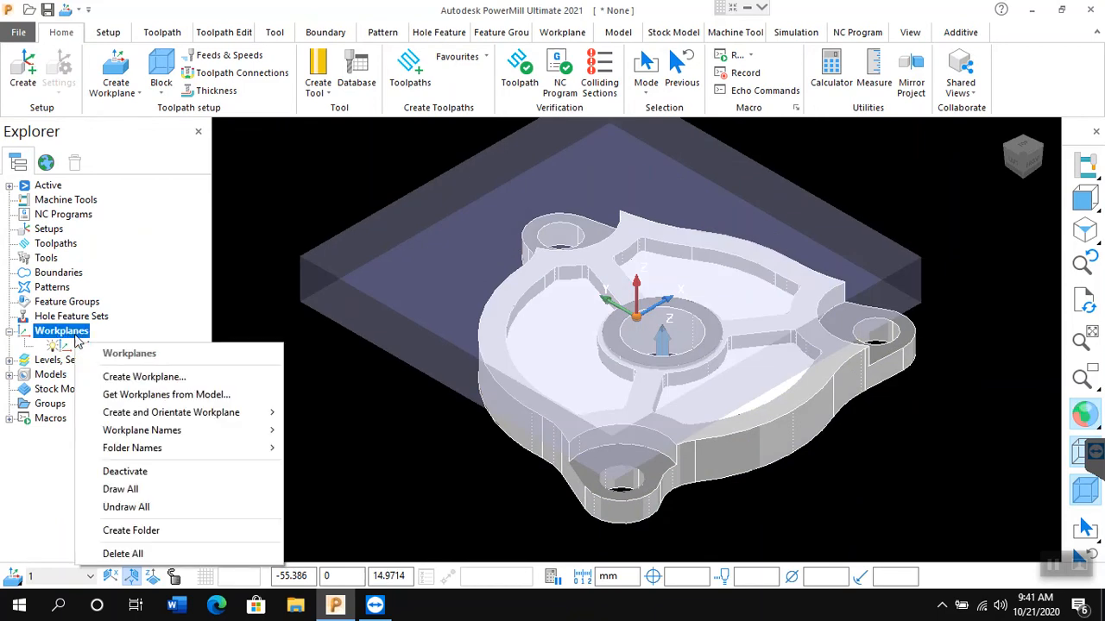
mouse_move(238, 417)
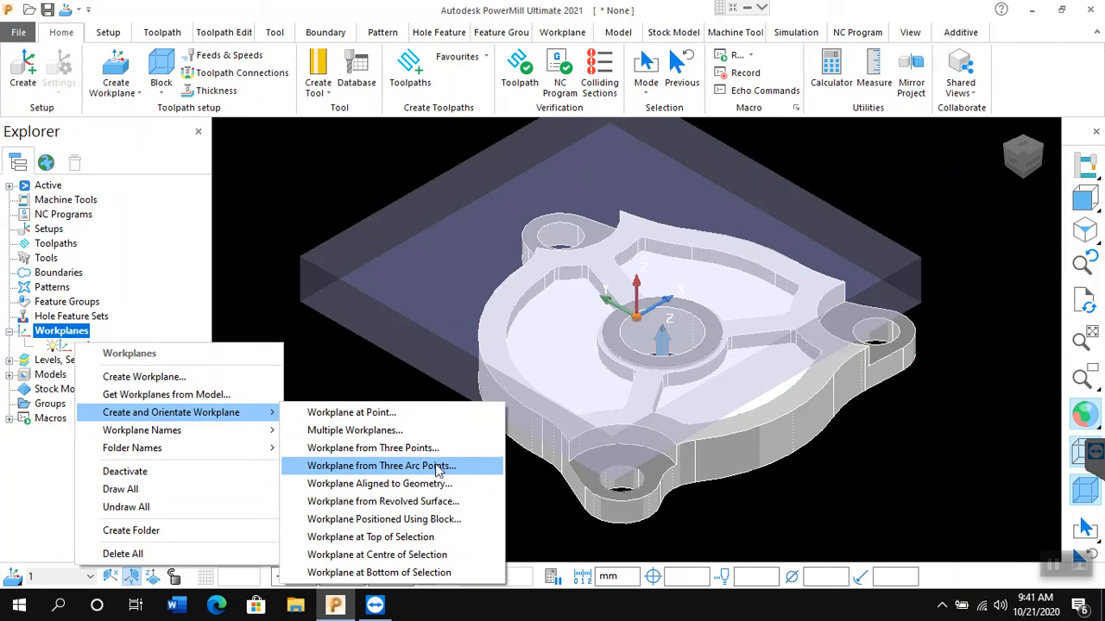
left_click(418, 470)
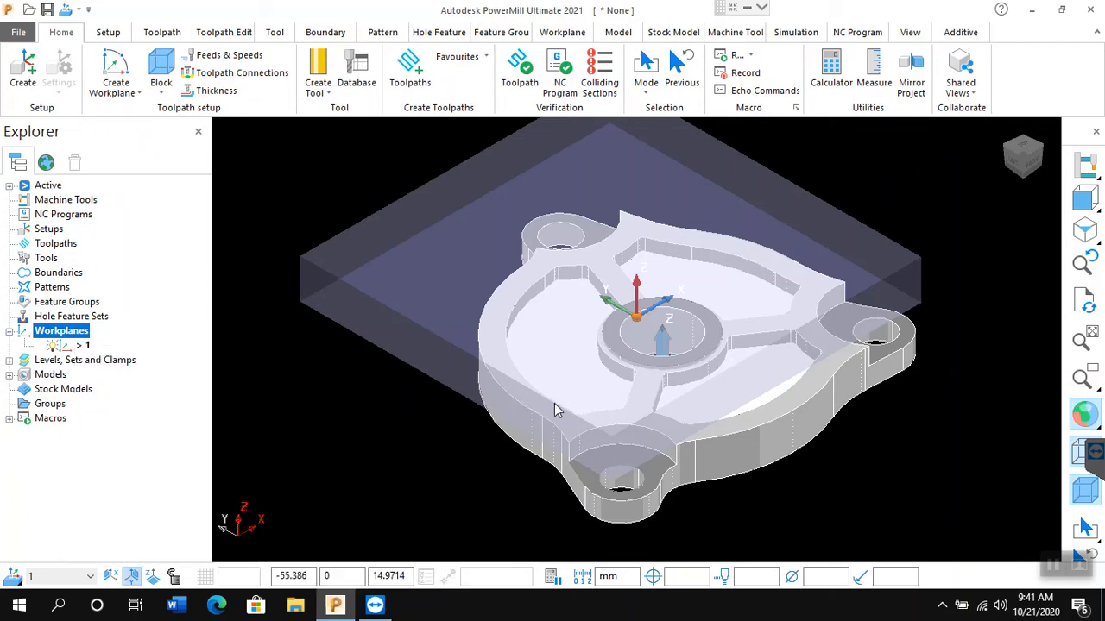
left_click(694, 318)
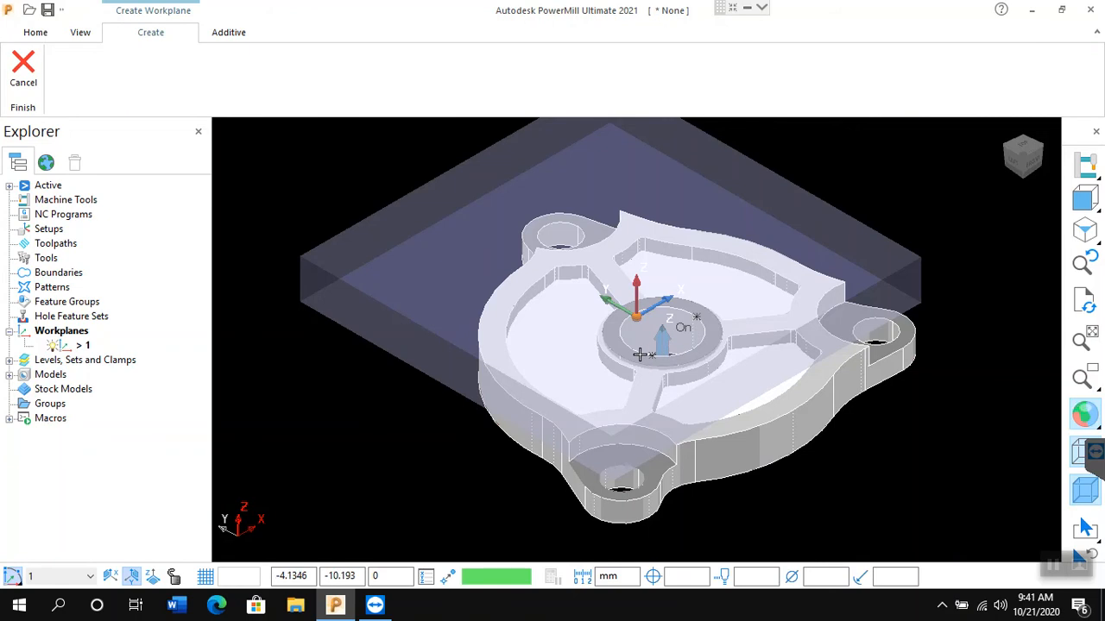
left_click(640, 354)
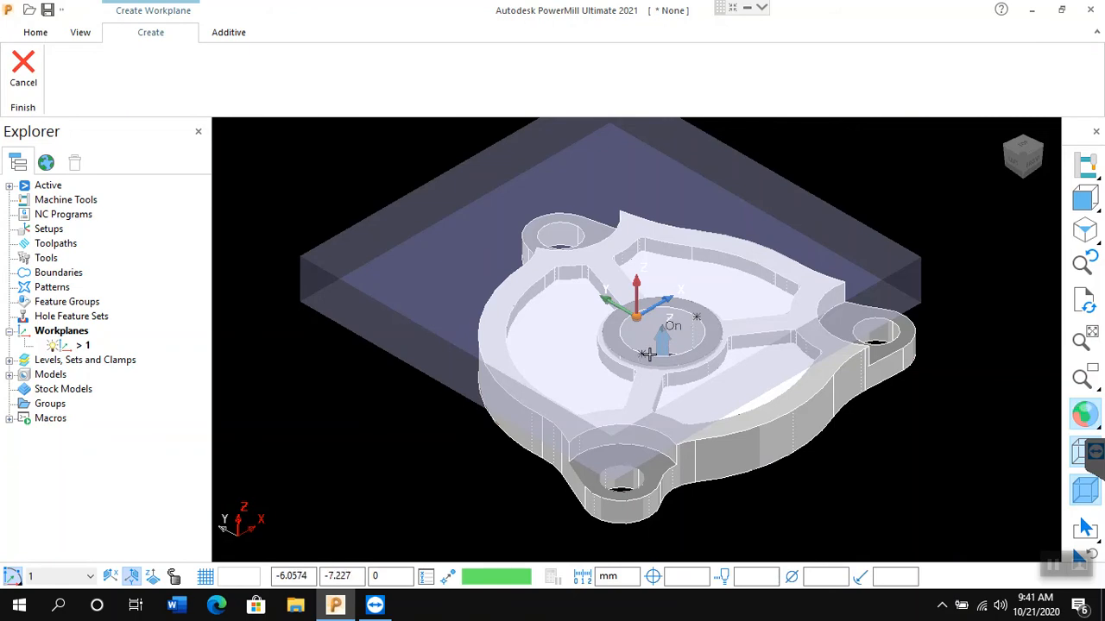
left_click(692, 347)
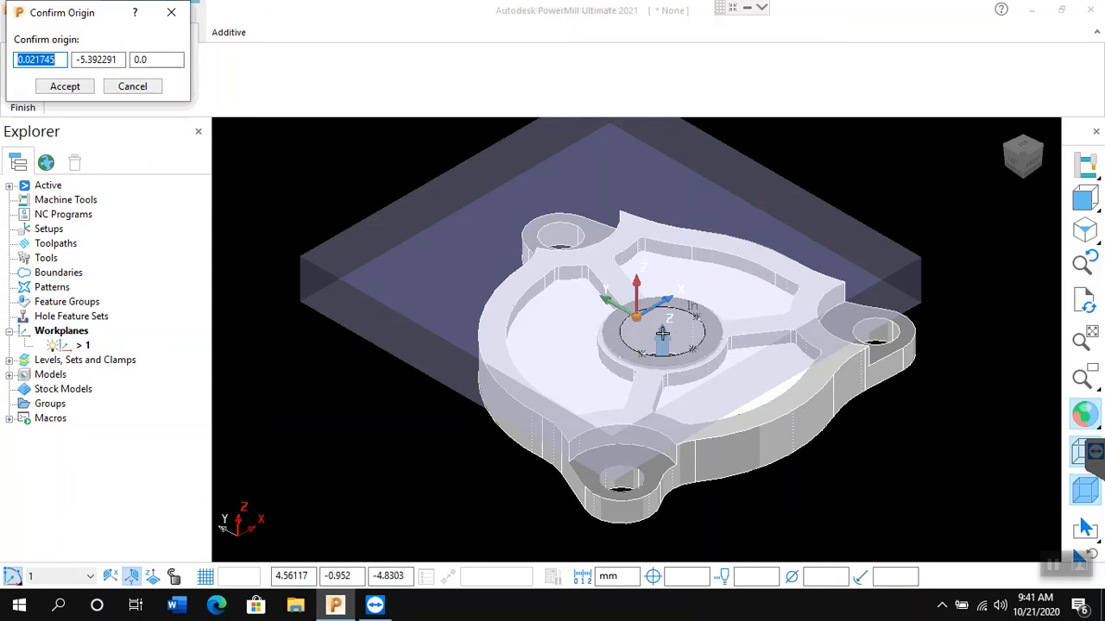
left_click(87, 89)
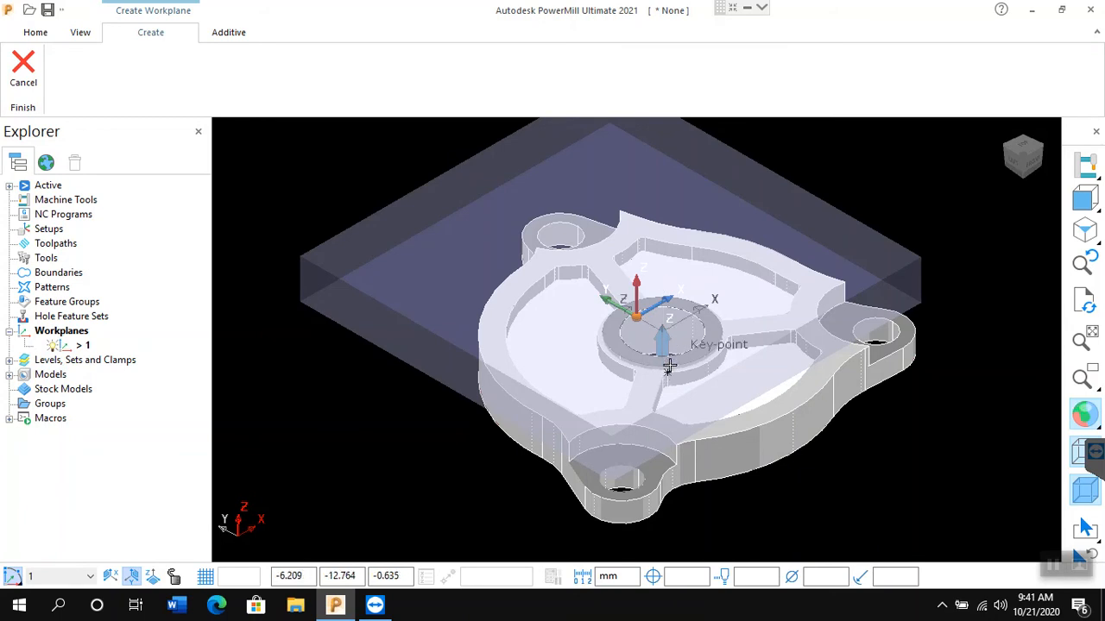
left_click(663, 298)
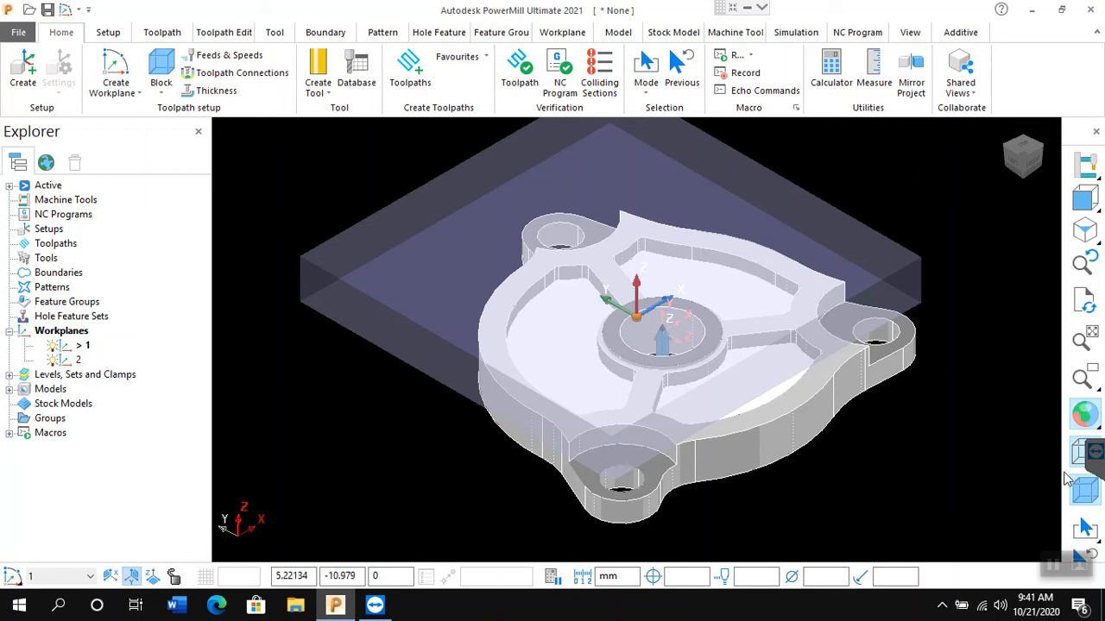
Step: Hide the block, the model's shading and its wireframe so that only the axes are displayed
left_click(1085, 489)
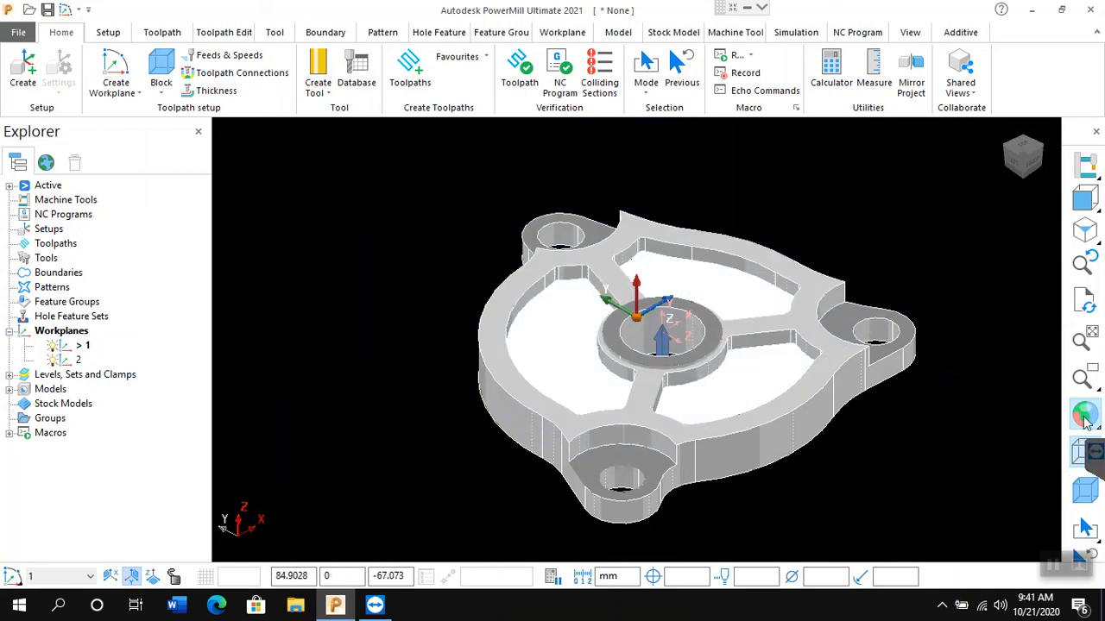
left_click(1085, 415)
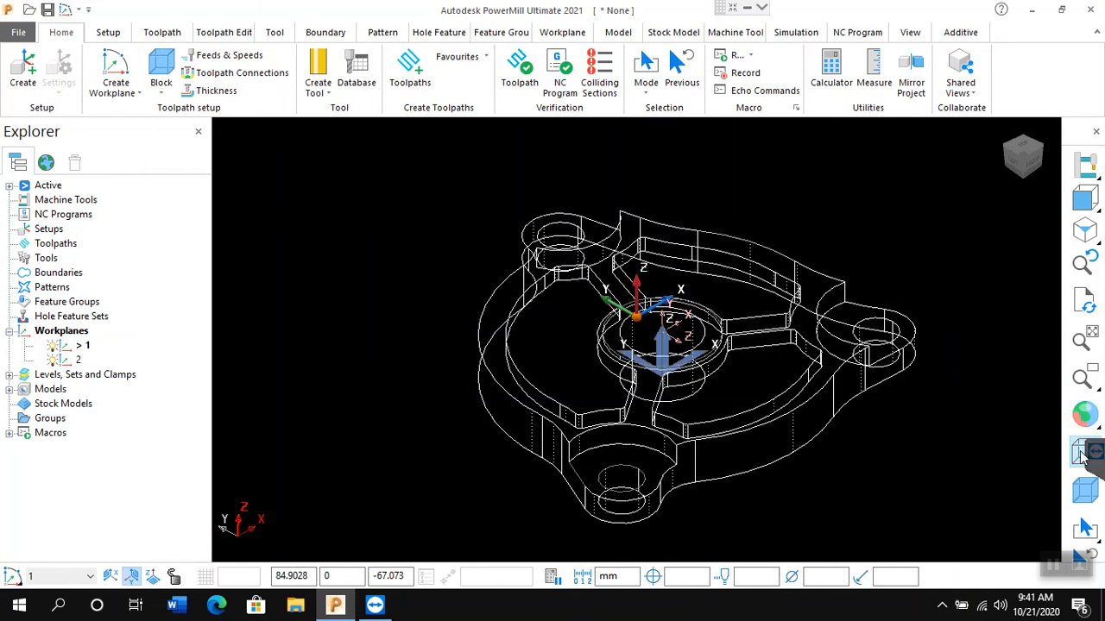
left_click(1083, 454)
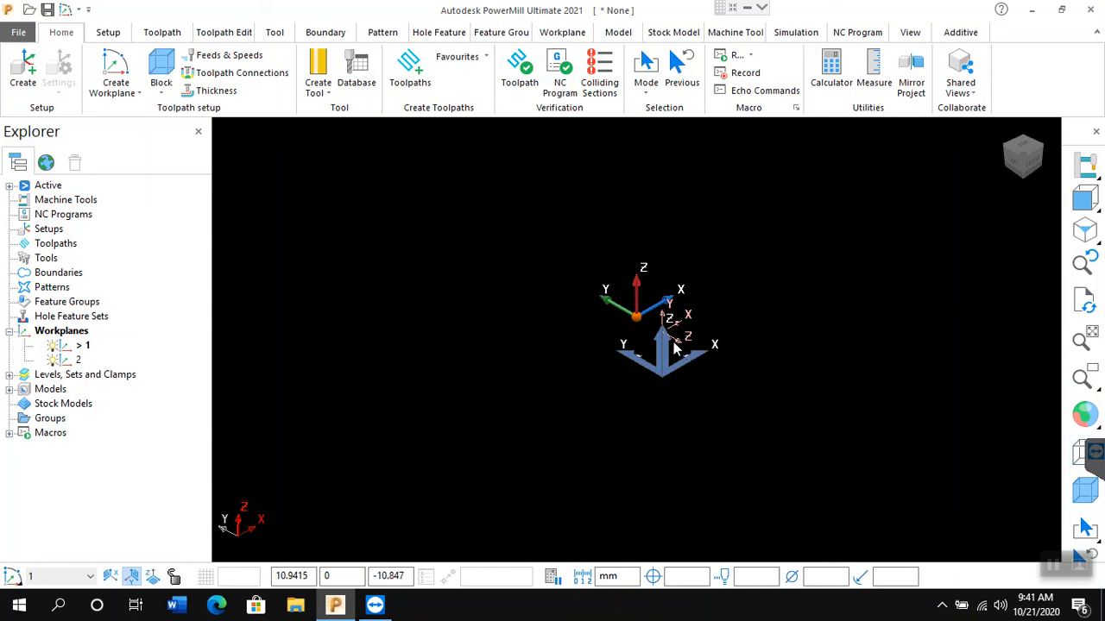
Step: Hide the global transform axes and toggle the display of the active axes
left_click(914, 33)
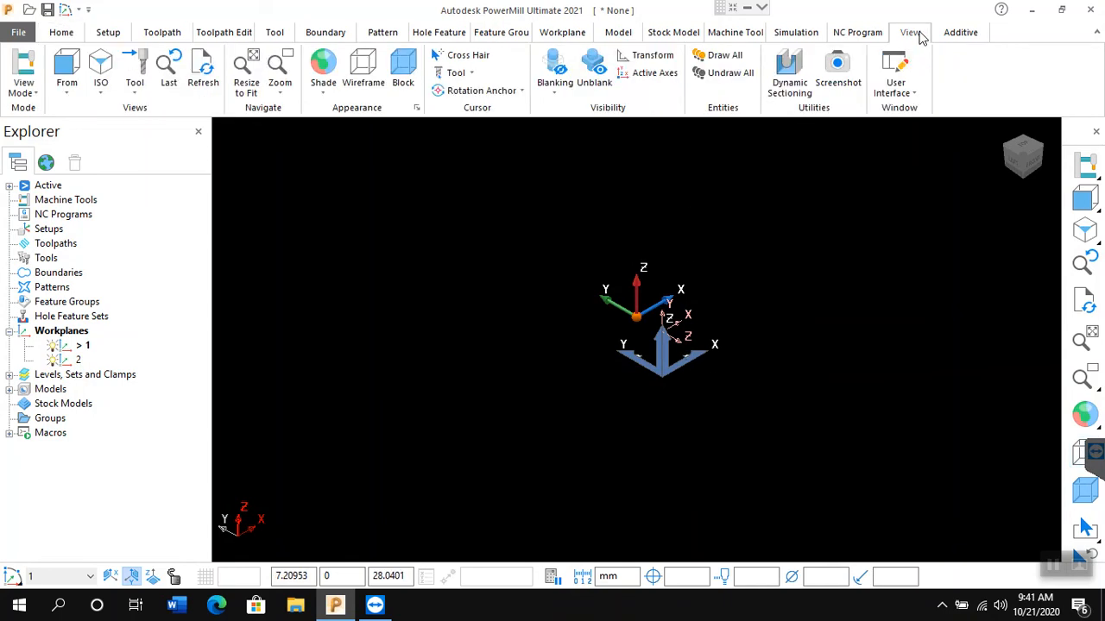
left_click(646, 57)
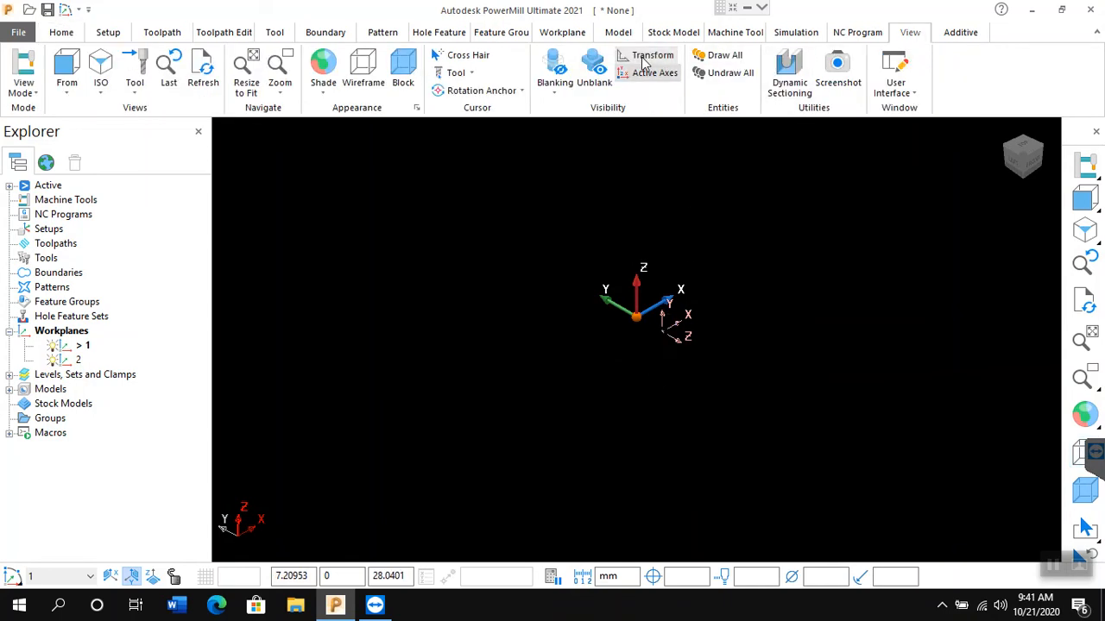
left_click(653, 72)
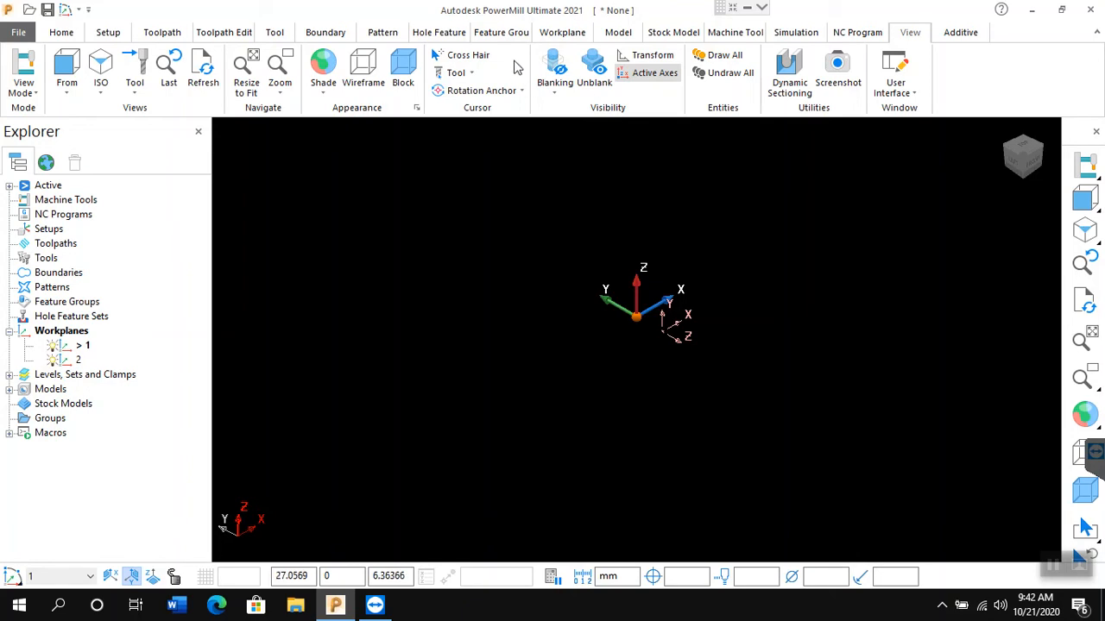
left_click(566, 35)
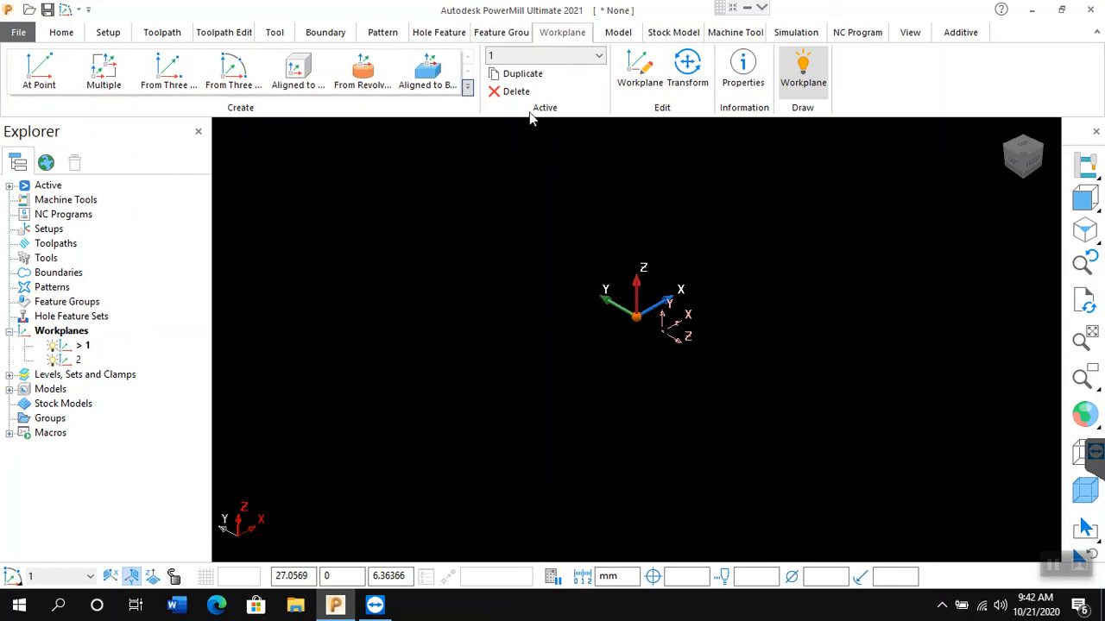
left_click(618, 34)
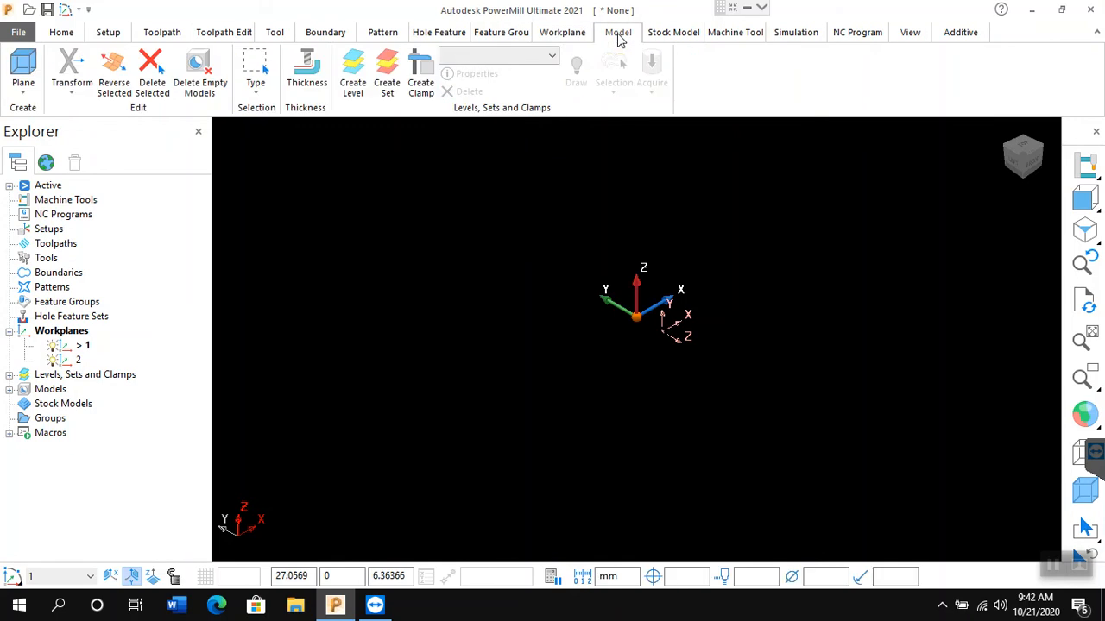
left_click(678, 38)
left_click(738, 38)
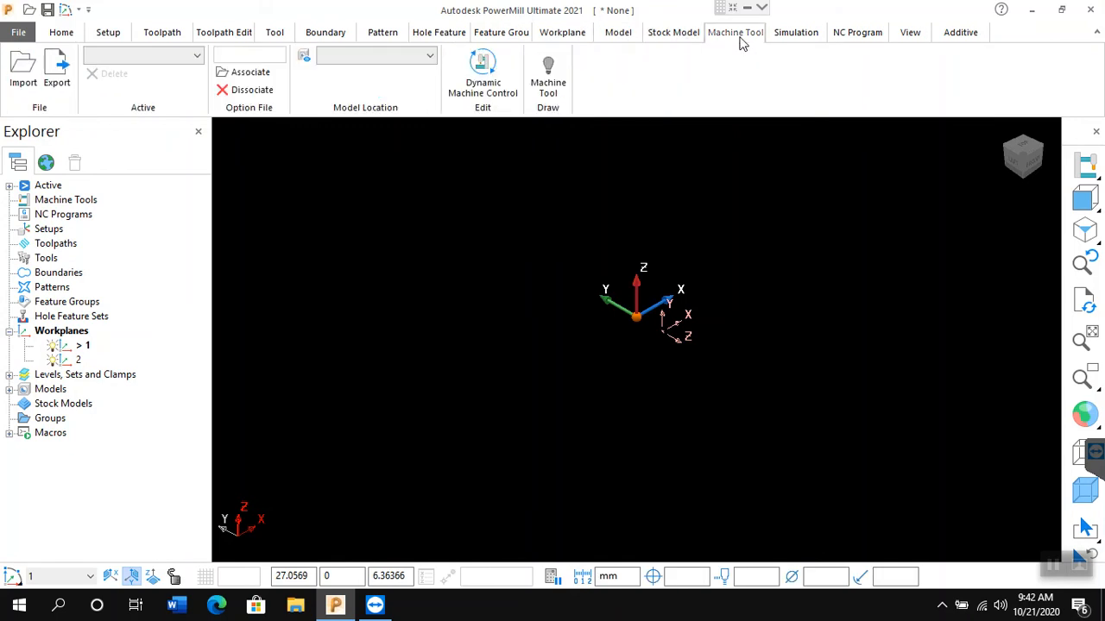
left_click(443, 38)
left_click(209, 34)
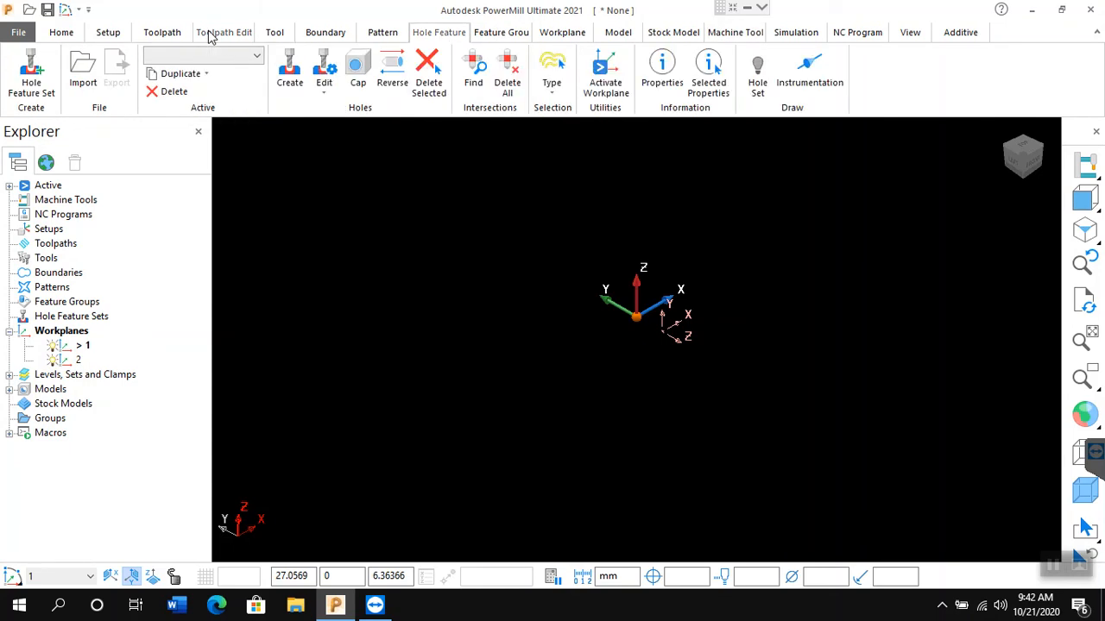
left_click(149, 33)
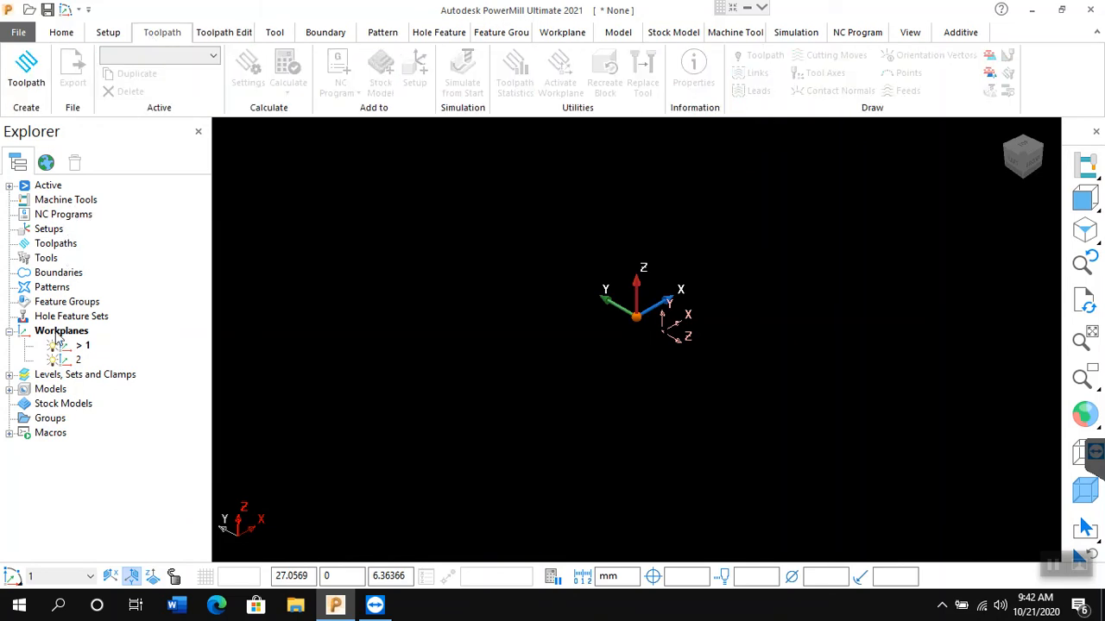
left_click(731, 38)
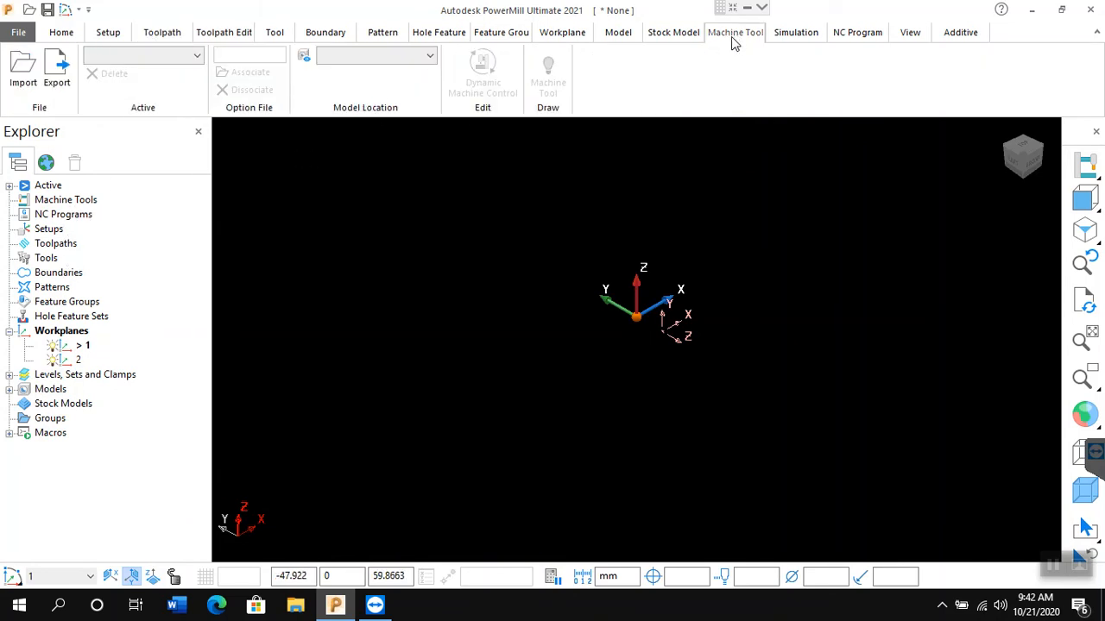
left_click(663, 36)
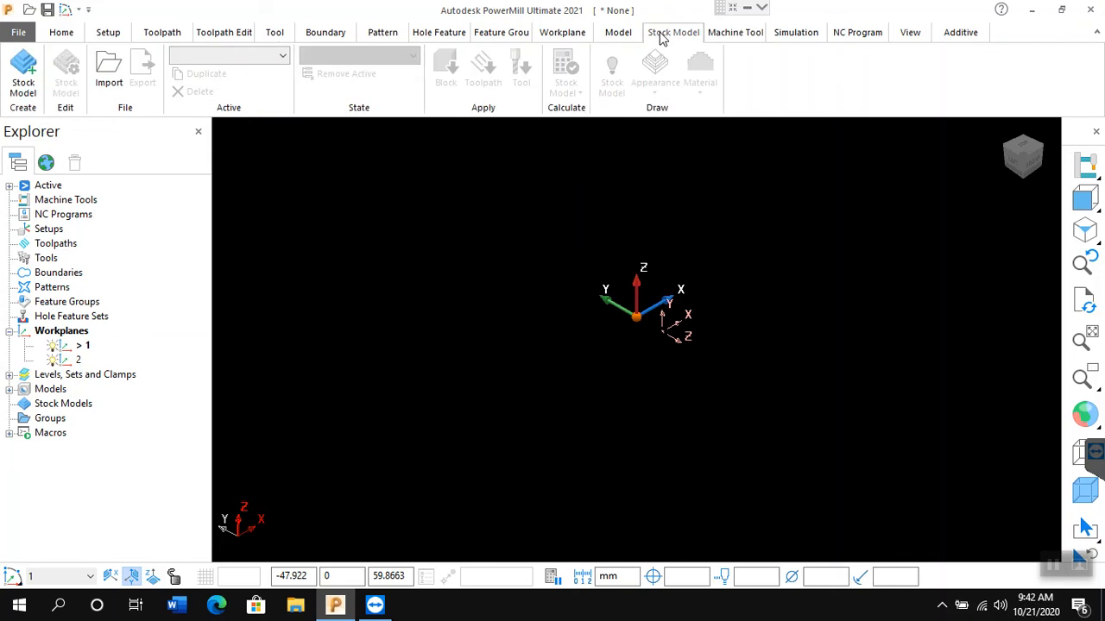
left_click(758, 40)
left_click(796, 35)
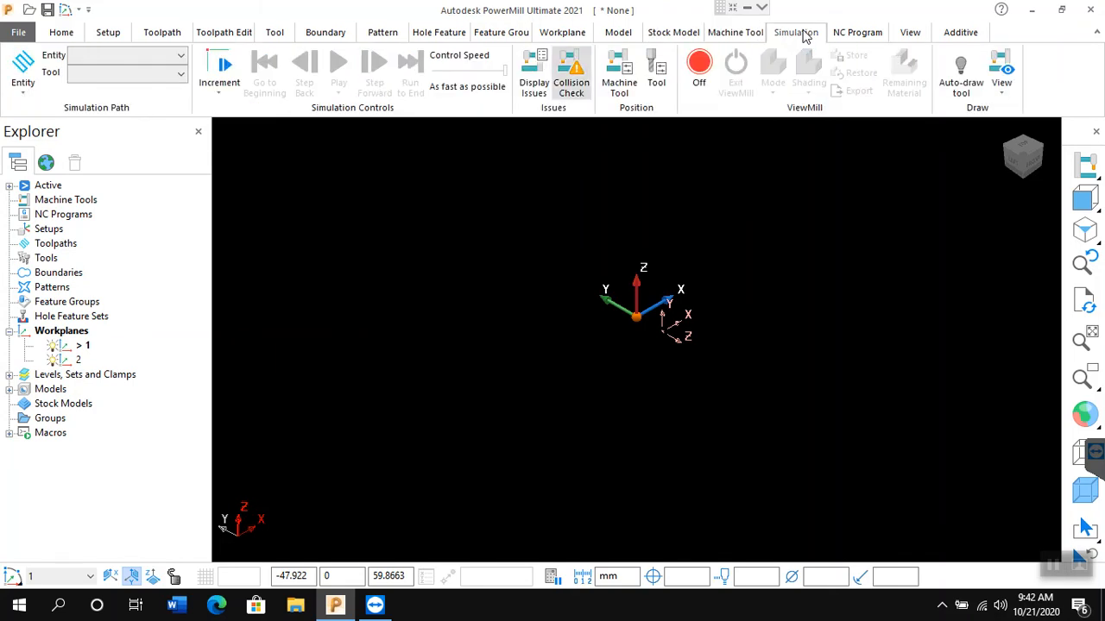
left_click(855, 36)
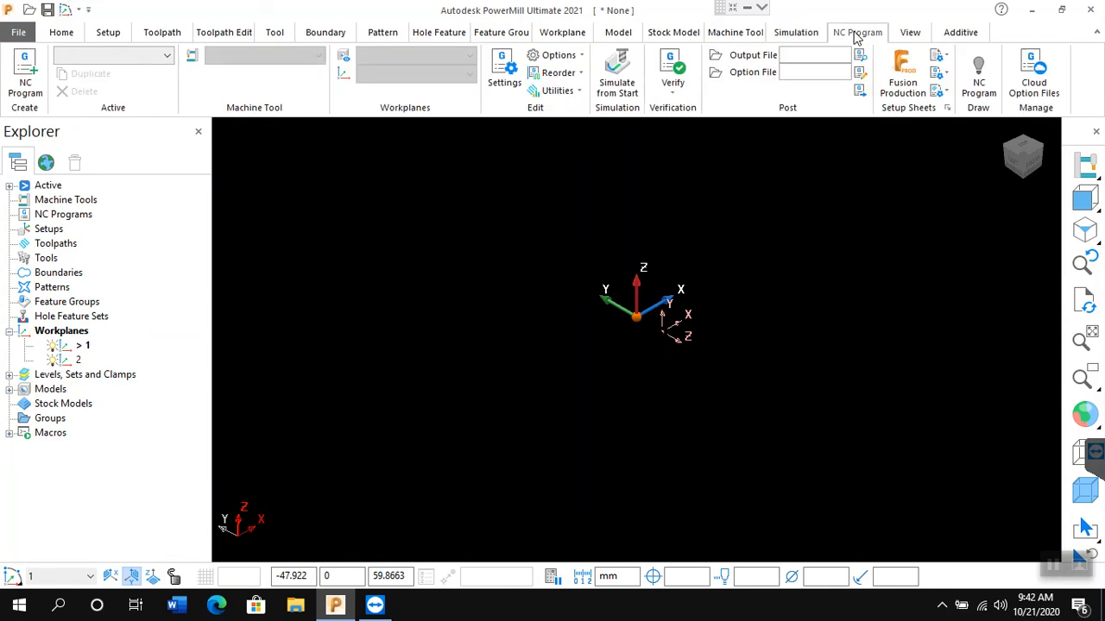
left_click(910, 34)
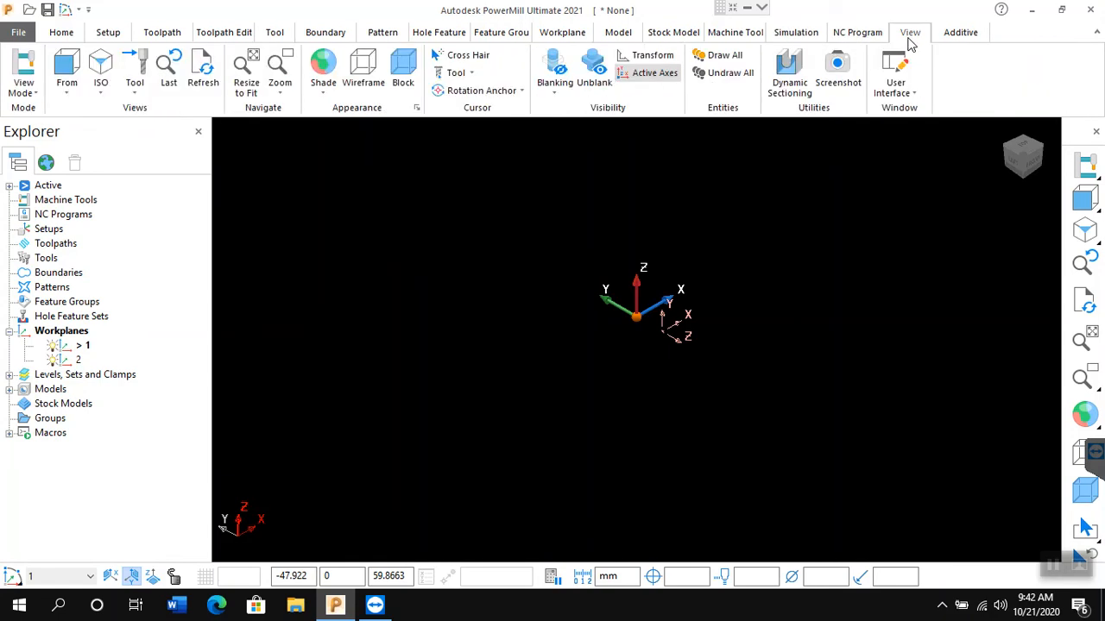
left_click(958, 33)
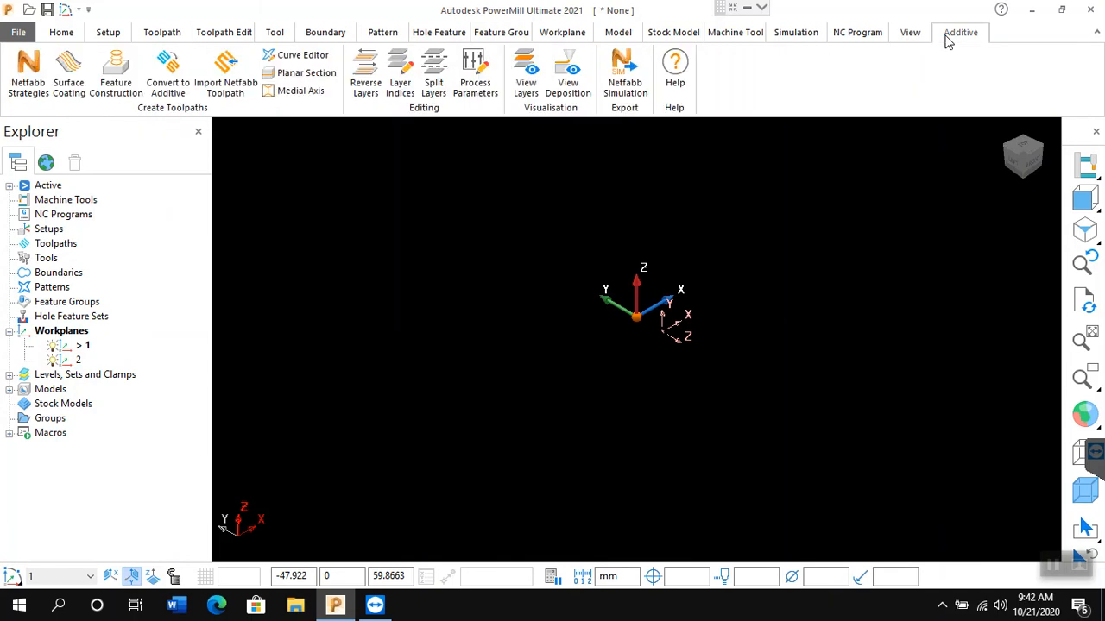
left_click(913, 36)
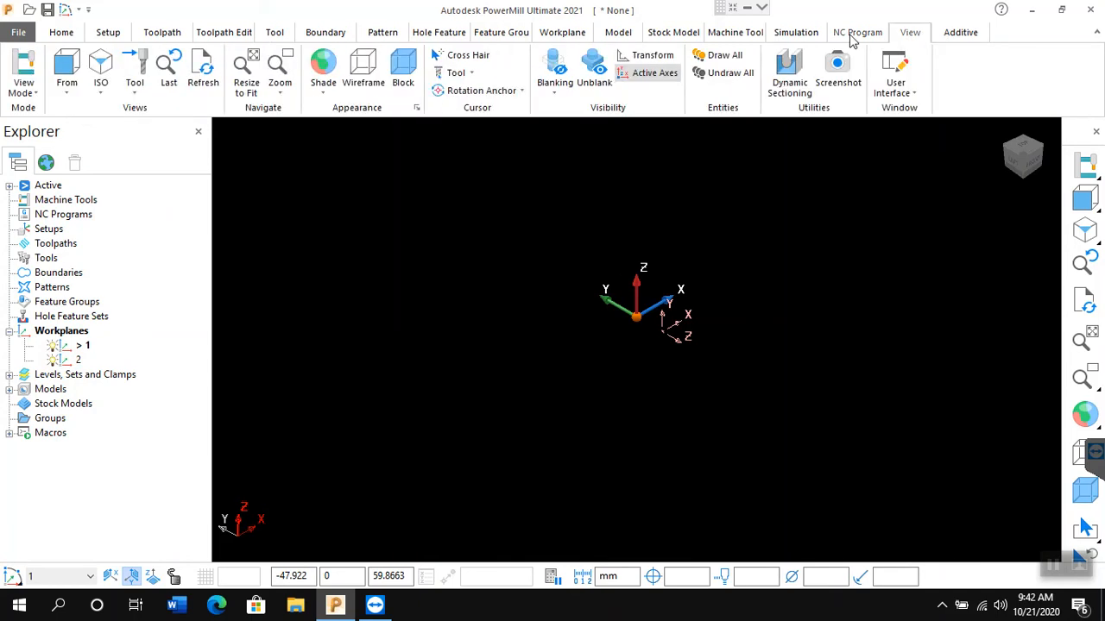
left_click(853, 34)
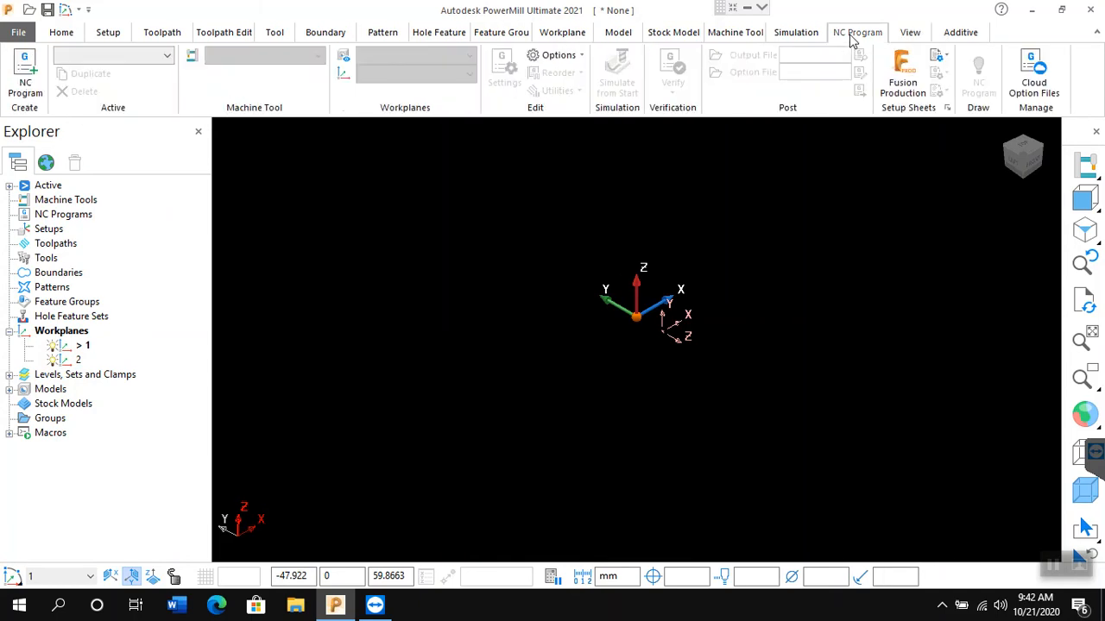
Step: Edit workplane 2 and swap its axes so that Z points up and X takes the former Z direction, accepting the edit
right_click(79, 360)
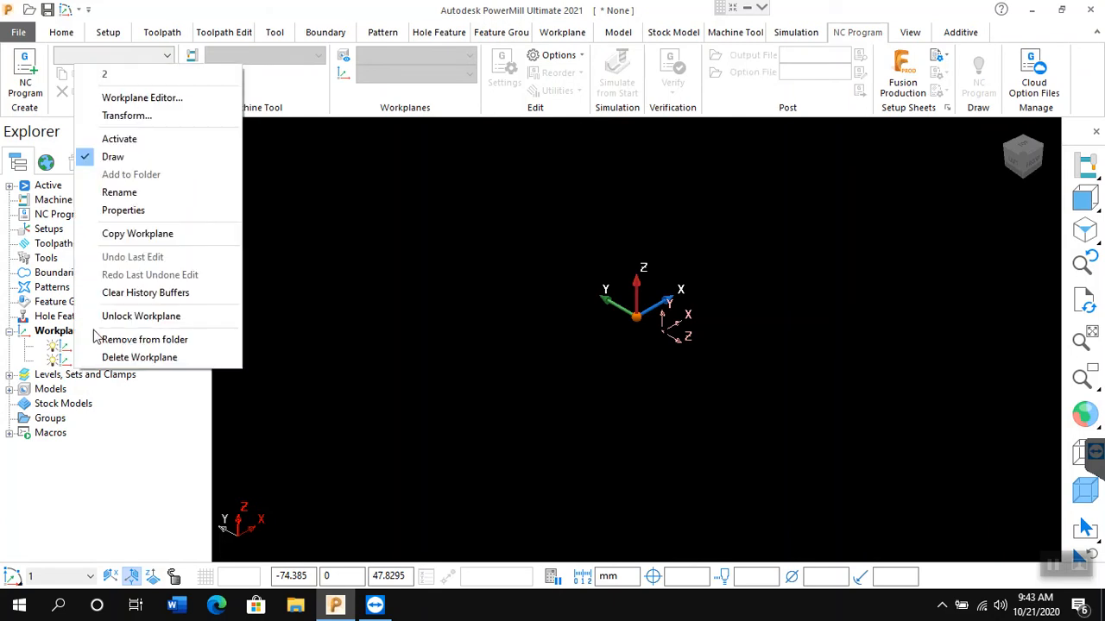
left_click(142, 99)
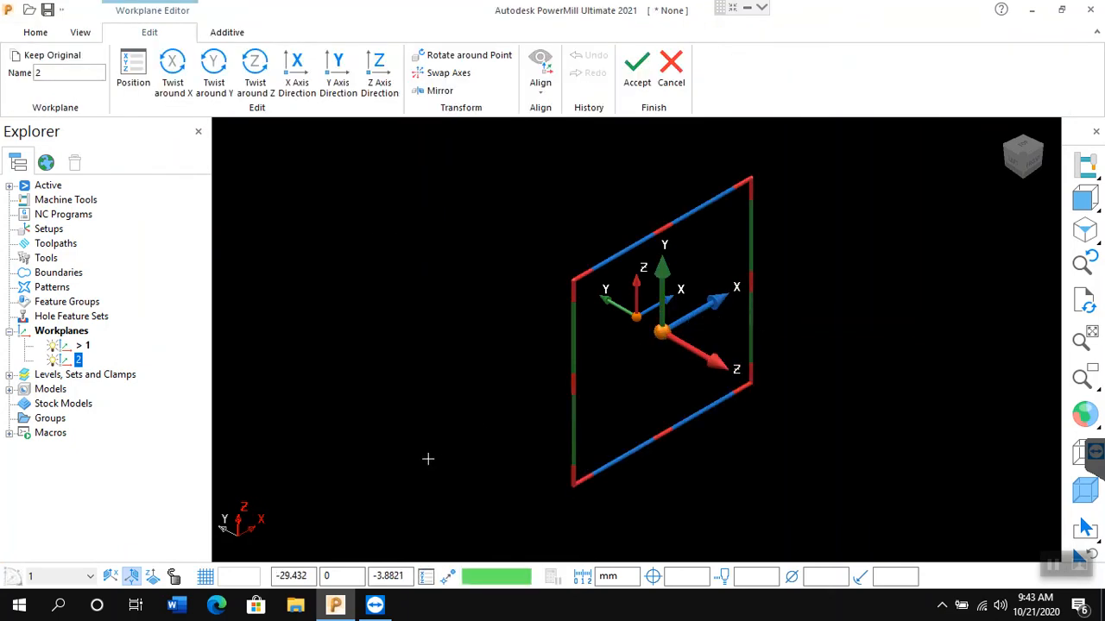
left_click(442, 76)
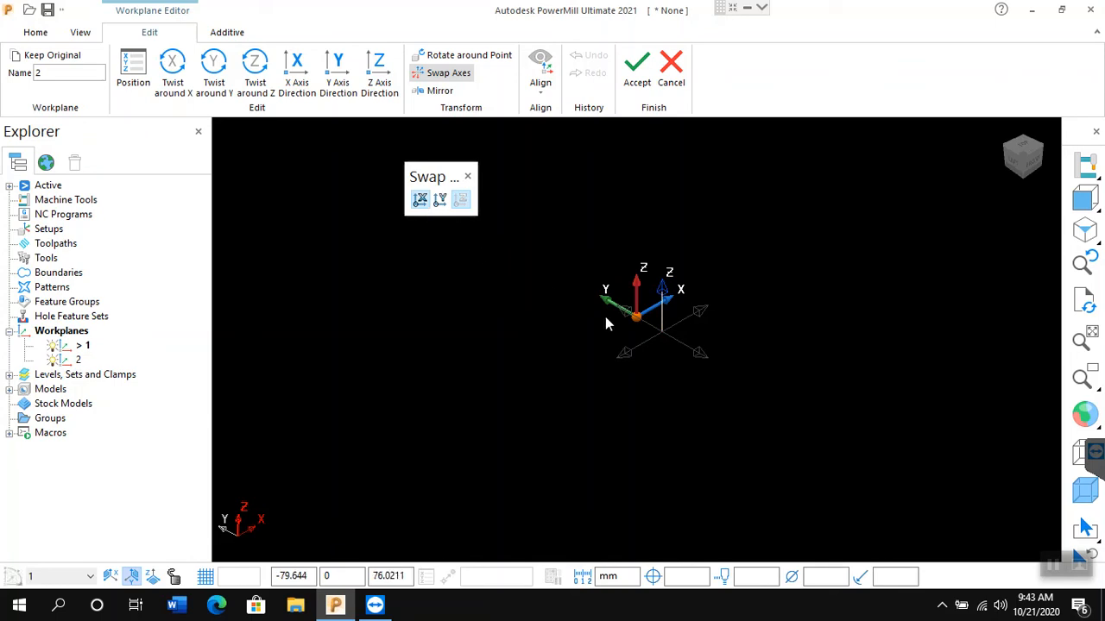
left_click(698, 356)
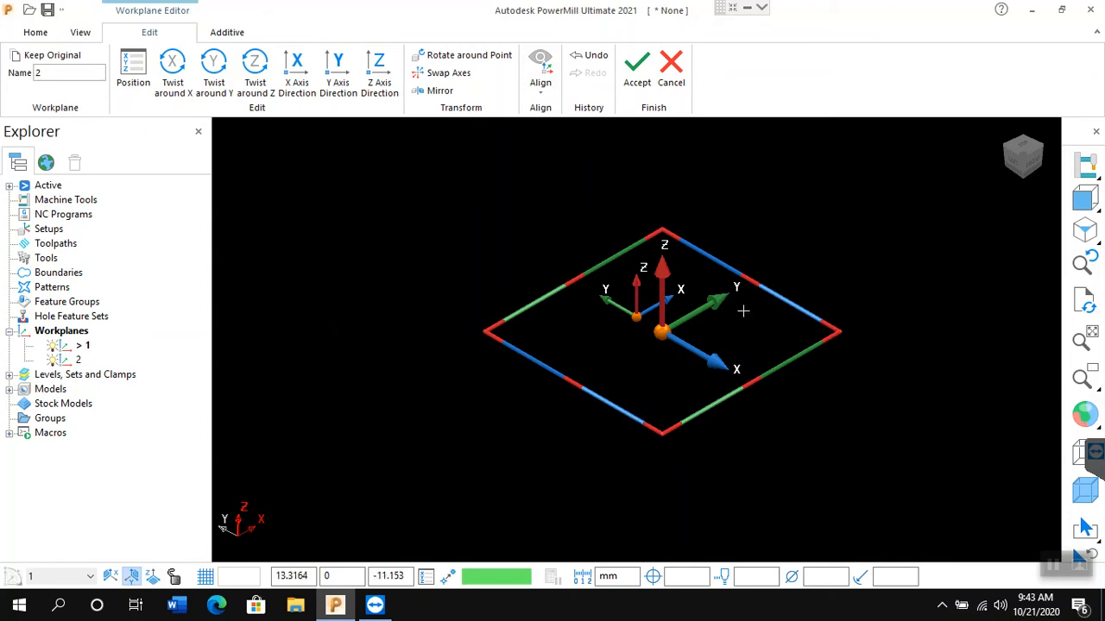
left_click(644, 84)
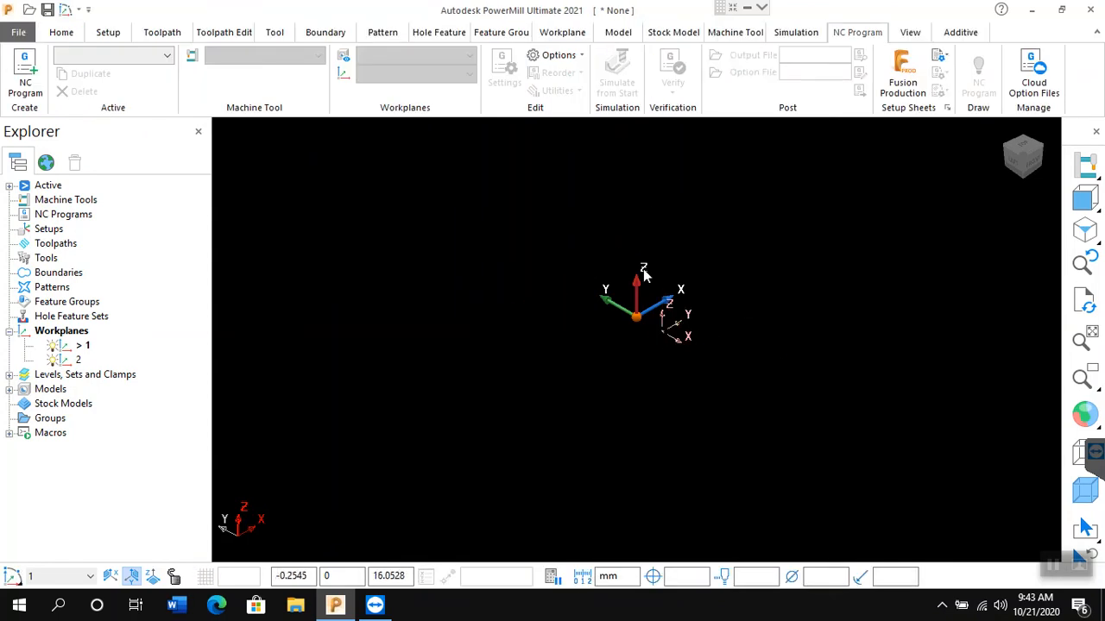
Step: Activate workplane 2 and turn the model's shading back on
right_click(72, 366)
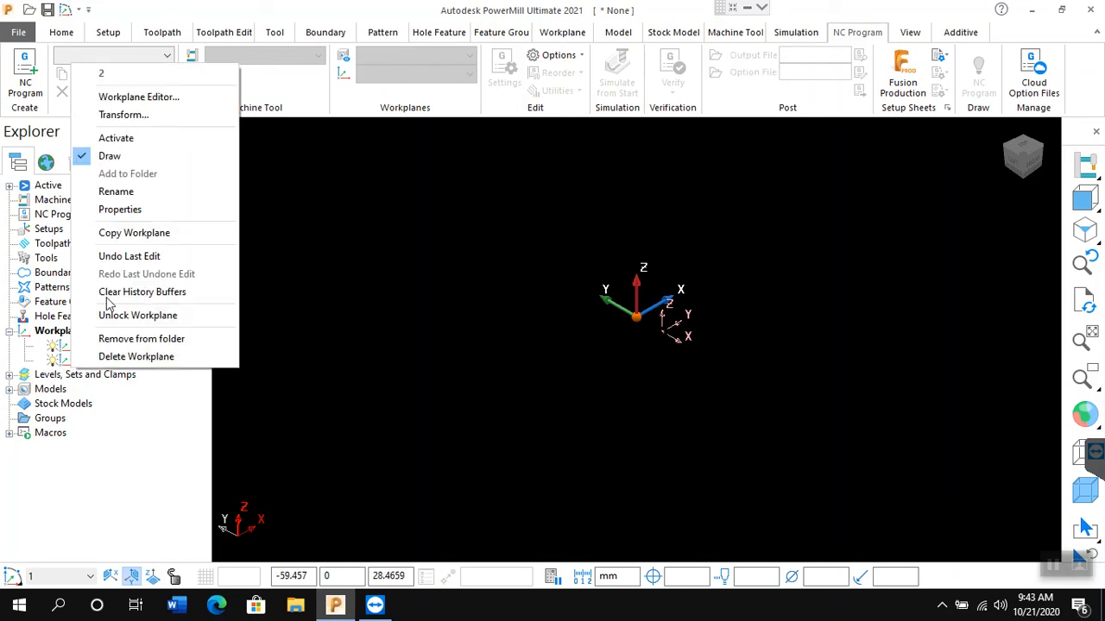
left_click(121, 140)
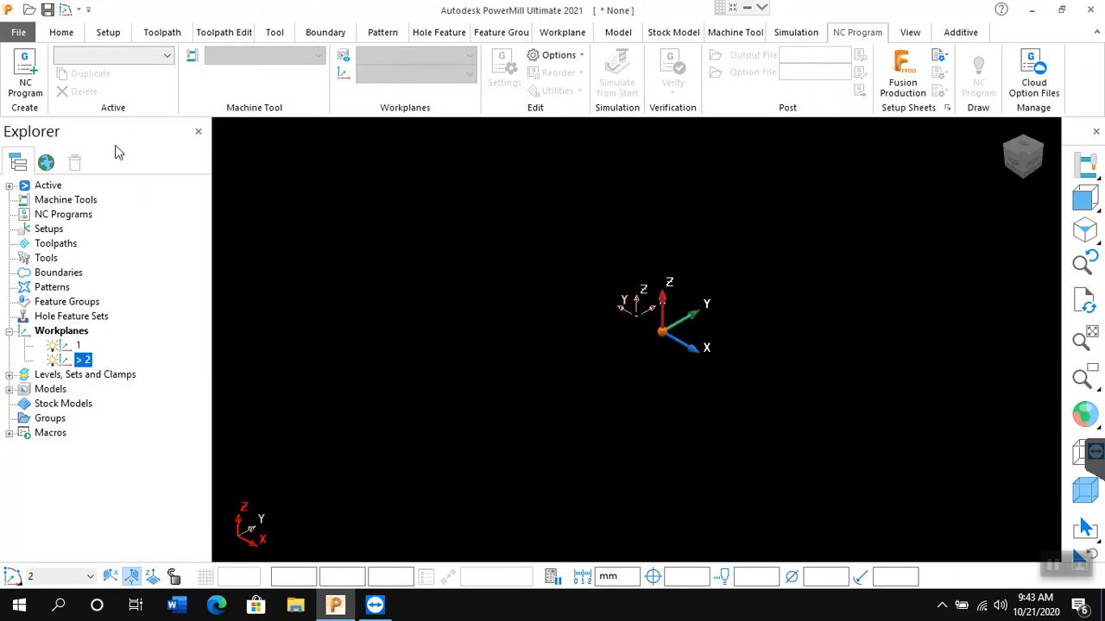
right_click(80, 362)
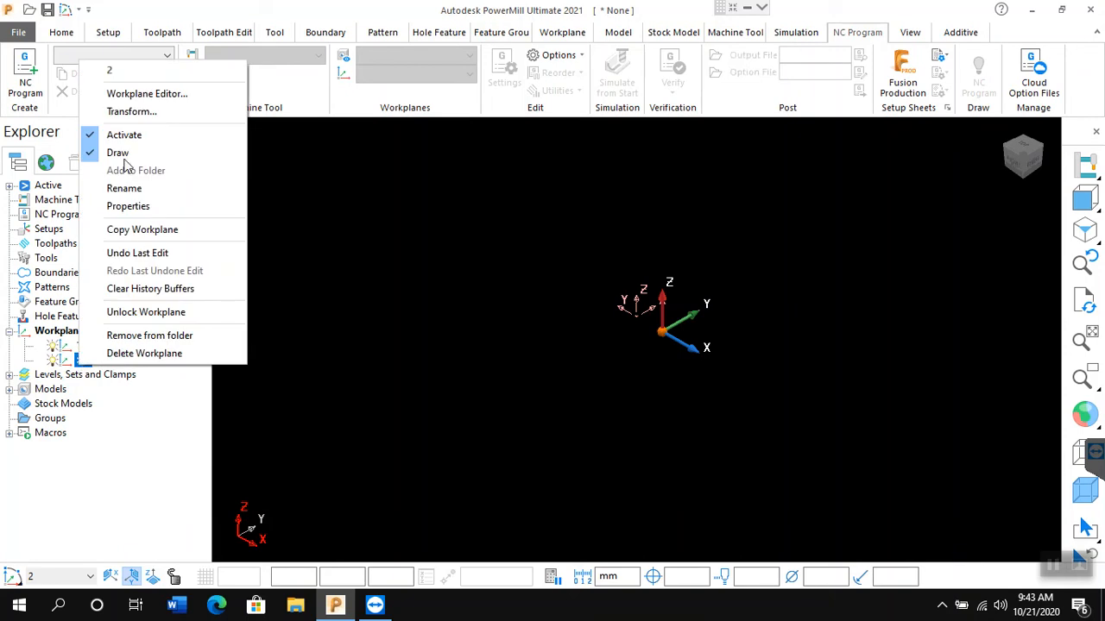
left_click(366, 278)
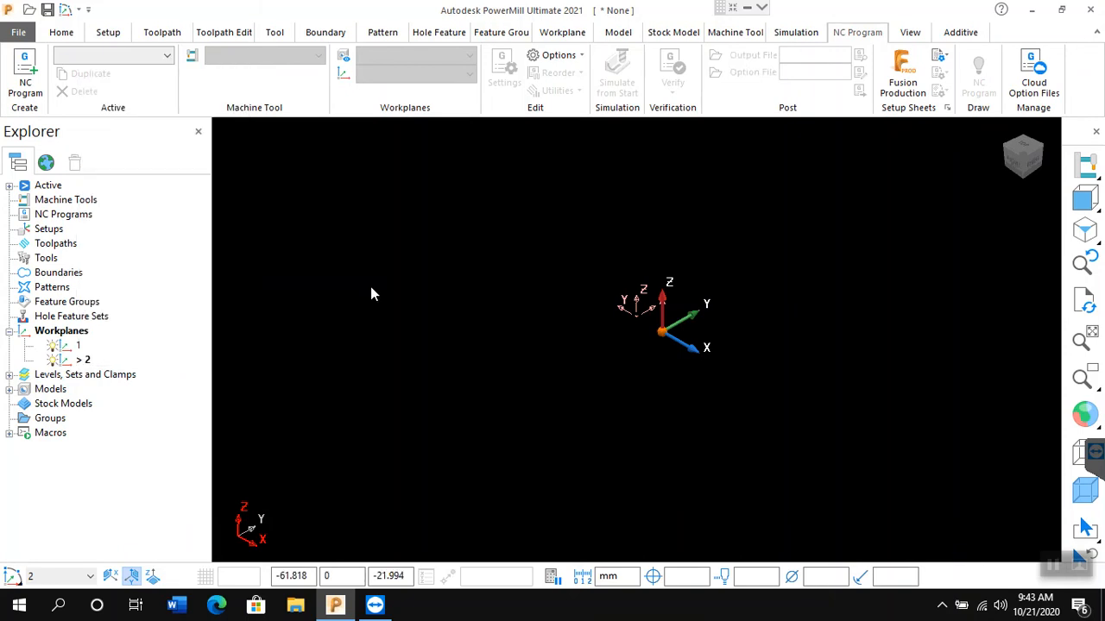
left_click(1085, 416)
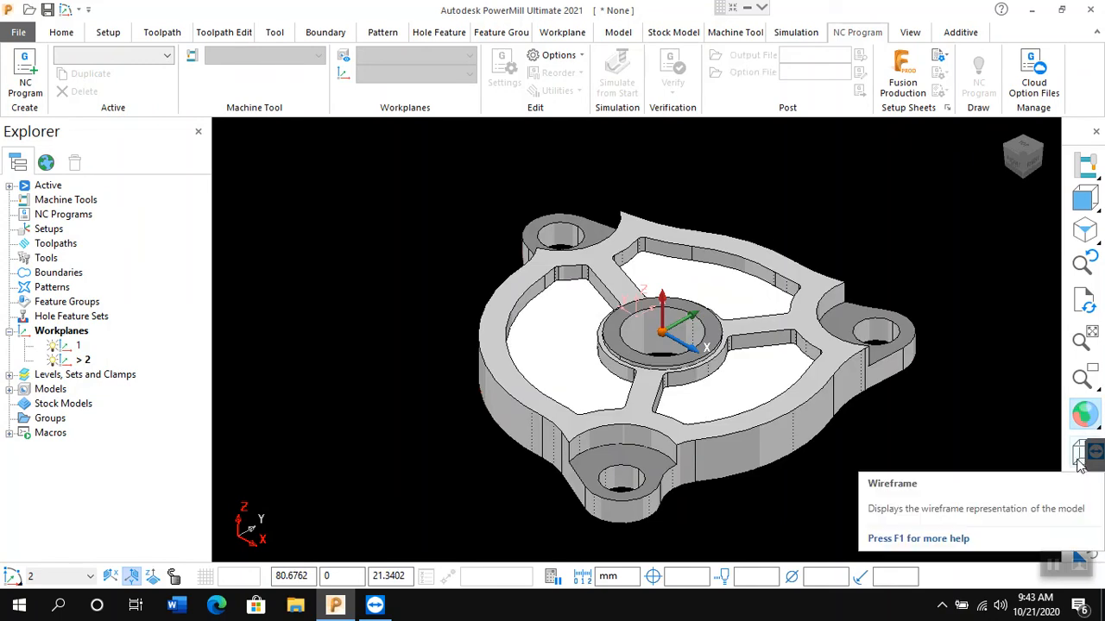
double_click(82, 360)
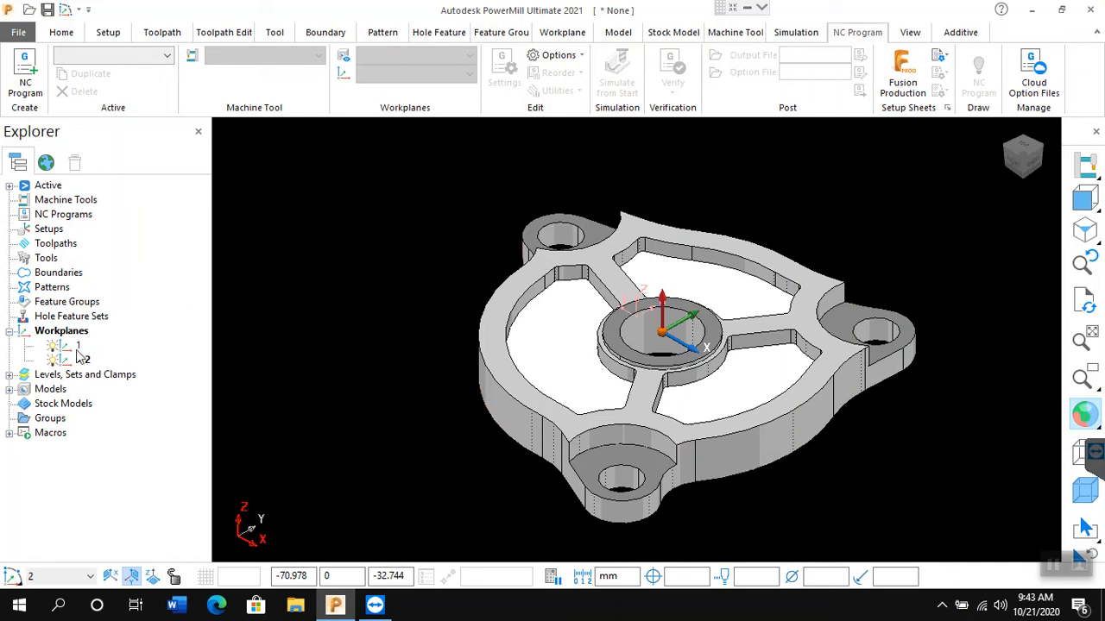
Step: Recalculate the box block around the model relative to the active workplane 2 and accept it
left_click(62, 32)
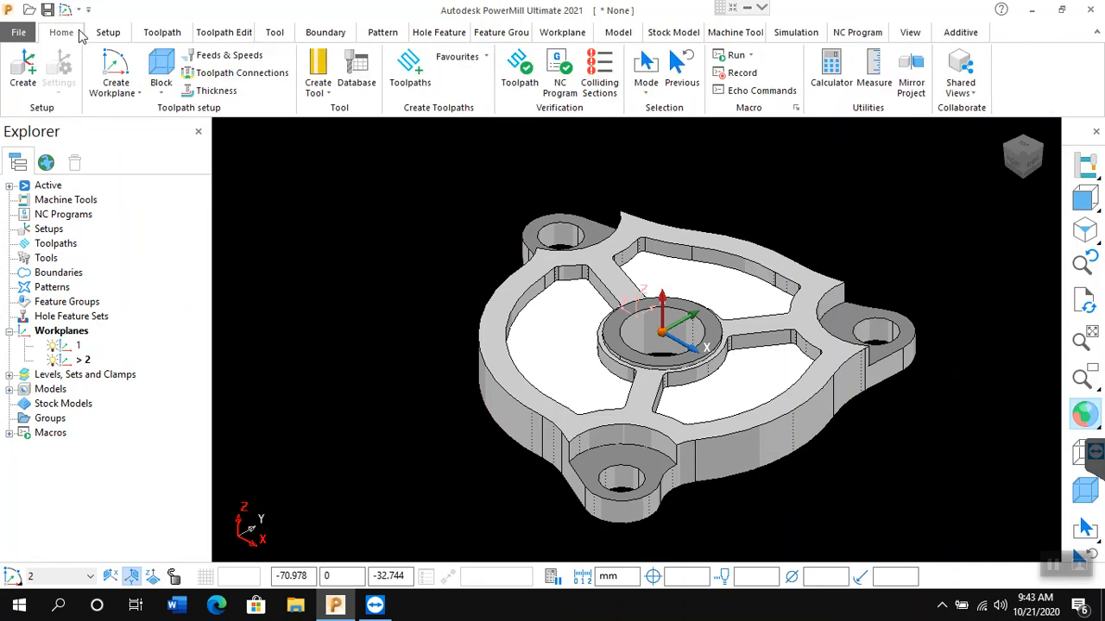
right_click(71, 365)
left_click(121, 139)
left_click(161, 67)
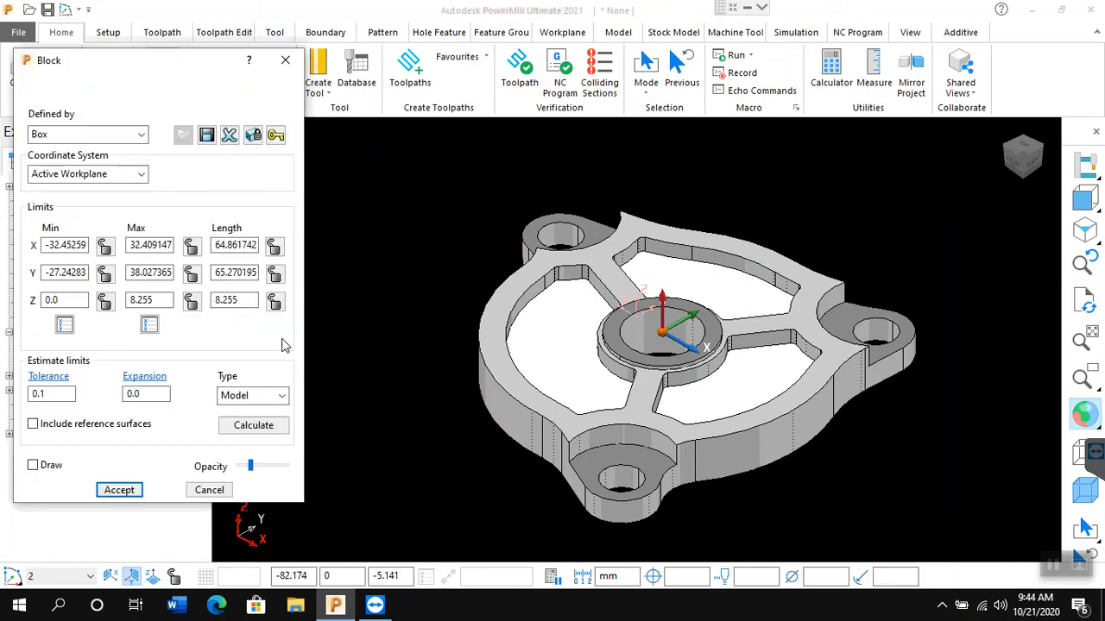
left_click(253, 425)
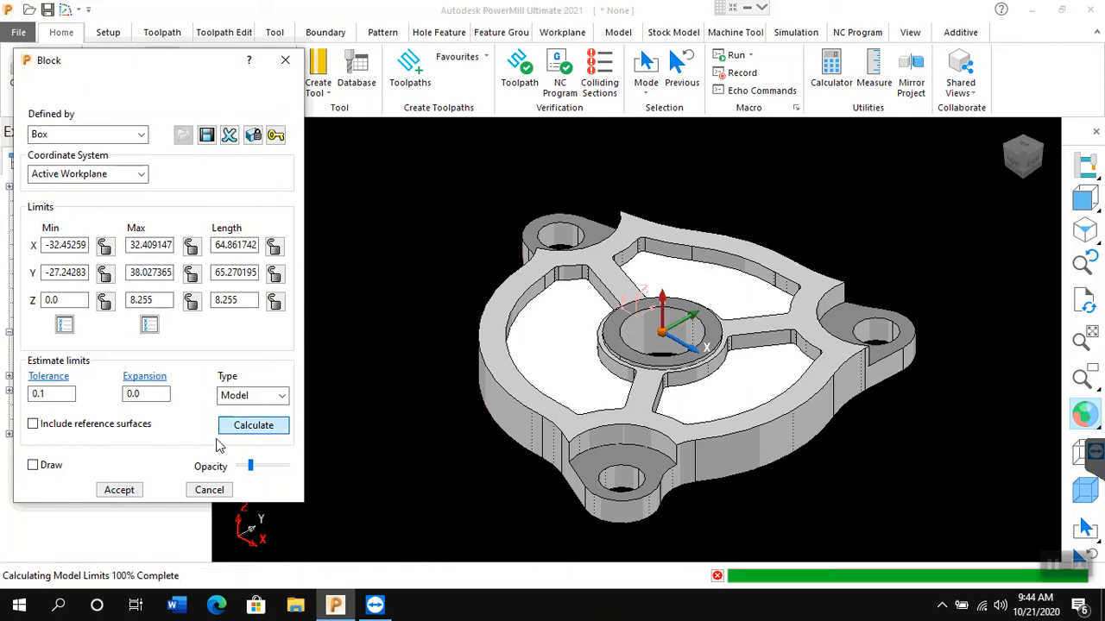
left_click(116, 494)
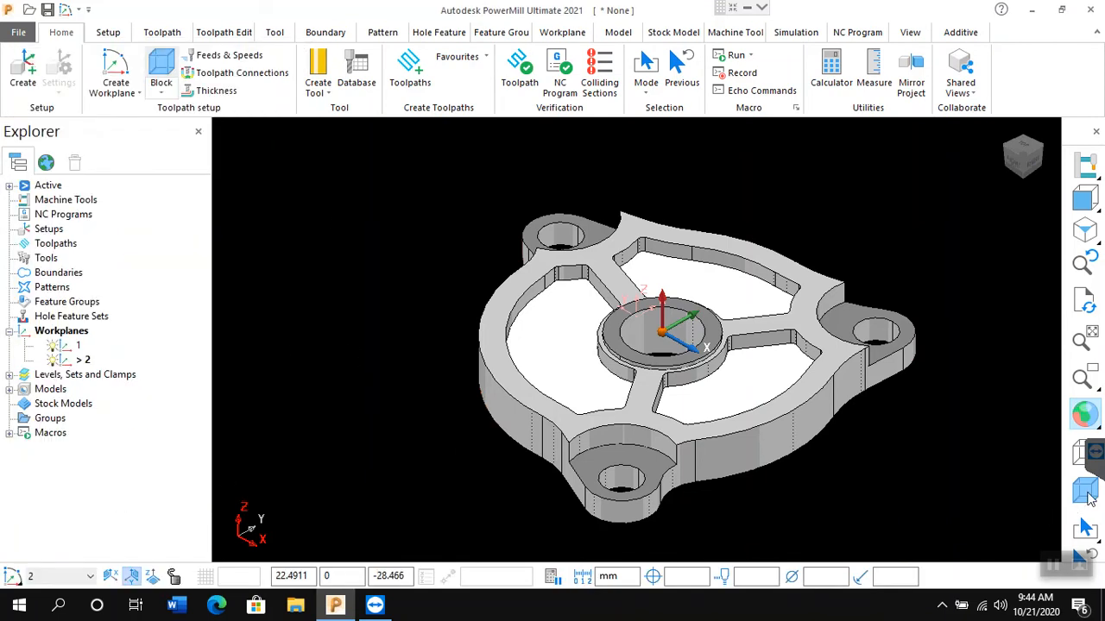
Step: Display the block around the model and hide workplane 1
left_click(1086, 492)
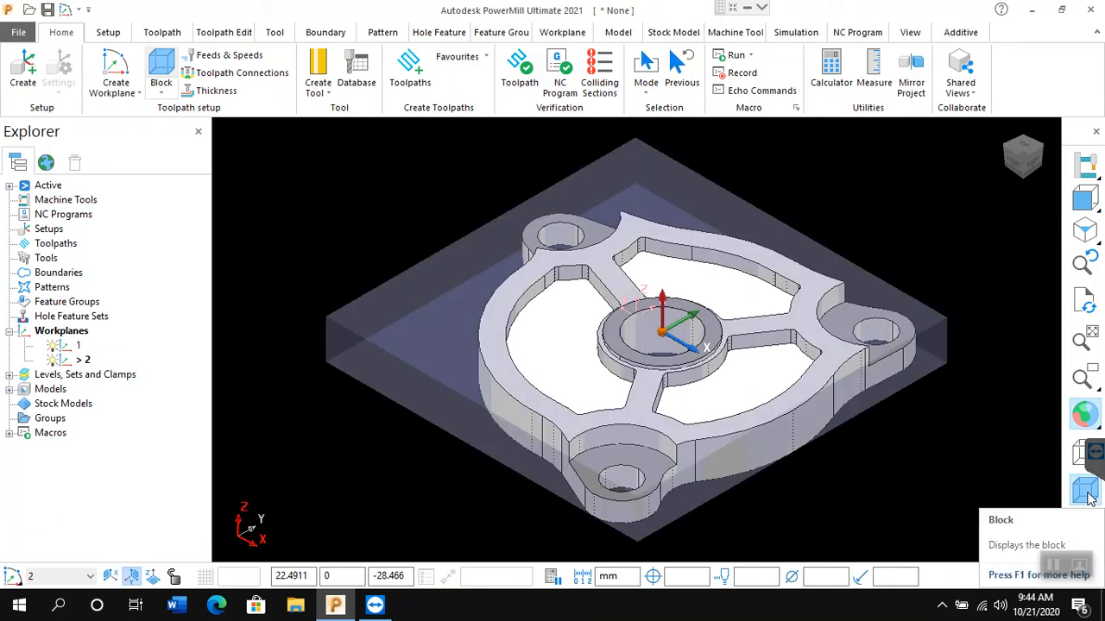
left_click(60, 348)
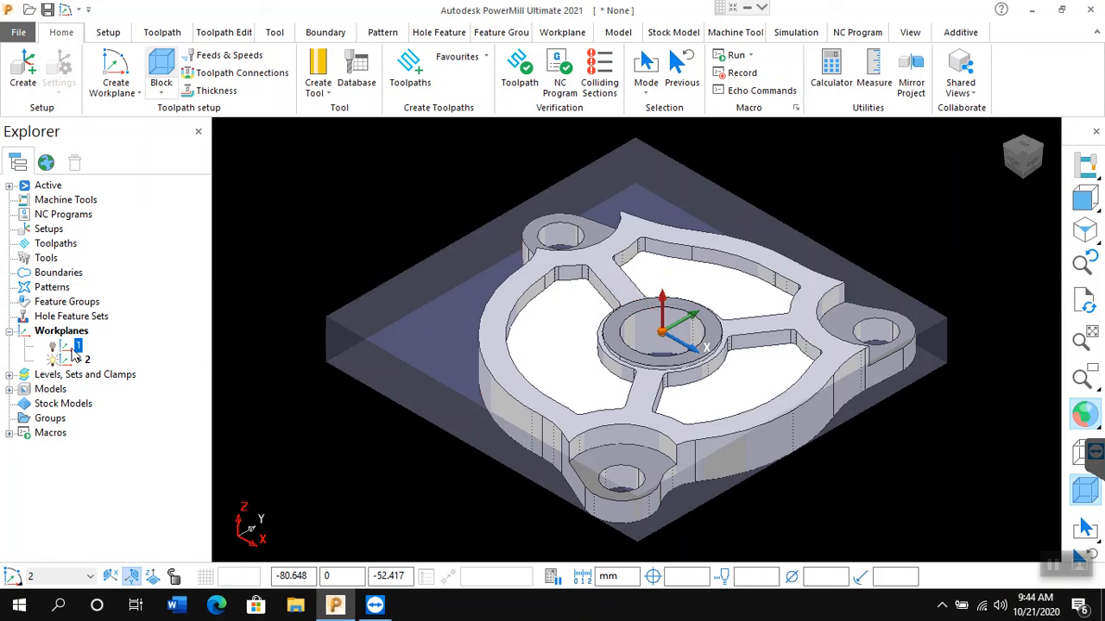
left_click(289, 462)
right_click(84, 365)
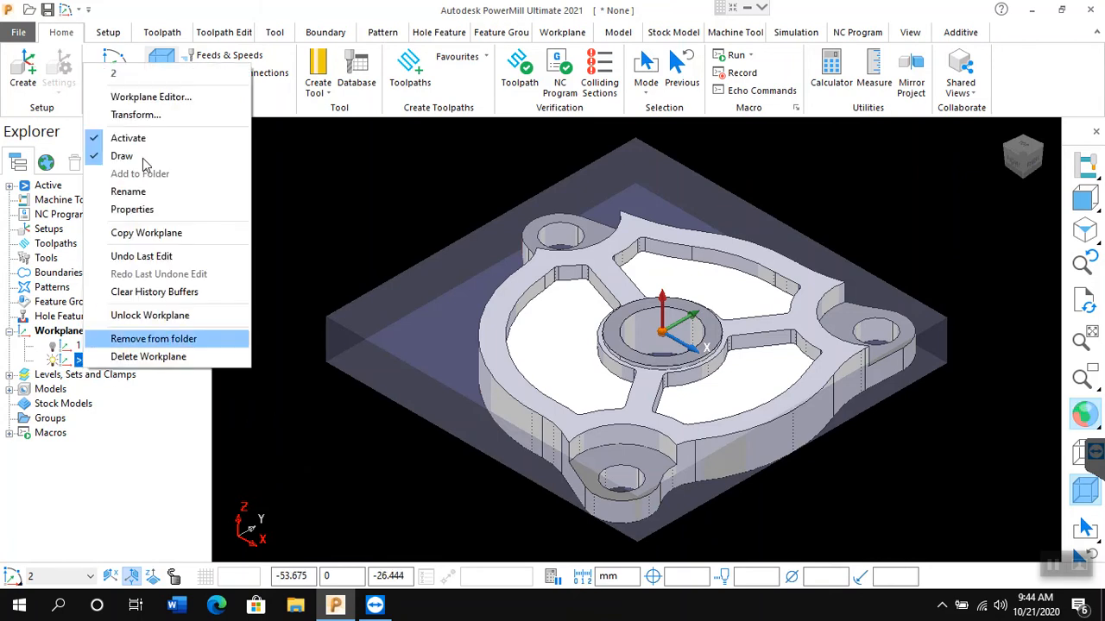
left_click(149, 98)
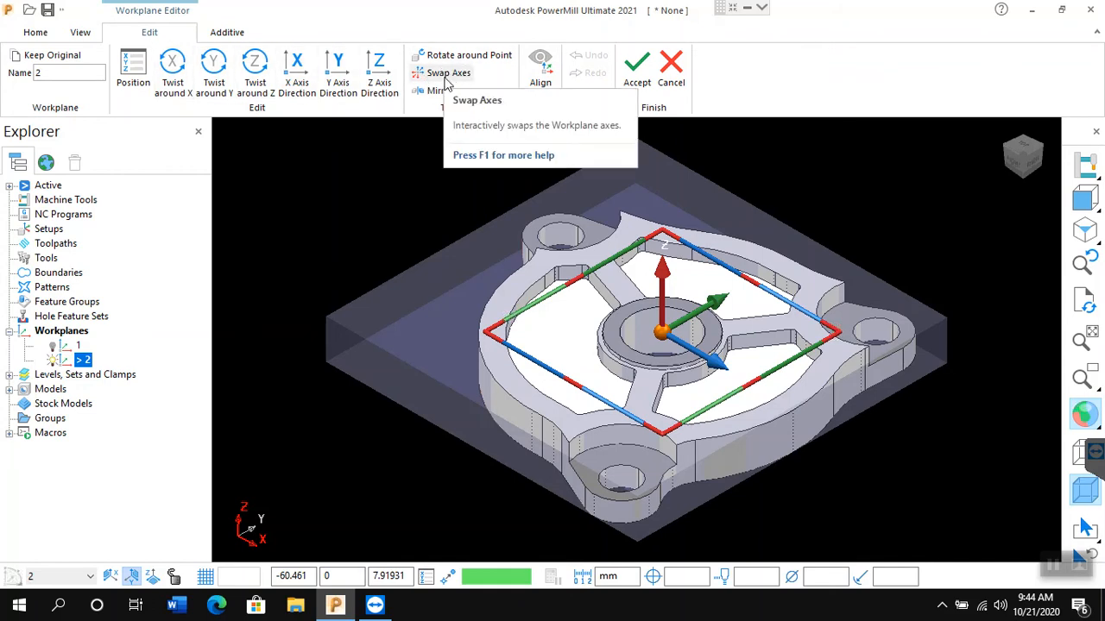
left_click(671, 65)
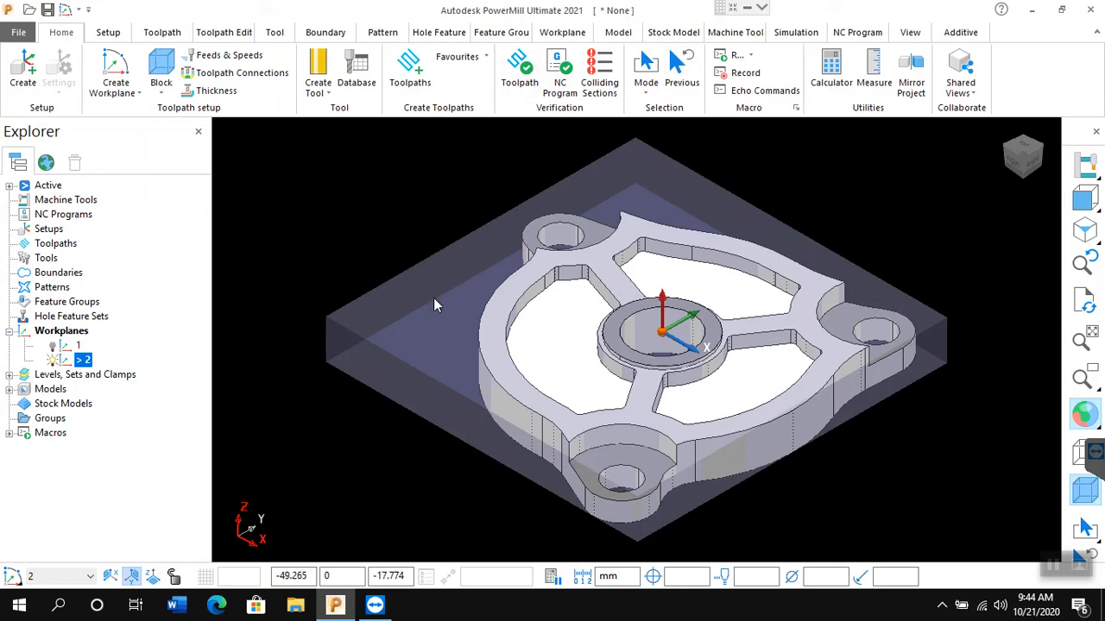
Step: Create an end mill tool, trying diameters of 10 mm and 6 mm before setting the diameter to 3 mm
left_click(323, 93)
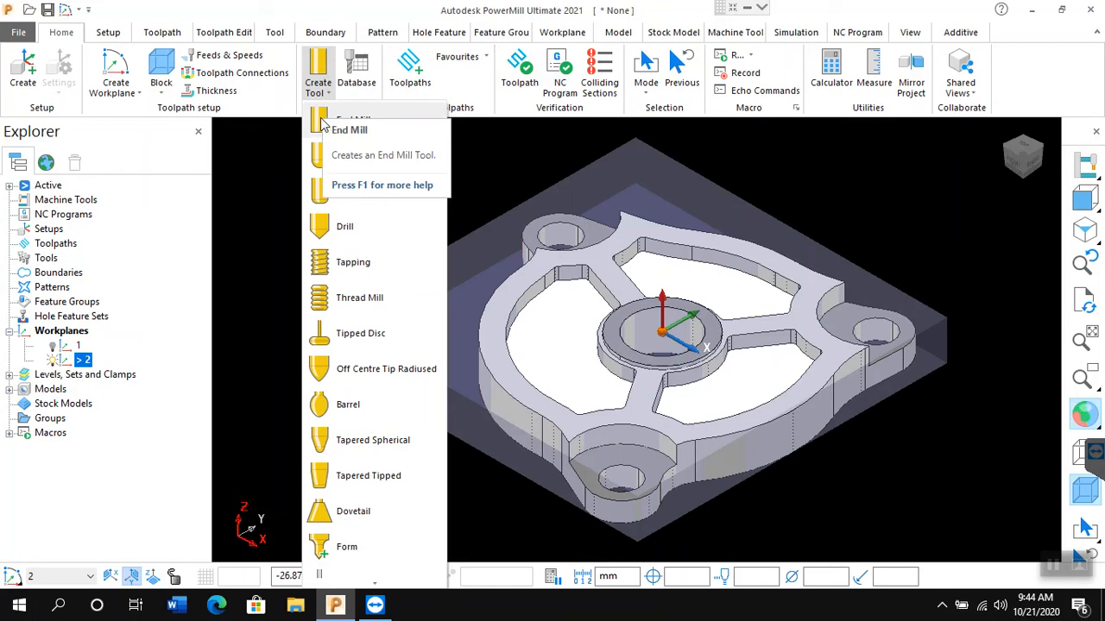
left_click(321, 125)
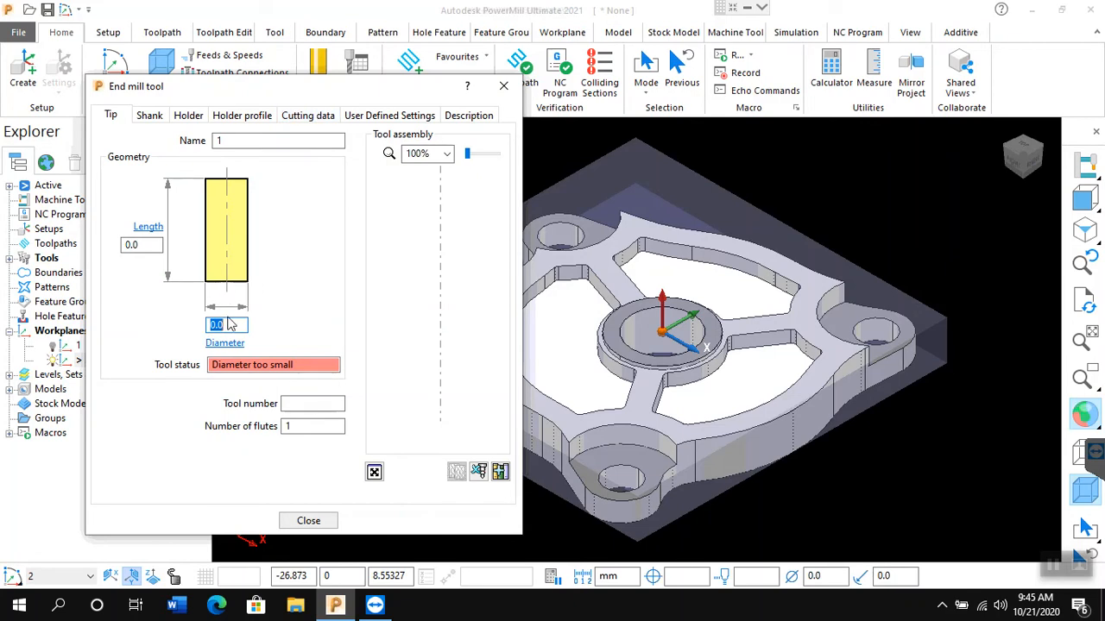
type("0")
key("BackSpace")
type("10")
key("Return")
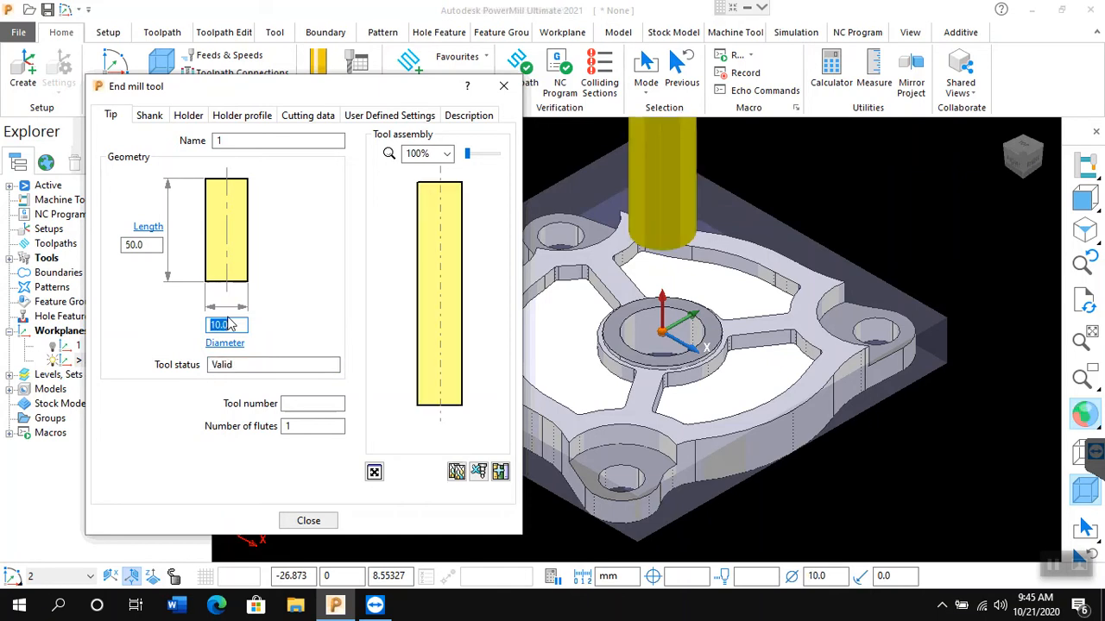
type("6")
key("Return")
type("3")
key("Return")
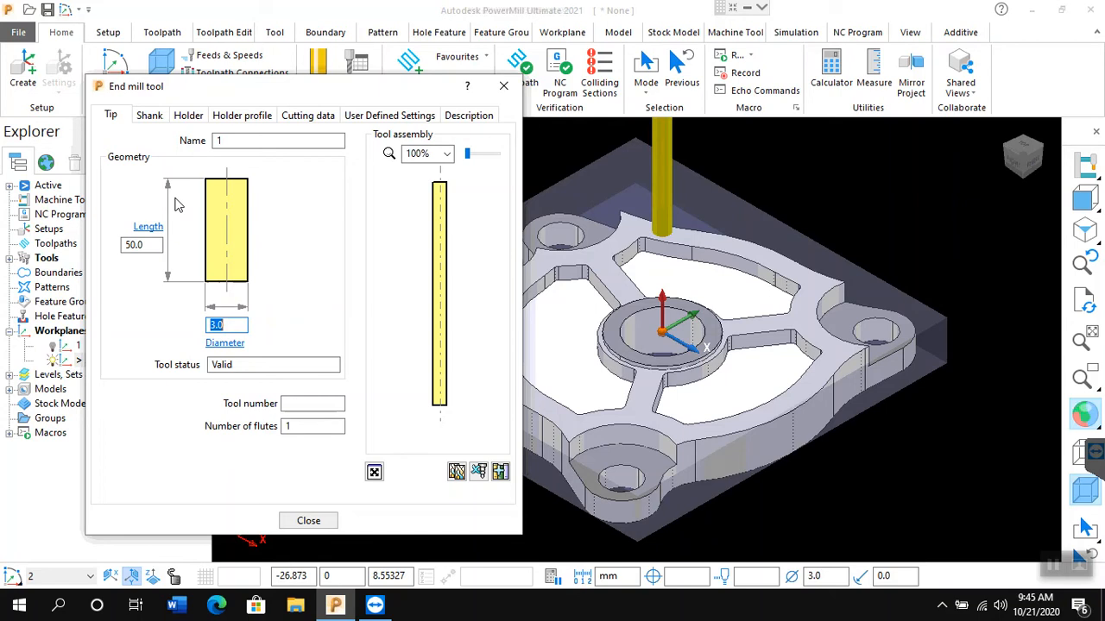
Step: Add a holder component to the end mill and set its overhang to 30 mm
left_click(187, 116)
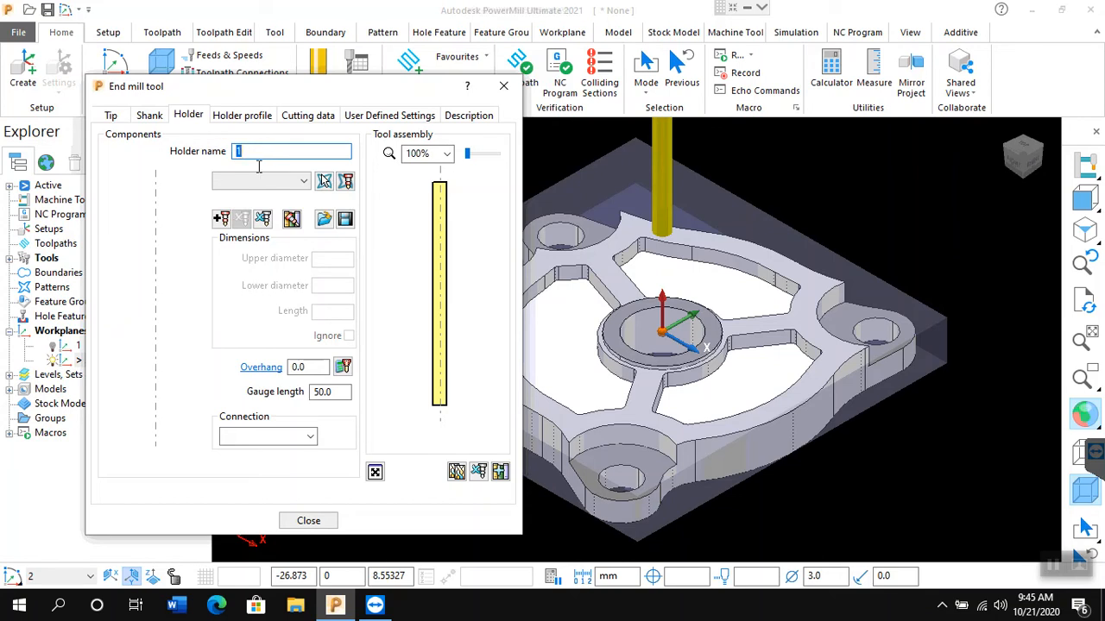
left_click(221, 220)
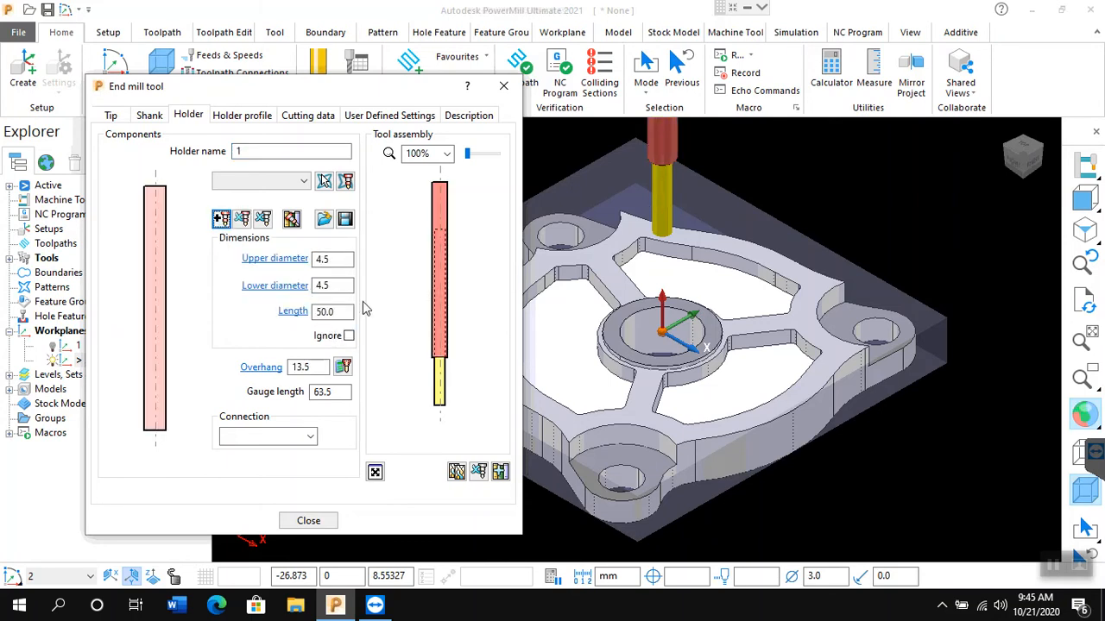
left_click(315, 367)
double_click(287, 366)
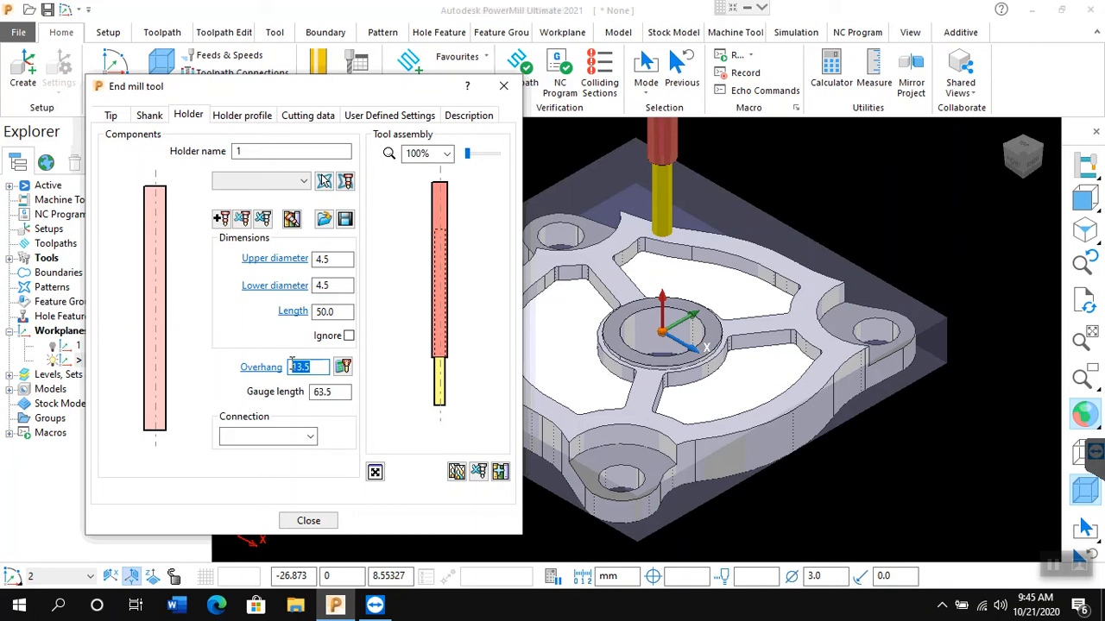
key("BackSpace")
type("30")
key("Return")
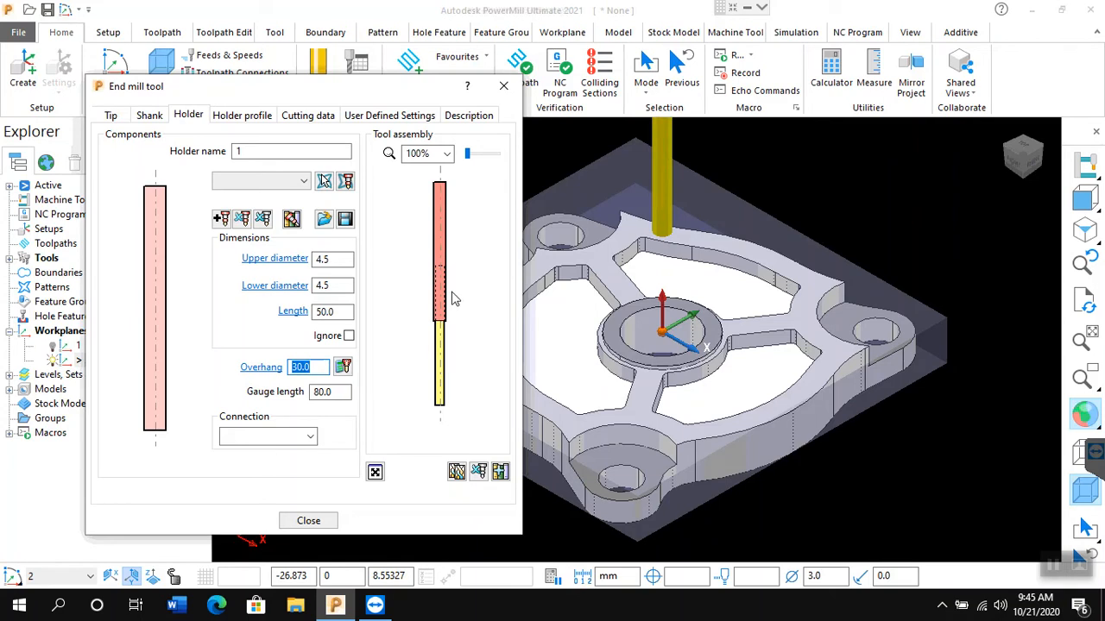
Step: Set the holder component's length to 30 mm and check the tool assembly against the part
left_click(337, 312)
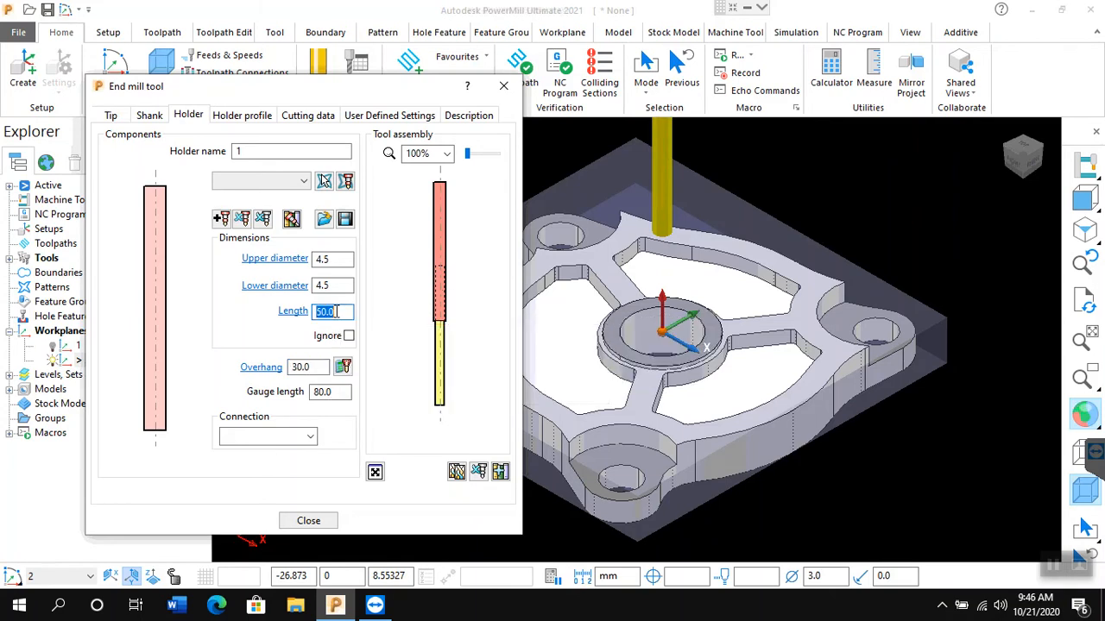
type("30")
key("Return")
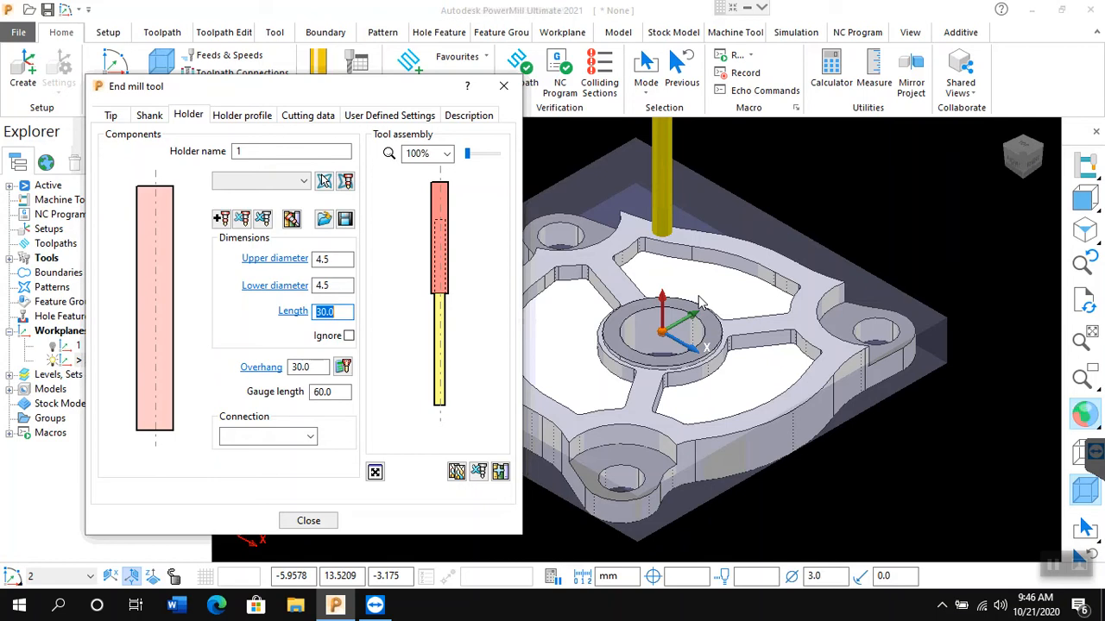
scroll(701, 303, "up", 3)
scroll(701, 303, "down", 5)
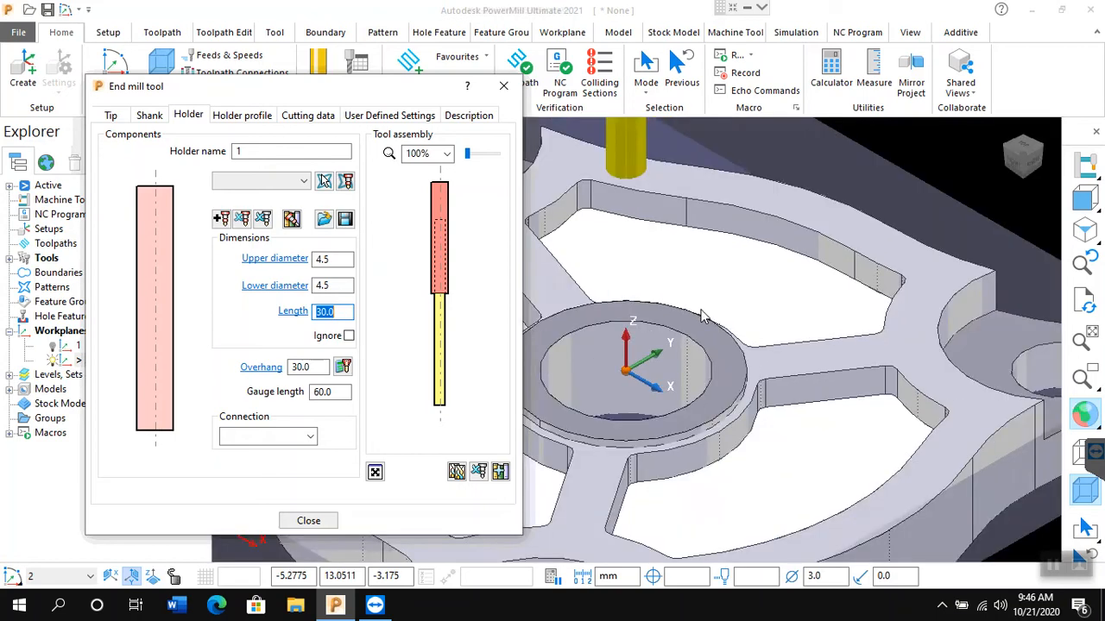
scroll(704, 321, "down", 2)
scroll(696, 247, "up", 3)
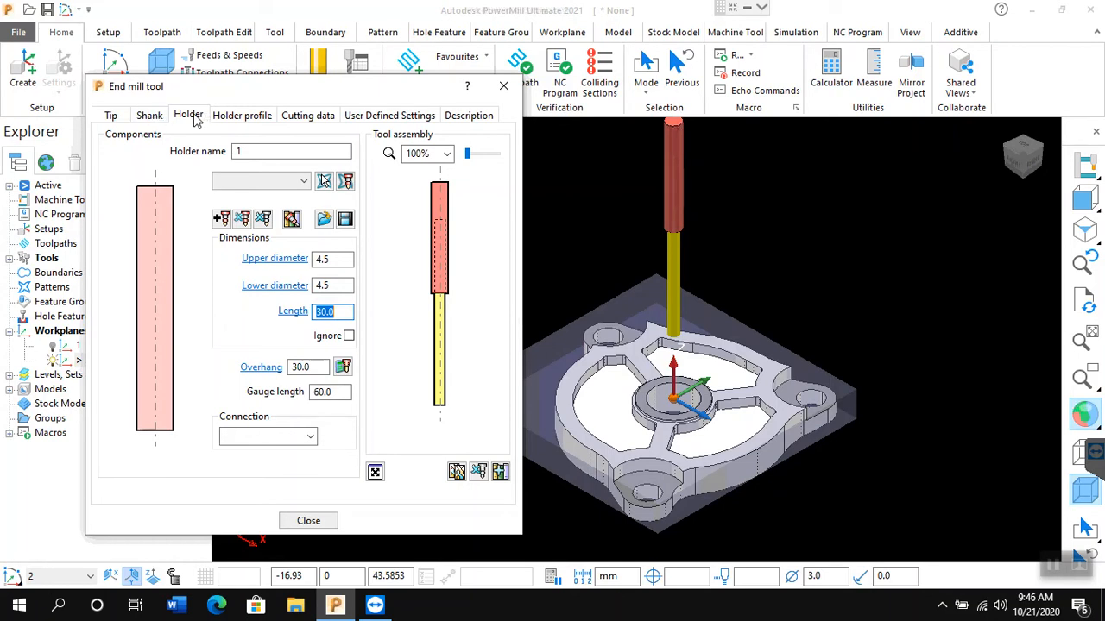
Step: Rename the end mill tool as end3
left_click(111, 117)
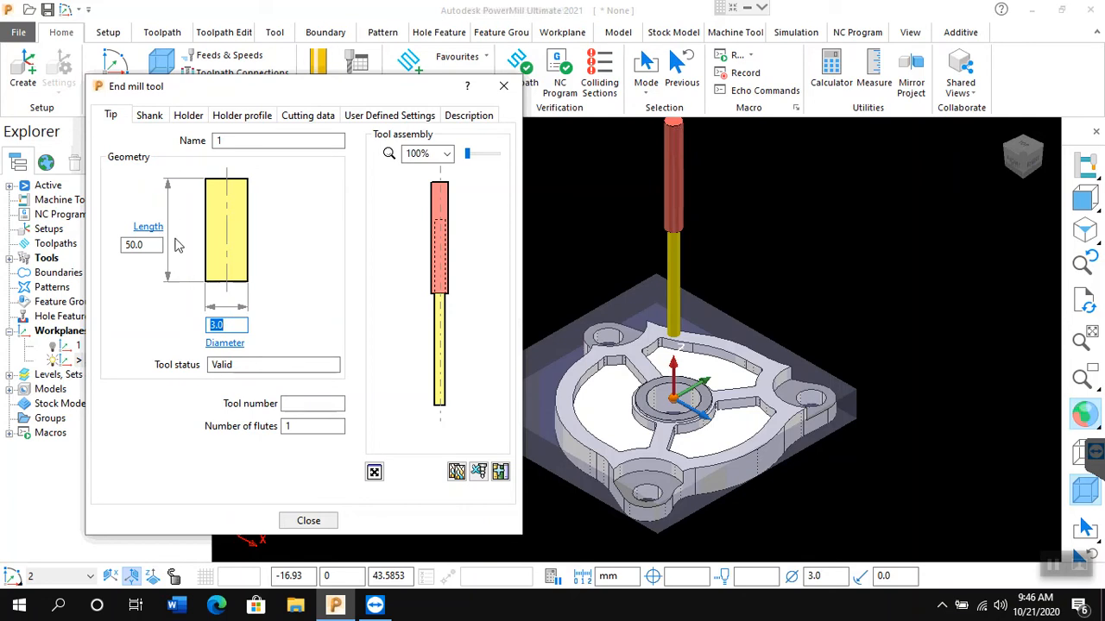
left_click(188, 116)
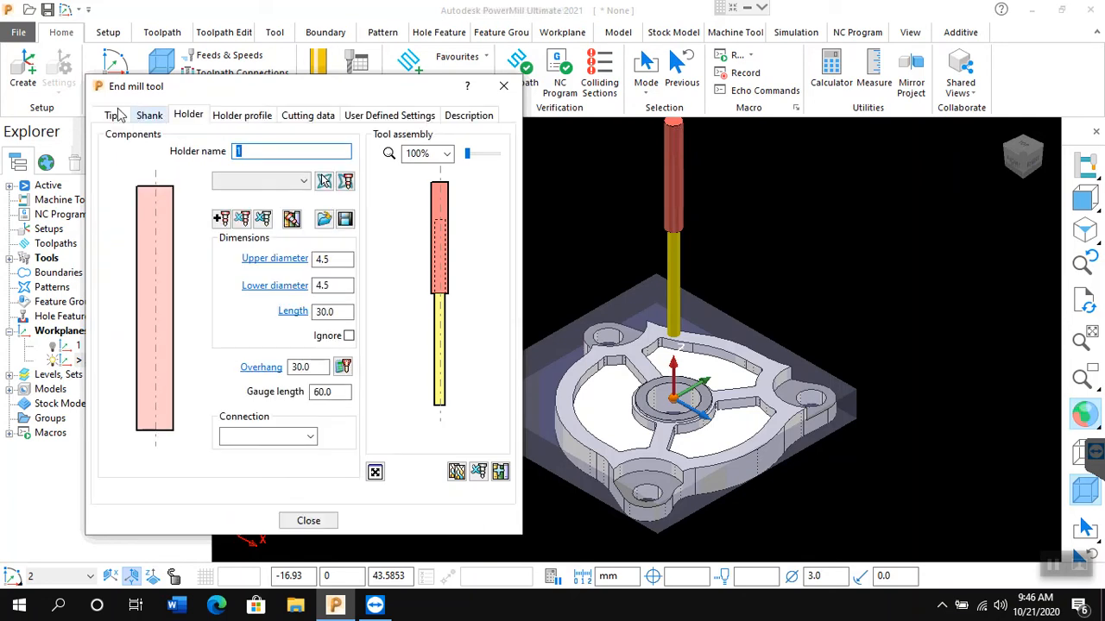
left_click(111, 117)
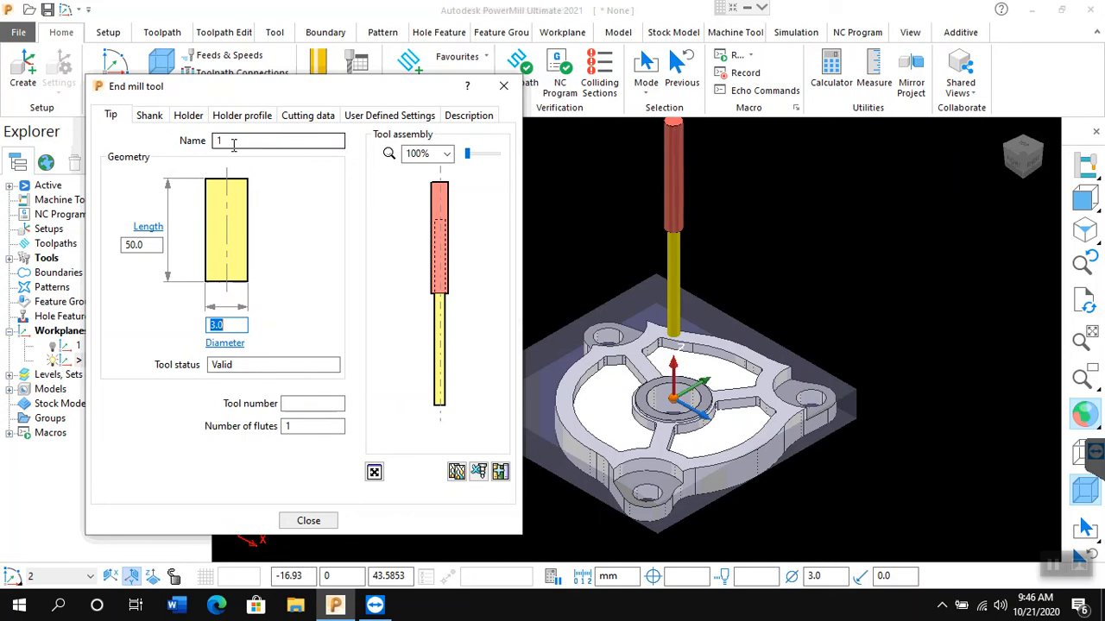
double_click(232, 142)
type("em")
key("BackSpace")
type("nd3")
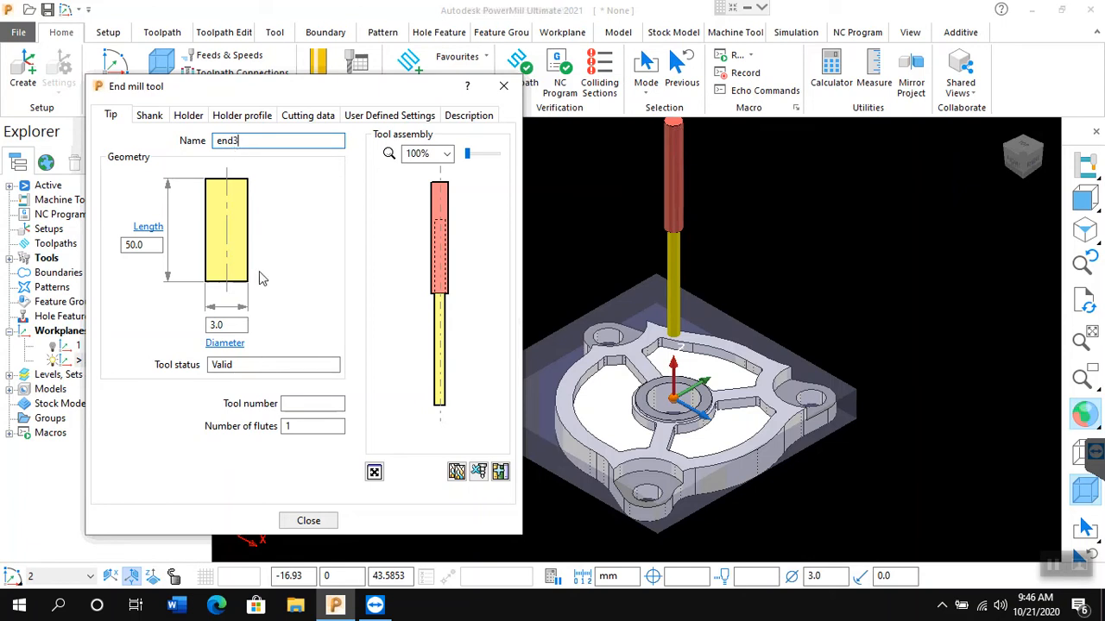
Step: Assign tool number 1 to the end mill and finish the tool definition
left_click(302, 403)
left_click(301, 403)
type("1")
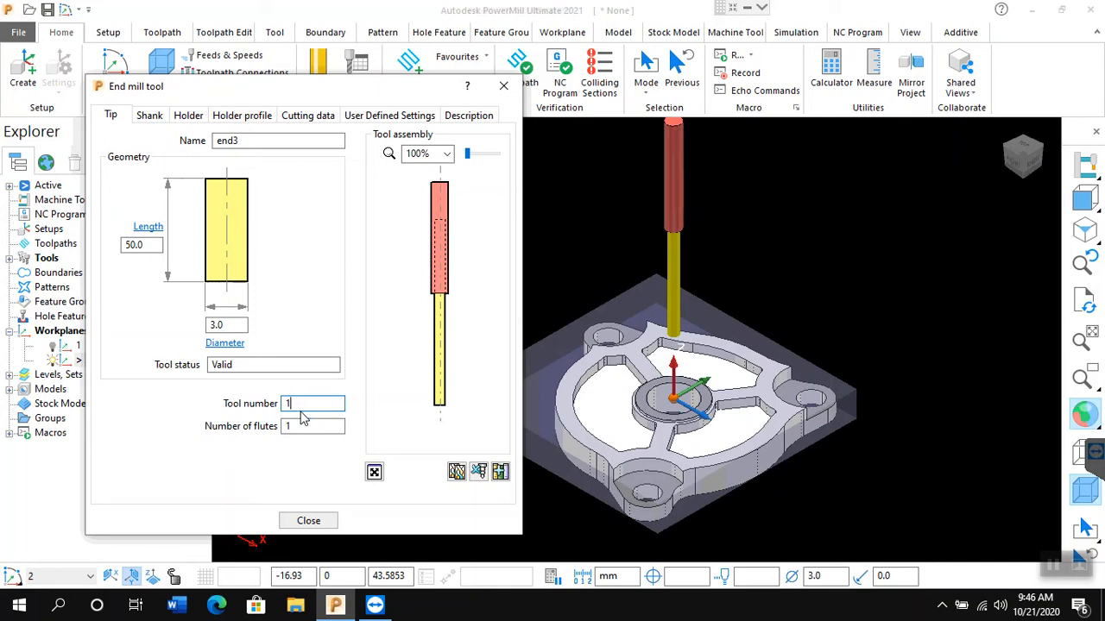
left_click(304, 426)
left_click(308, 521)
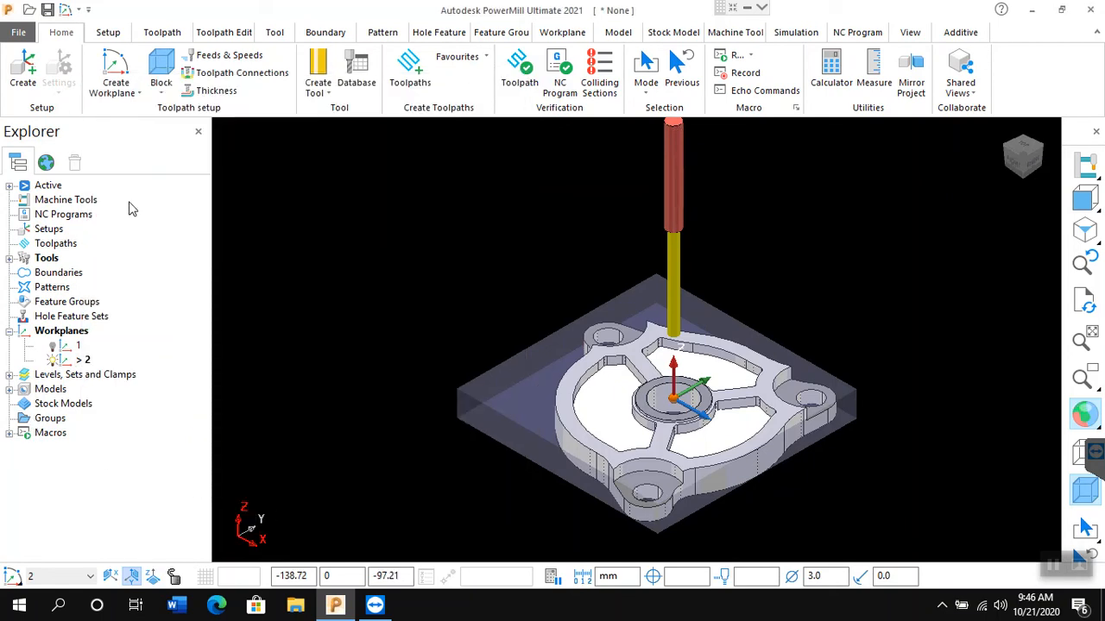
Step: Preview the 2D Curve Profile and 2D Curve Area Clearance strategies for curve machining without creating a toolpath
left_click(52, 290)
left_click(10, 330)
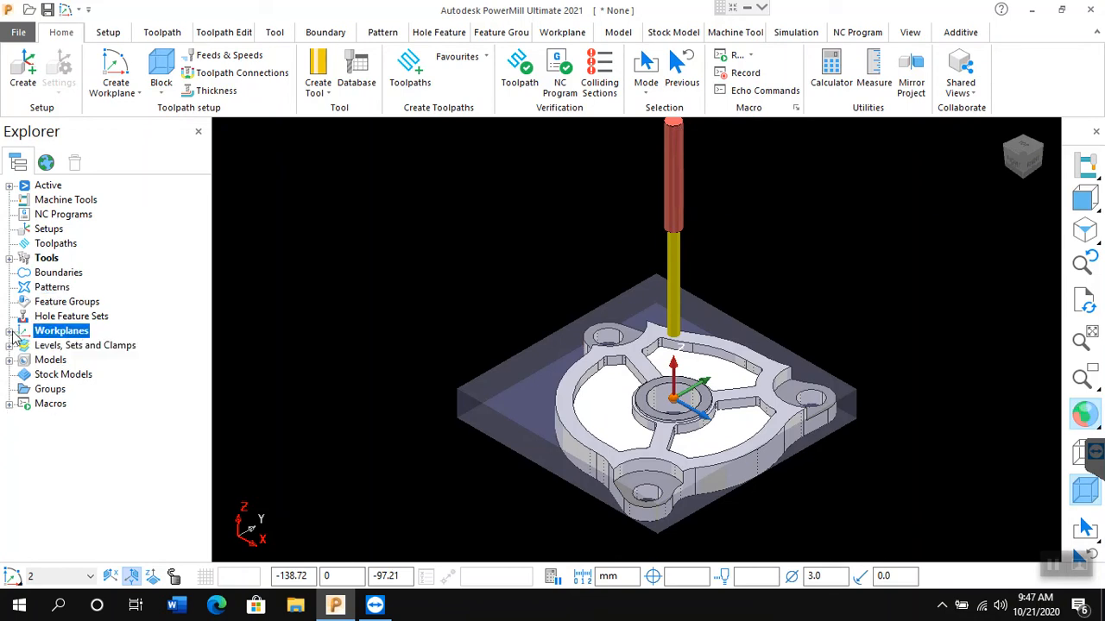
left_click(411, 89)
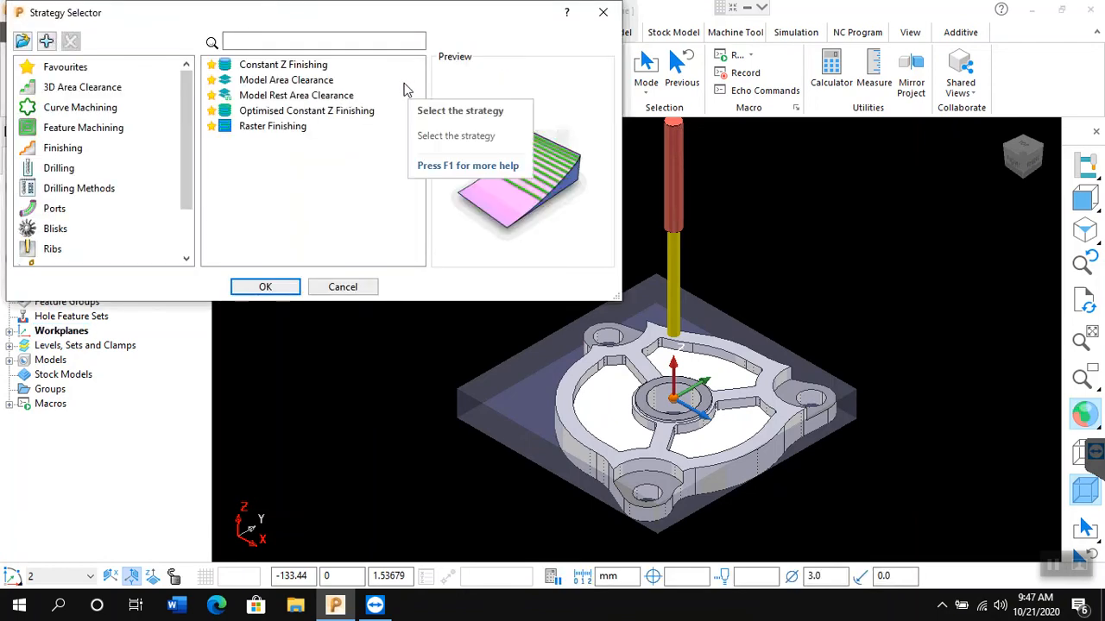
left_click(99, 108)
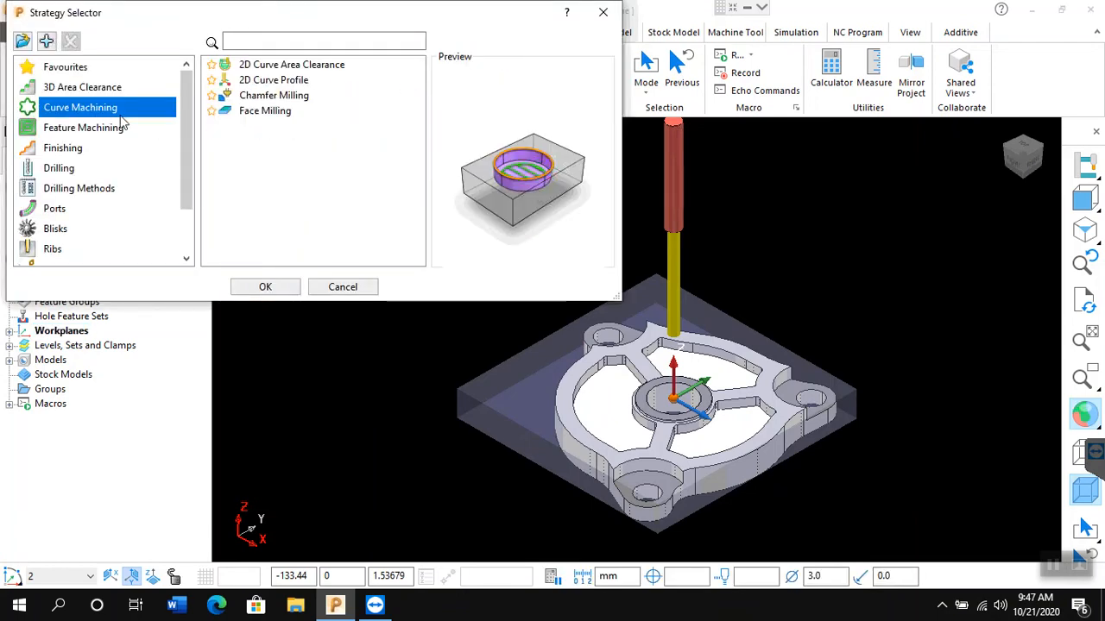
left_click(279, 80)
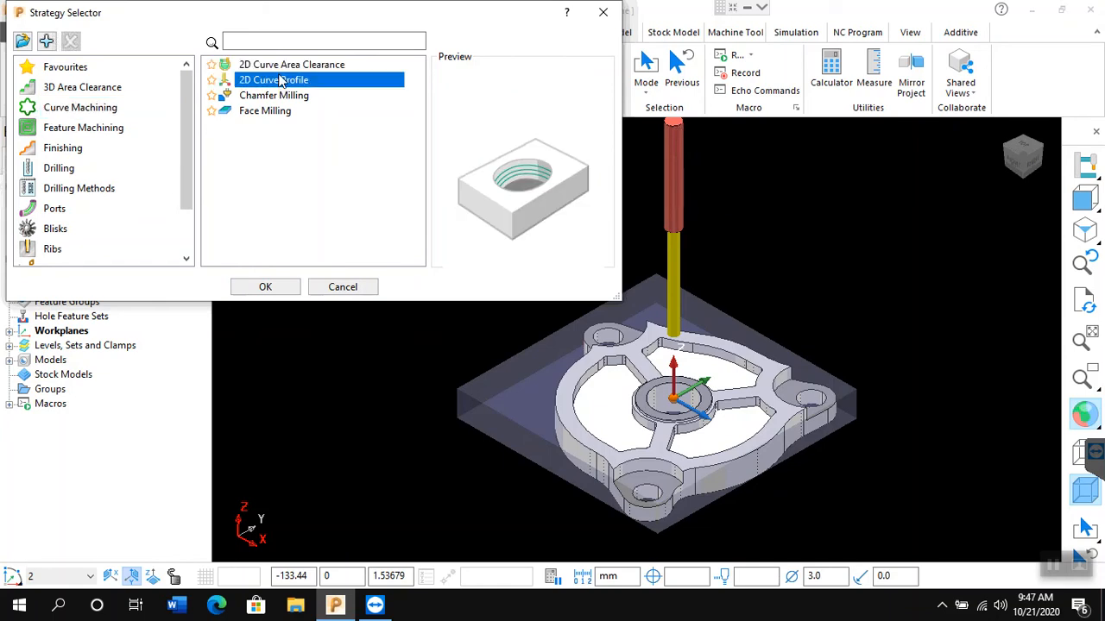
left_click(282, 66)
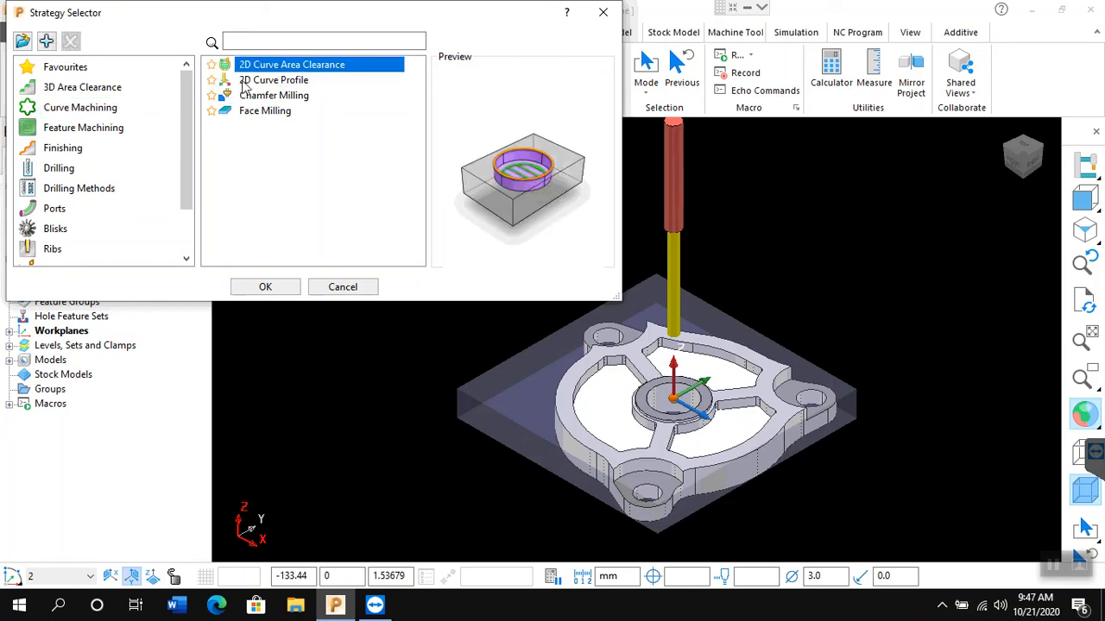
left_click(245, 82)
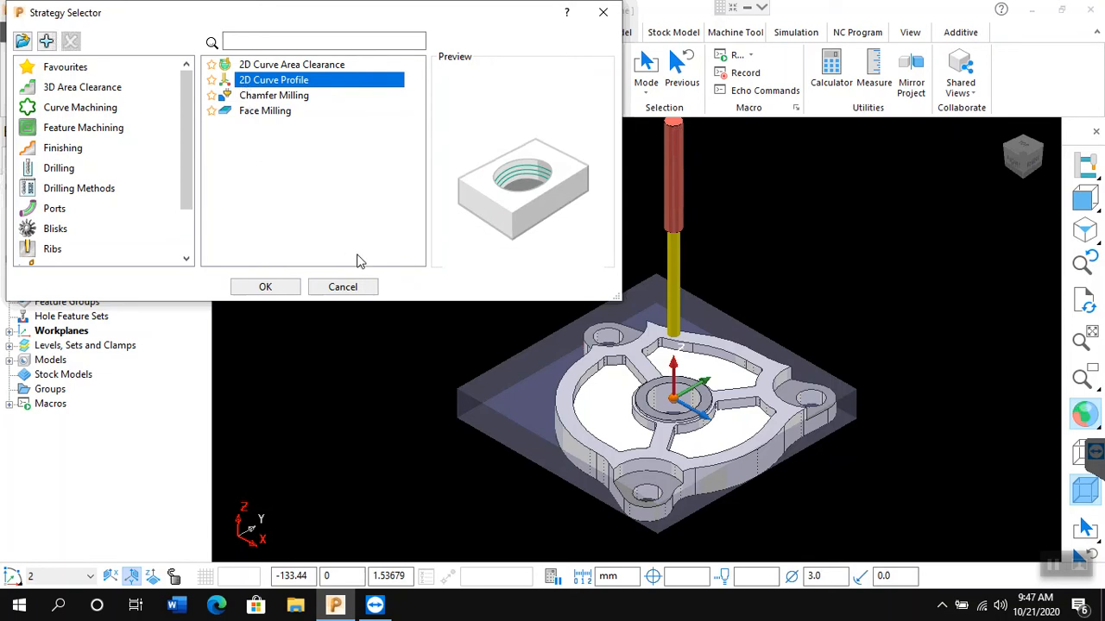
left_click(361, 286)
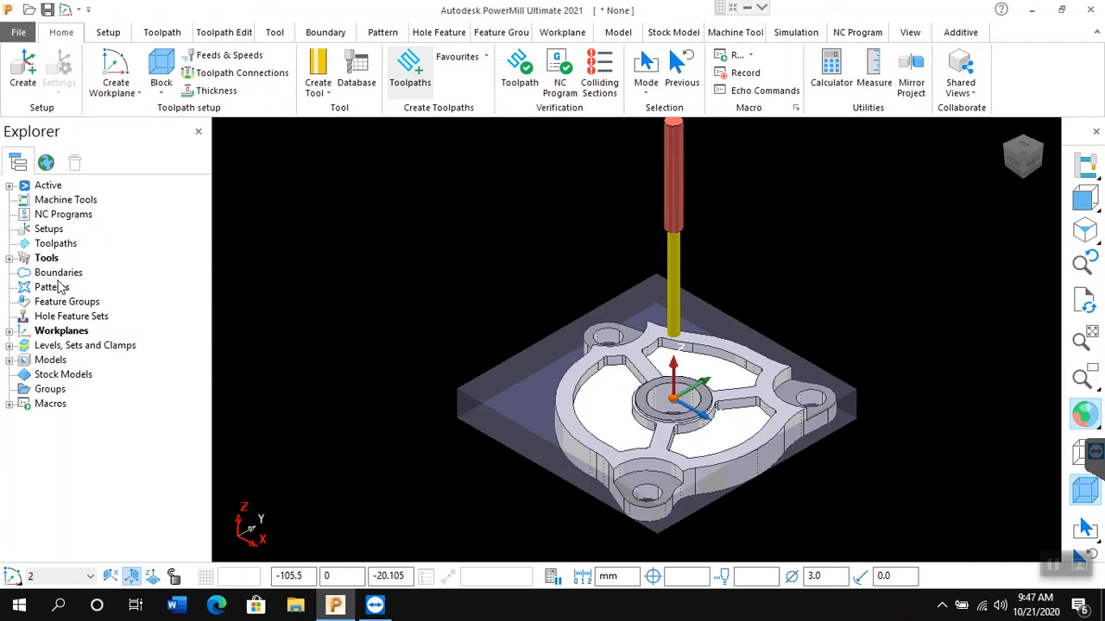
Step: Create a new empty pattern and open it in the Curve Editor
right_click(57, 291)
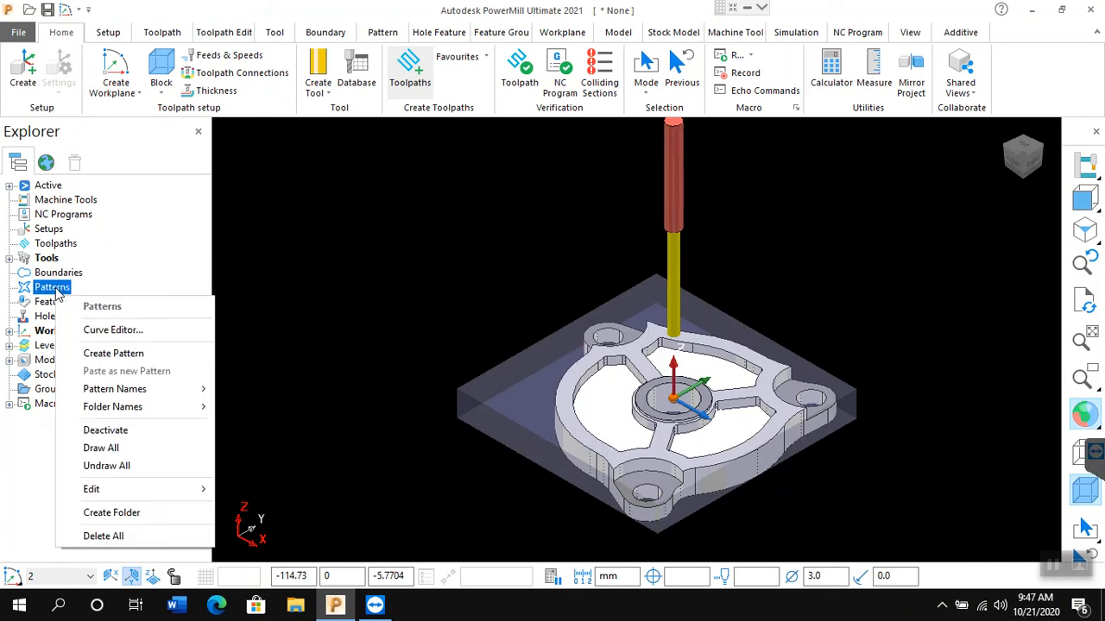
left_click(124, 362)
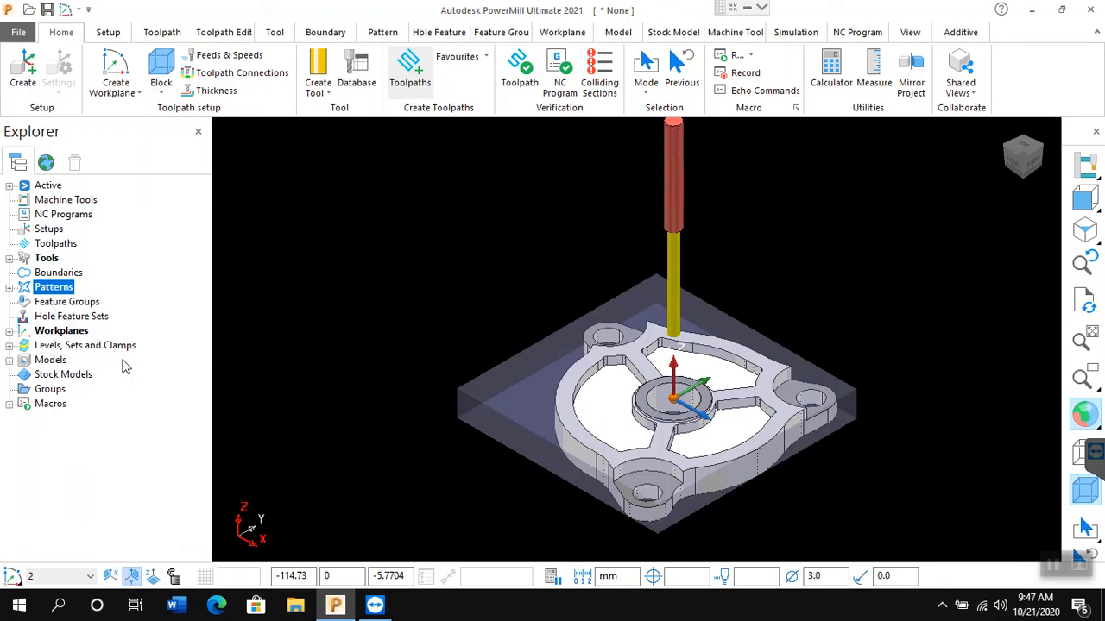
left_click(9, 289)
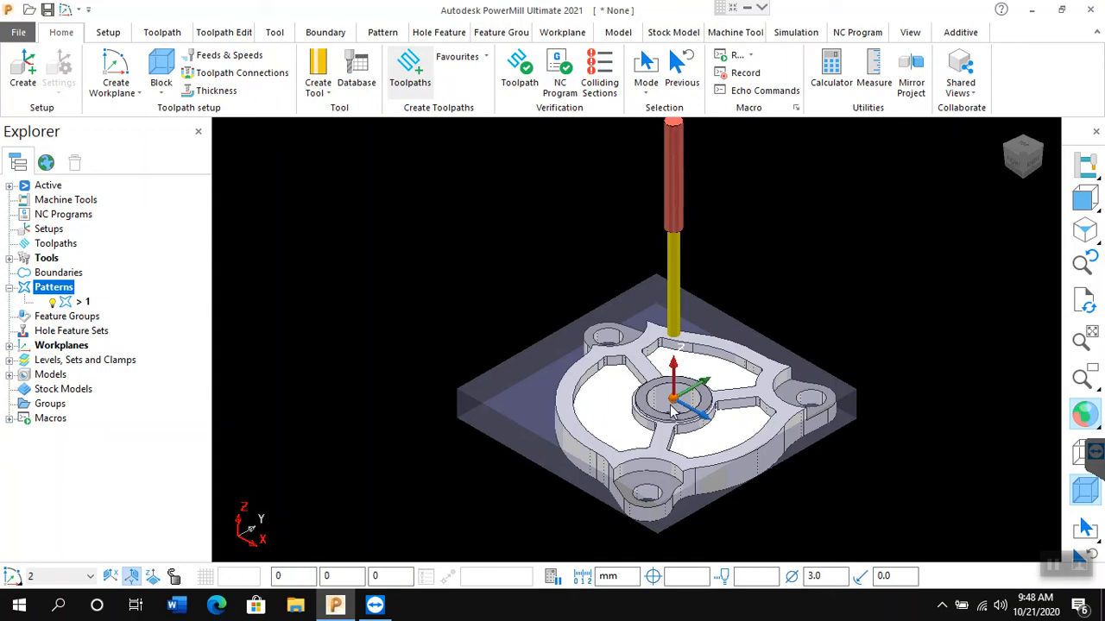
scroll(518, 397, "up", 2)
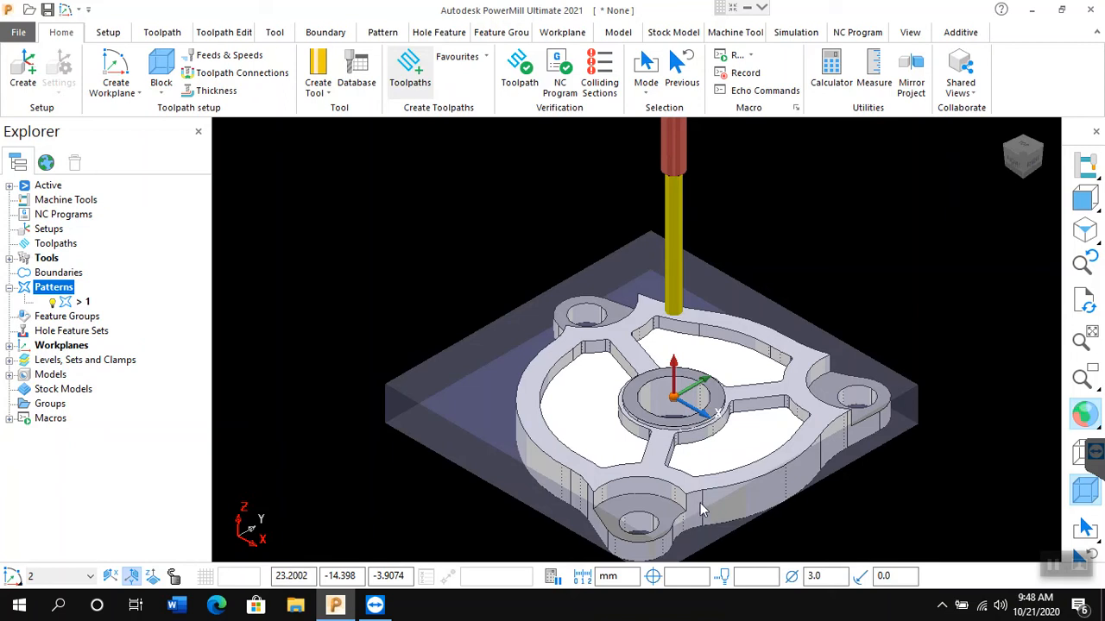
left_click(80, 304)
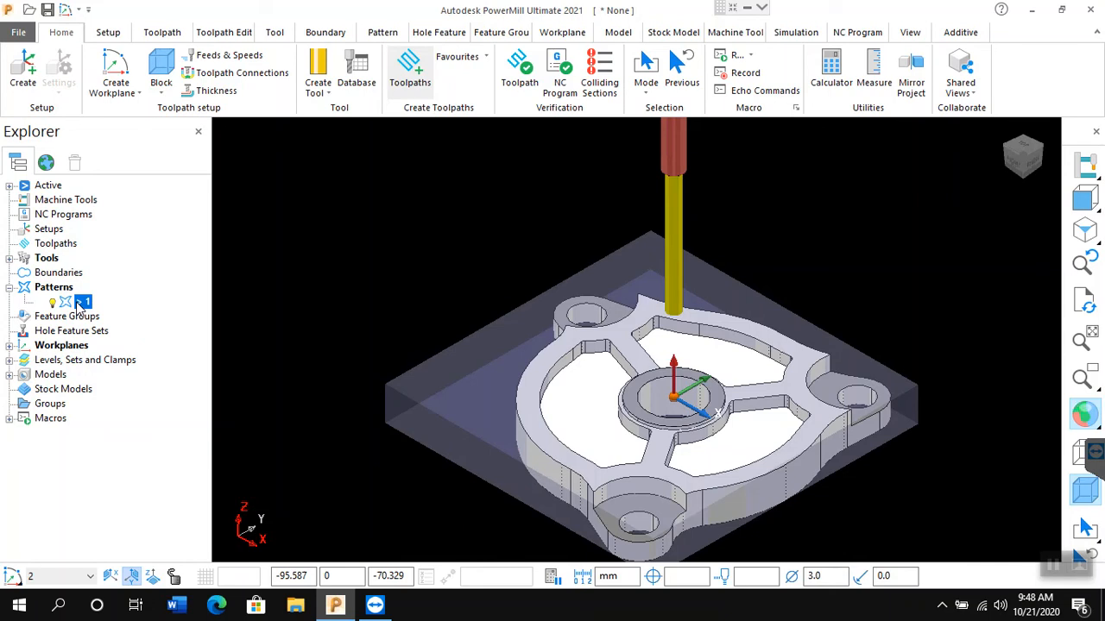
right_click(80, 304)
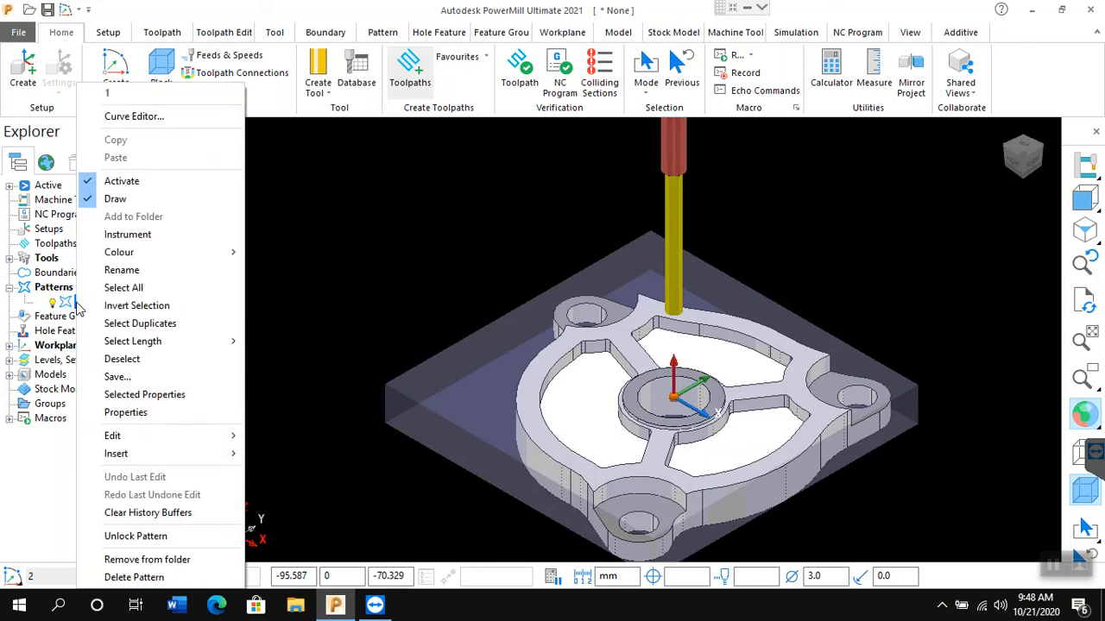
left_click(134, 117)
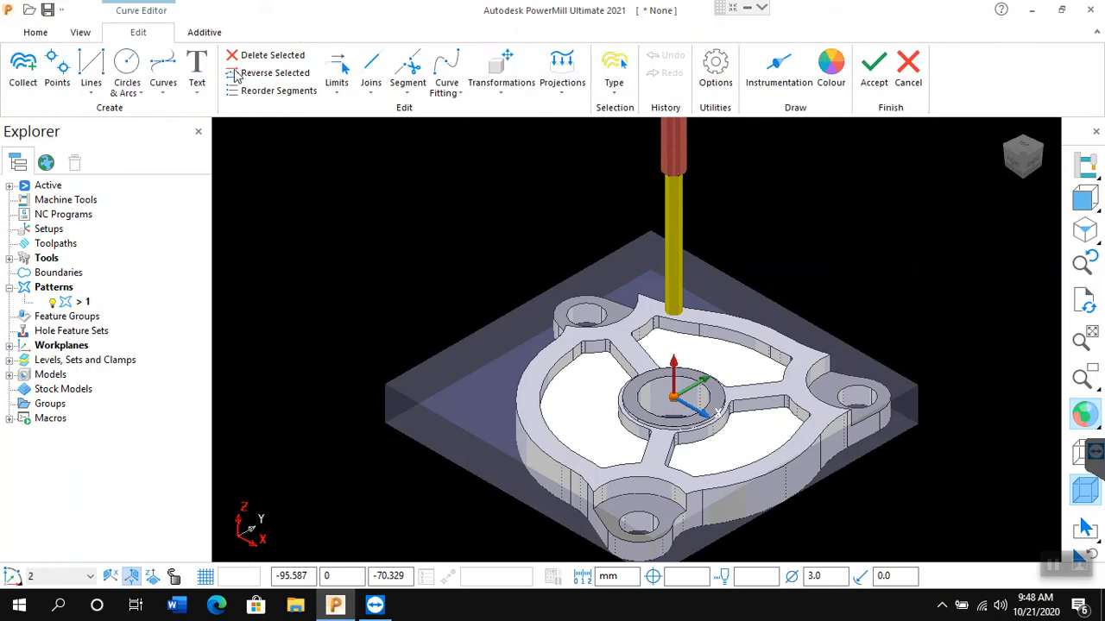
Step: Create a closed composite curve around the upper edge of the flange's window on the negative X side
left_click(163, 82)
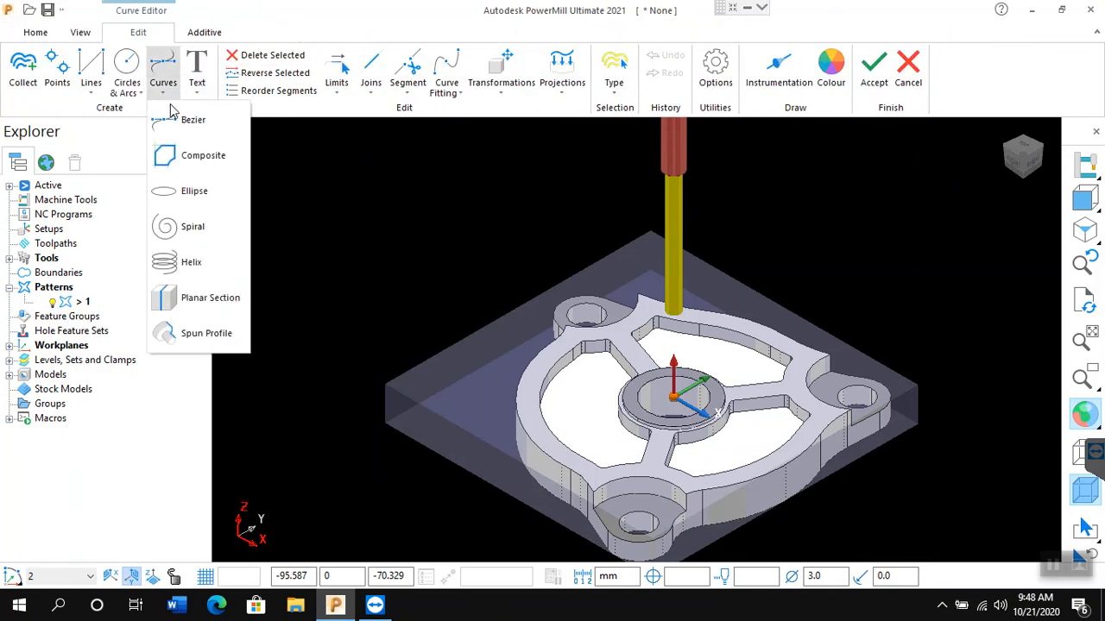
left_click(168, 155)
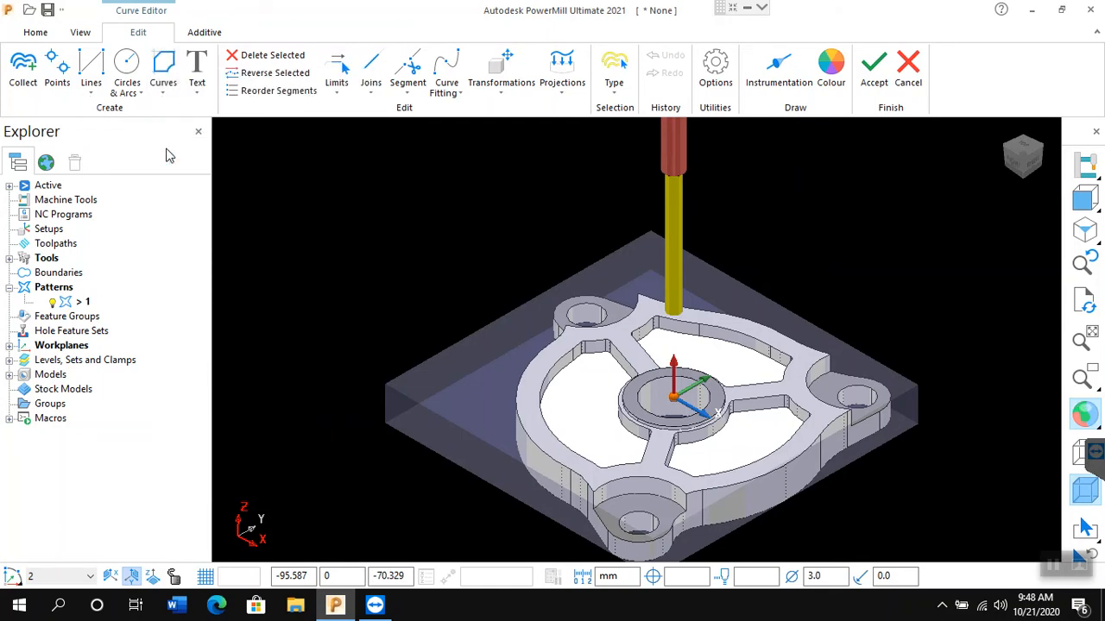
left_click(557, 370)
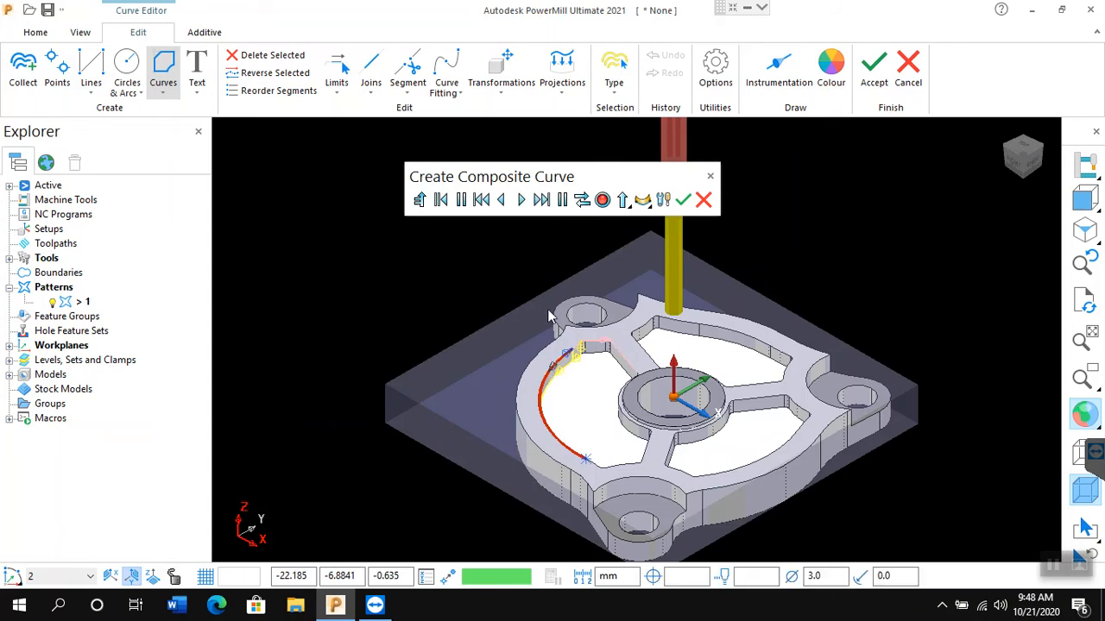
left_click(541, 200)
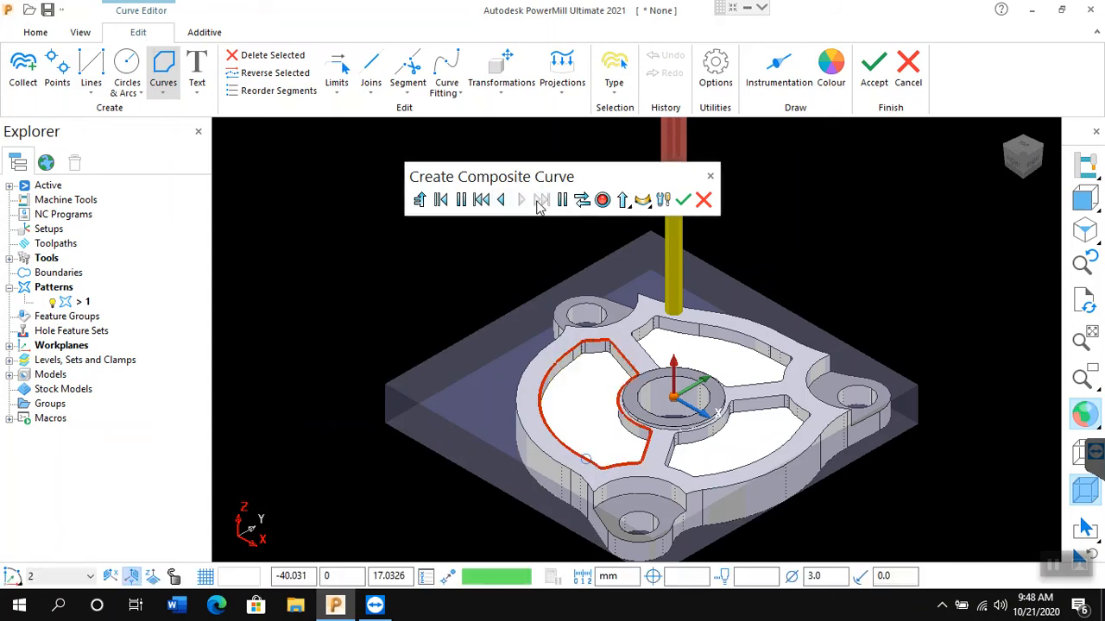
left_click(602, 199)
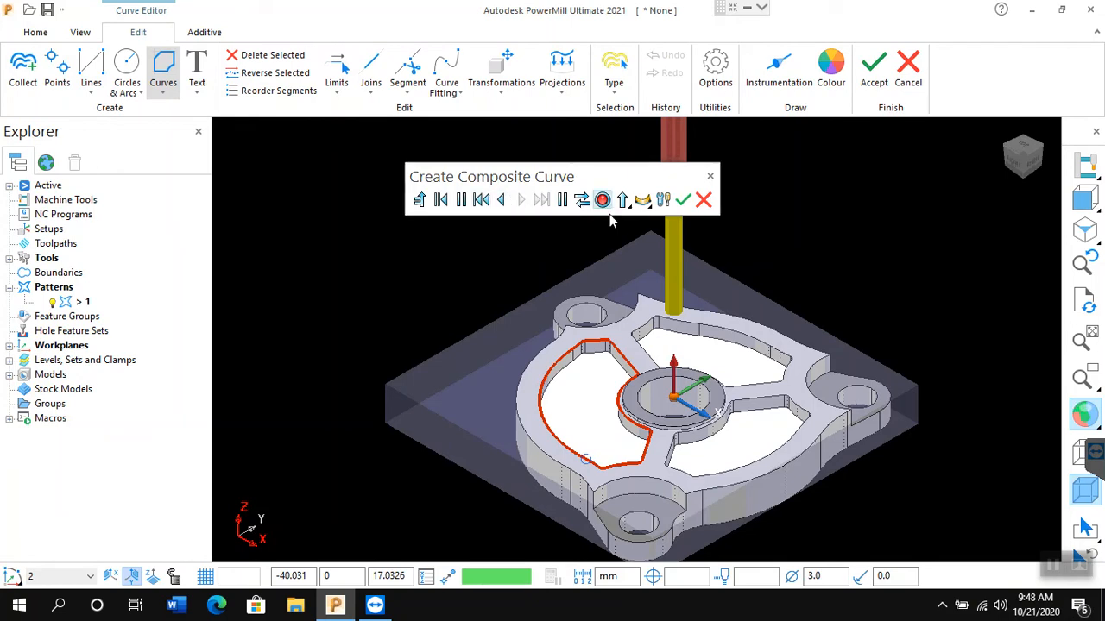
Step: Add a closed composite curve around the upper edge of the flange's window on the positive Y side
left_click(682, 319)
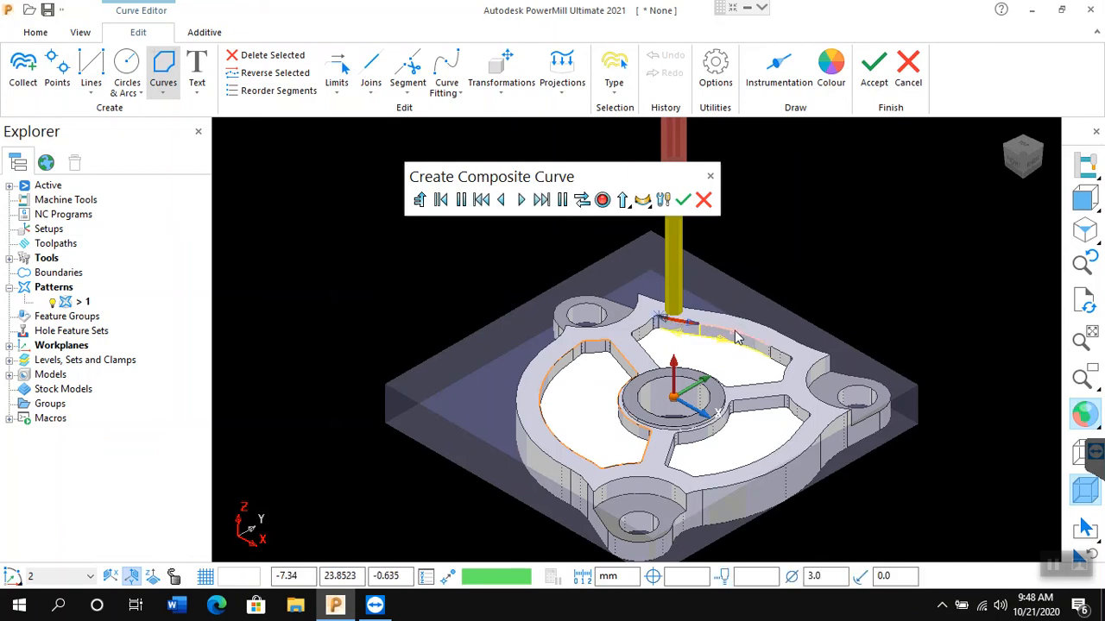
left_click(522, 200)
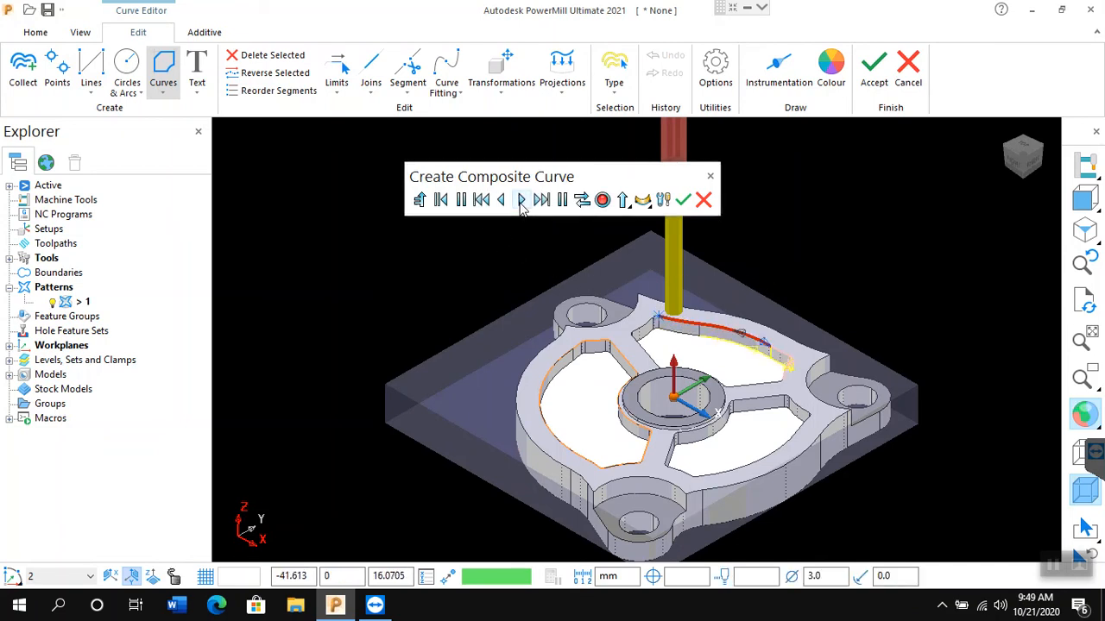
left_click(521, 200)
left_click(521, 204)
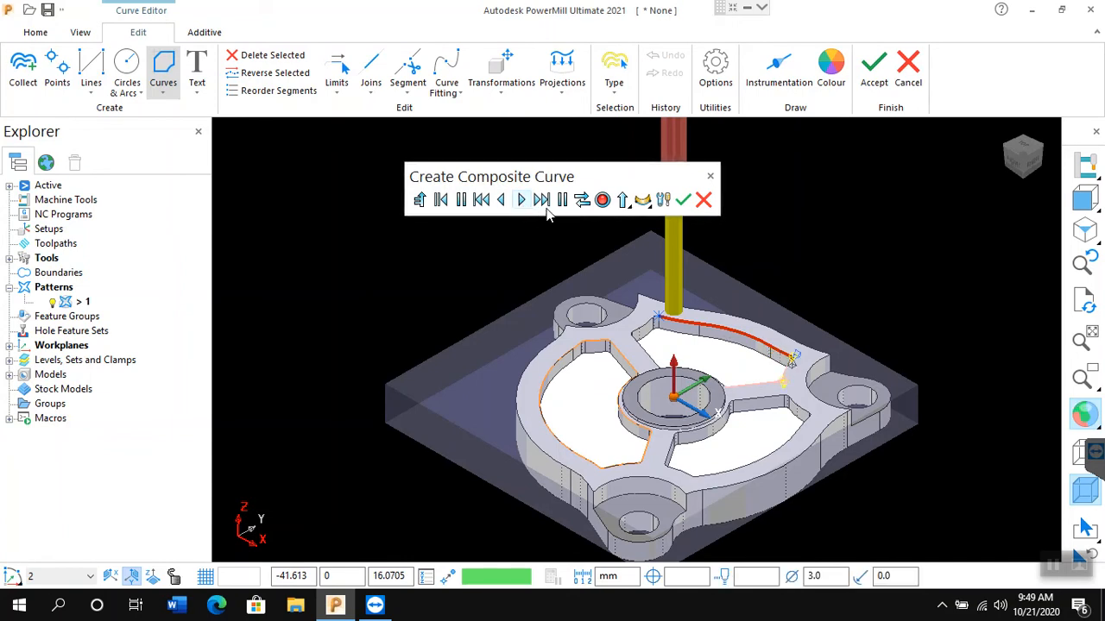
left_click(541, 199)
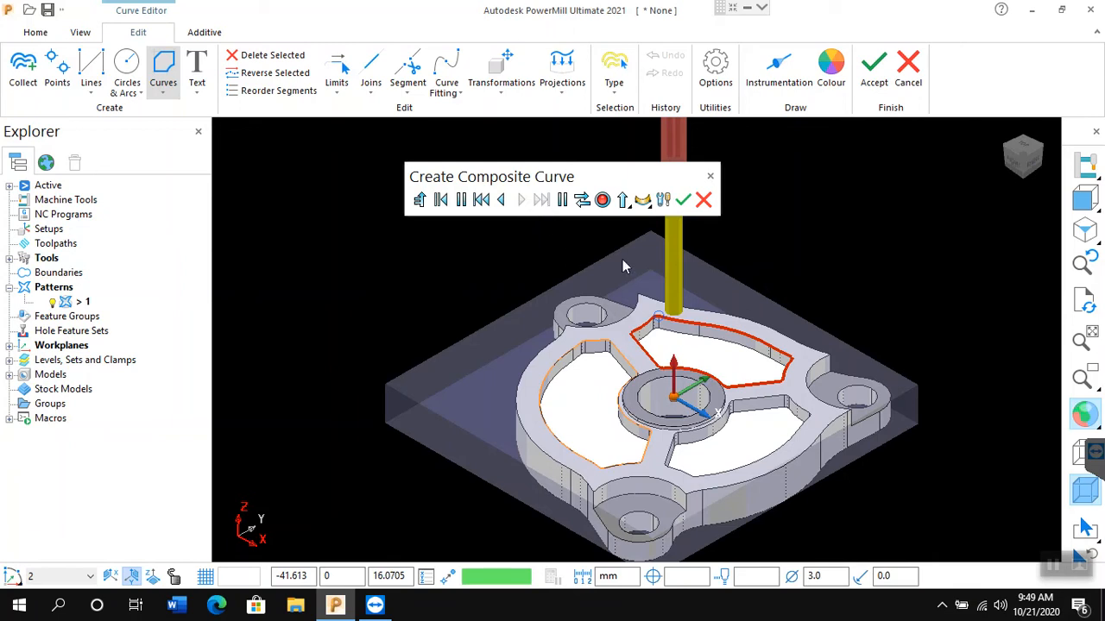
left_click(602, 199)
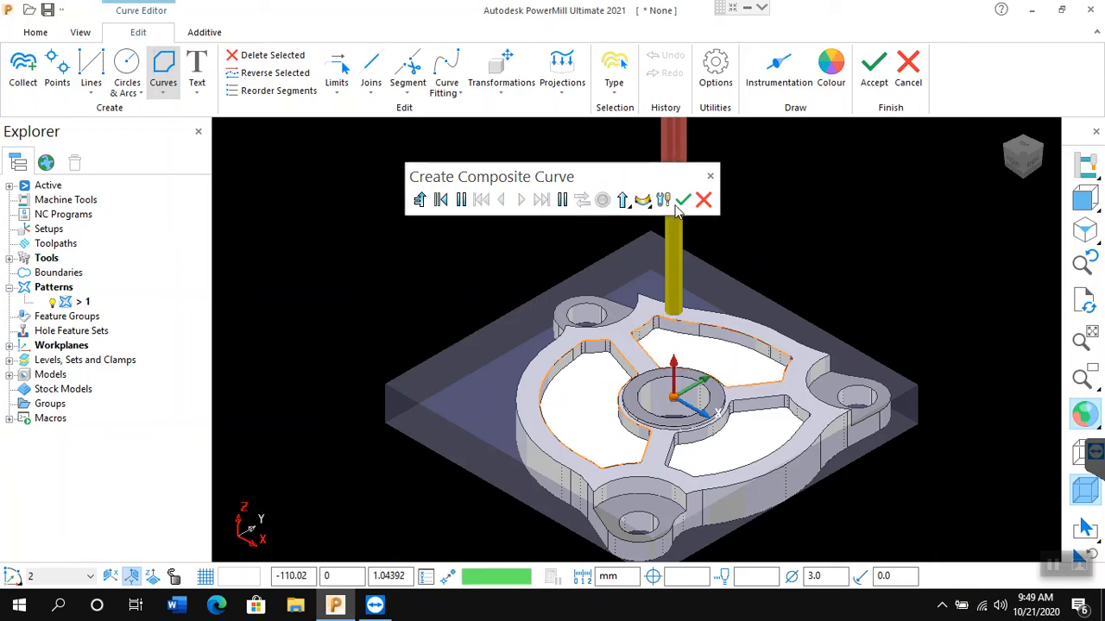
Step: Add a closed composite curve around the upper edge of the flange's window on the positive X side and accept the pattern
left_click(757, 399)
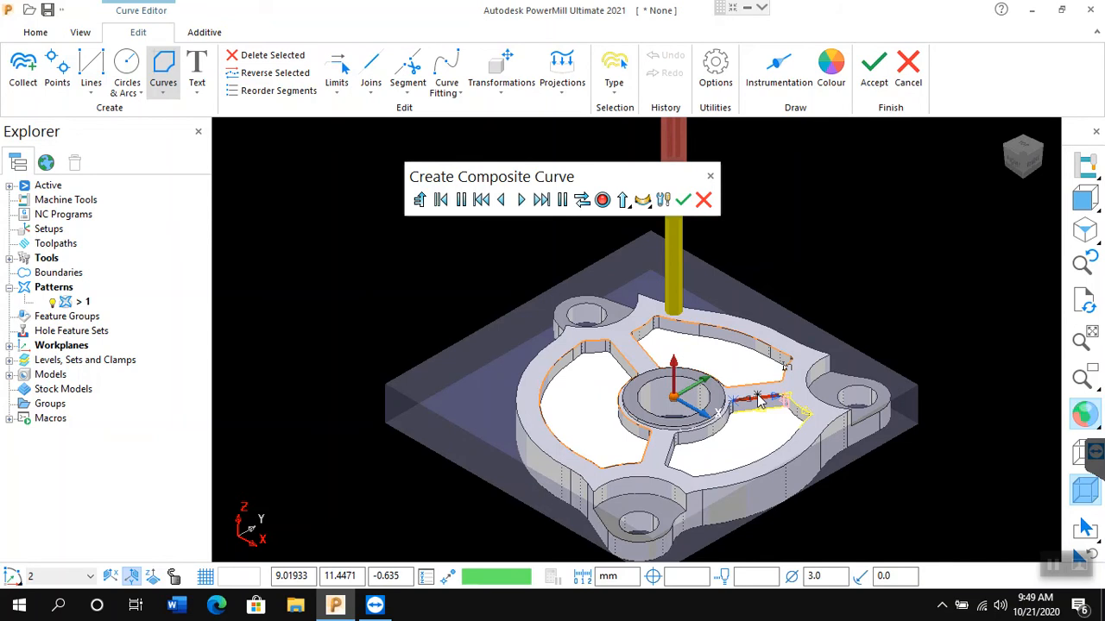
left_click(540, 206)
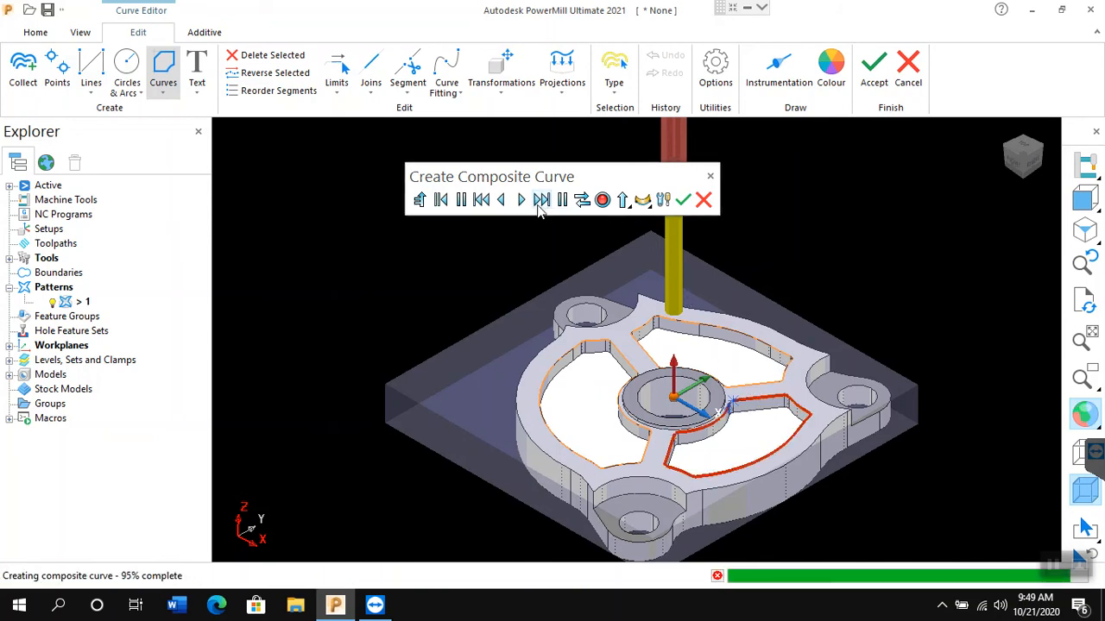
left_click(681, 202)
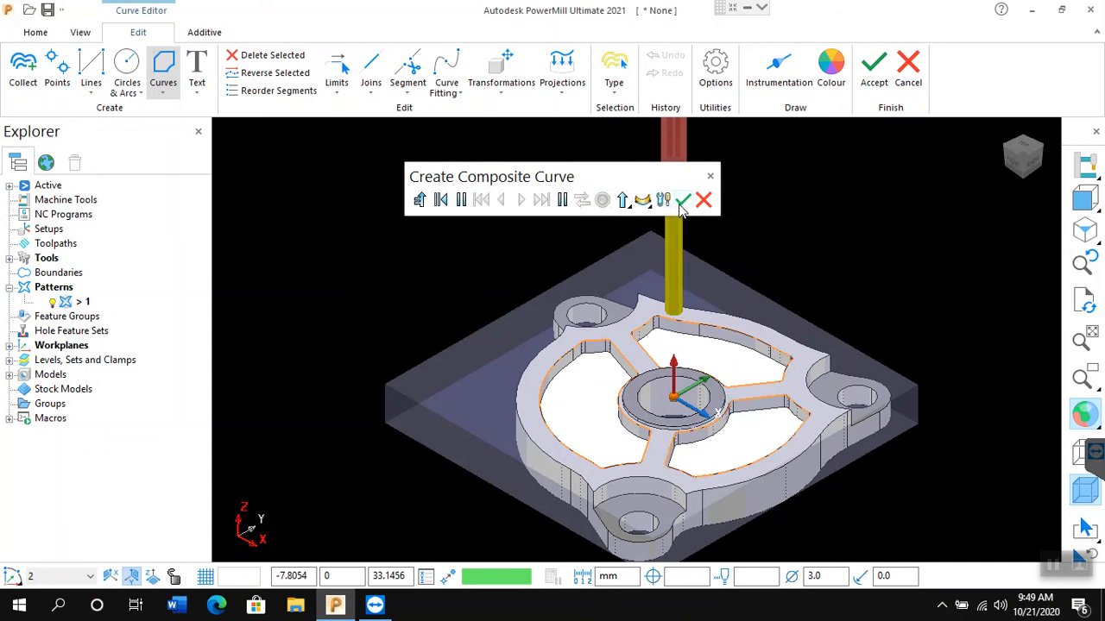
left_click(682, 204)
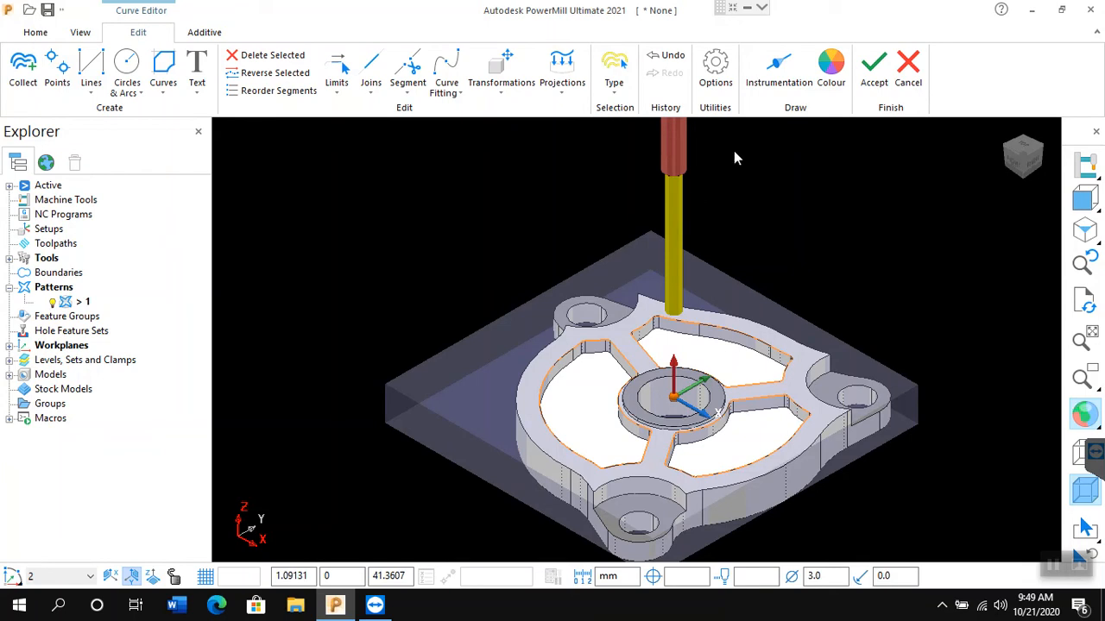
left_click(870, 76)
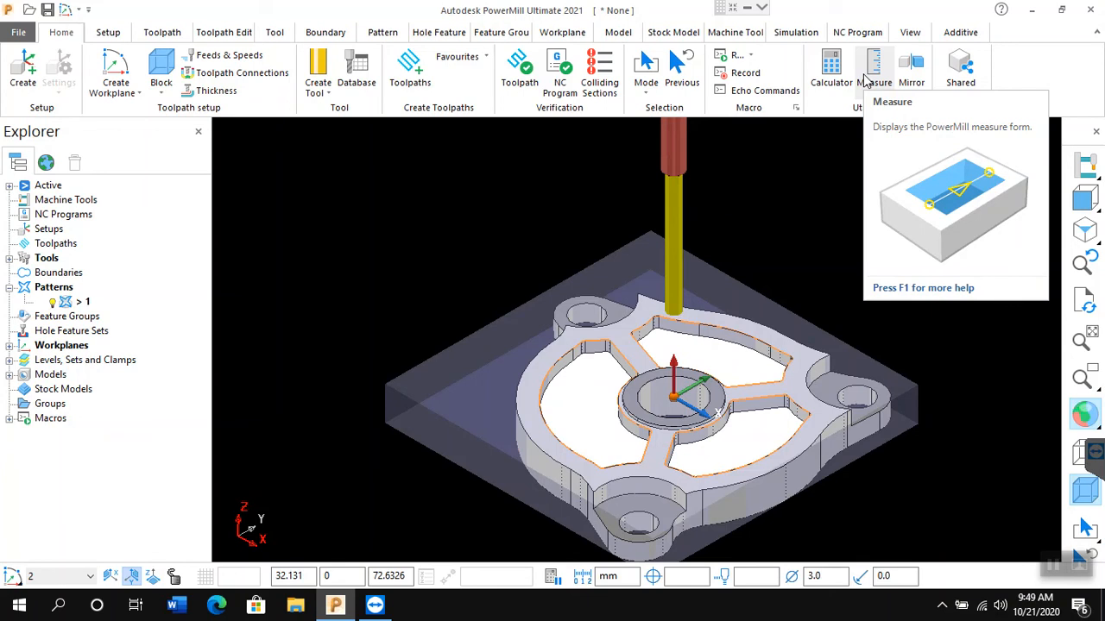
Step: Start a 2D Curve Profile toolpath with pattern 1 as its curves and check its block, workplane and tool settings
left_click(420, 82)
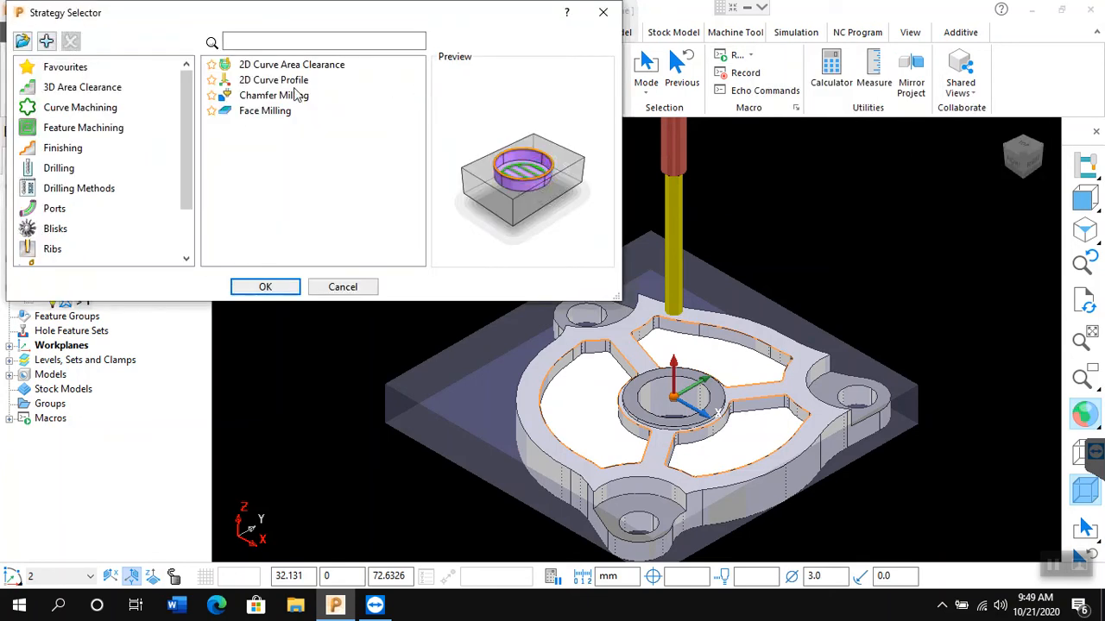
left_click(258, 80)
left_click(266, 289)
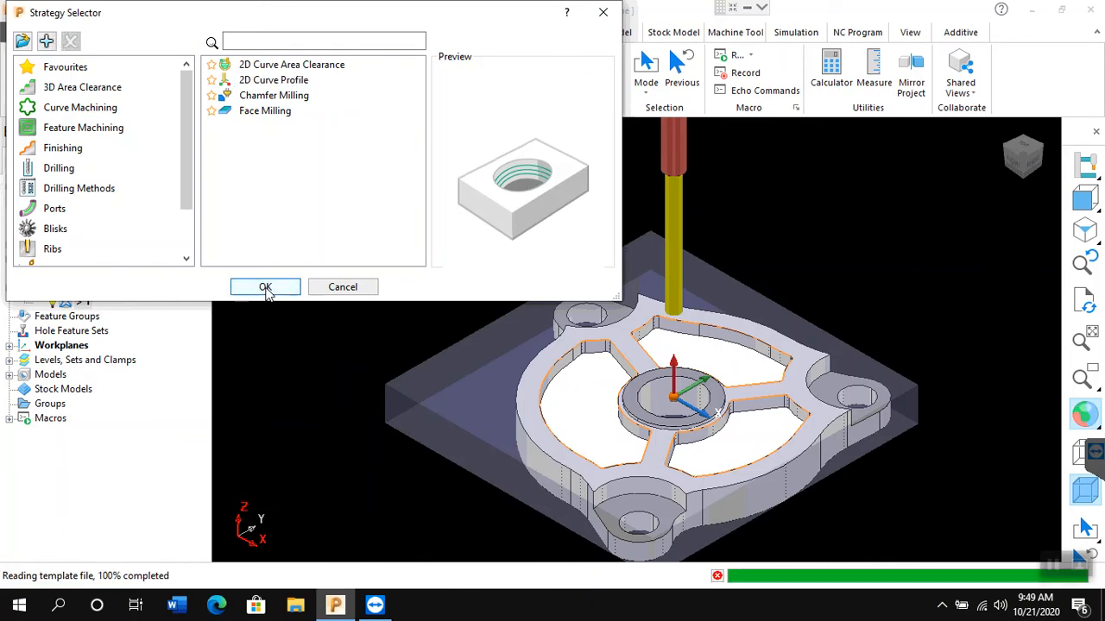
left_click(266, 290)
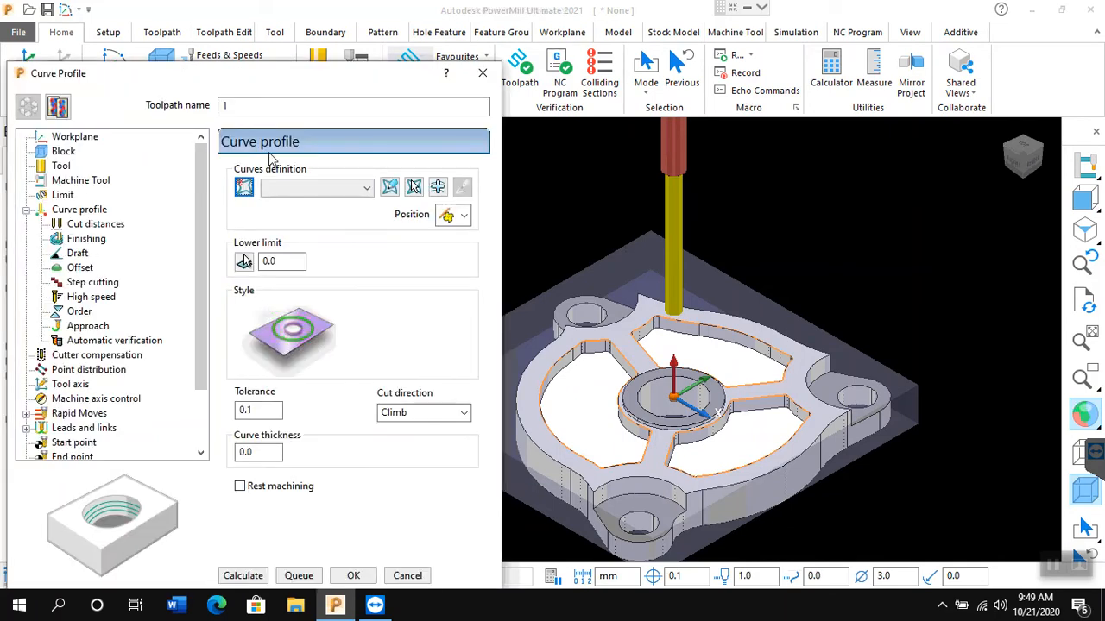
left_click(366, 189)
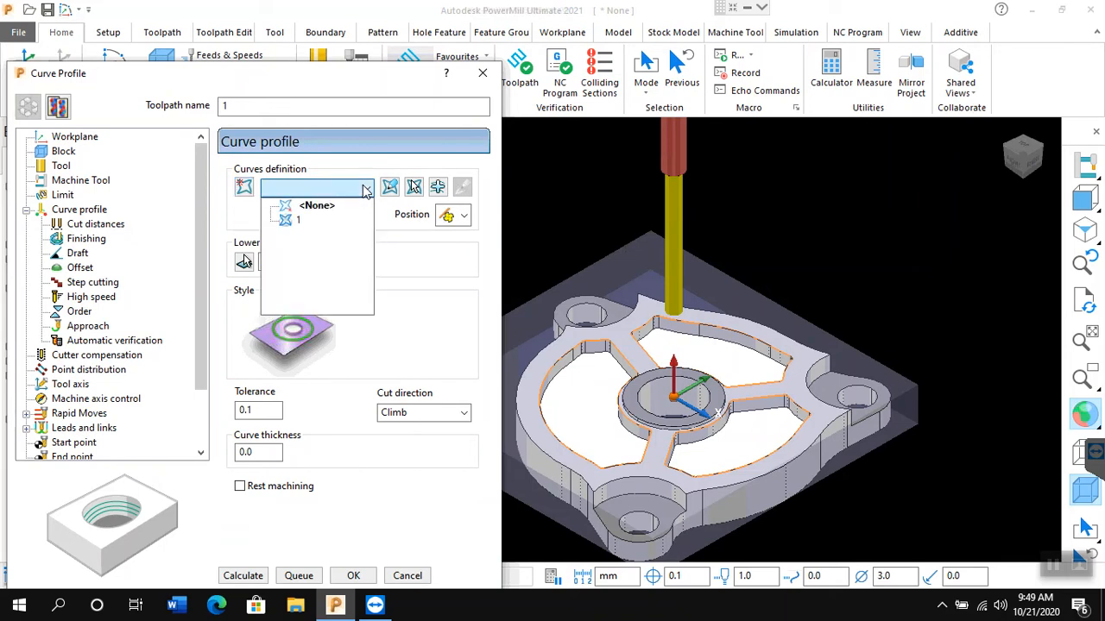
left_click(294, 220)
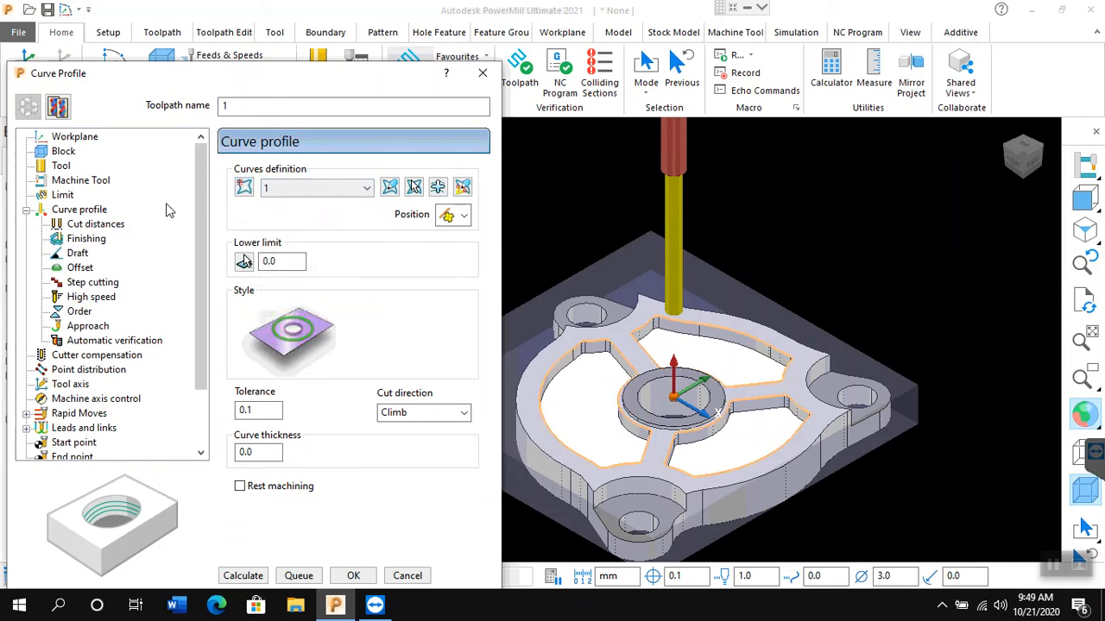
left_click(63, 154)
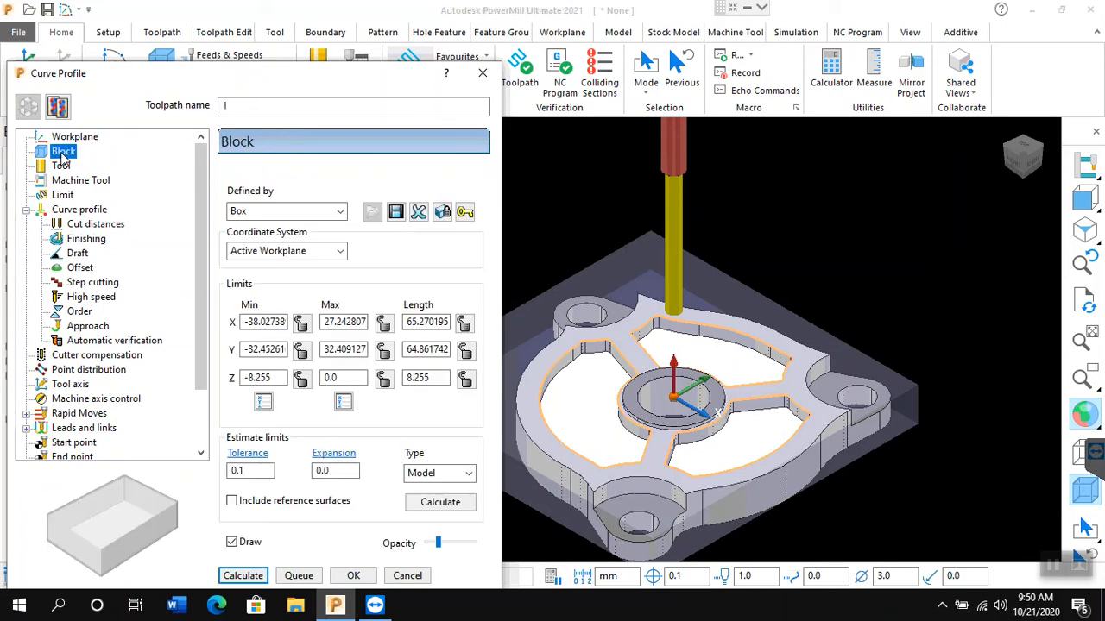
left_click(58, 138)
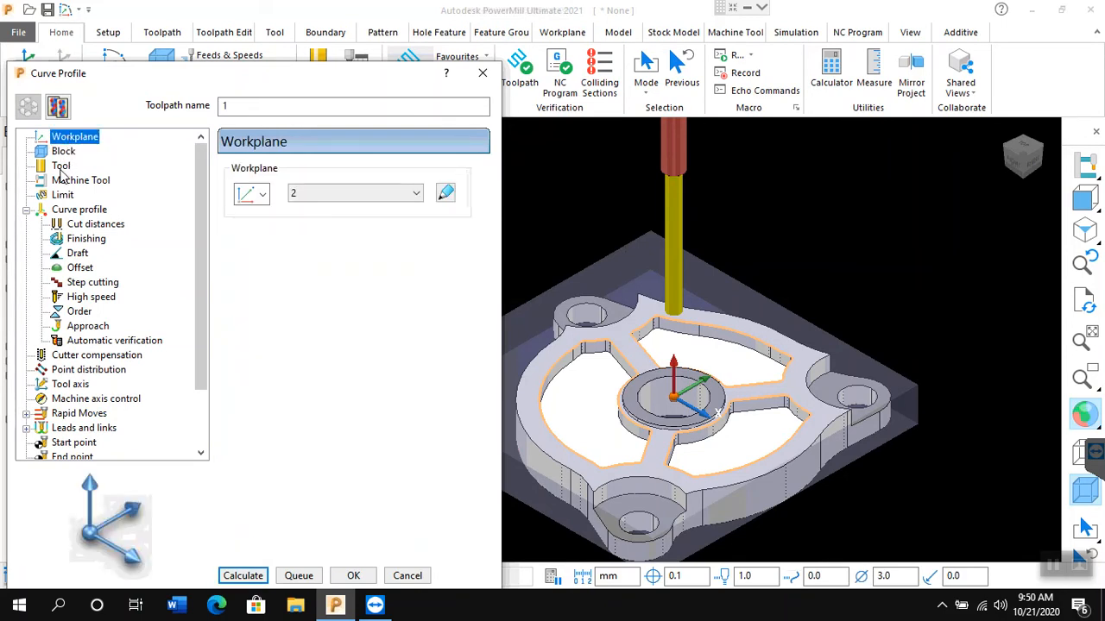
left_click(61, 167)
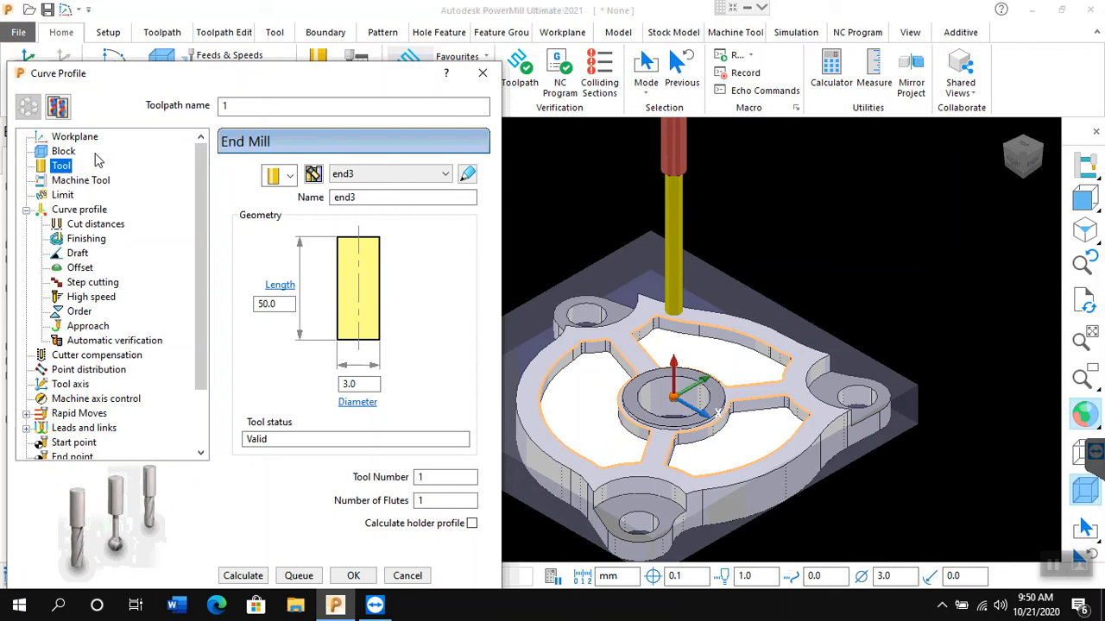
Step: Reverse the machining side of all three curve sections so the tool runs inside the windows, and accept the changes
left_click(79, 210)
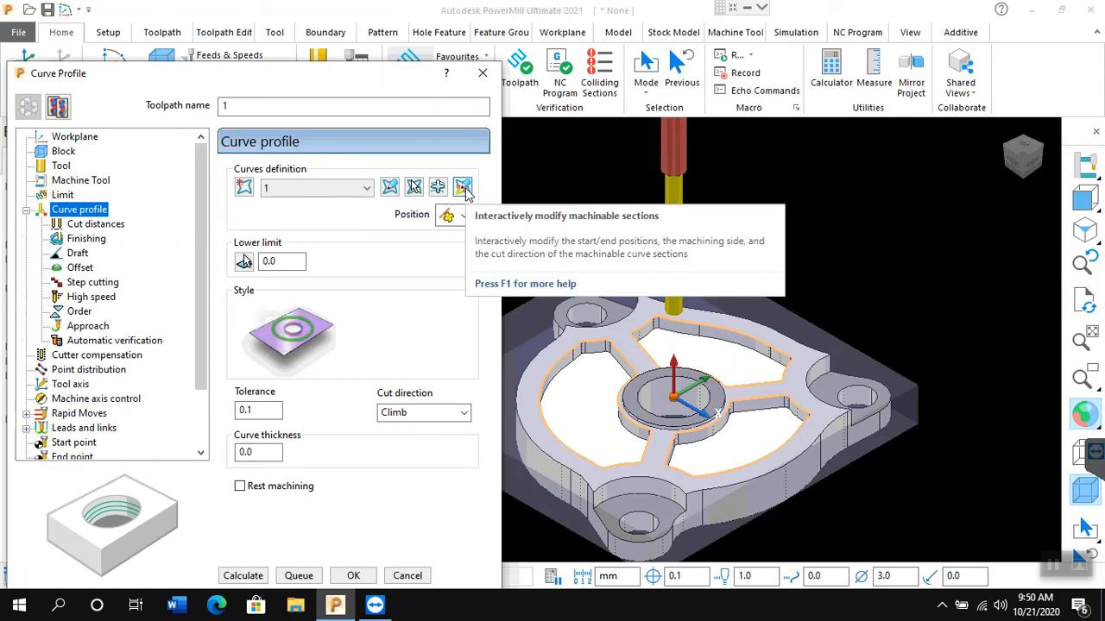
left_click(464, 189)
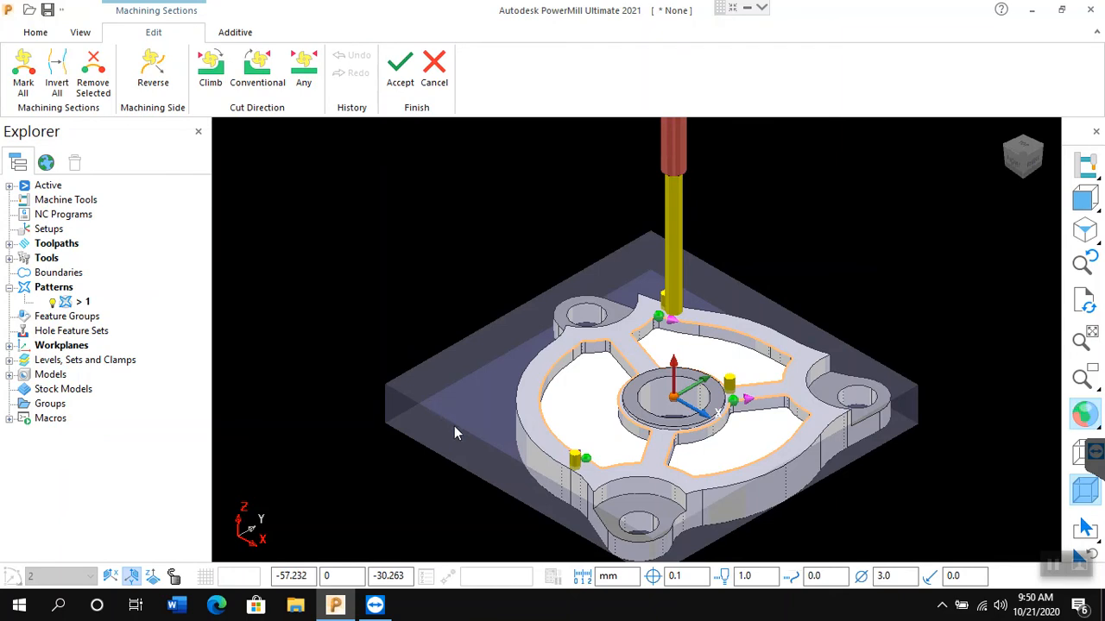
left_click(580, 462)
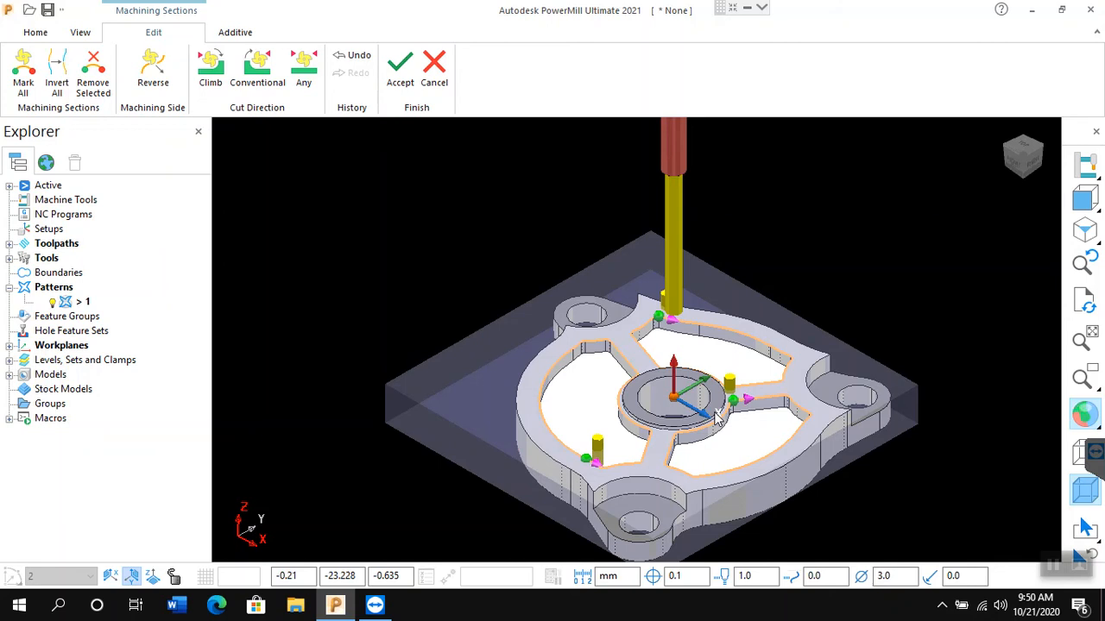
left_click(731, 393)
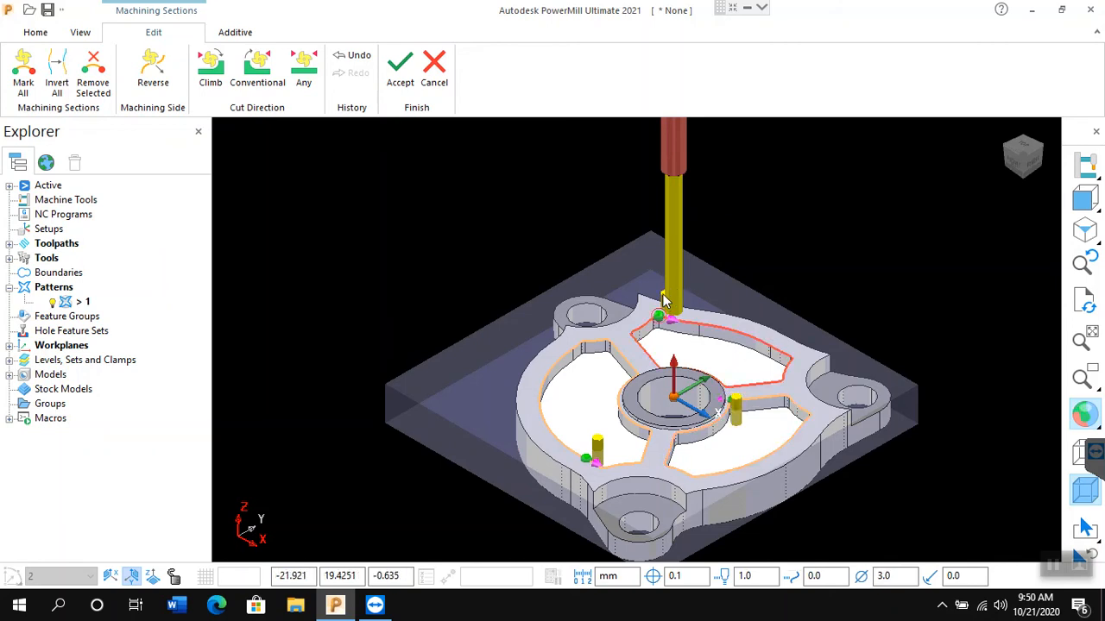
left_click(649, 319)
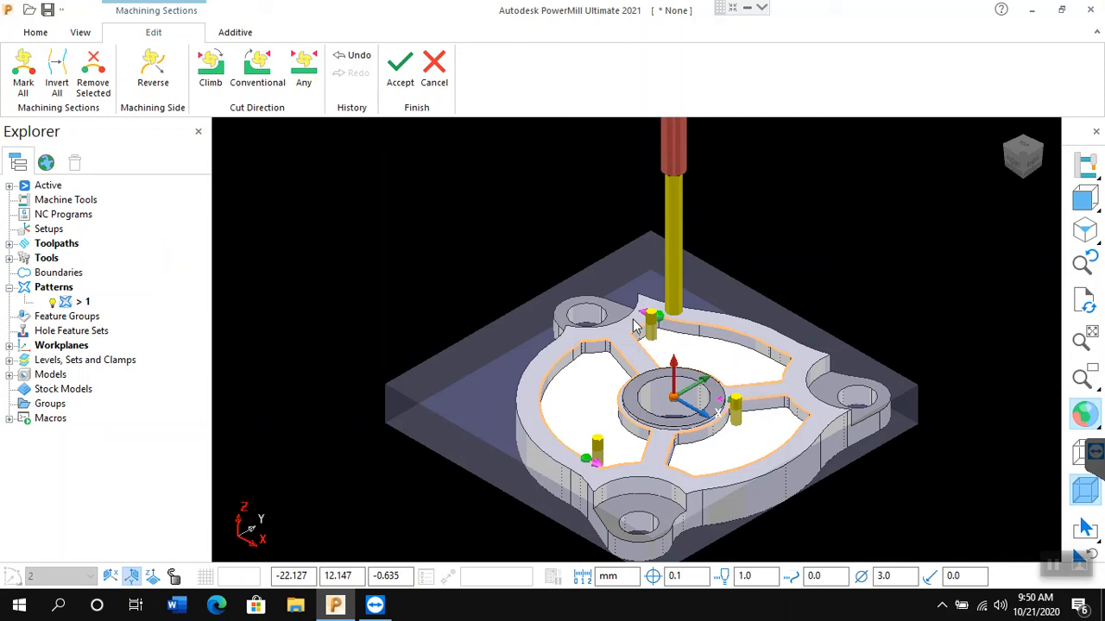
left_click(400, 69)
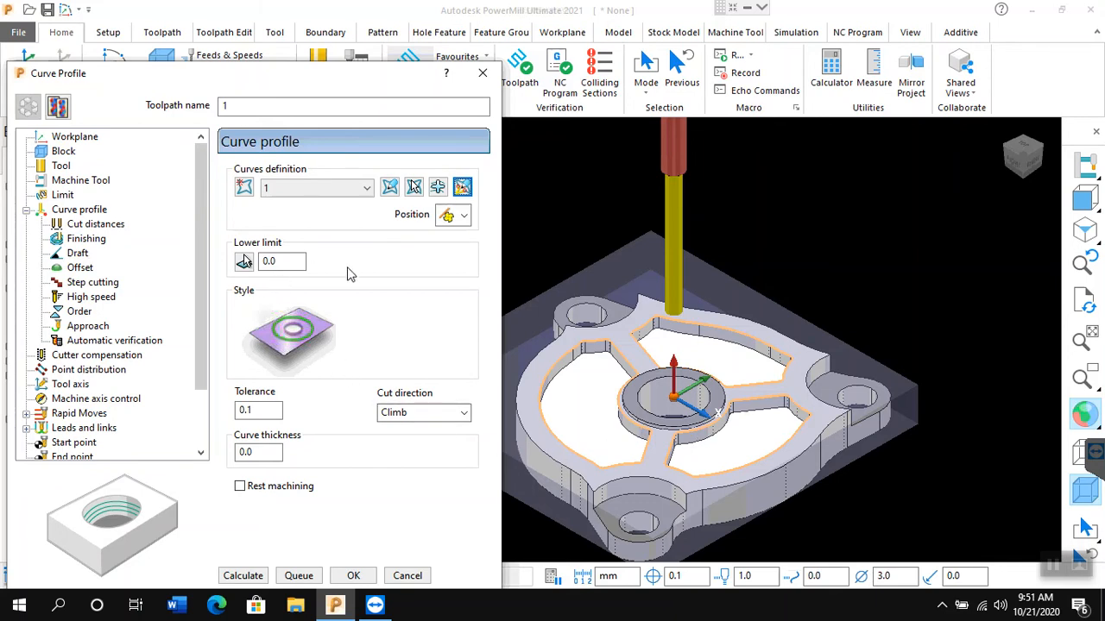
Step: Set the toolpath's lower limit to -3.175 by picking the Z height on the wall of the positive Y window
left_click(276, 260)
left_click(244, 261)
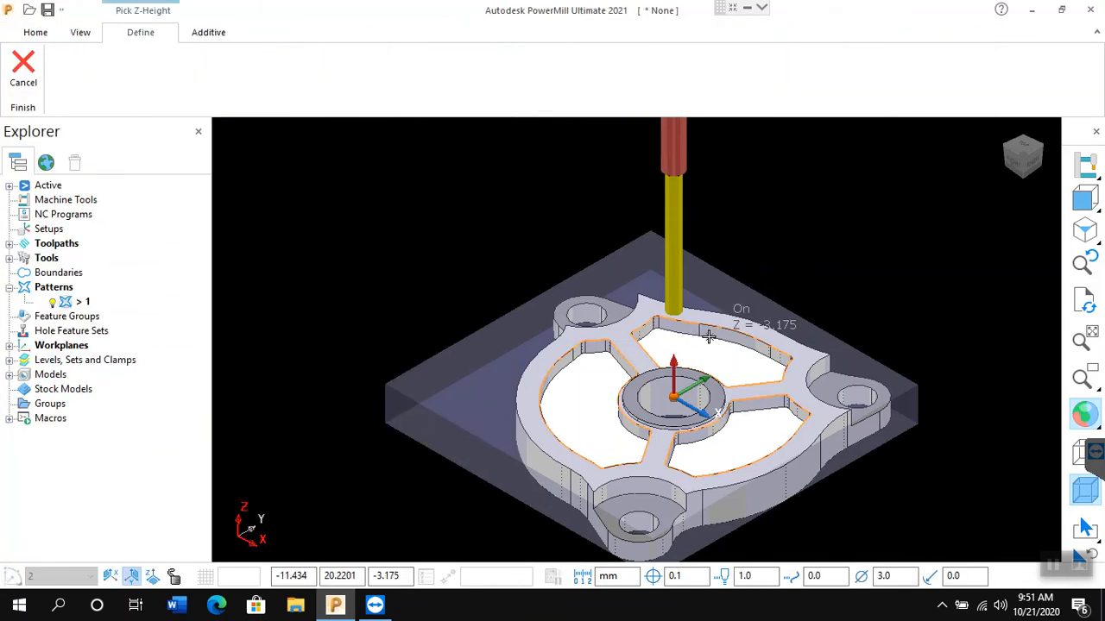
left_click(708, 336)
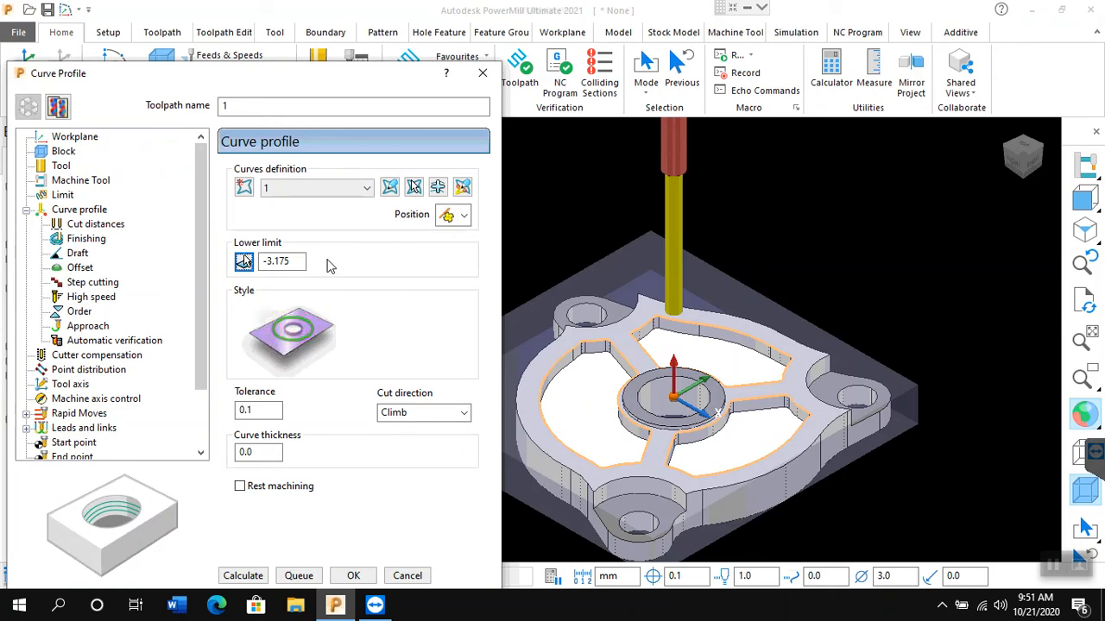
Step: Set the vertical cut extent to Limits with a 1.0 mm stepdown and calculate the curve profile toolpath
left_click(75, 212)
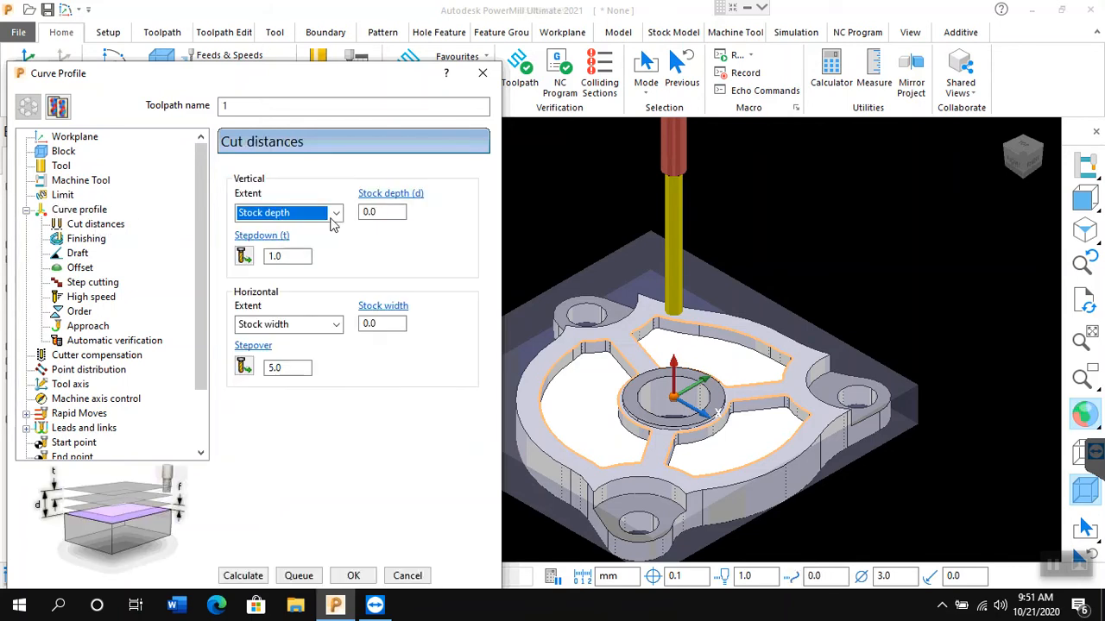
left_click(335, 216)
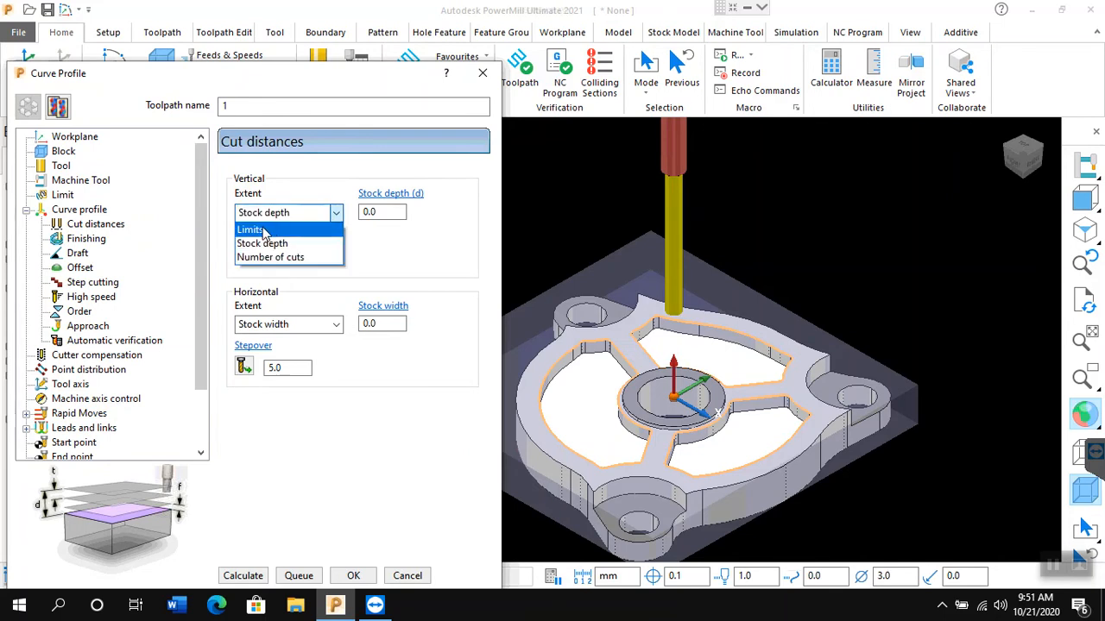
left_click(263, 230)
left_click(297, 257)
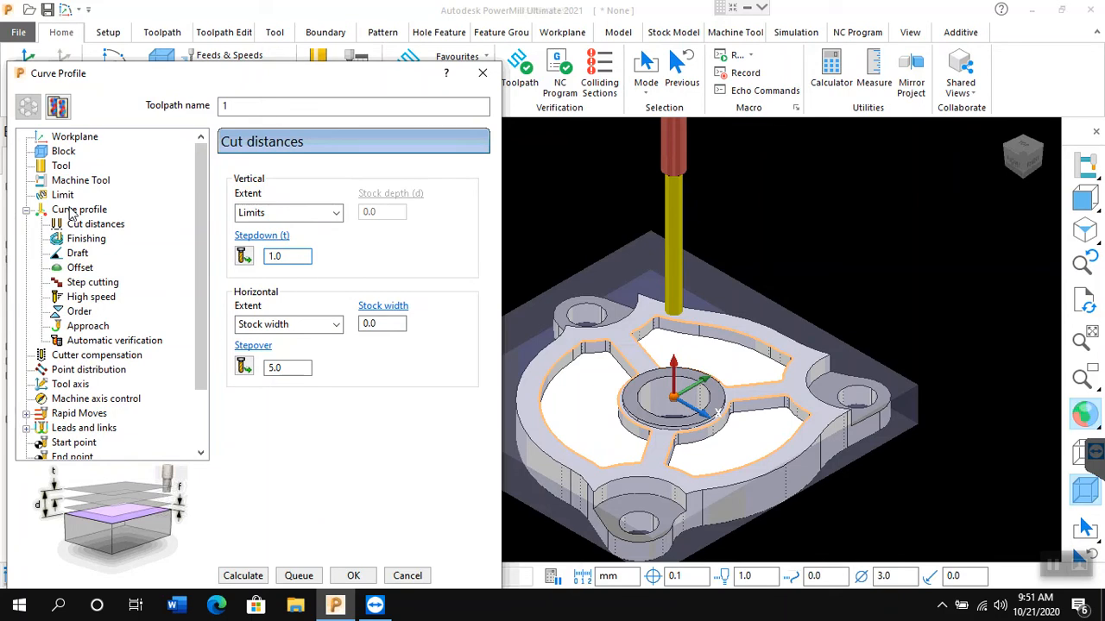
left_click(250, 577)
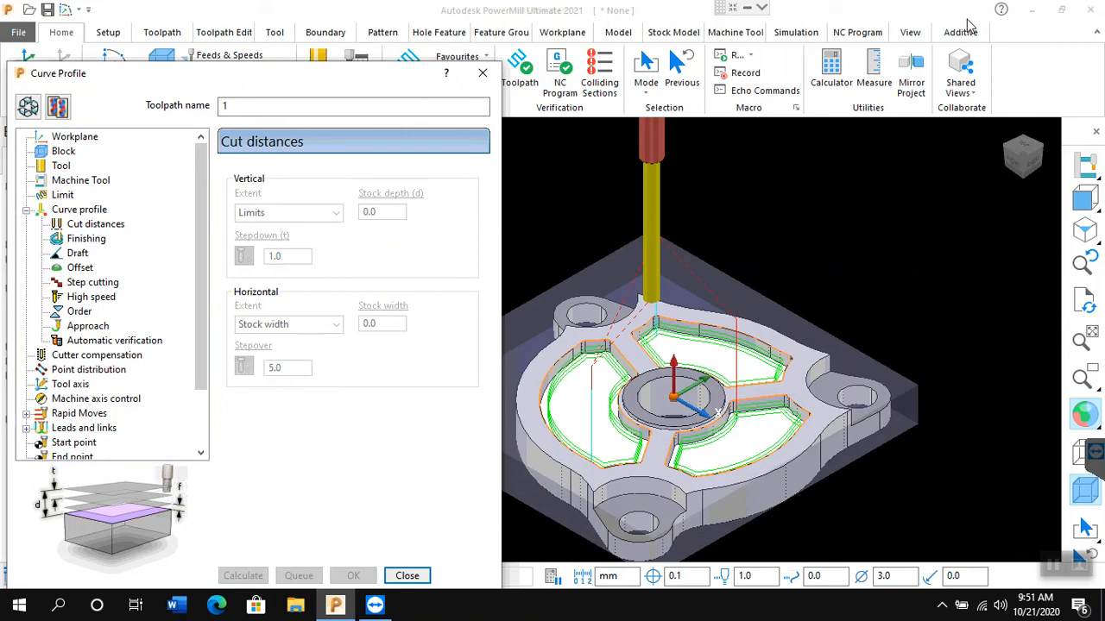
Step: Make the toolpath editable again and enable the model gouge check with a thickness of 0
left_click(82, 345)
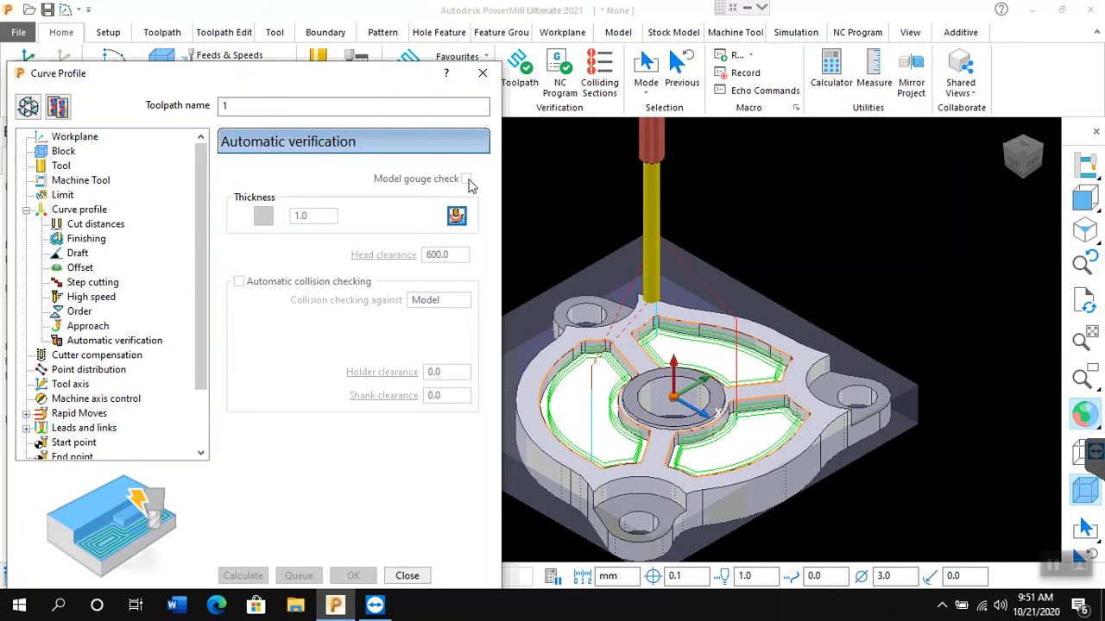
left_click(28, 107)
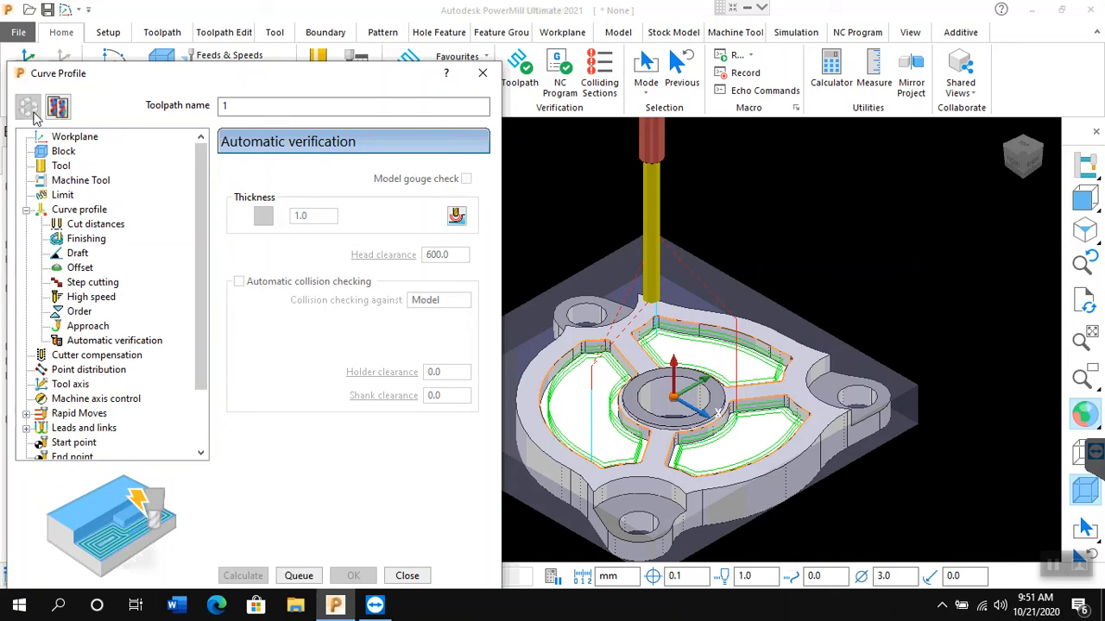
left_click(466, 178)
double_click(301, 215)
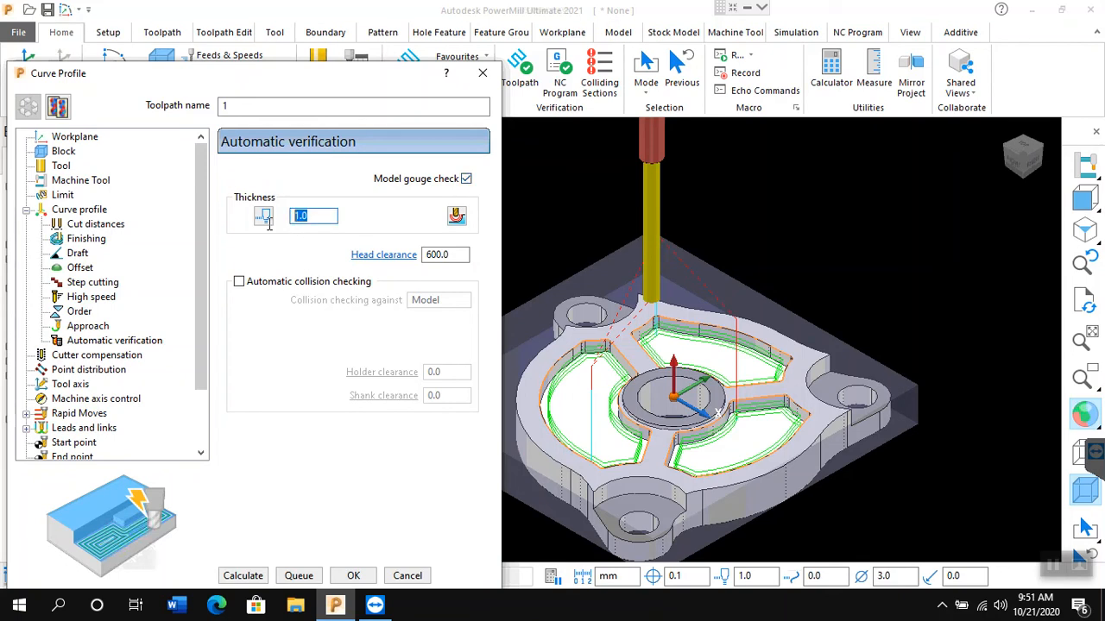
type("0")
key("Return")
Step: Recalculate the rapid moves from Block and Model, giving a rapid height of 10.0 and a plunge height of 5.0
left_click(80, 211)
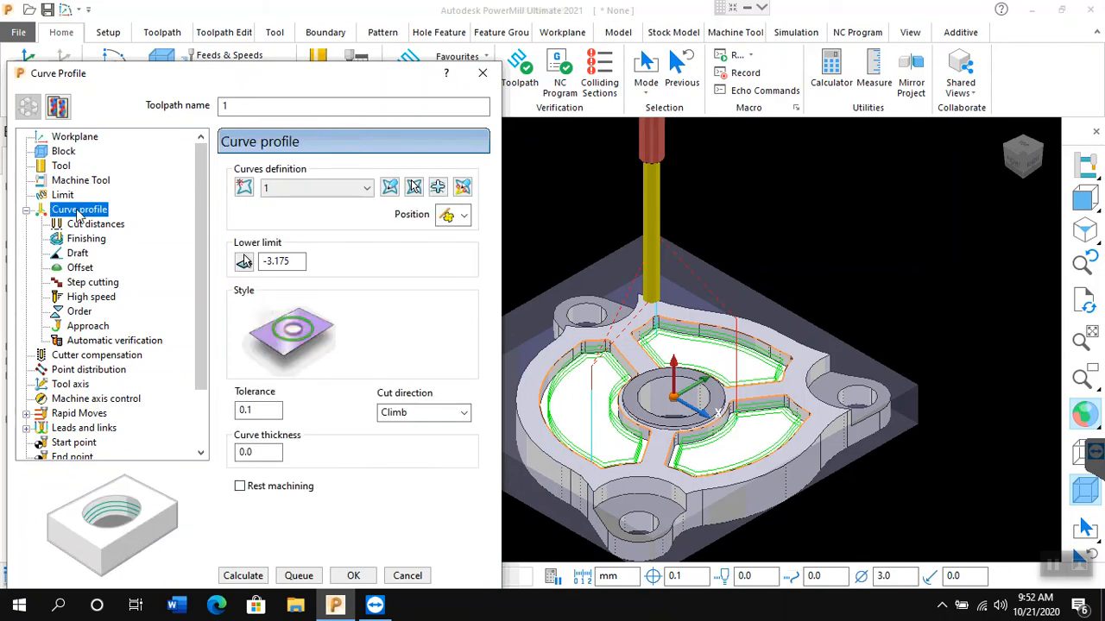
double_click(248, 454)
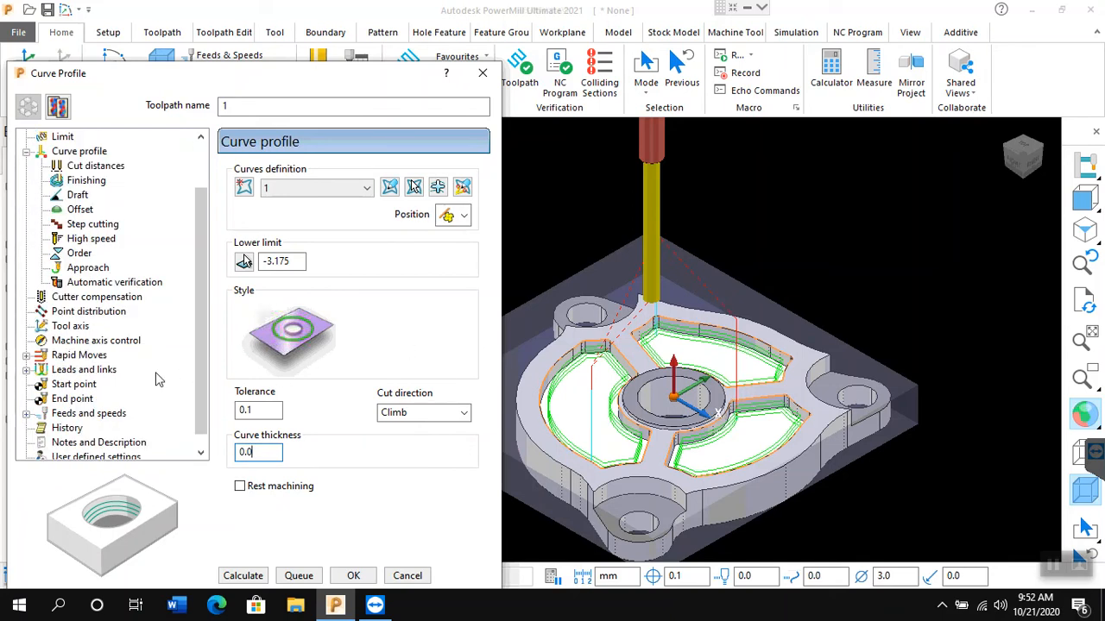
left_click(76, 361)
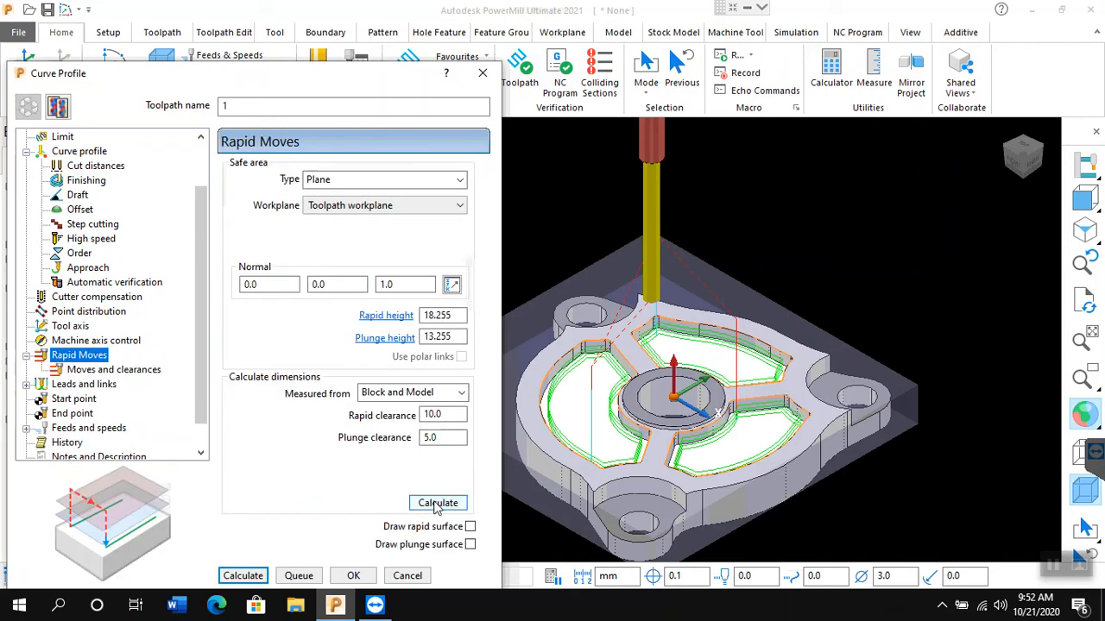
left_click(438, 503)
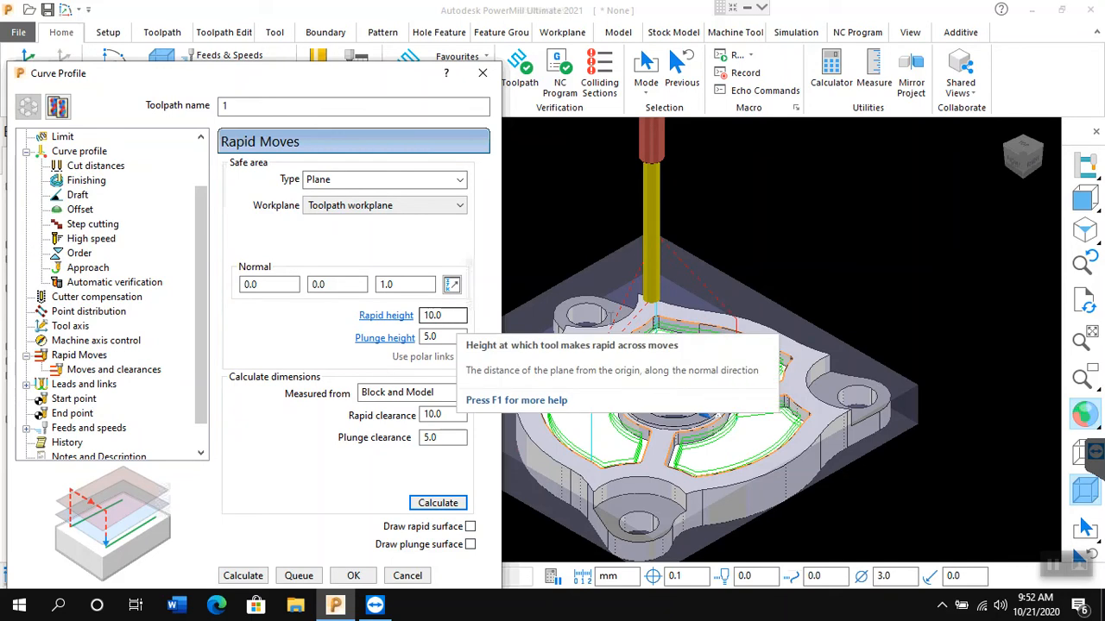
Step: Set the toolpath's start point to First point safe
left_click(74, 399)
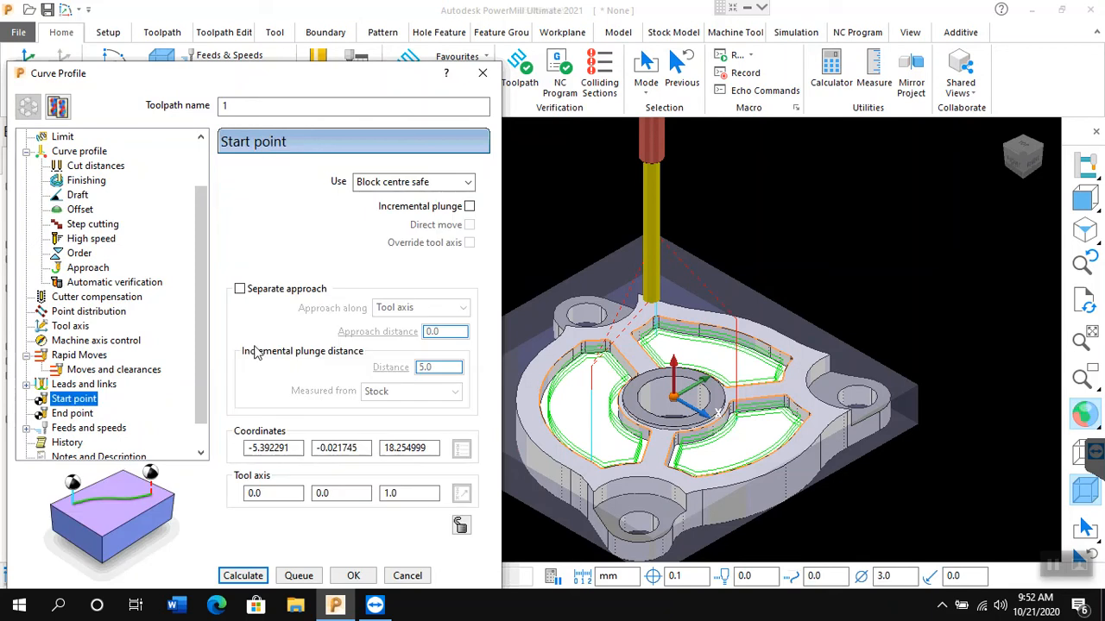
left_click(467, 182)
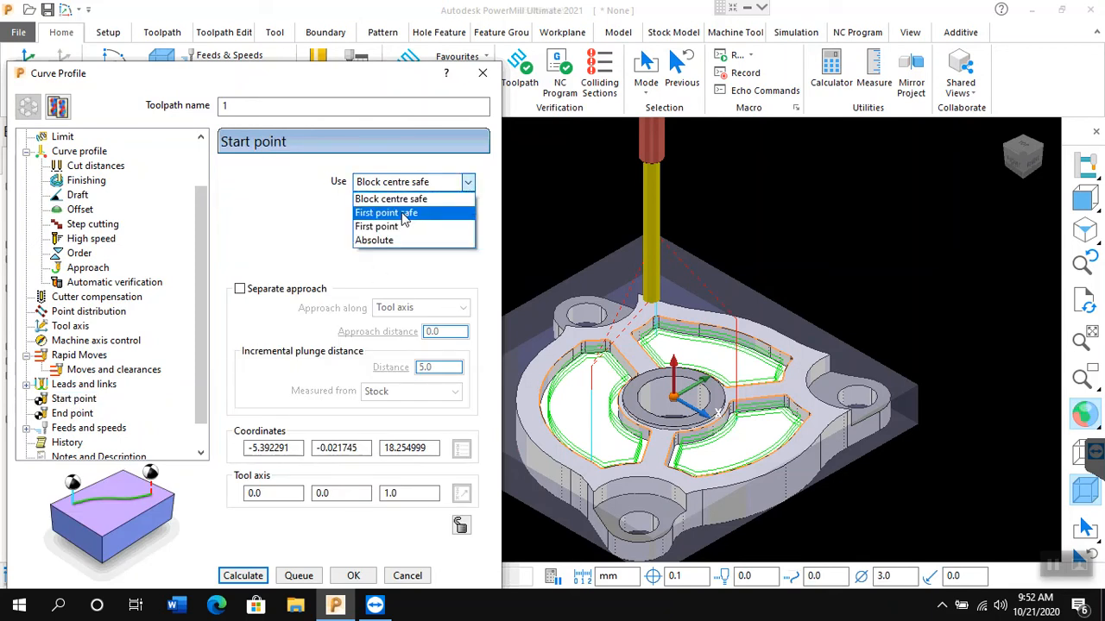
left_click(403, 214)
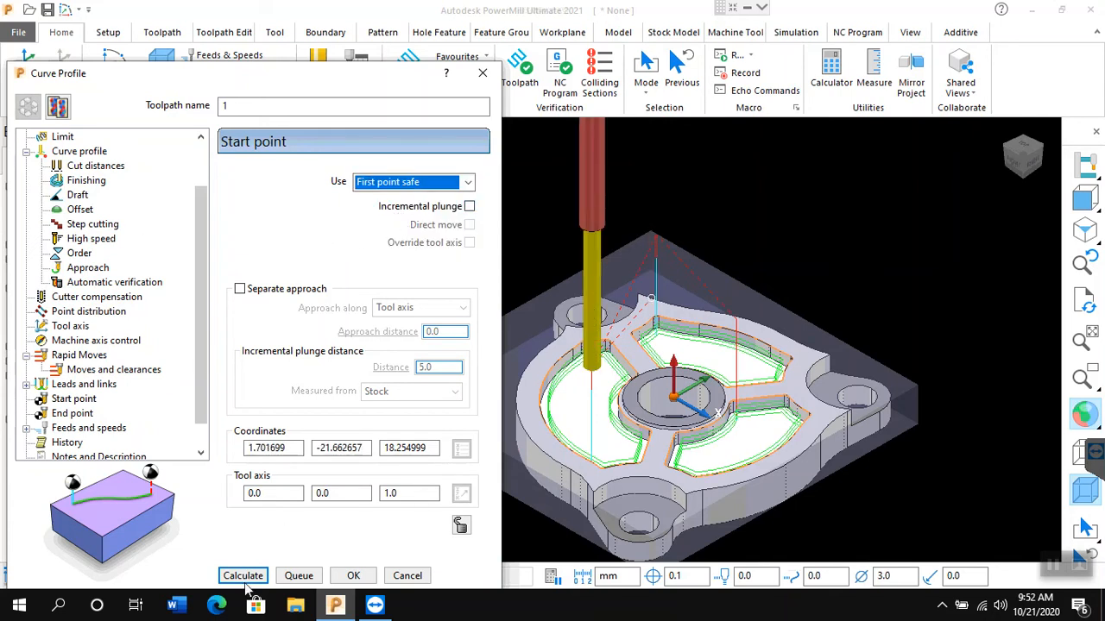
Step: Recalculate the curve profile toolpath, close its settings and inspect the passes with the model shading temporarily hidden
left_click(245, 582)
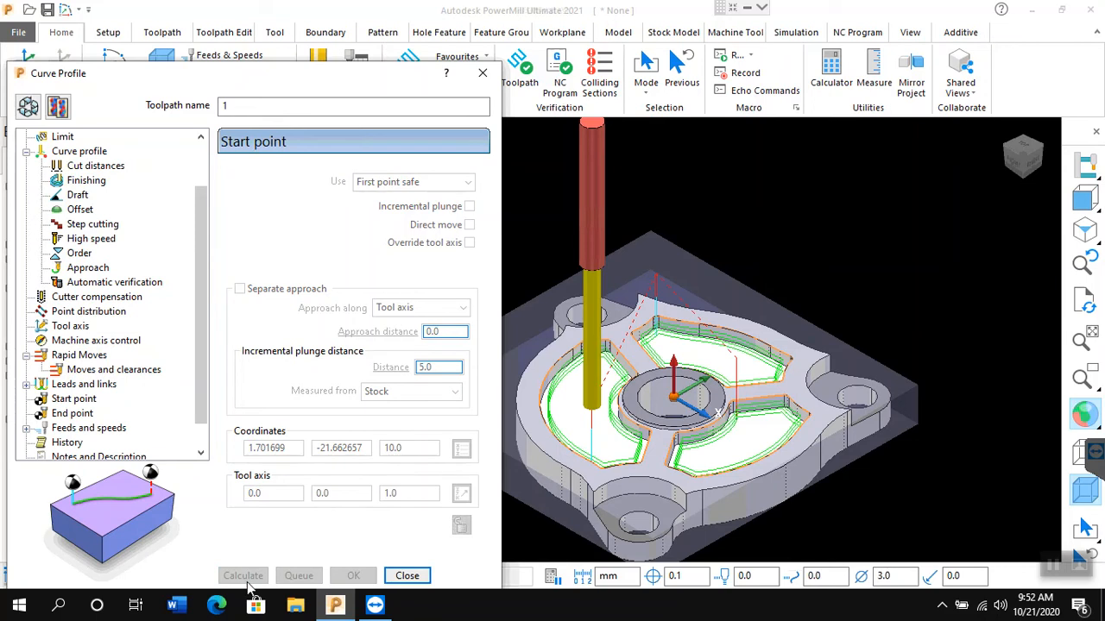
left_click(407, 575)
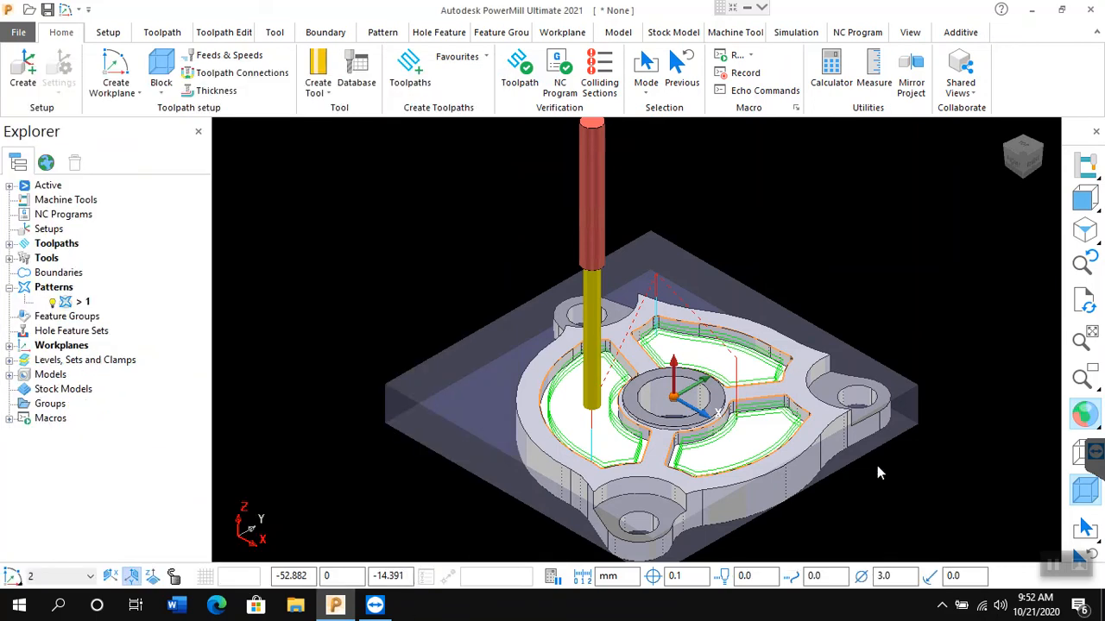
left_click(1086, 416)
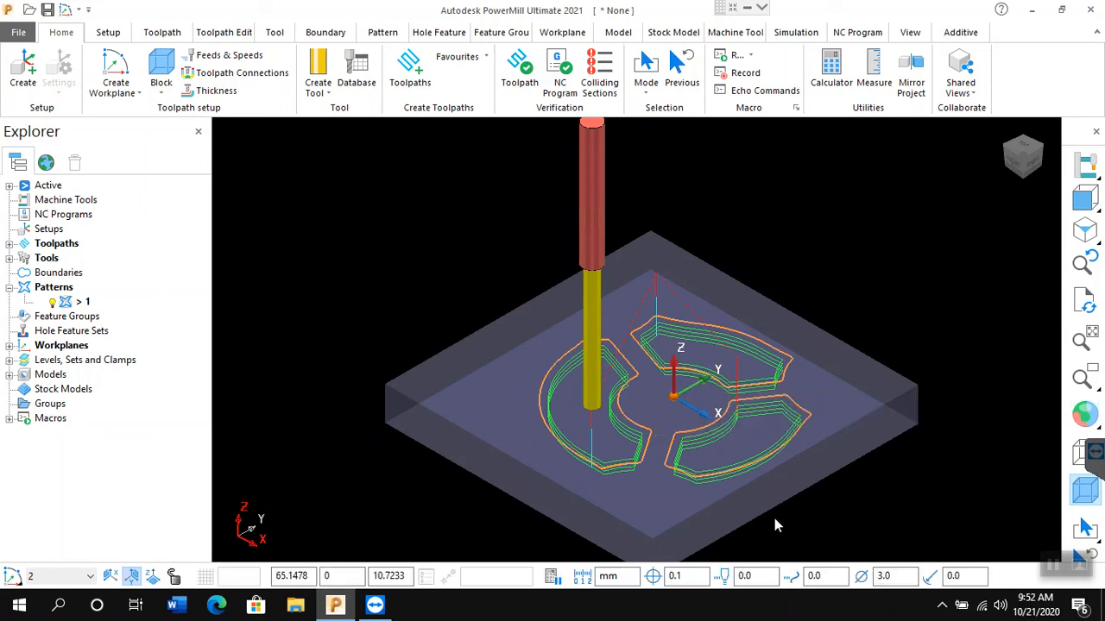
scroll(470, 371, "up", 3)
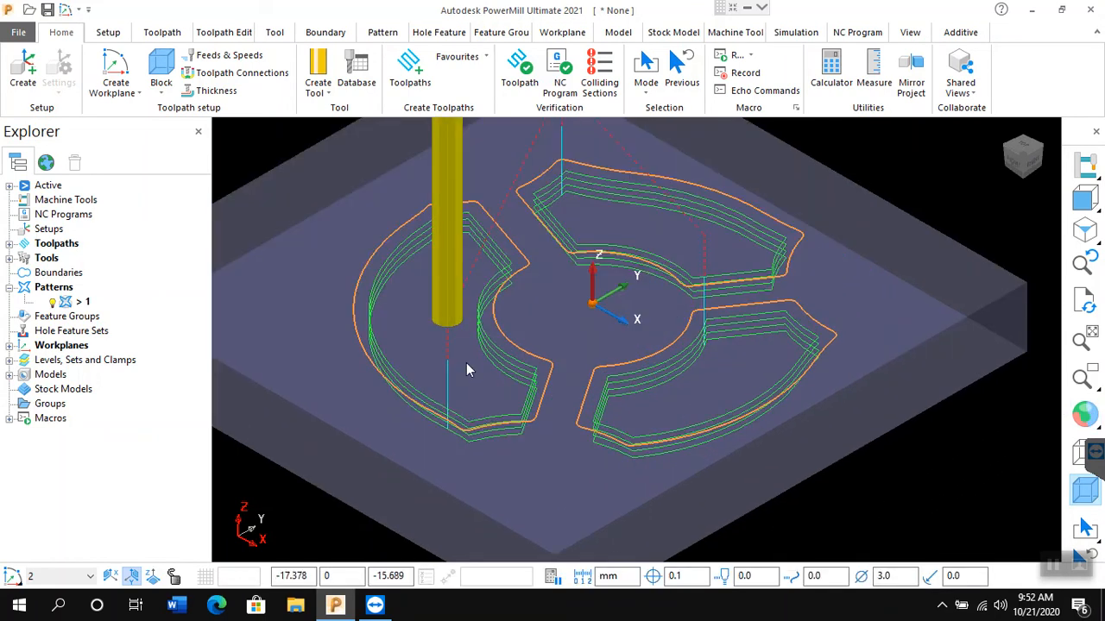
scroll(483, 372, "down", 4)
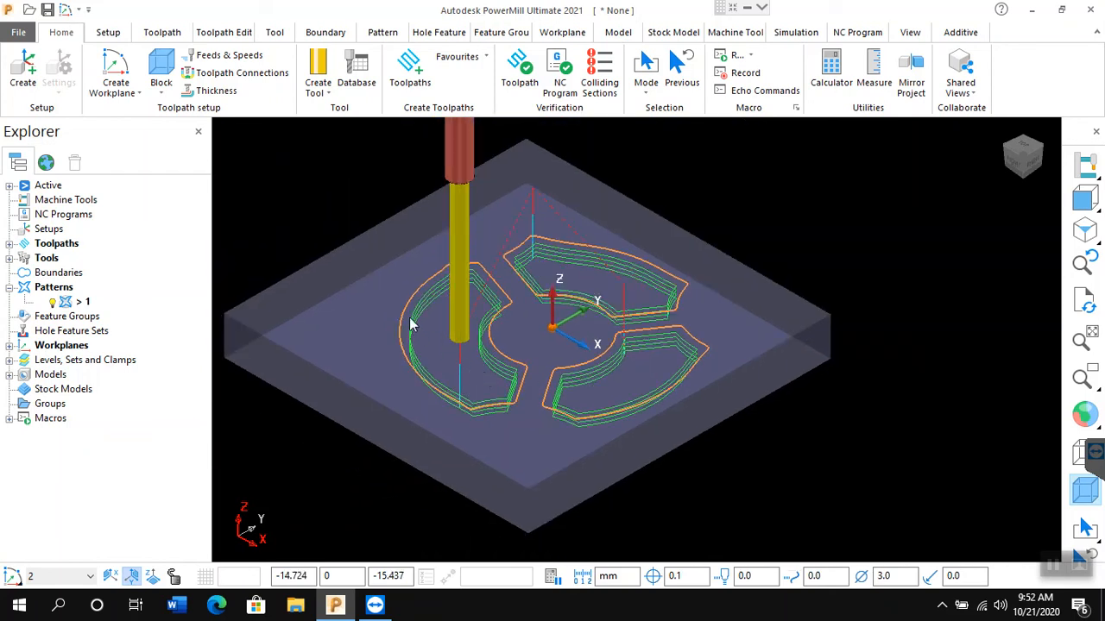
scroll(392, 302, "up", 2)
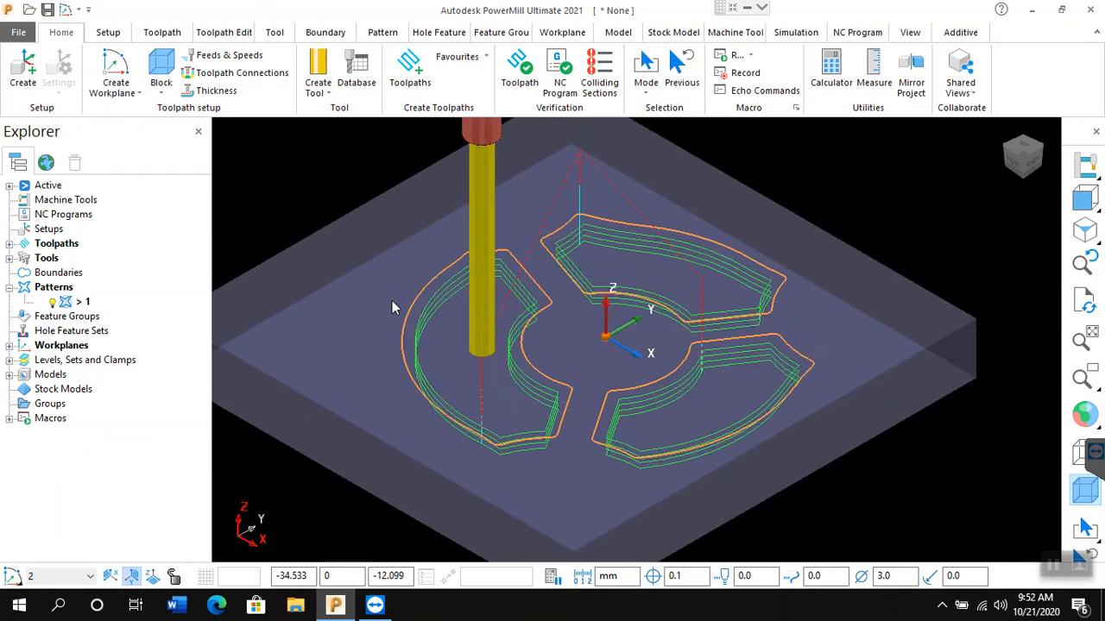
left_click(1084, 416)
mouse_move(1082, 417)
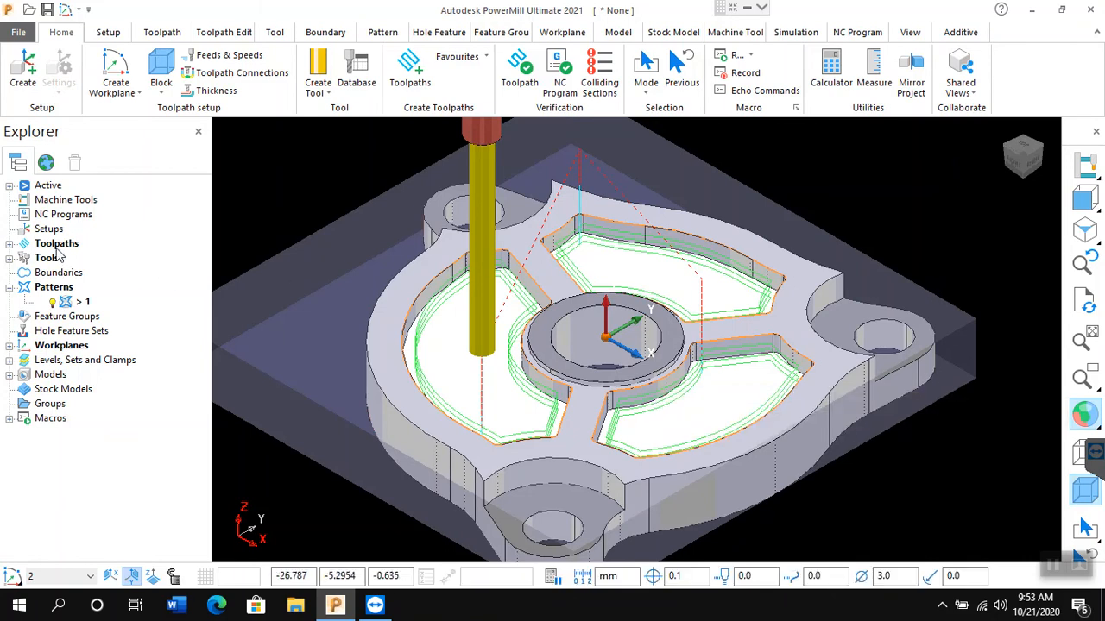
Step: Check the safety status of toolpath 1 and look over its stored parameters
left_click(9, 244)
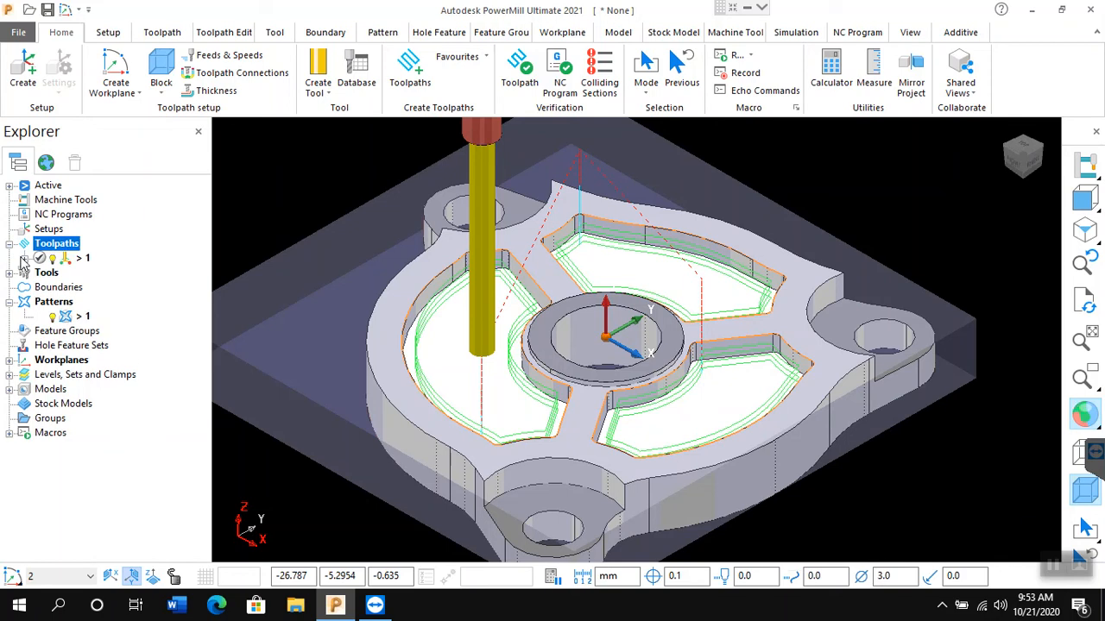
mouse_move(40, 258)
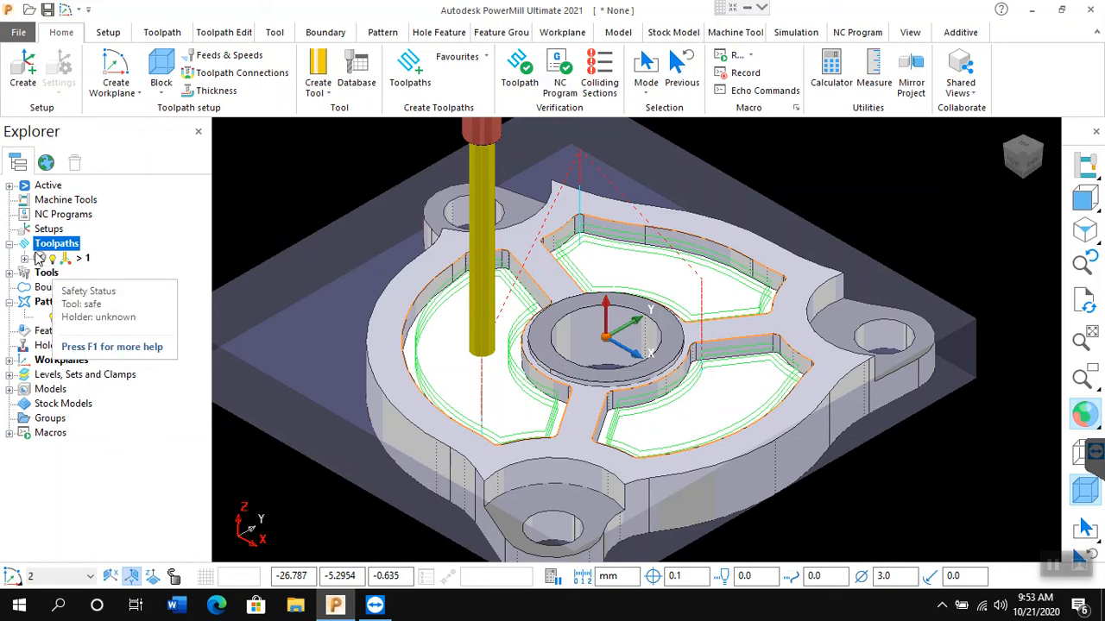
left_click(25, 259)
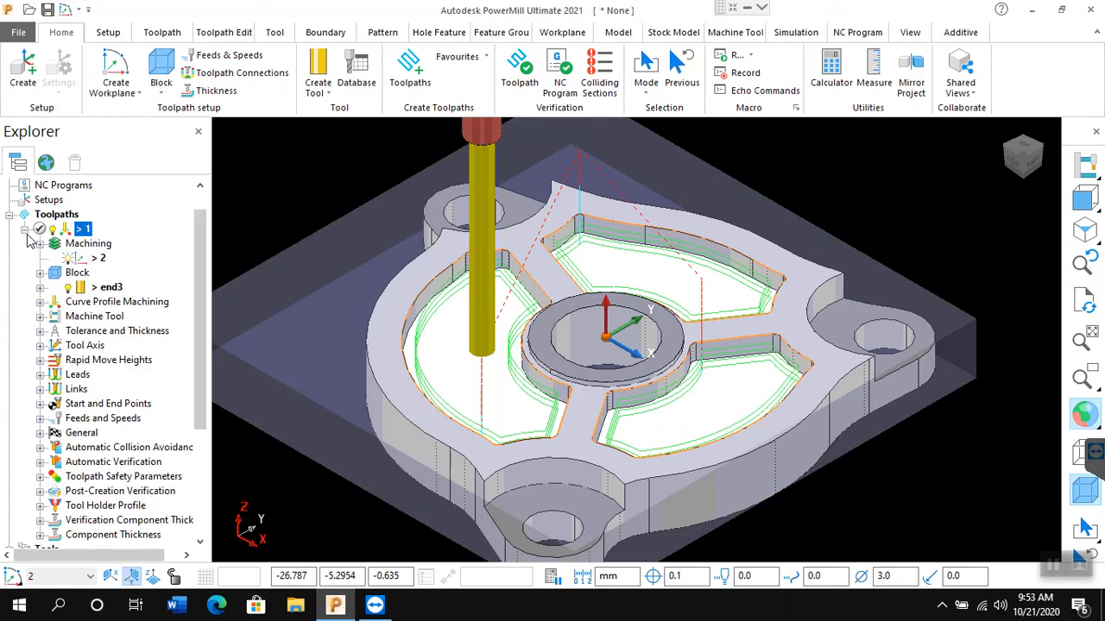
left_click(26, 231)
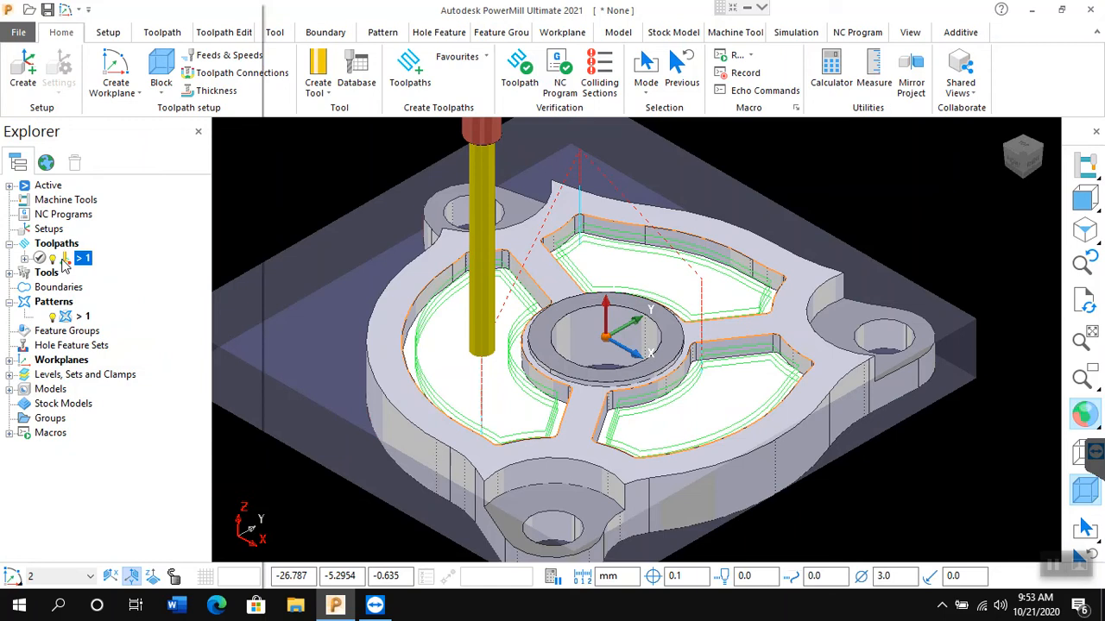
Step: Review the statistics of toolpath 1, including the number of lifts and the linear cutting time
right_click(62, 260)
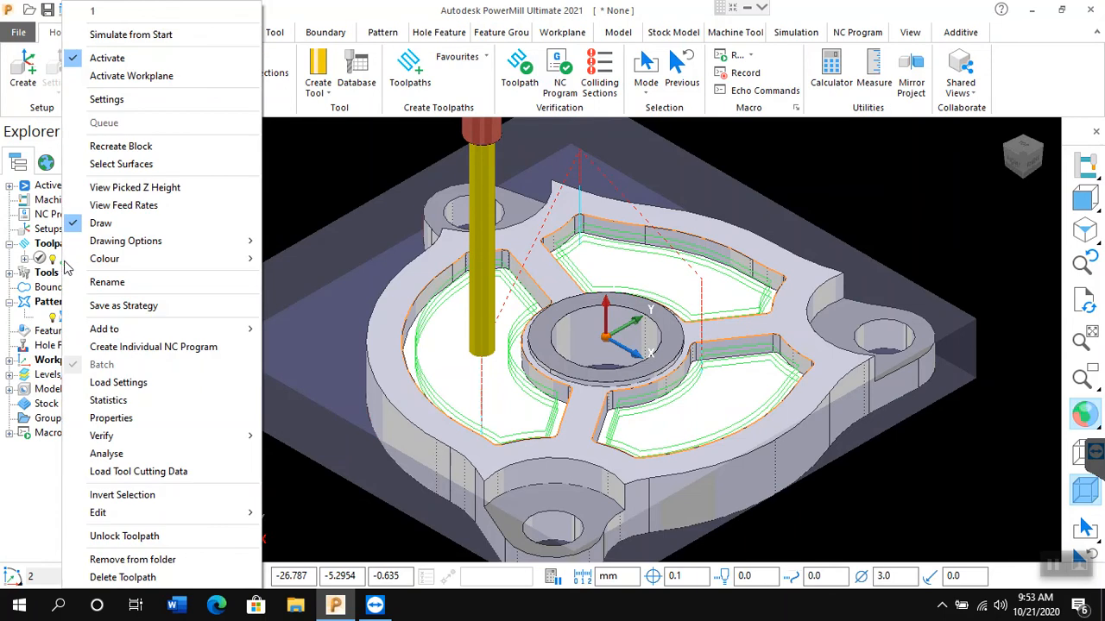
left_click(109, 400)
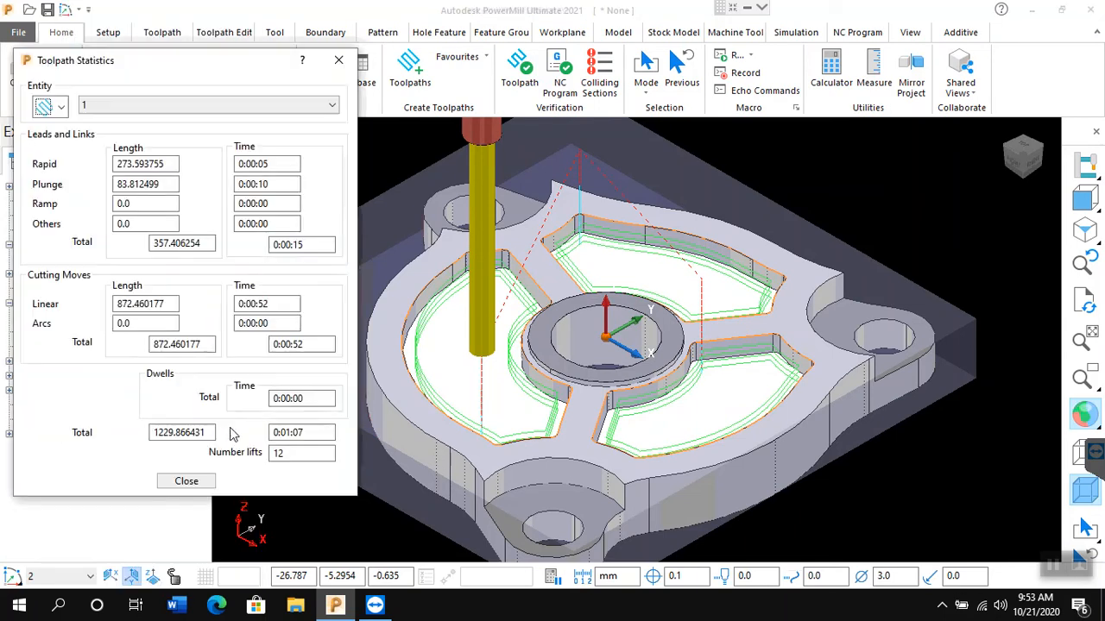
double_click(287, 454)
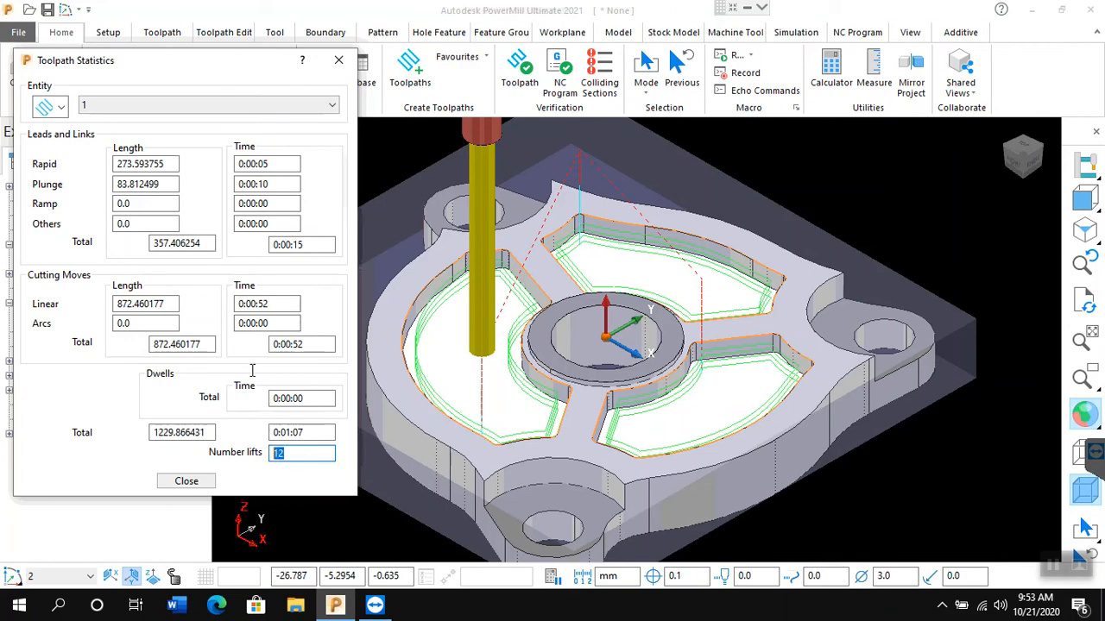
left_click(280, 307)
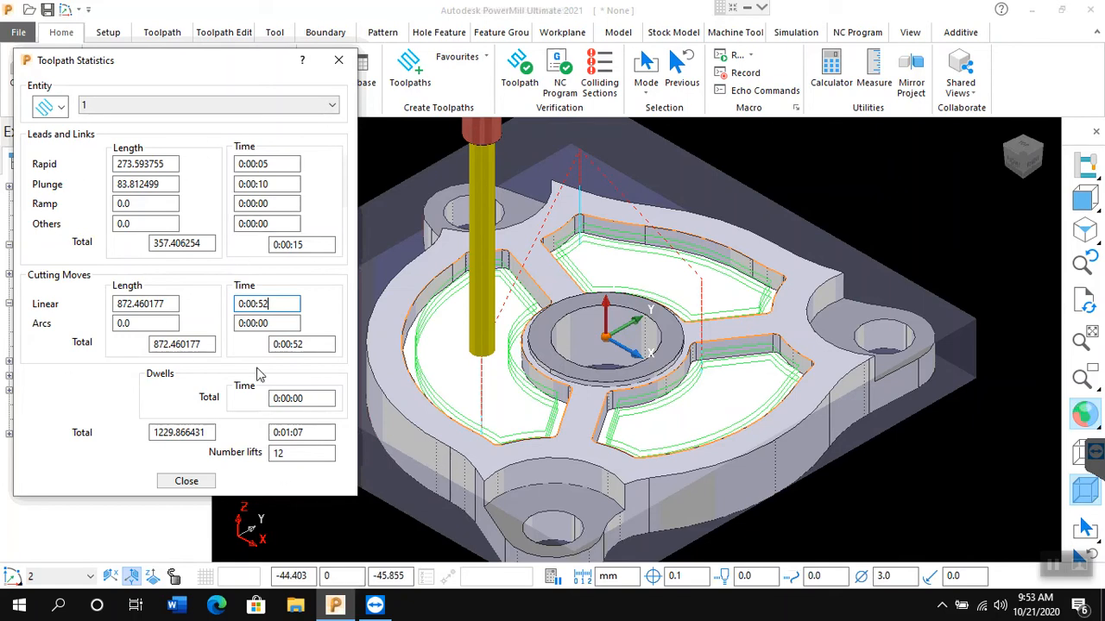
left_click(185, 482)
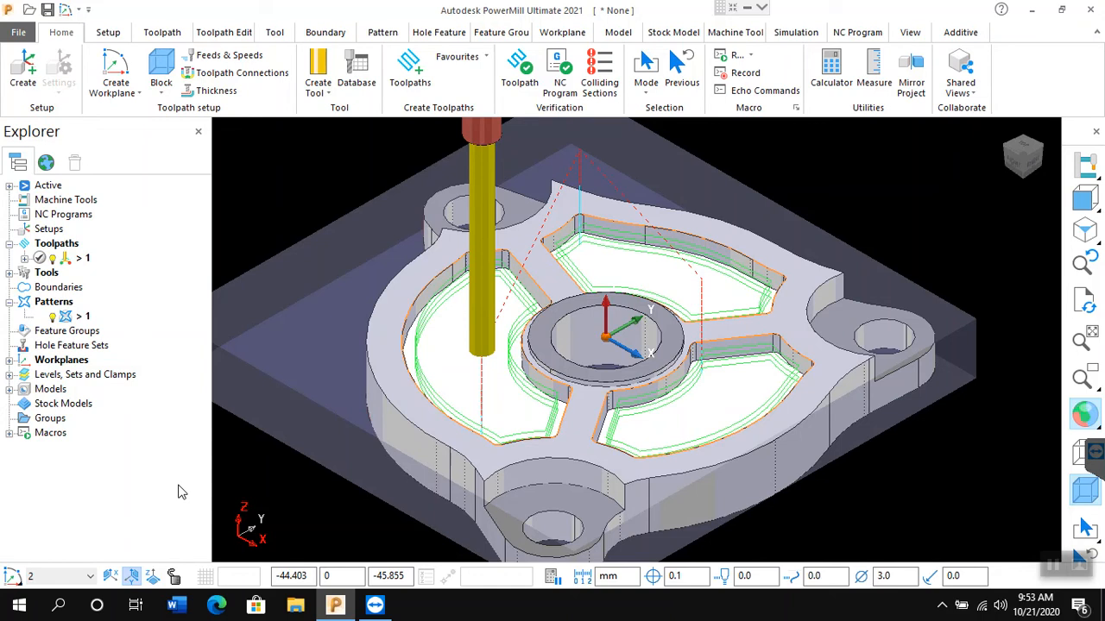
Step: Verify toolpath 1 for collisions against the models without splitting the toolpath, and check its updated safety status
right_click(75, 260)
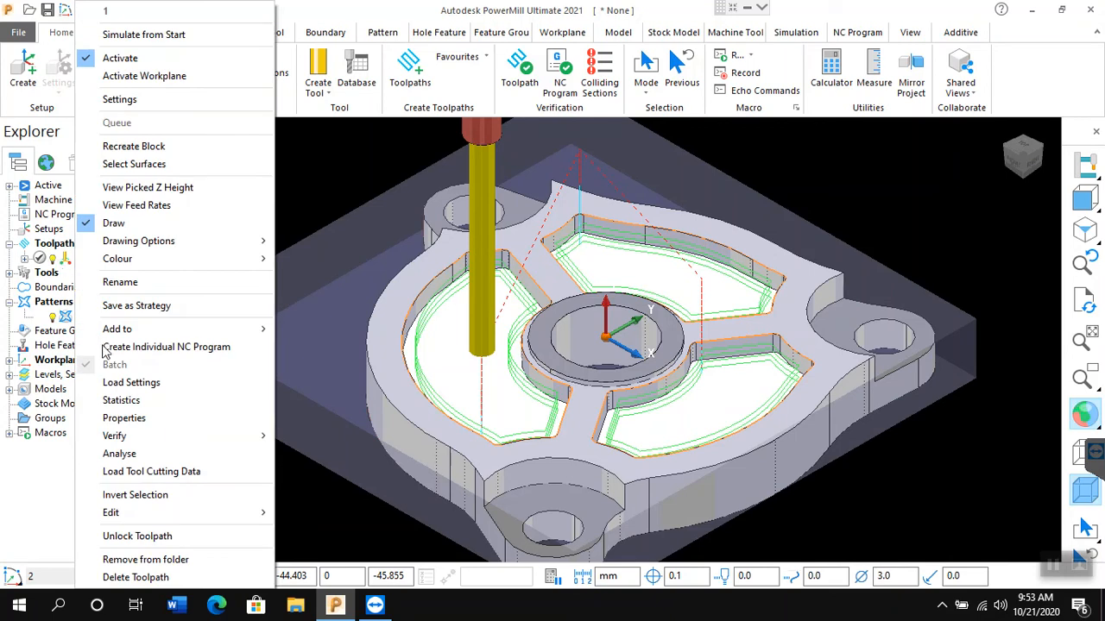
mouse_move(125, 440)
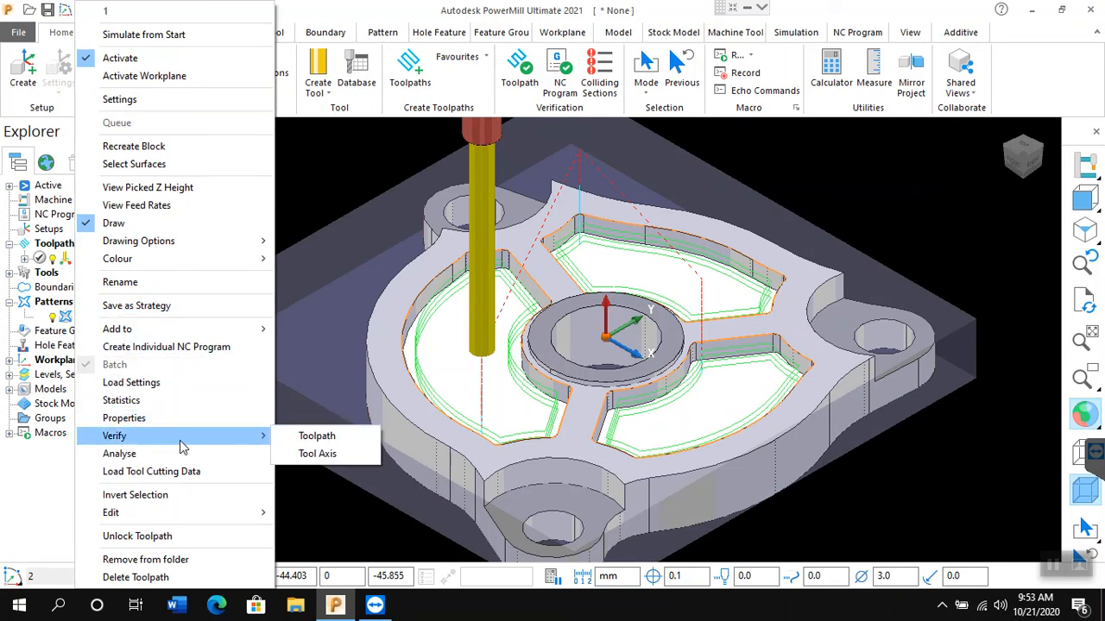
left_click(308, 442)
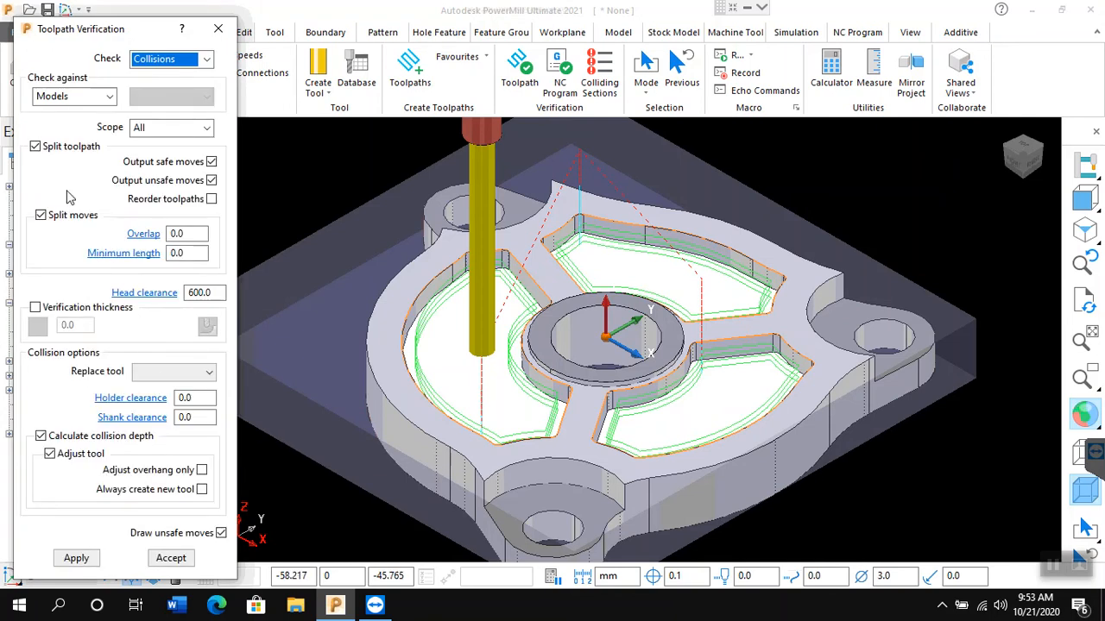
left_click(35, 147)
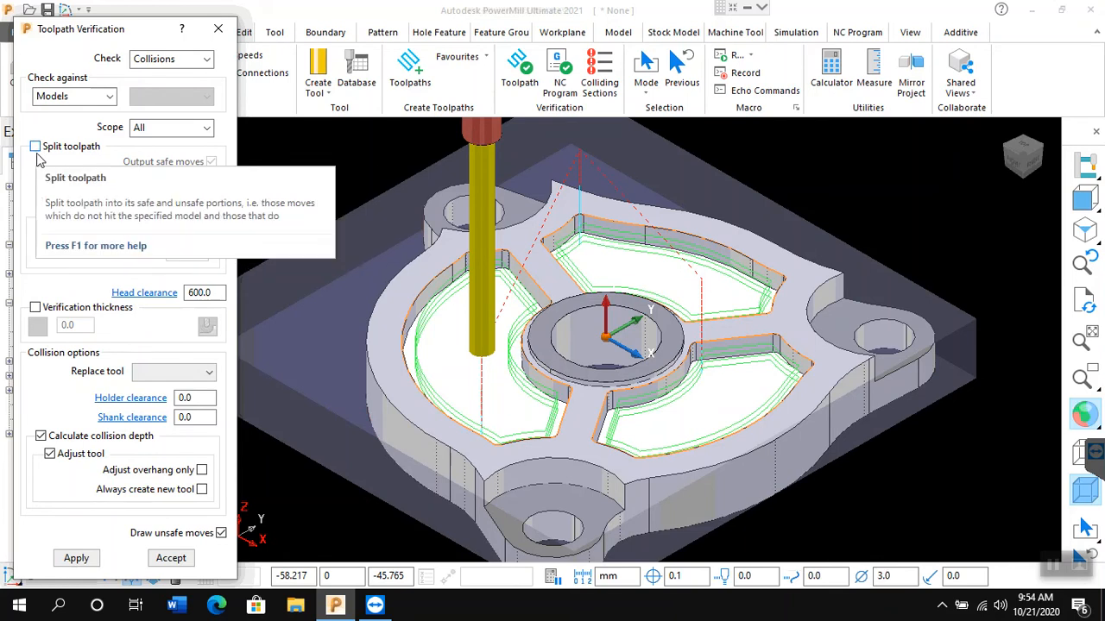
left_click(76, 558)
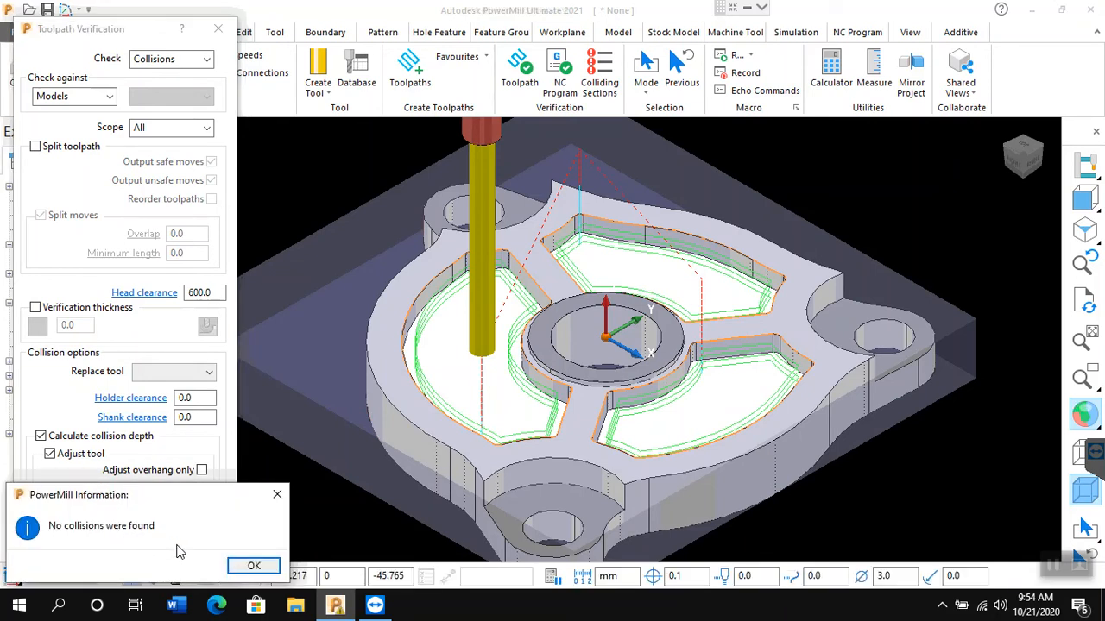
left_click(253, 565)
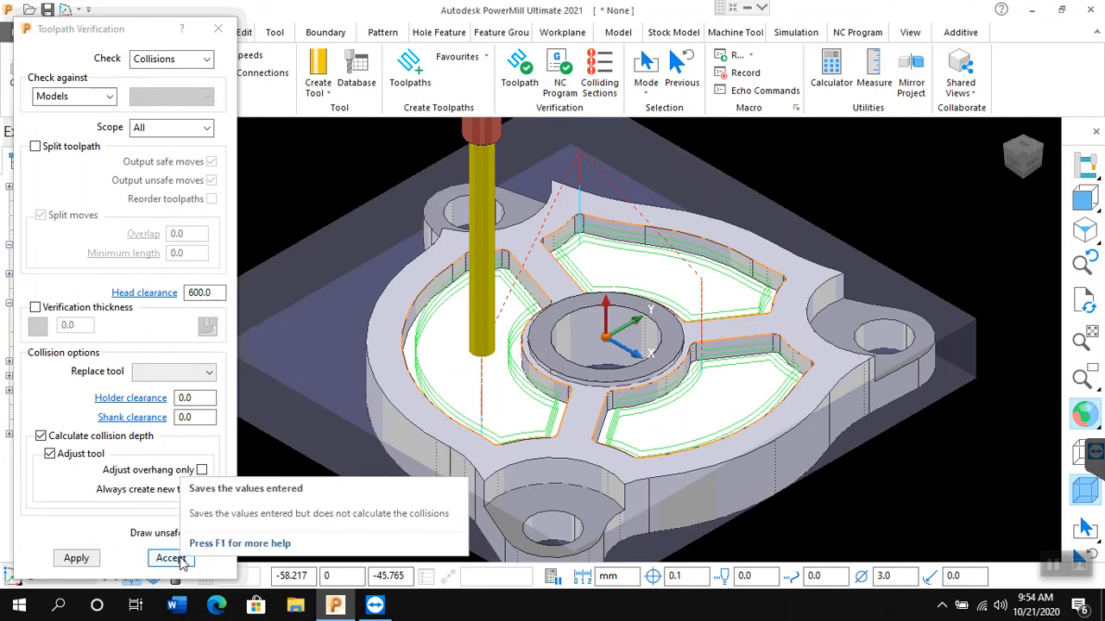
left_click(171, 558)
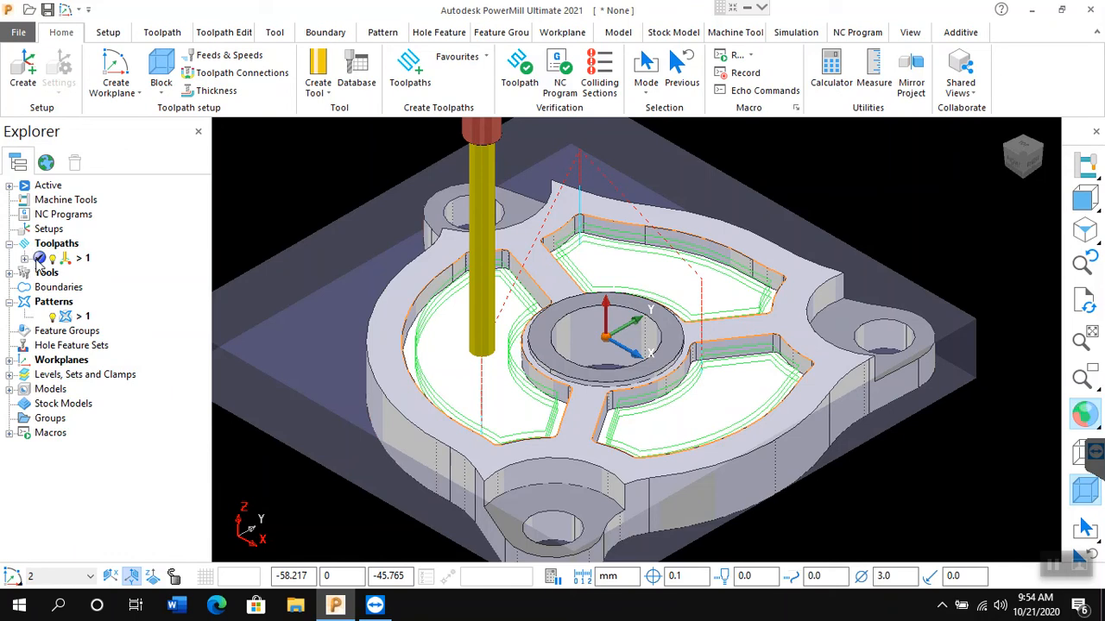
mouse_move(36, 264)
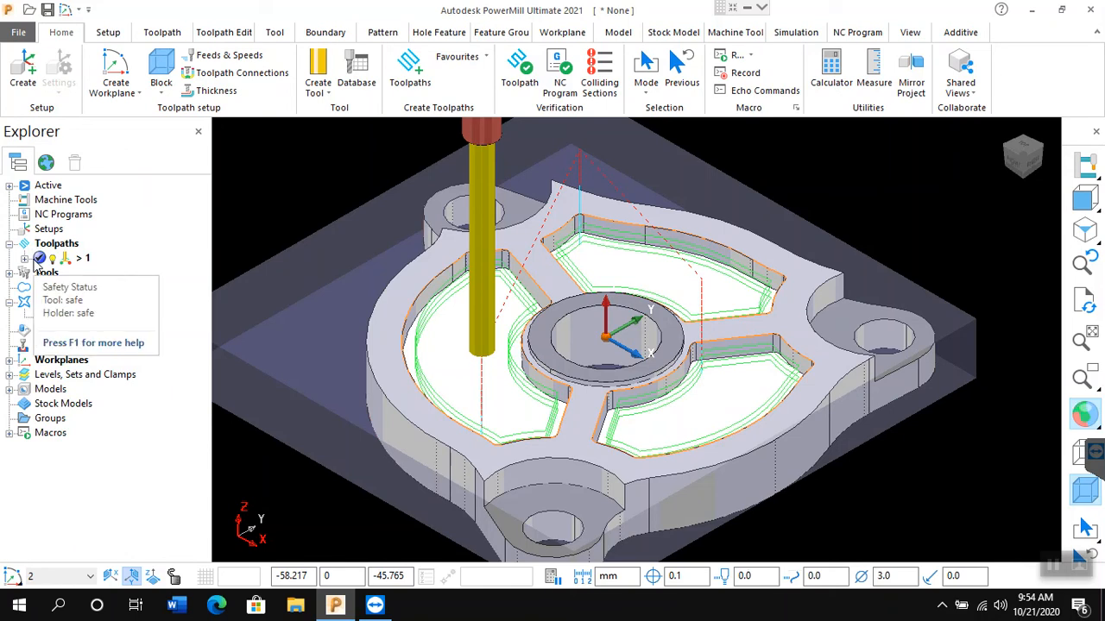
Step: Start a new 2D Curve Area Clearance toolpath using pattern 1 and keep its style as Raster
left_click(411, 69)
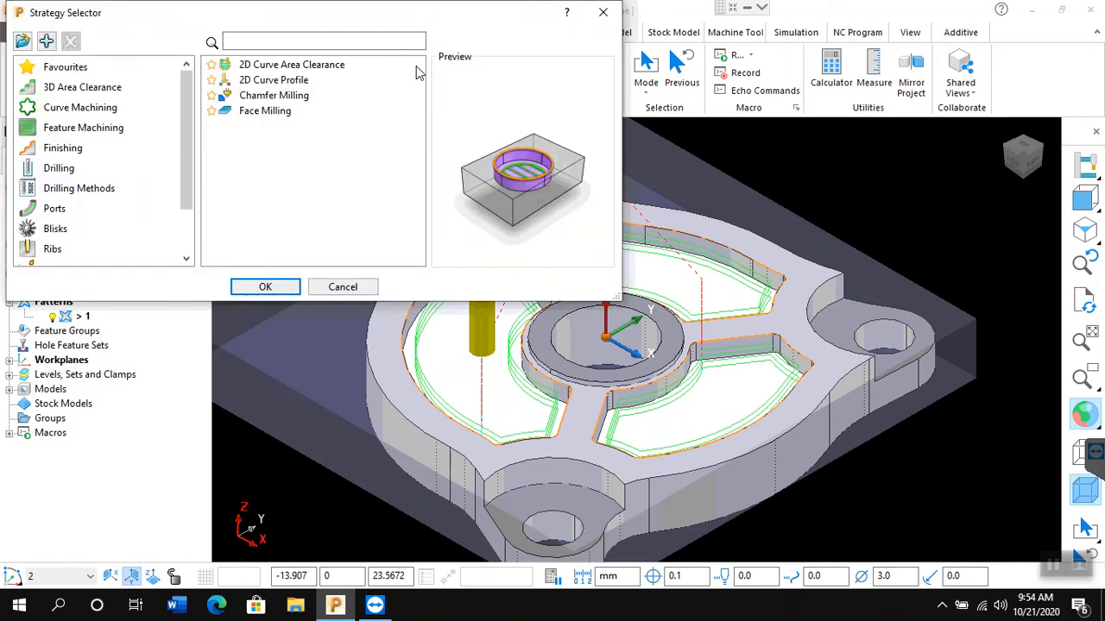
left_click(309, 69)
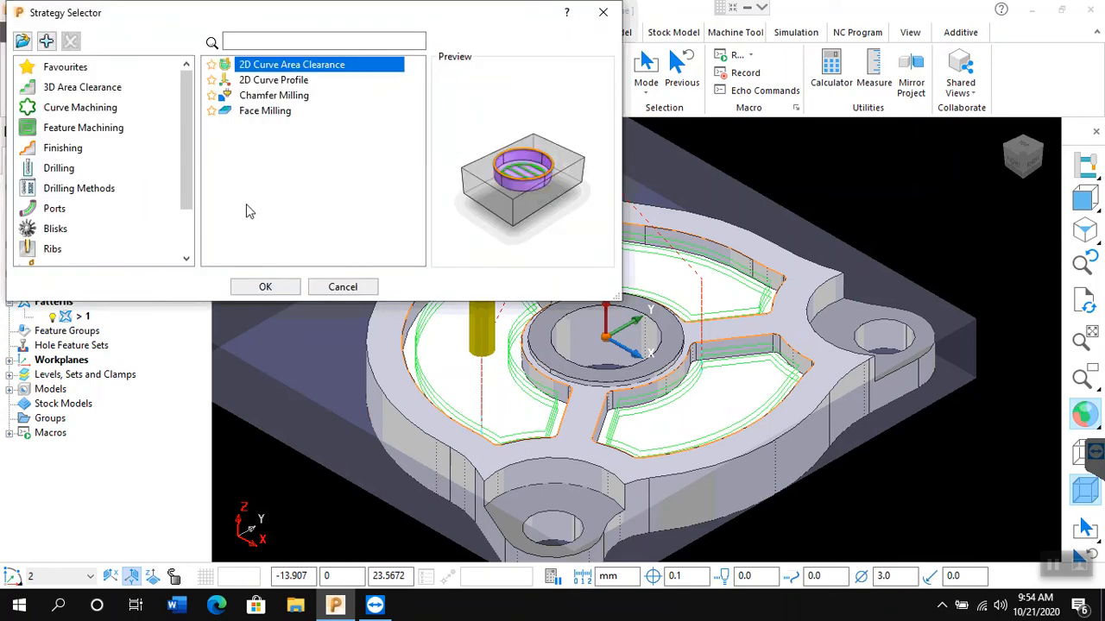
left_click(264, 288)
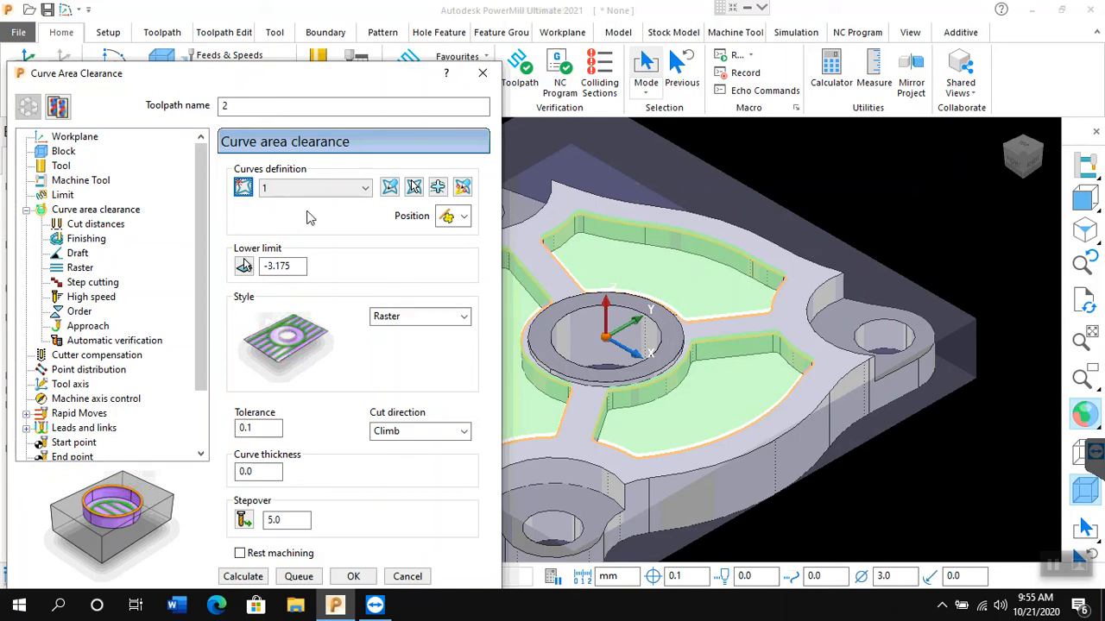
left_click(449, 324)
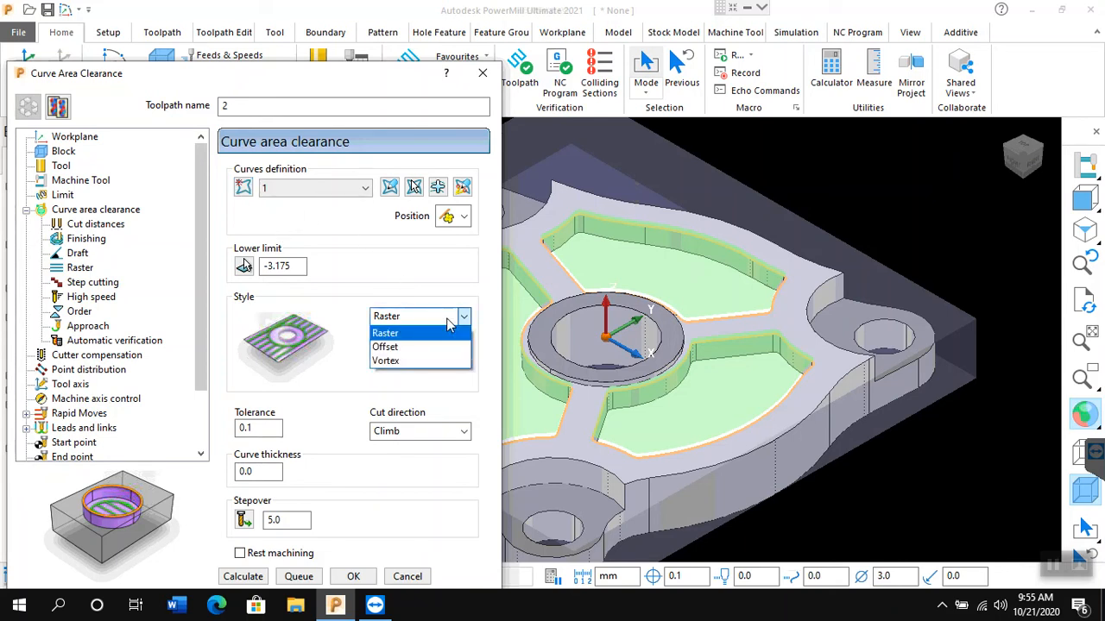
left_click(448, 322)
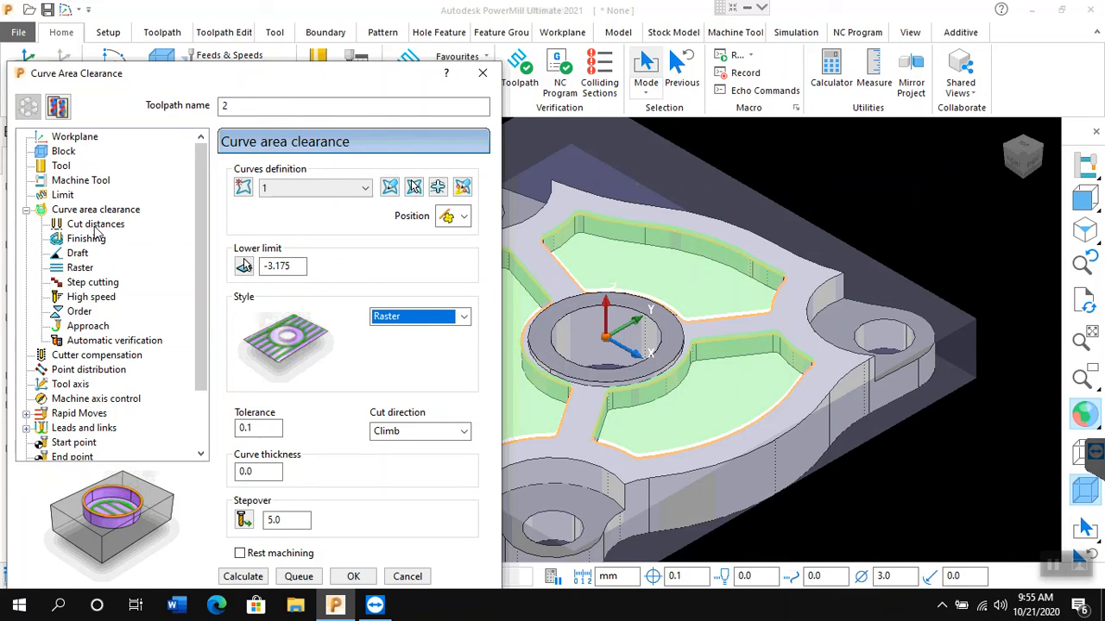
Step: Review the area clearance's cut distances and raster options, briefly enabling and disabling the fixed raster direction
left_click(95, 225)
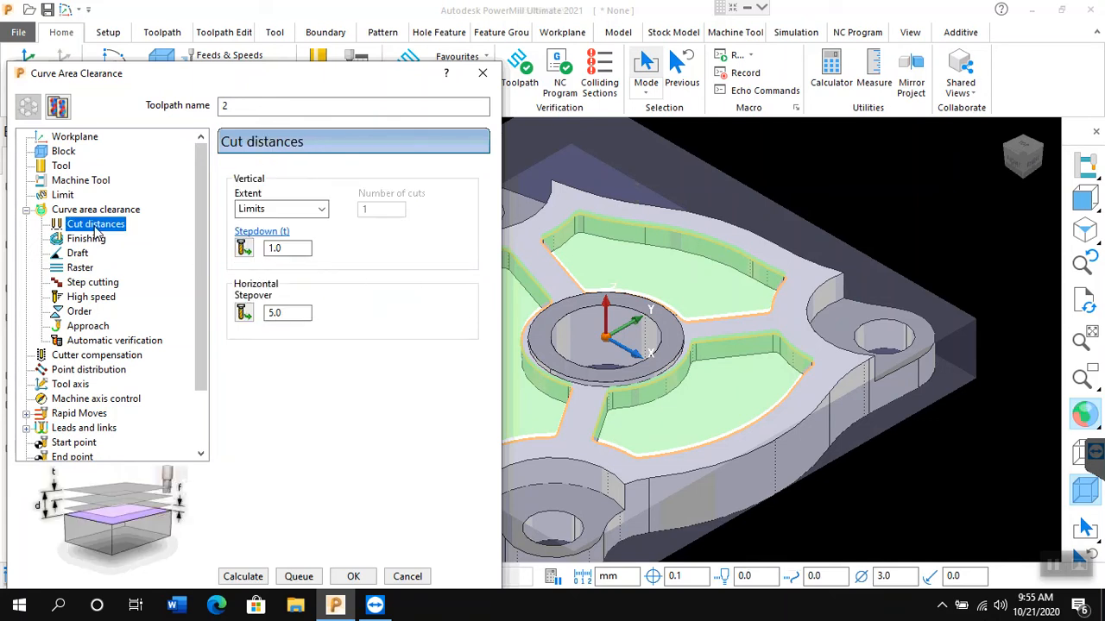
left_click(297, 250)
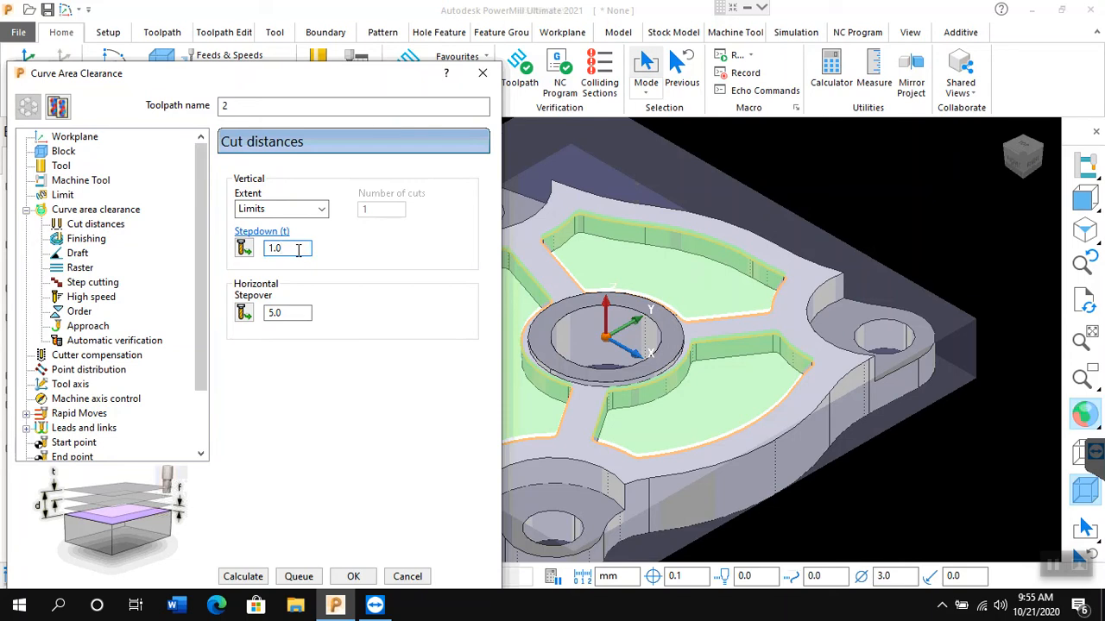
left_click(108, 211)
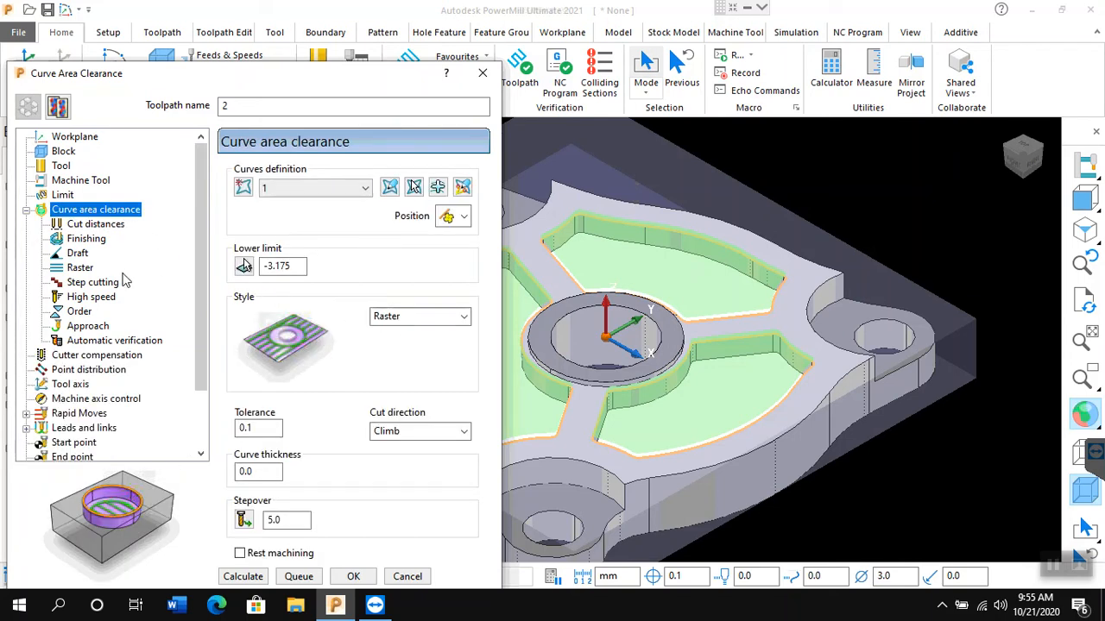
left_click(78, 270)
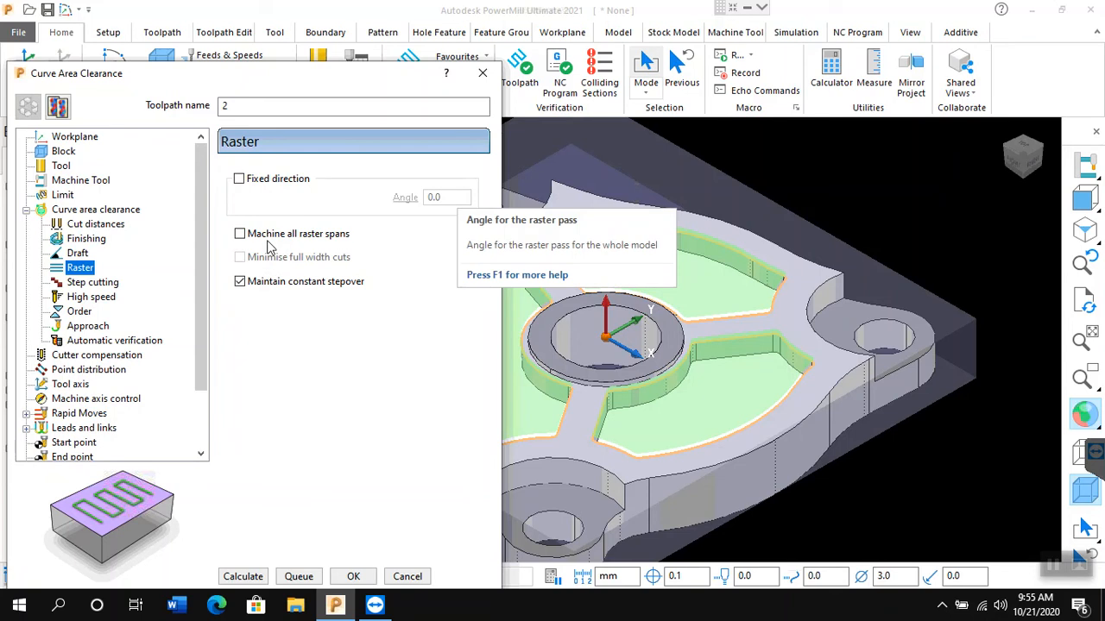
left_click(266, 184)
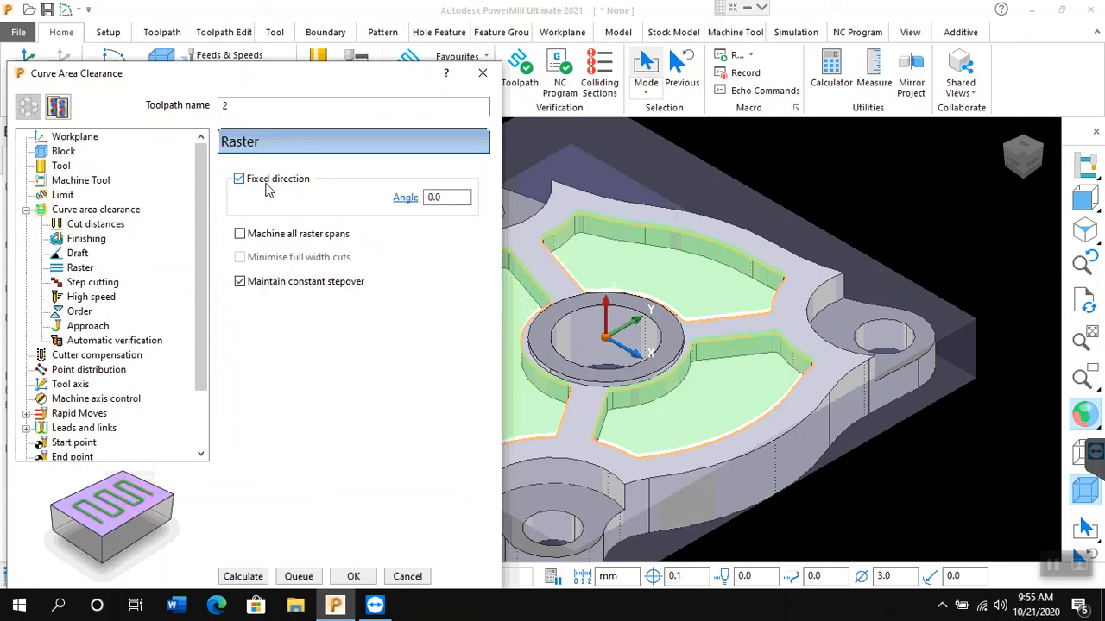
left_click(267, 186)
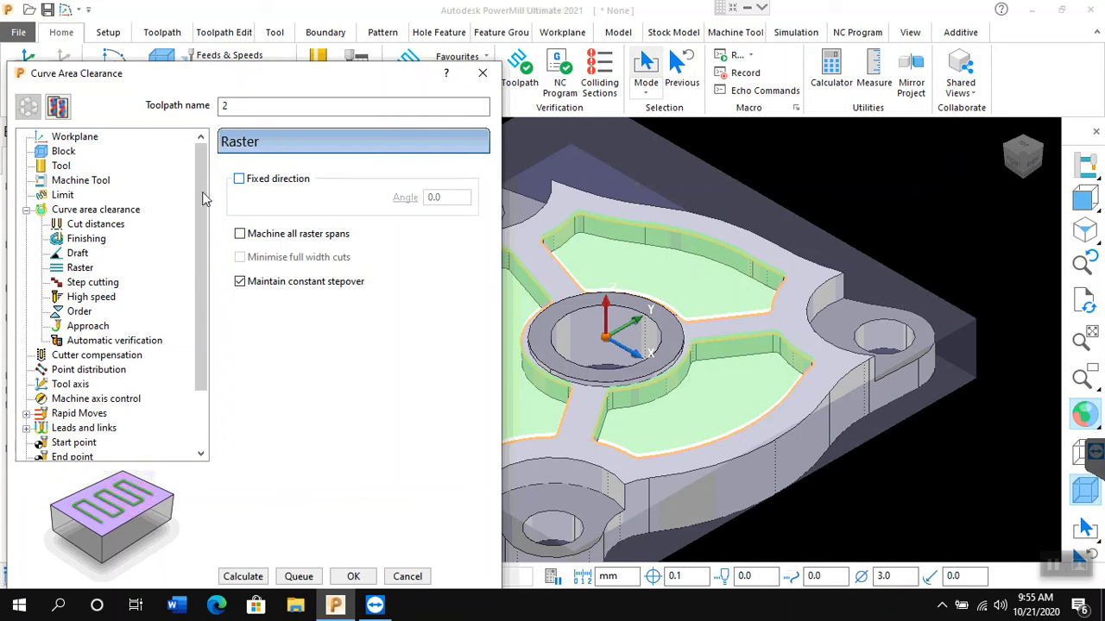
Step: Set the stepover of the curve area clearance toolpath to 1.0 mm
left_click(109, 211)
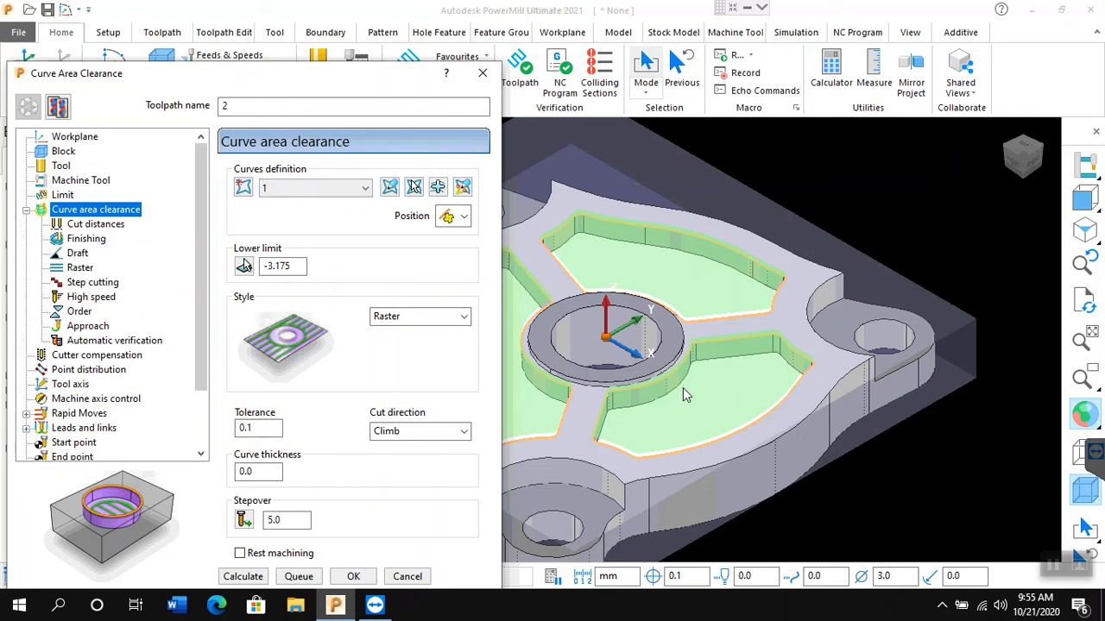
left_click(293, 519)
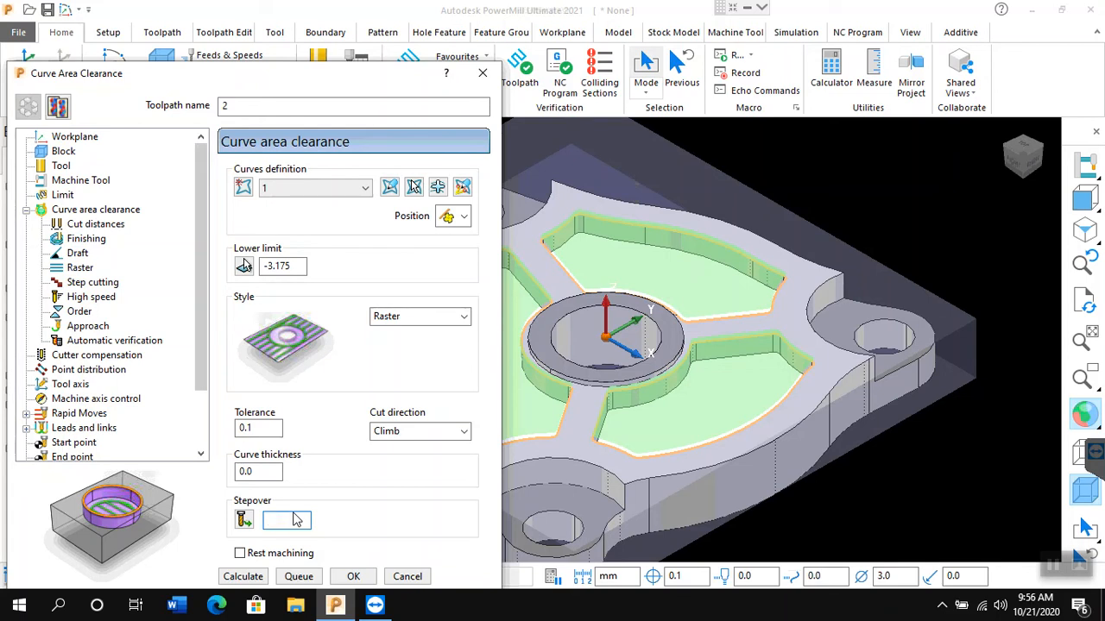
key("Return")
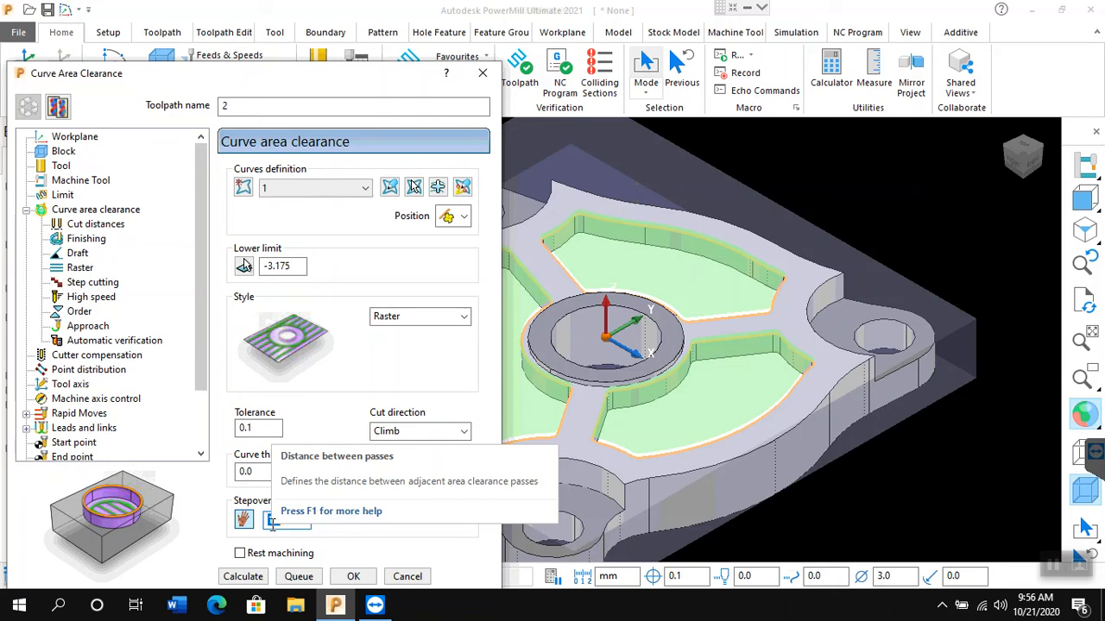
double_click(273, 521)
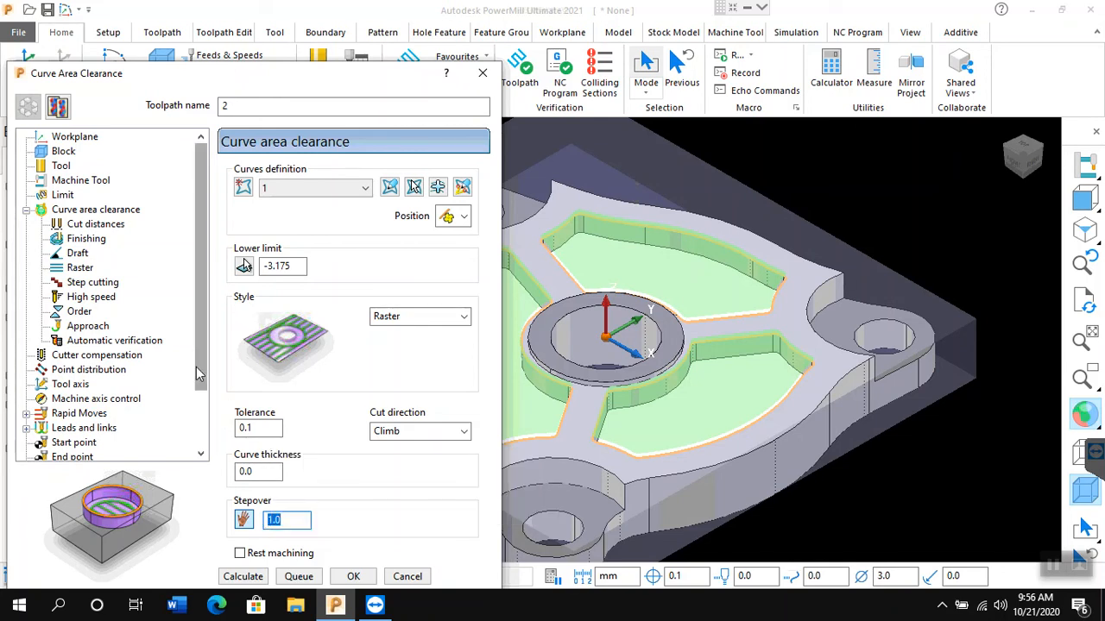
Step: Review the area clearance toolpath's feeds and speeds, checking the spindle speed and the cutting feed rate
scroll(202, 433, "down", 2)
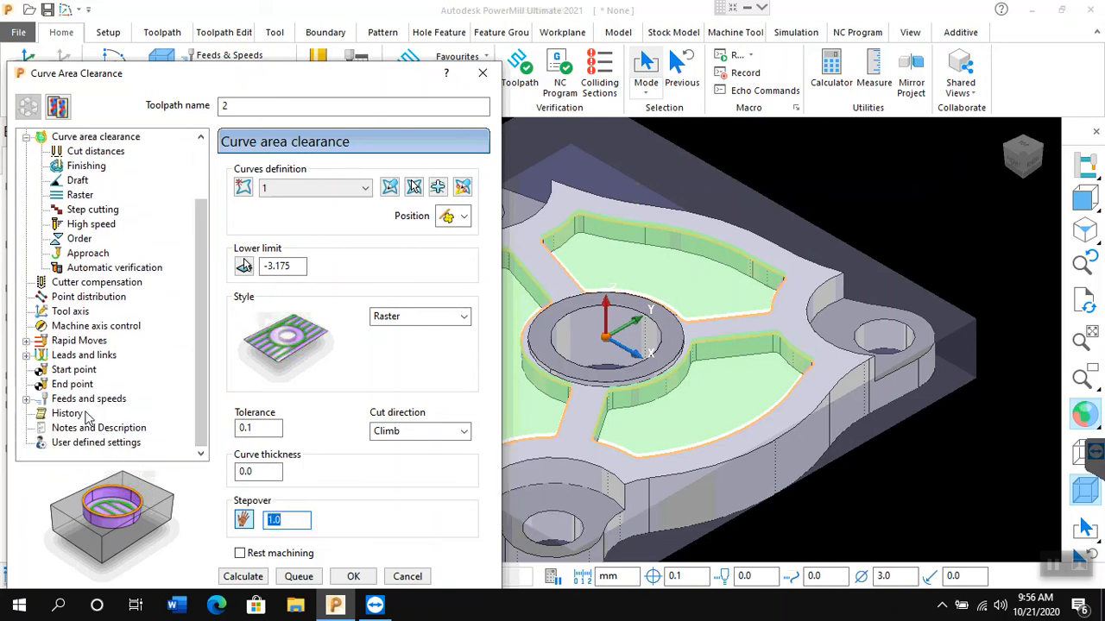
left_click(80, 400)
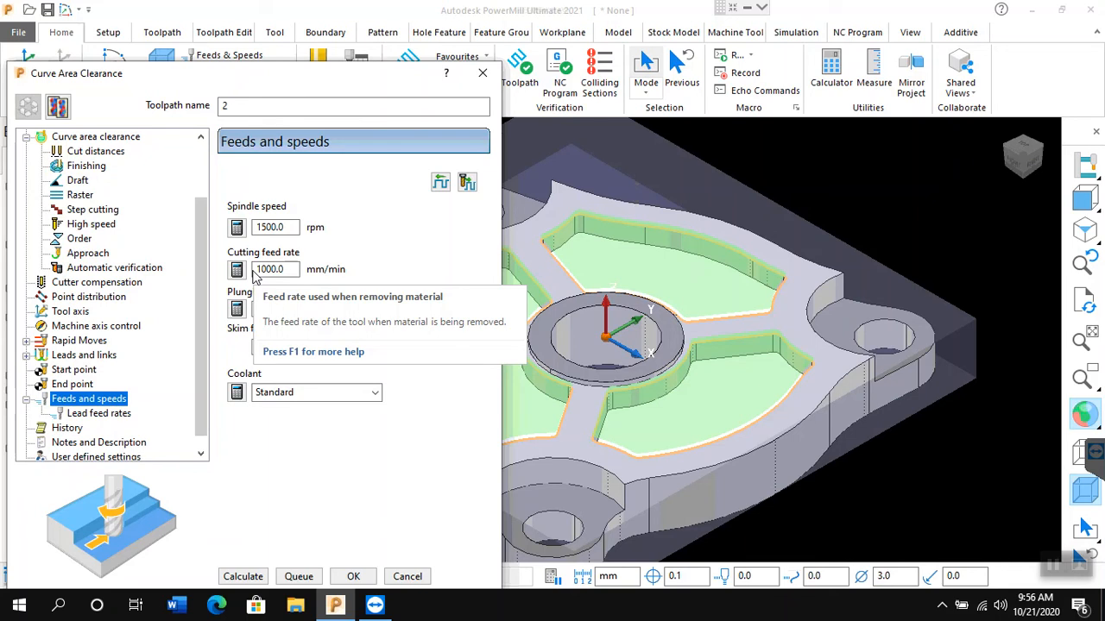
left_click(267, 227)
double_click(280, 228)
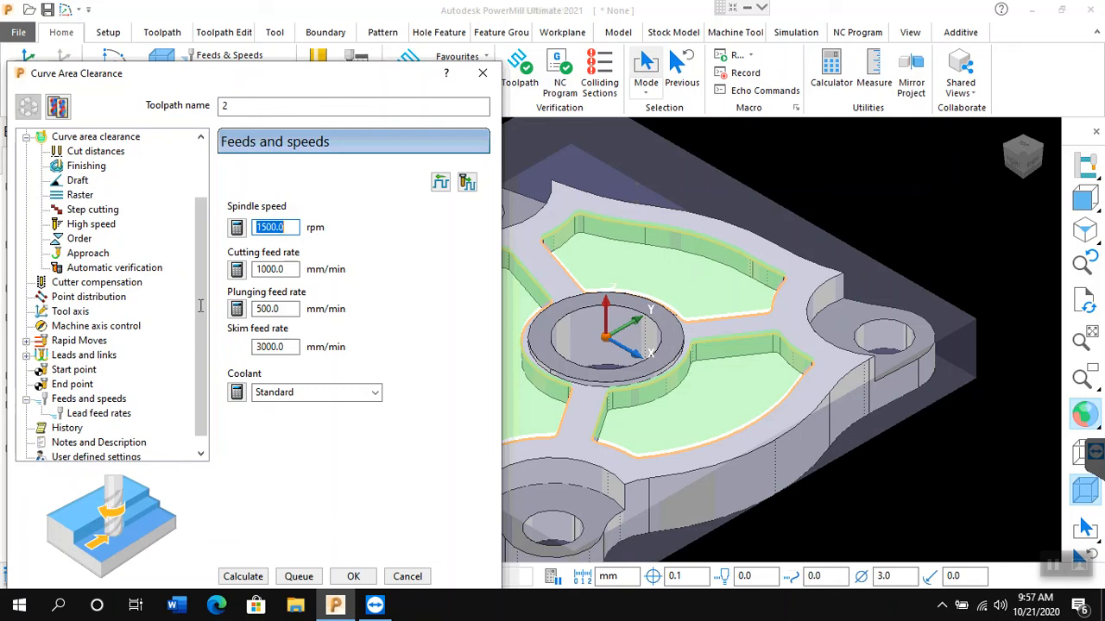
scroll(207, 259, "up", 2)
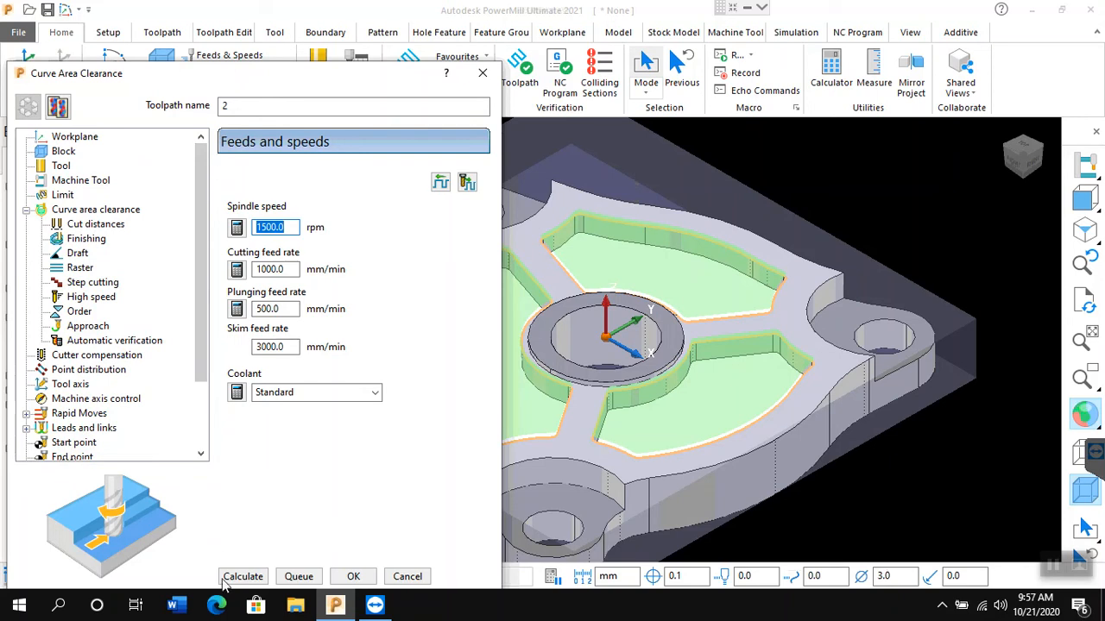
Step: Calculate the curve area clearance toolpath 2 and accept the plunge move warning
left_click(235, 578)
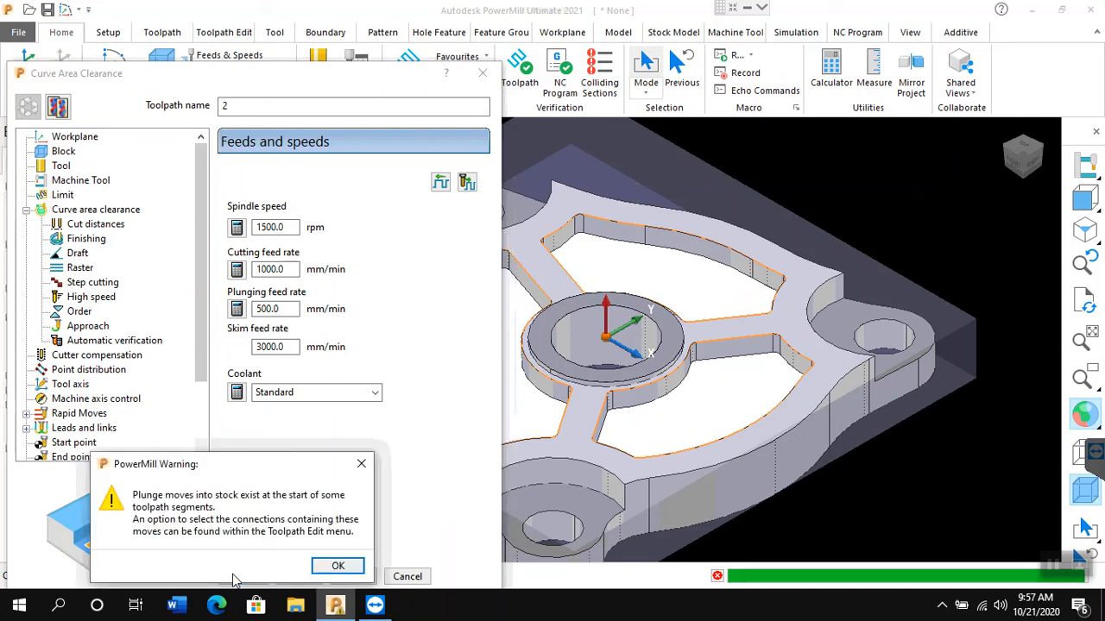
left_click(321, 566)
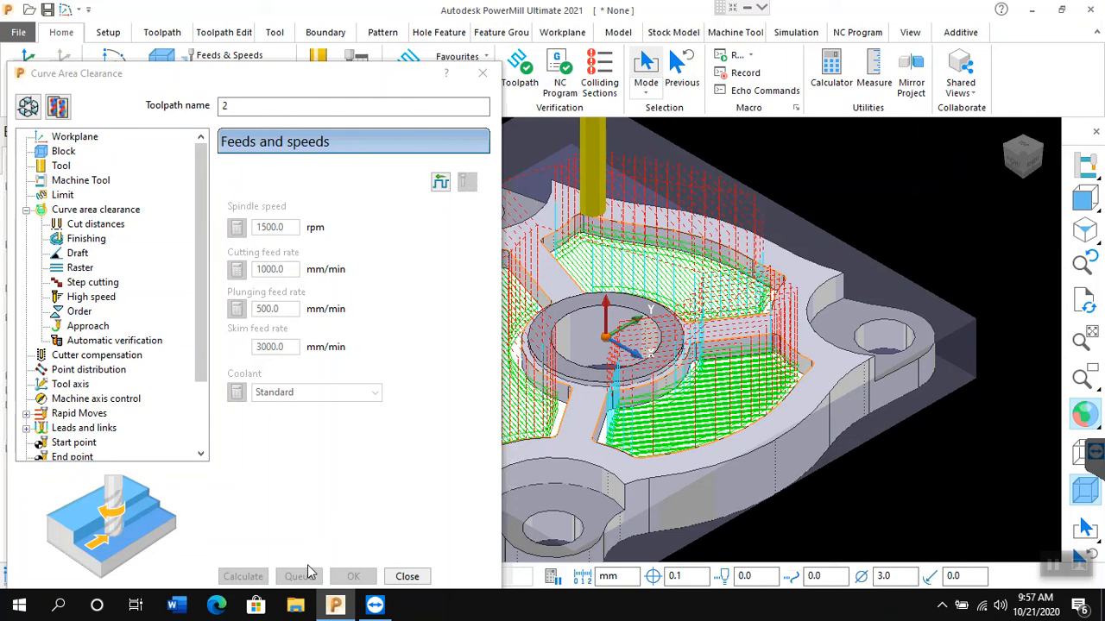
Step: Reopen toolpath 2's parameters for editing, set the curve area clearance cut direction to Any, and recalculate the toolpath
left_click(26, 109)
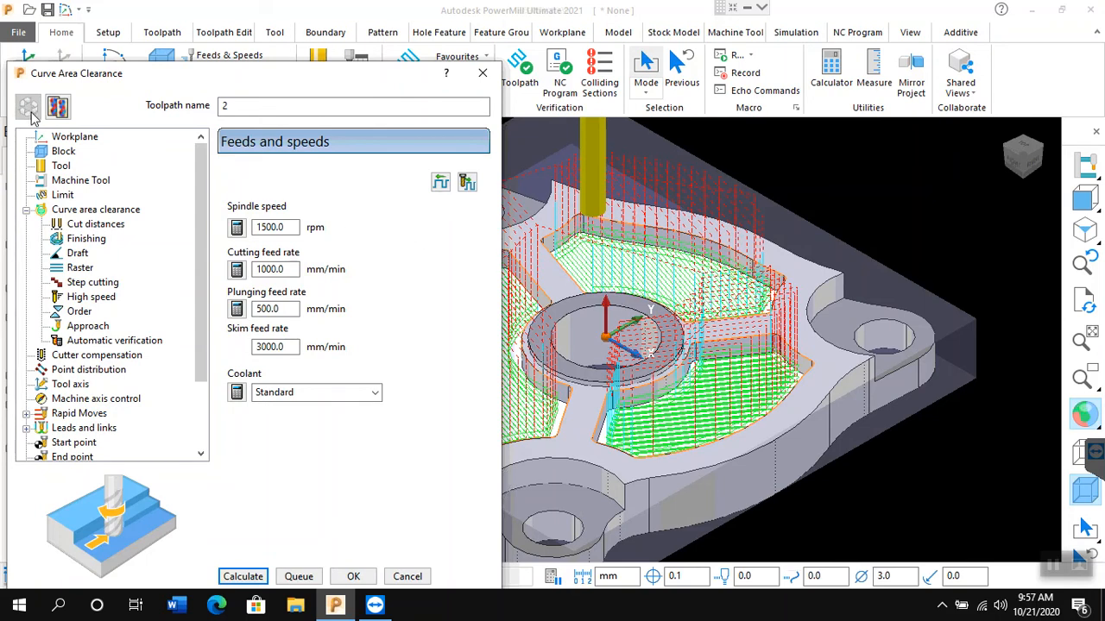
left_click(83, 212)
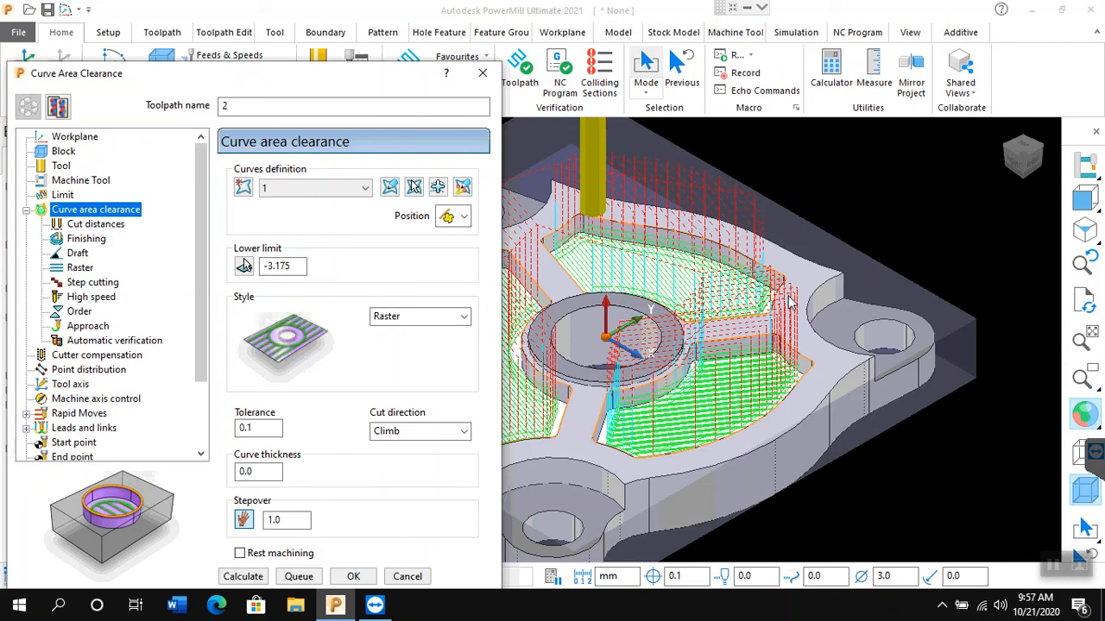
scroll(788, 302, "down", 3)
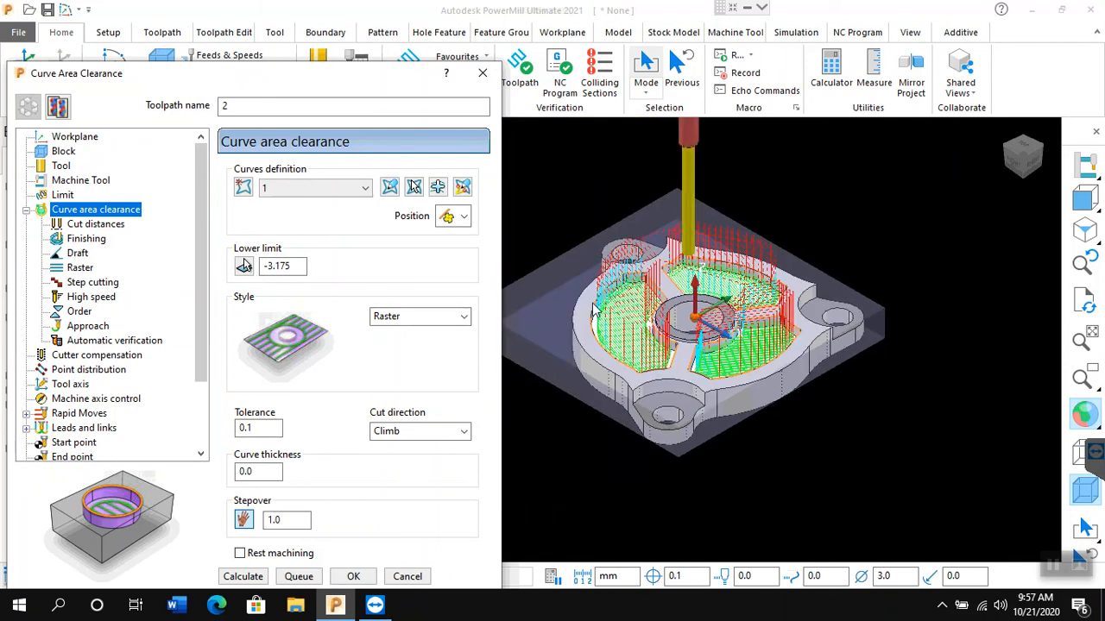
scroll(553, 354, "up", 5)
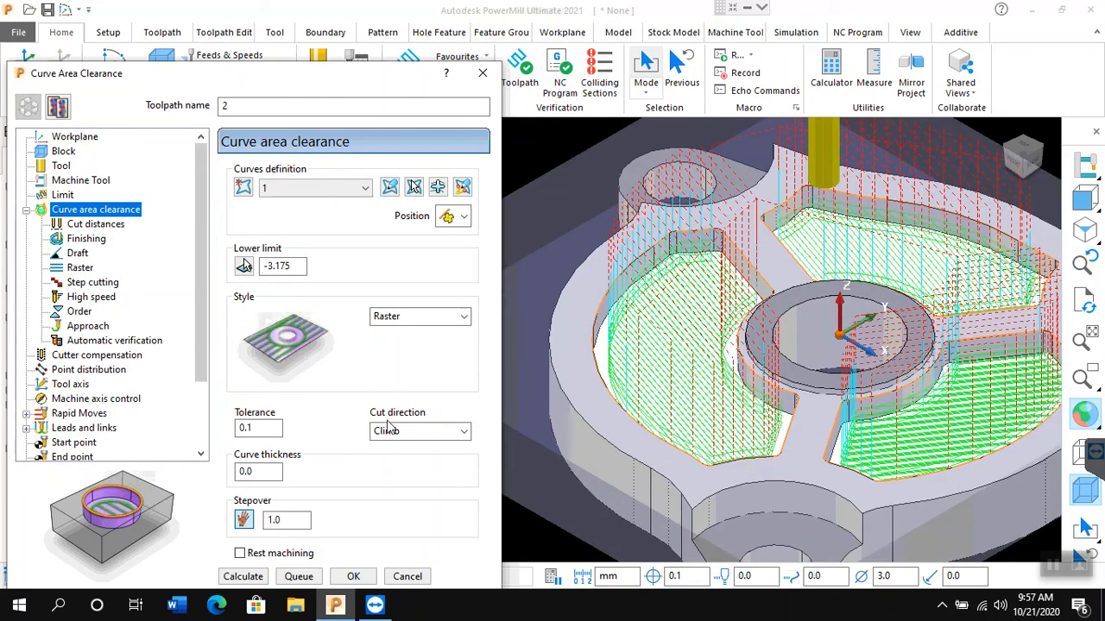
left_click(417, 432)
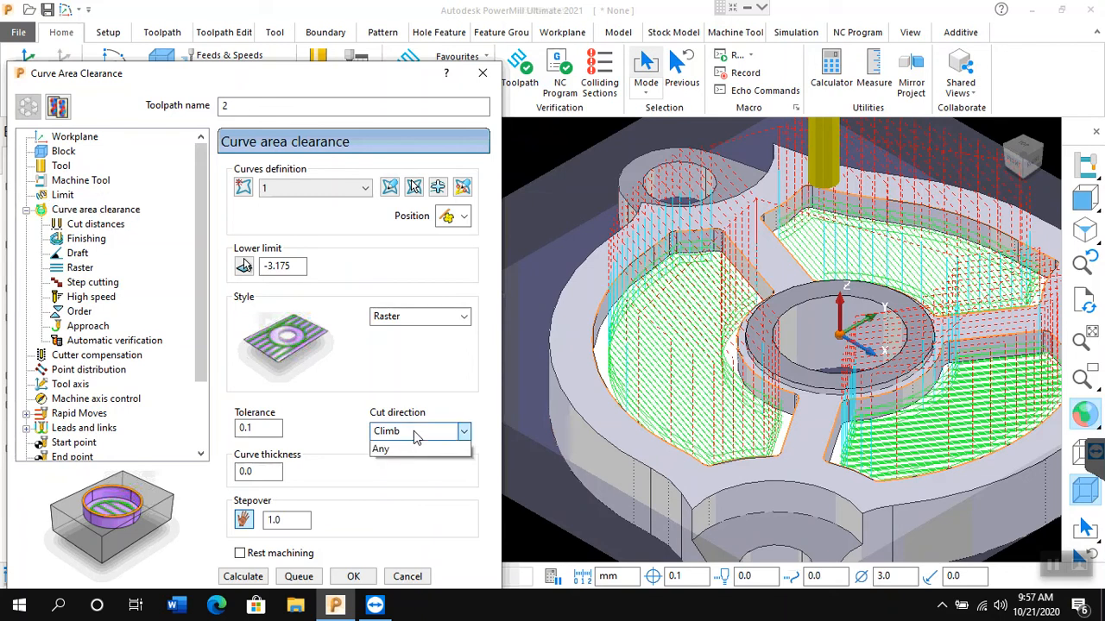
left_click(394, 476)
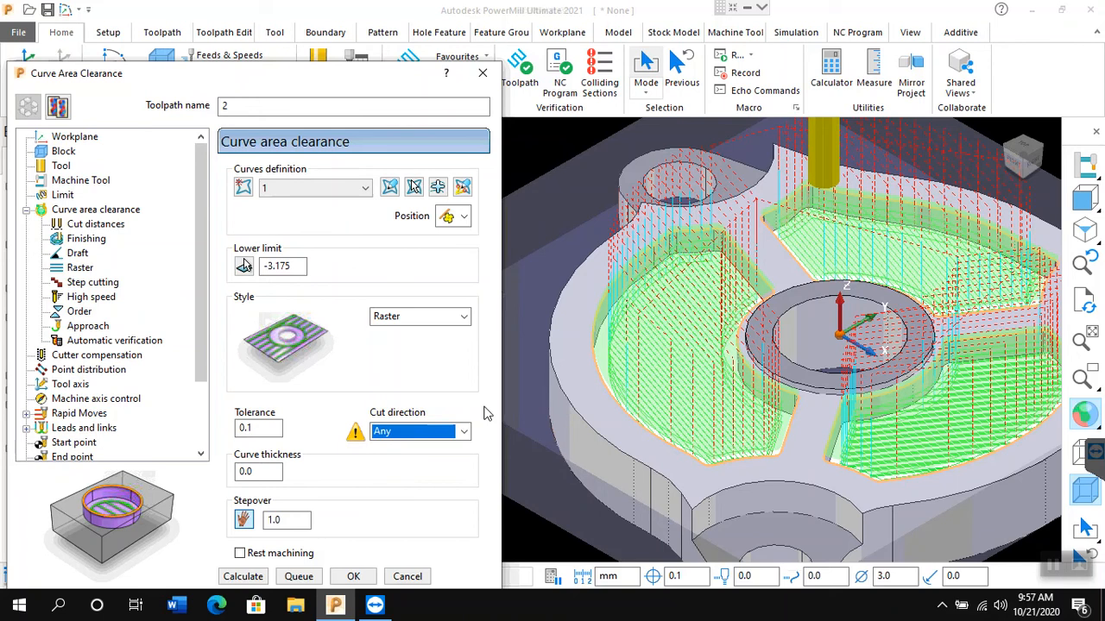
left_click(245, 577)
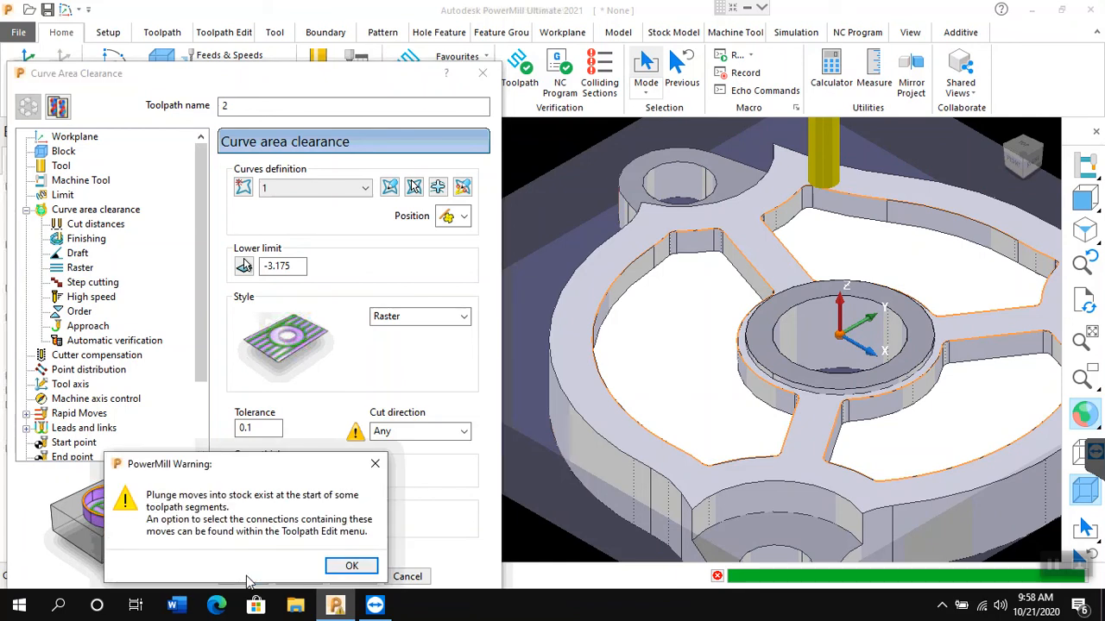
left_click(352, 565)
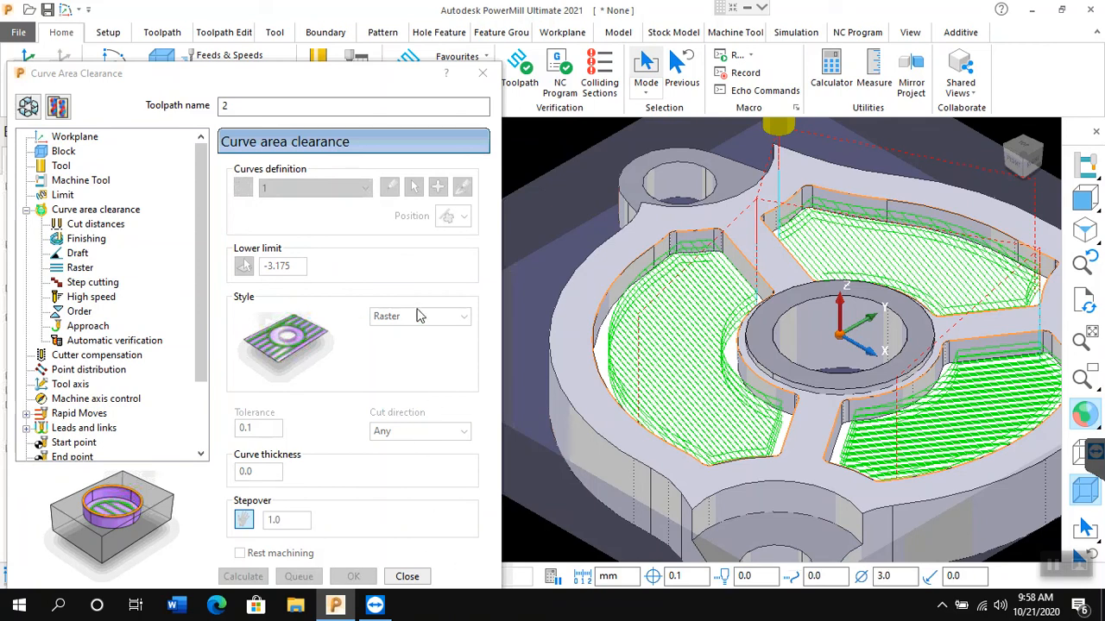
Step: Unlock toolpath 2's parameters again, change its clearance style to Offset, and recalculate it
left_click(390, 319)
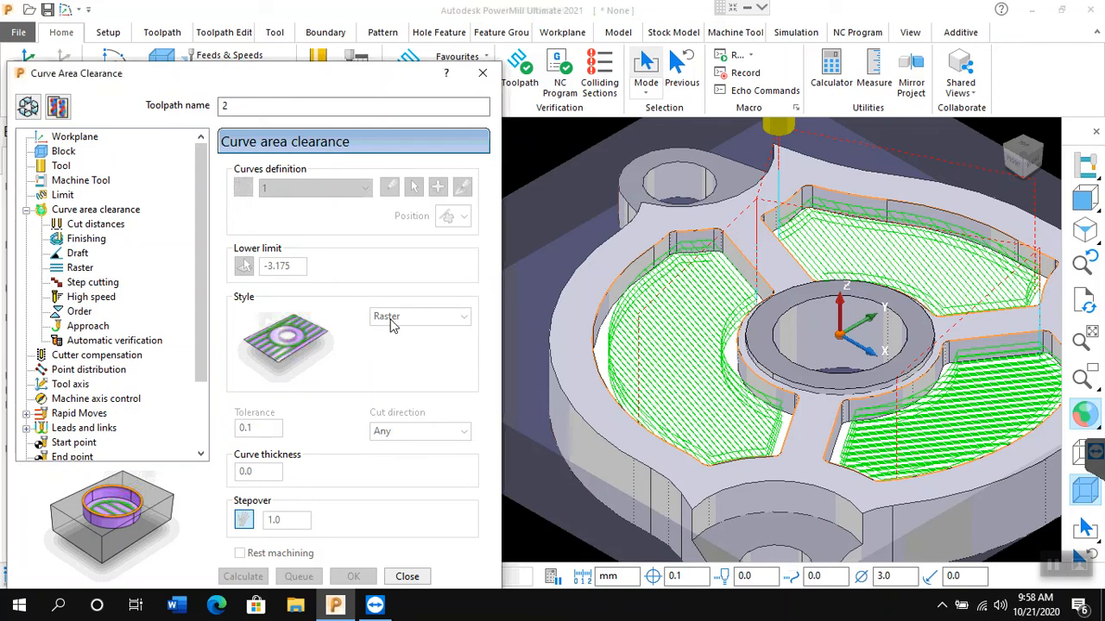
left_click(36, 107)
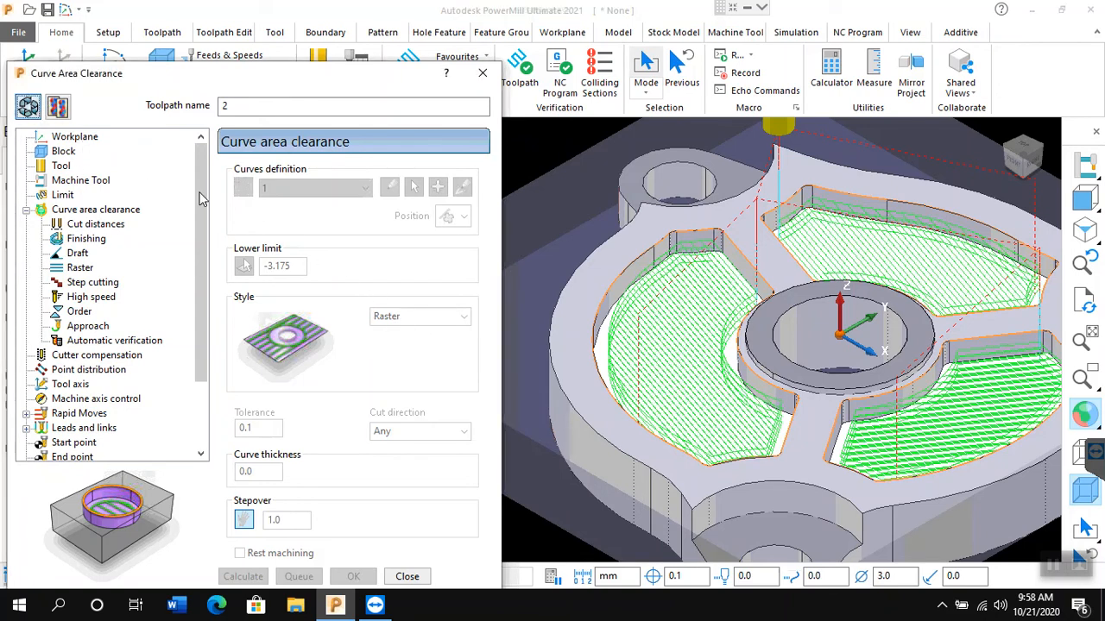
left_click(459, 317)
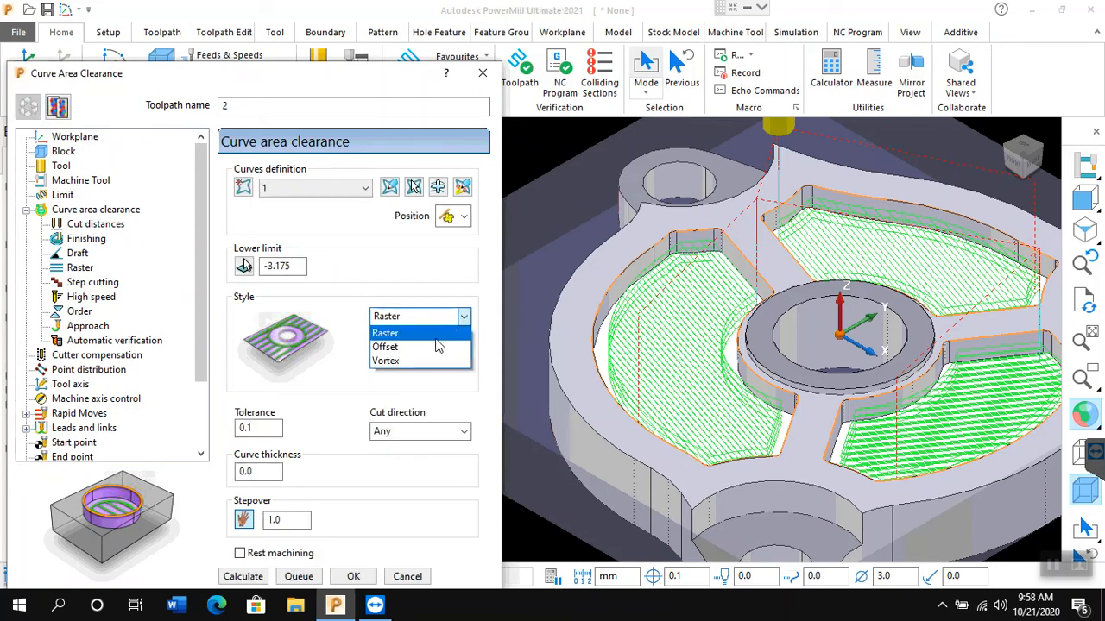
left_click(386, 347)
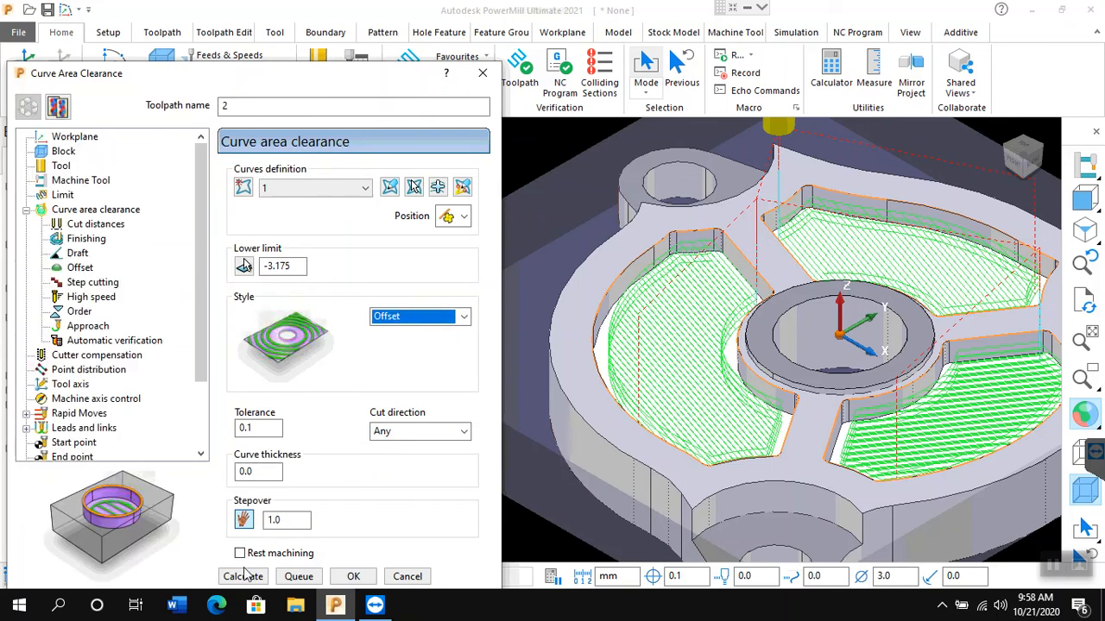
left_click(244, 577)
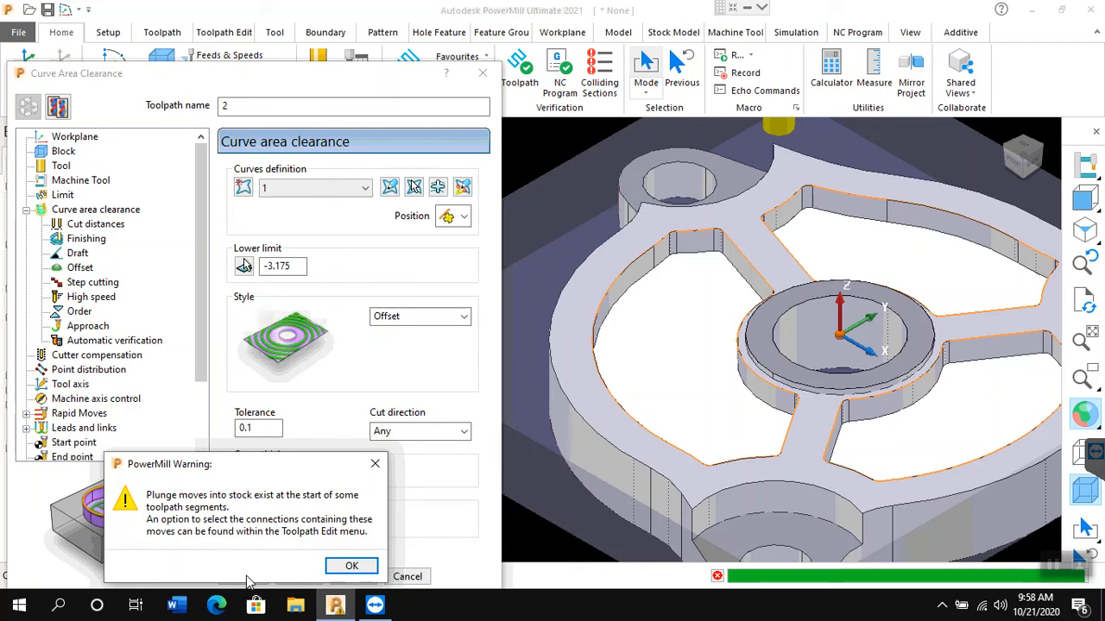
left_click(335, 569)
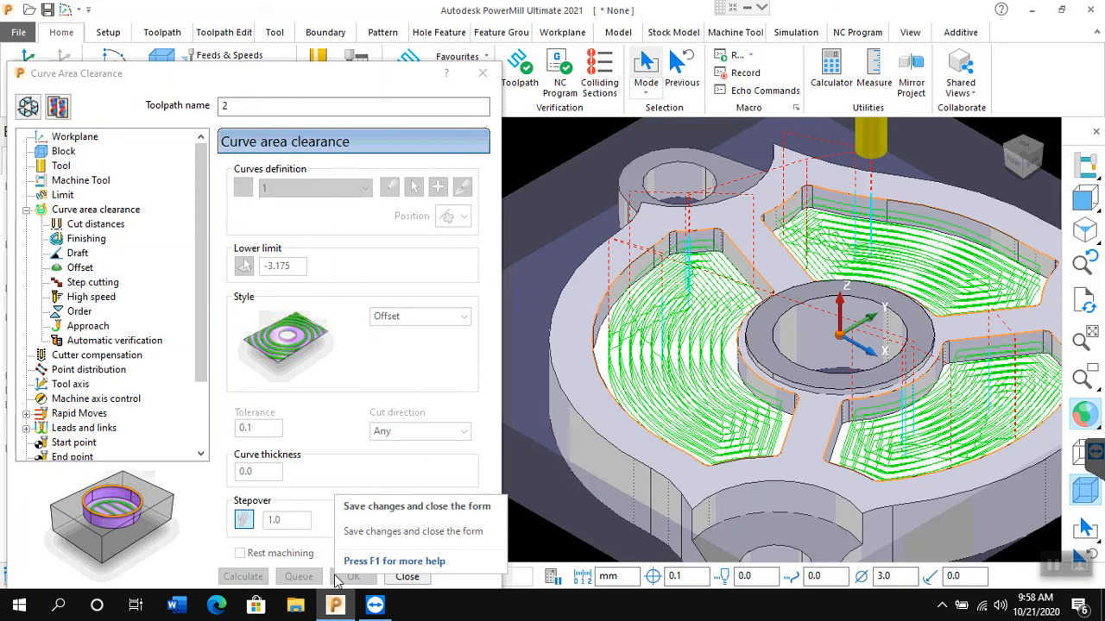
Step: Make toolpath 2's parameters editable and create a new toolpath as a copy of it
left_click(1087, 200)
left_click(1088, 201)
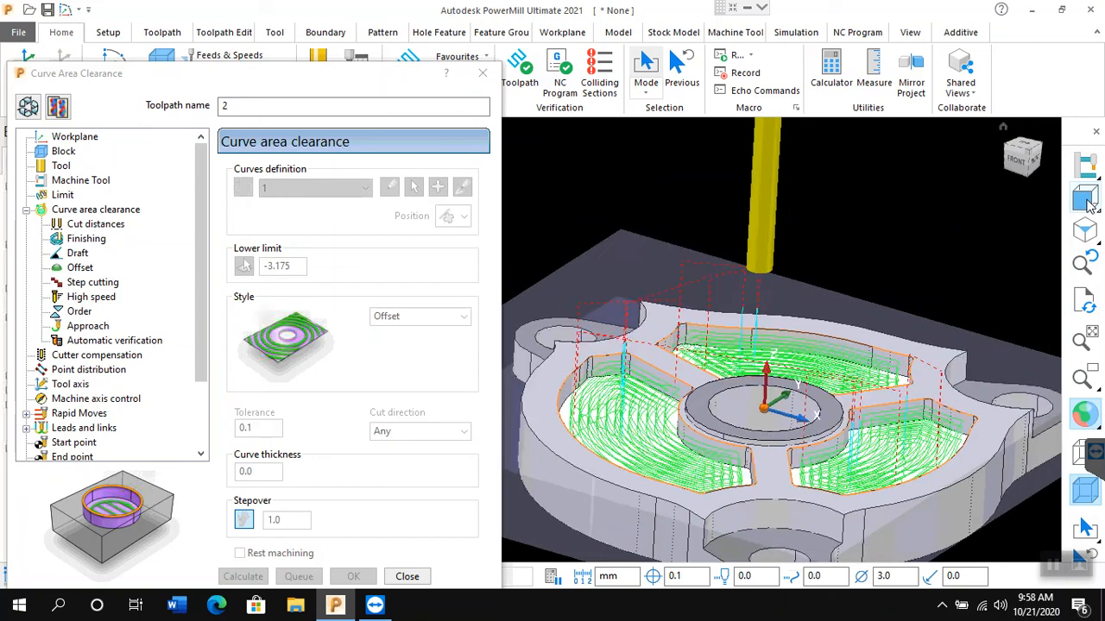
left_click(1089, 201)
mouse_move(1088, 201)
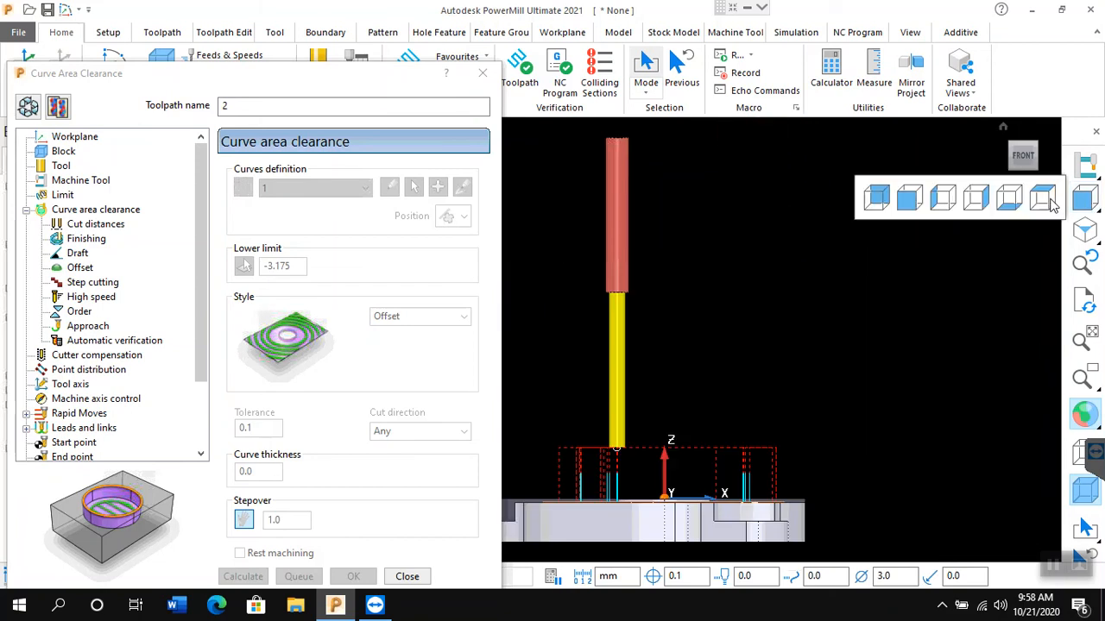
left_click(1050, 200)
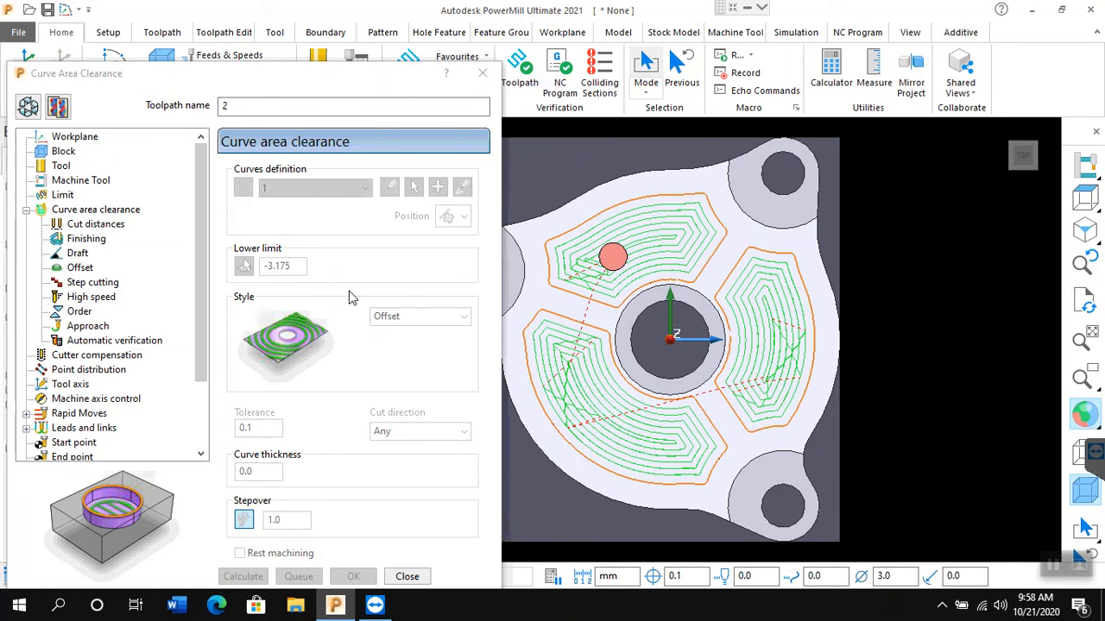
left_click(399, 317)
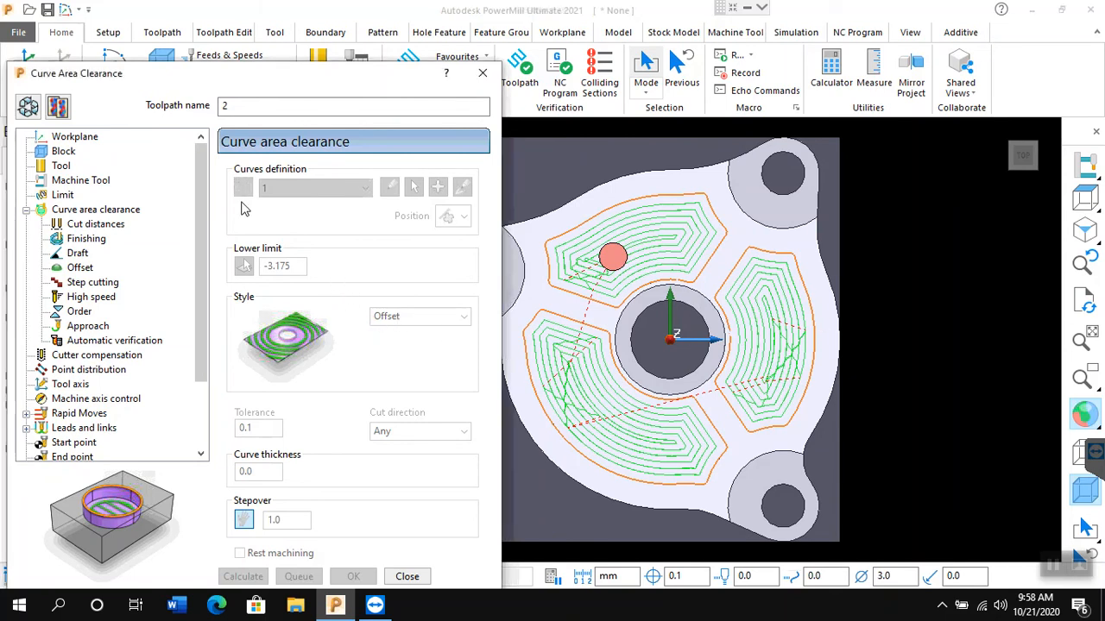
left_click(35, 110)
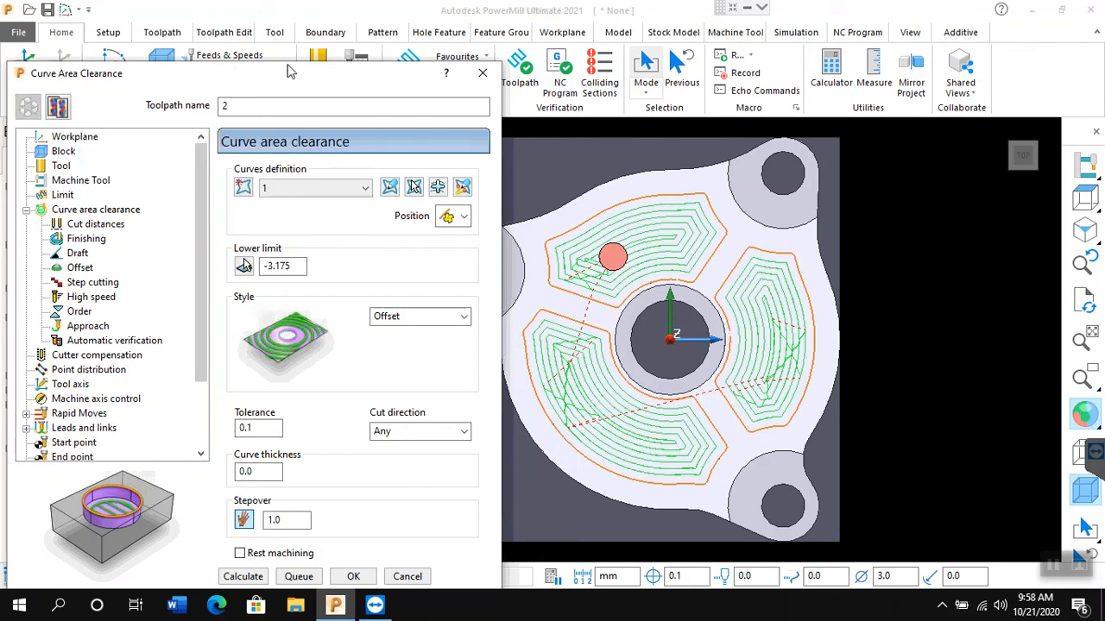
left_click_drag(303, 75, 433, 67)
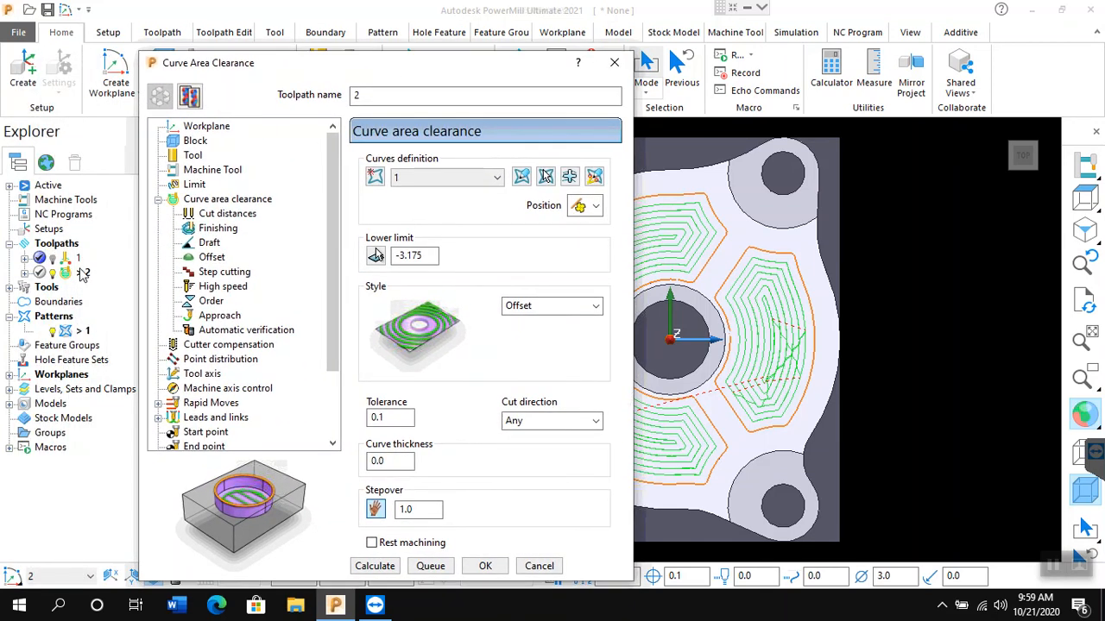
left_click(189, 97)
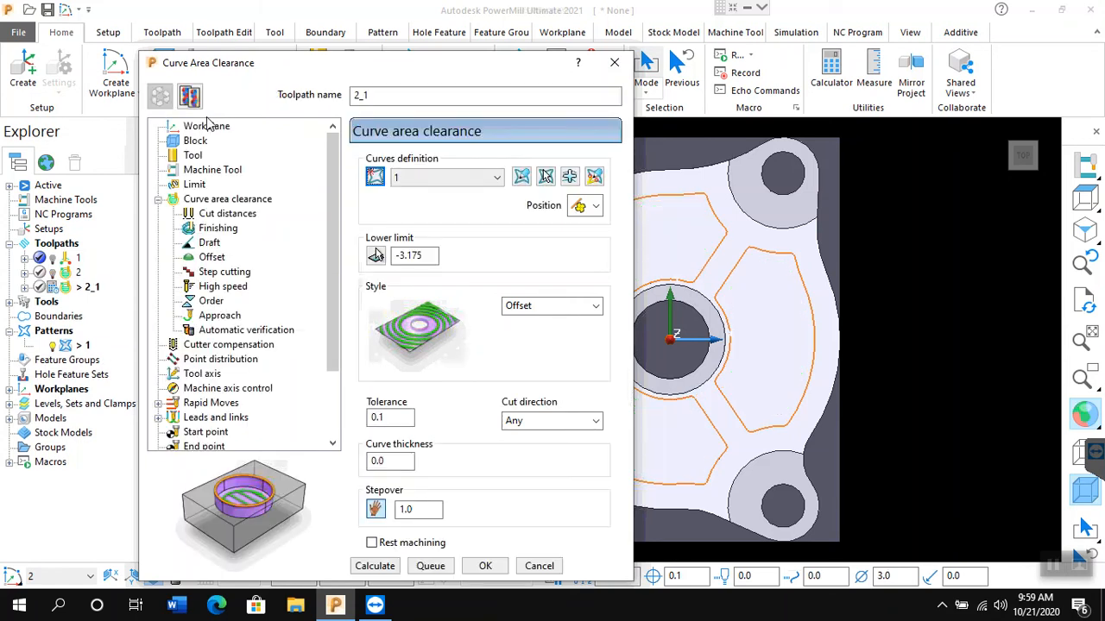
Step: Set the copied toolpath's style to Raster, calculate it, and close the curve area clearance form
left_click(575, 309)
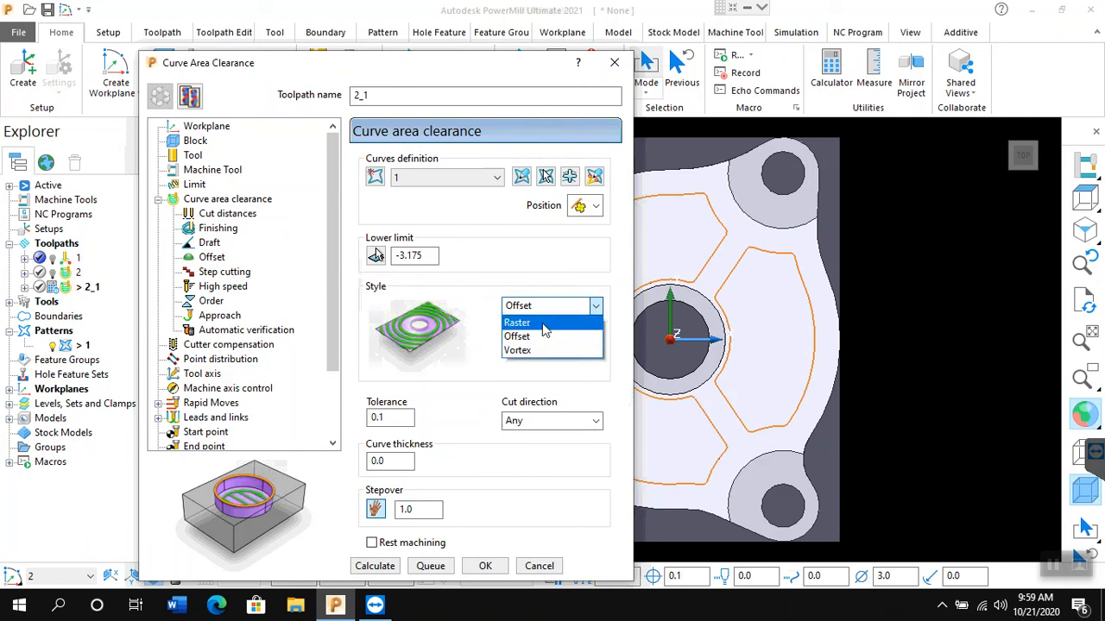
left_click(544, 321)
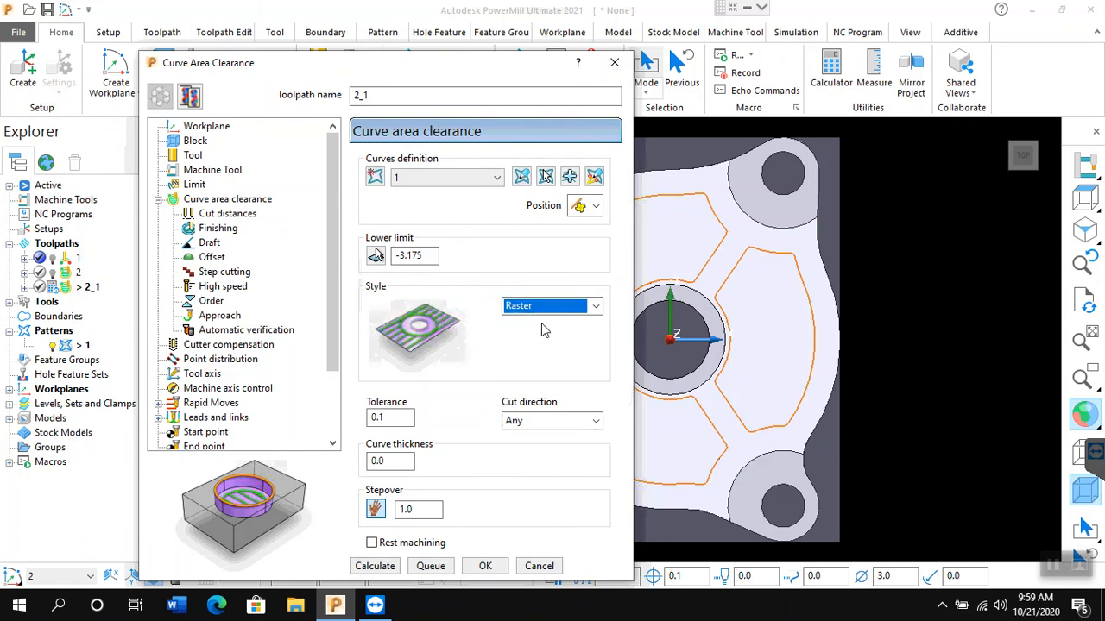
left_click(387, 567)
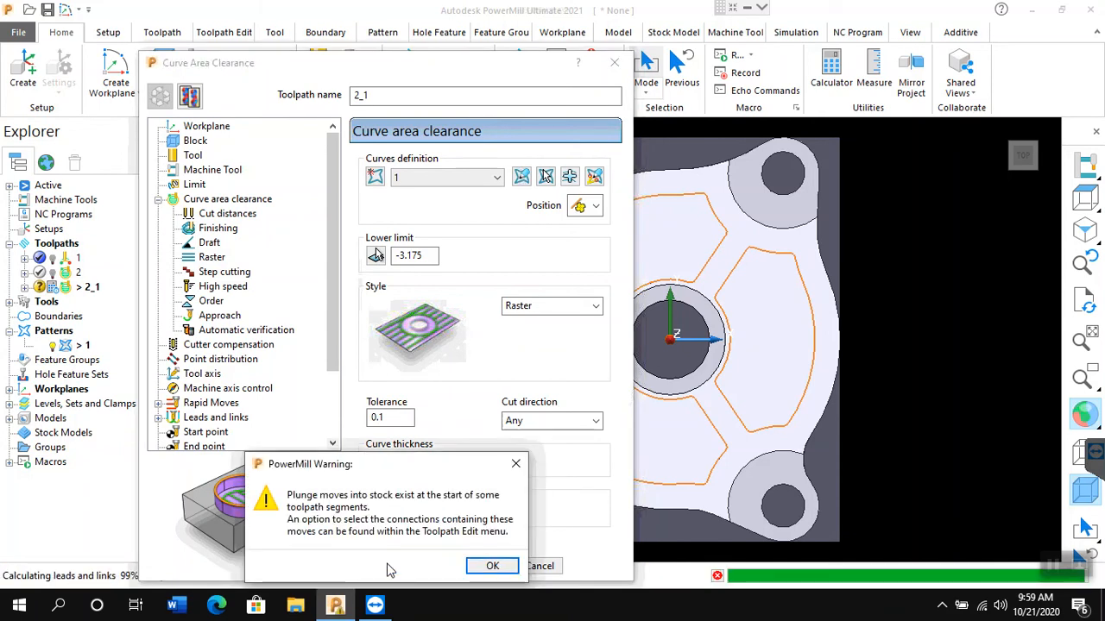
left_click(491, 566)
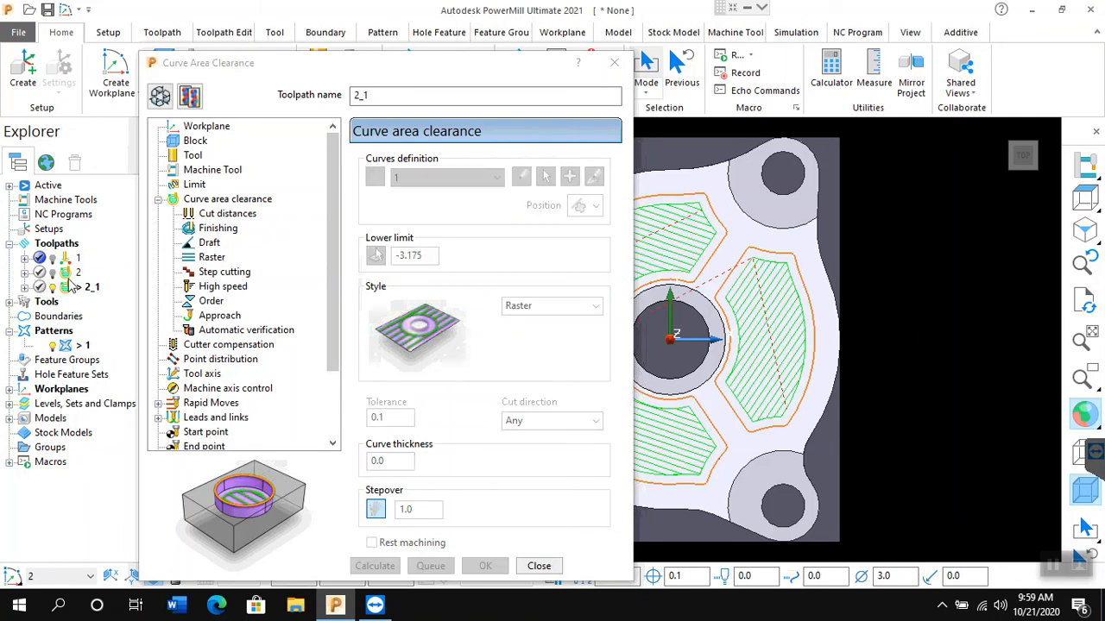
mouse_move(76, 288)
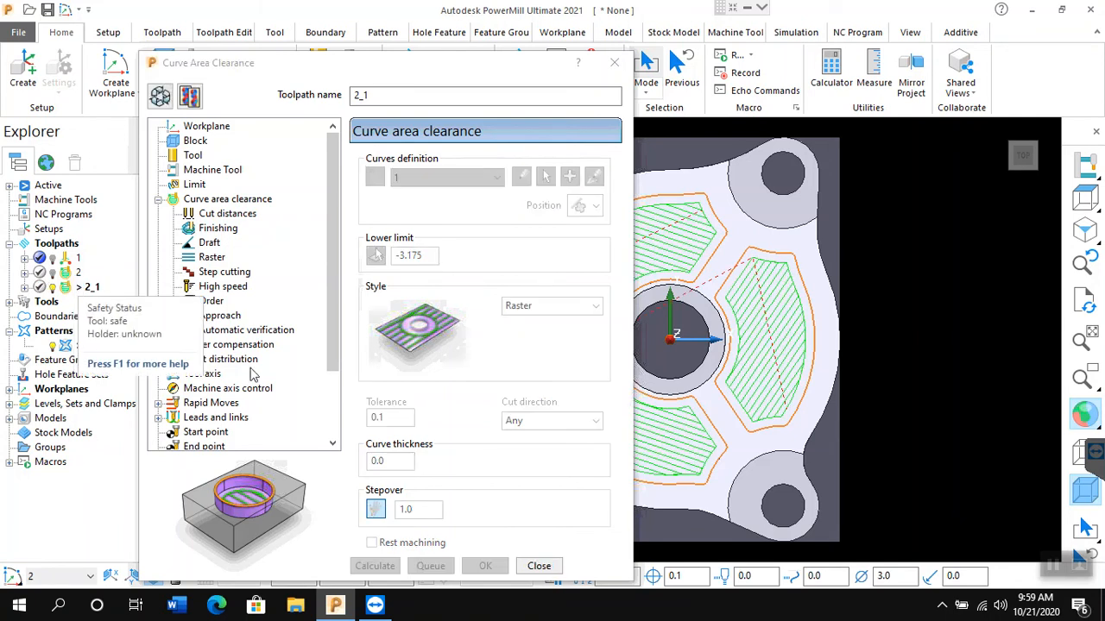
left_click(518, 565)
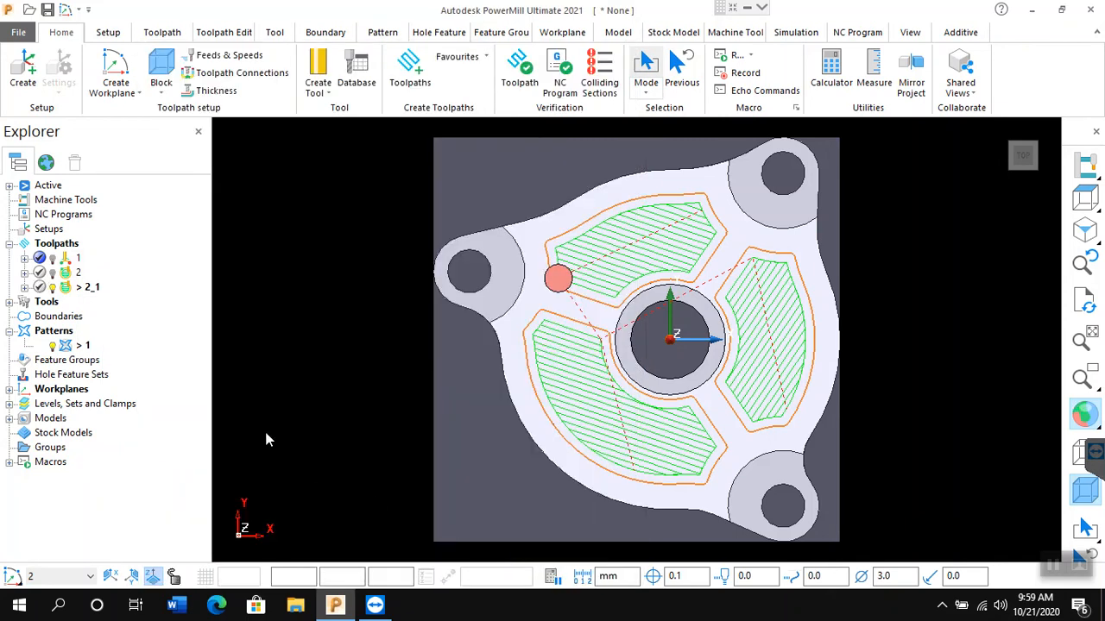
Step: Check the cutting move time and total machining time in the statistics of raster toolpath 2_1, and close the report
right_click(89, 291)
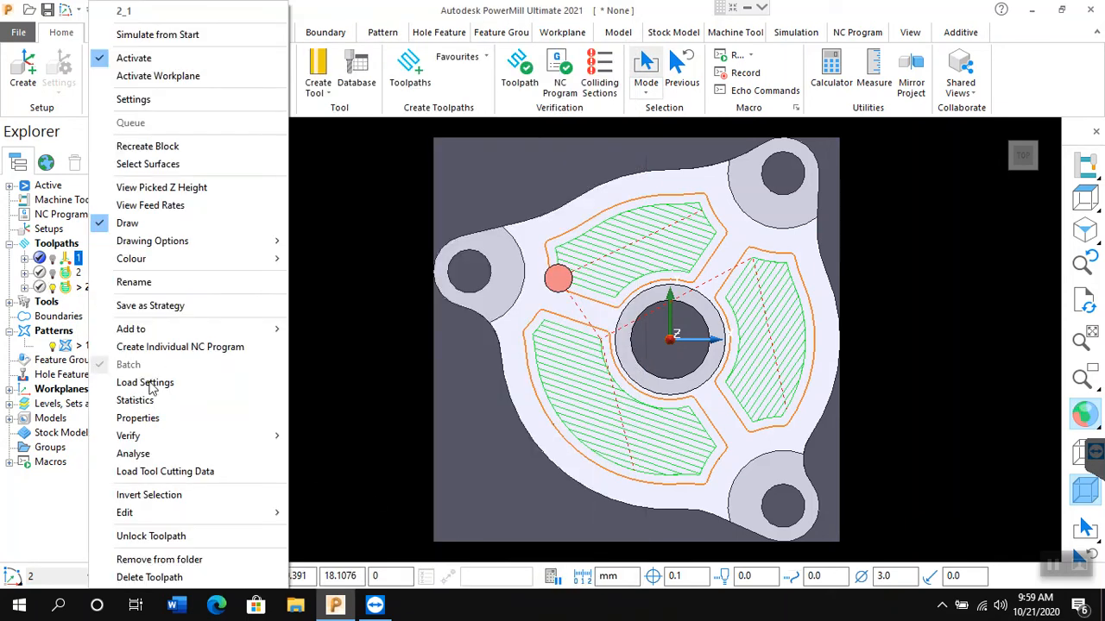
mouse_move(194, 438)
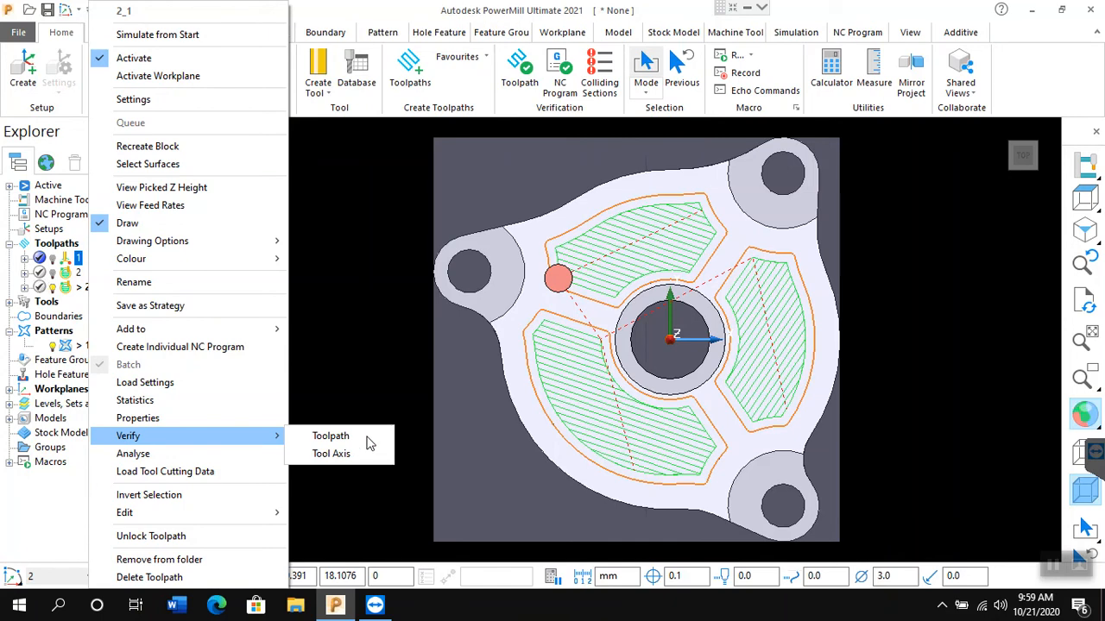
left_click(201, 406)
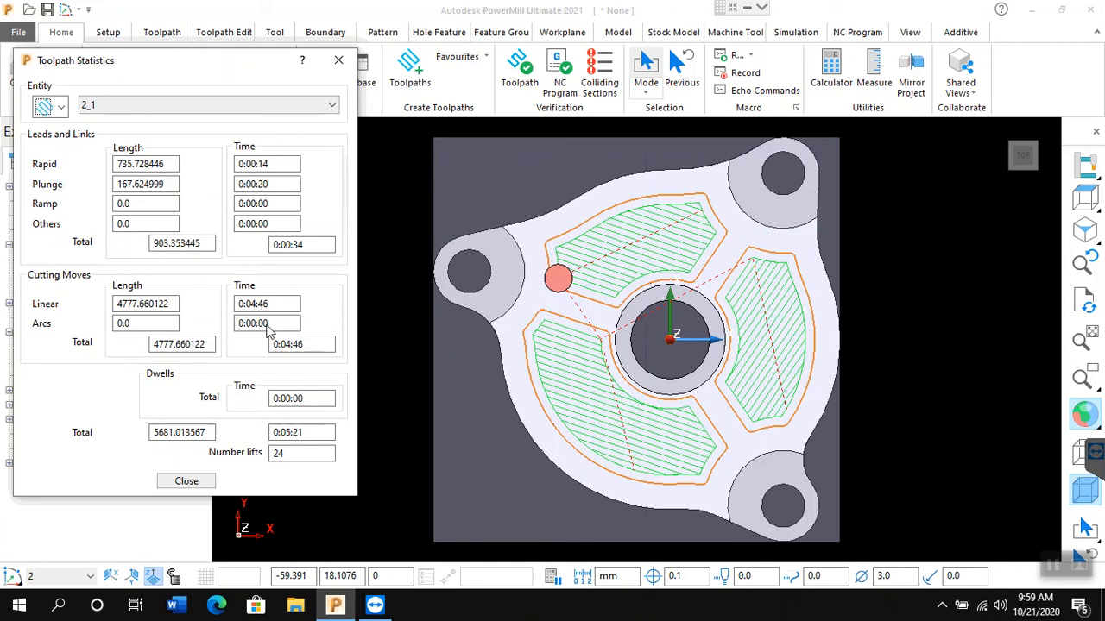
double_click(309, 344)
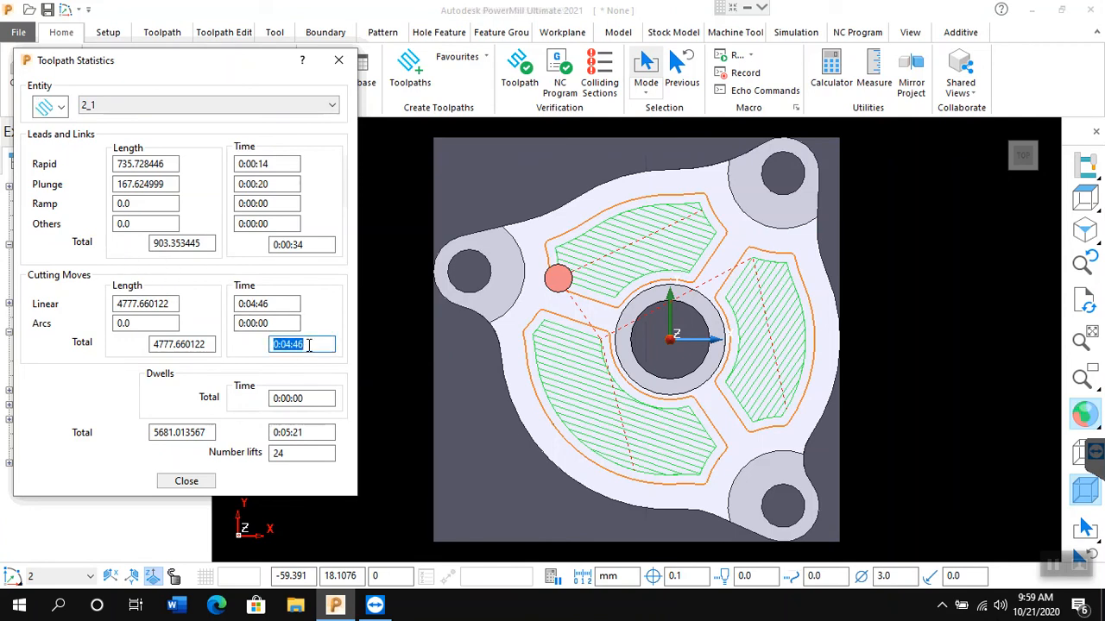
left_click(307, 436)
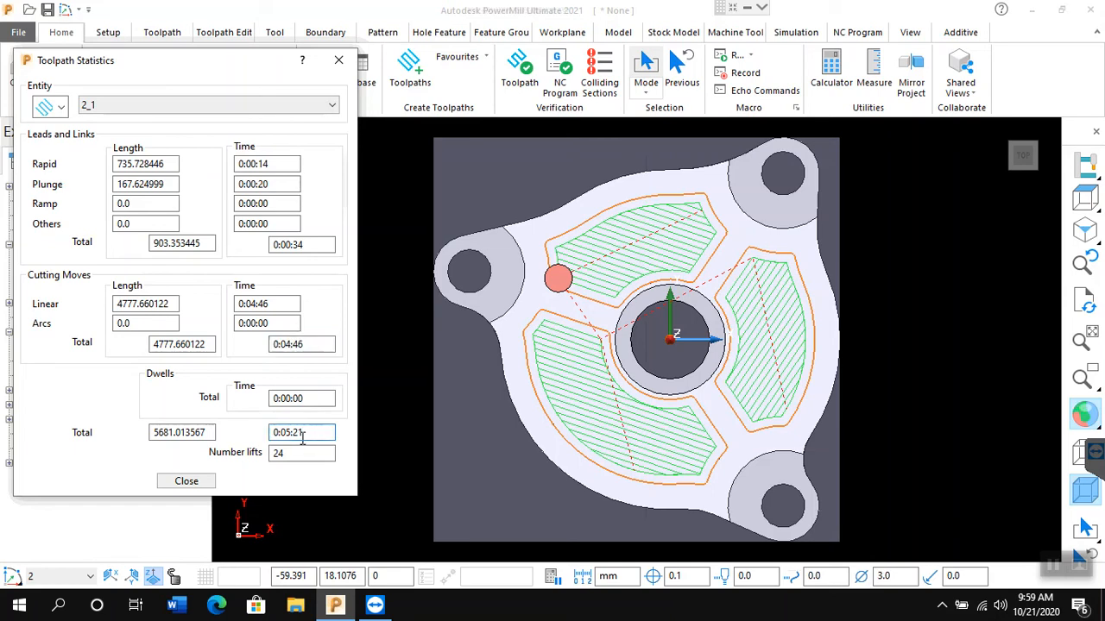
left_click(338, 59)
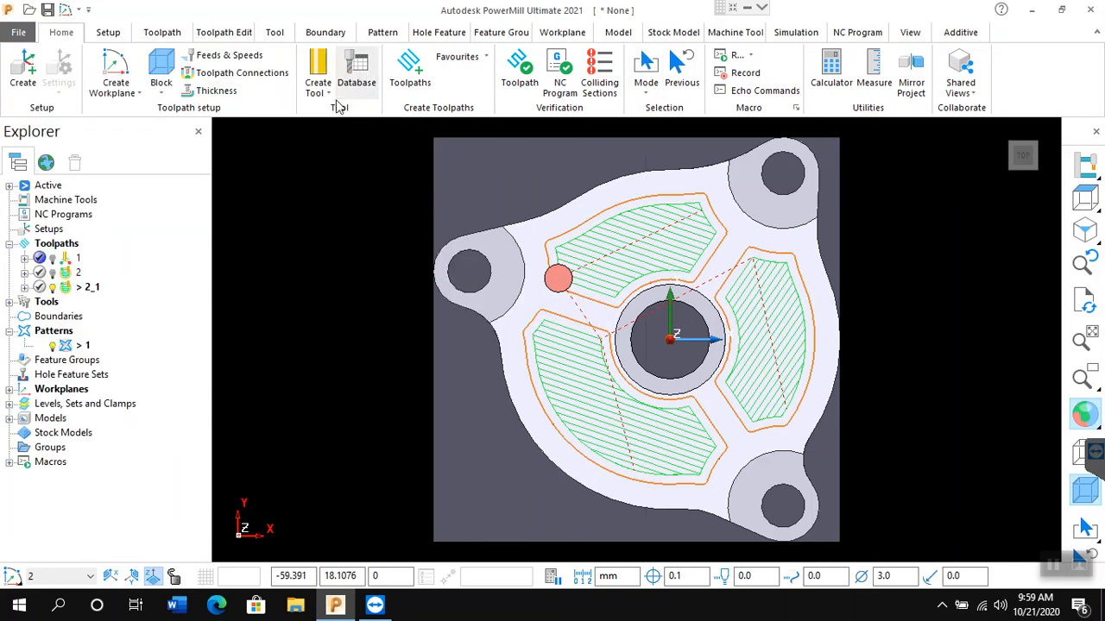
Step: Check the total machining time in the statistics of the Offset-style toolpath 2, and close the report
right_click(71, 278)
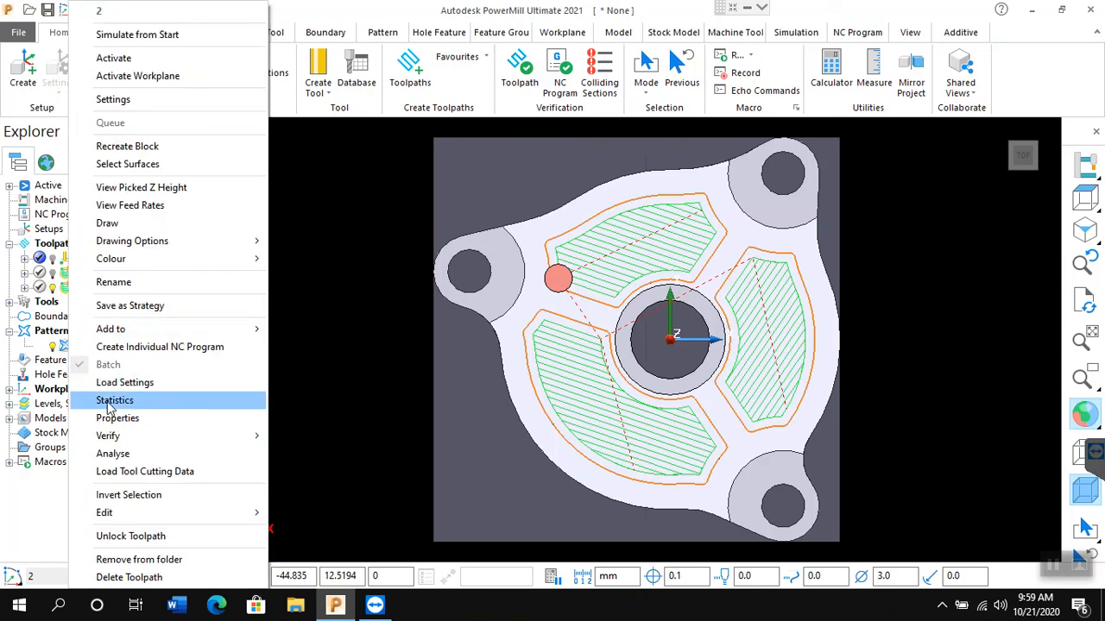
left_click(110, 402)
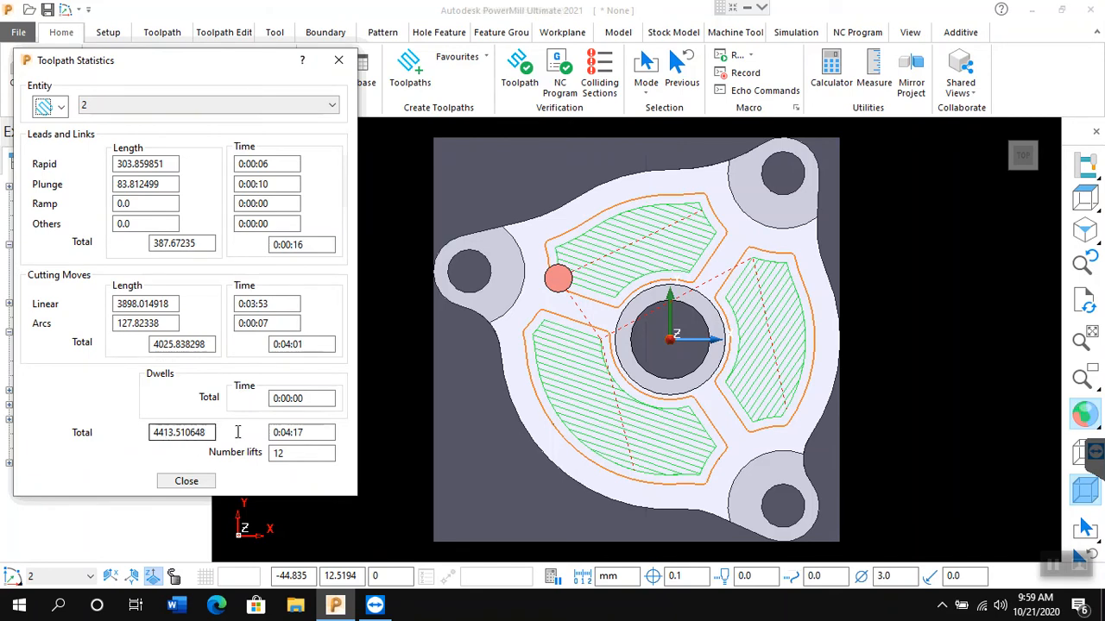
left_click(289, 439)
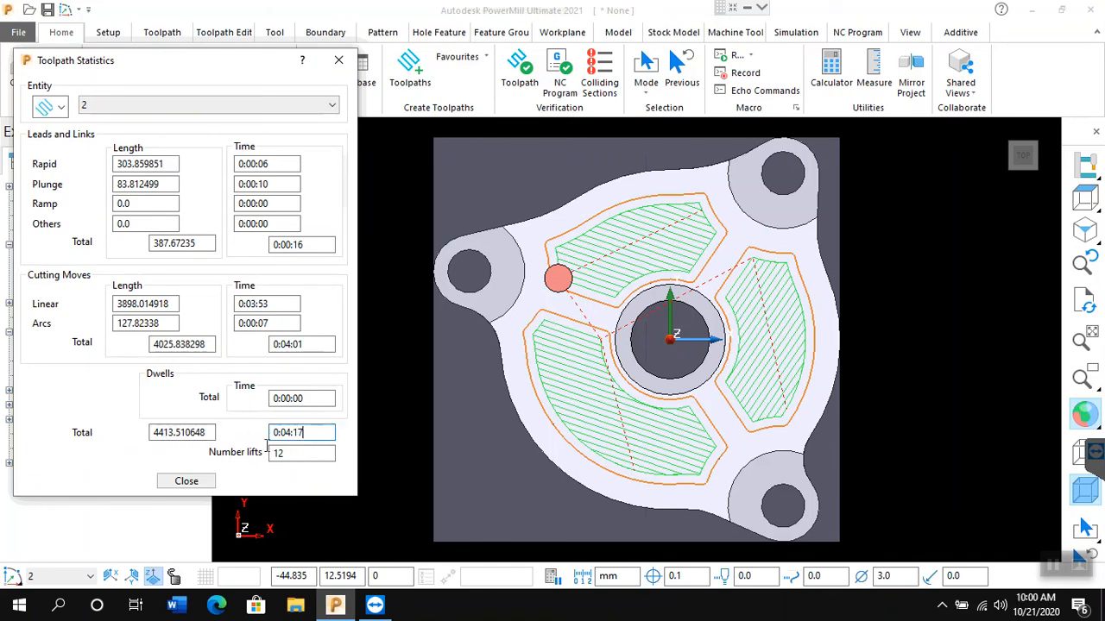
left_click(209, 483)
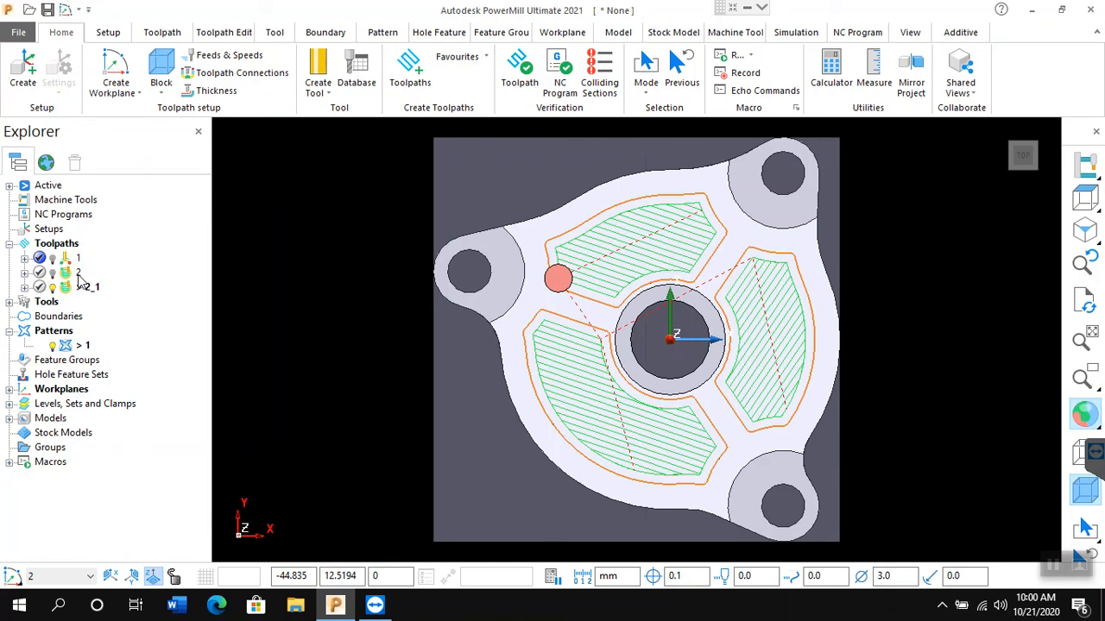
Step: Activate toolpath 2 and inspect its offset passes in the three pockets from an isometric view
left_click(78, 274)
right_click(78, 279)
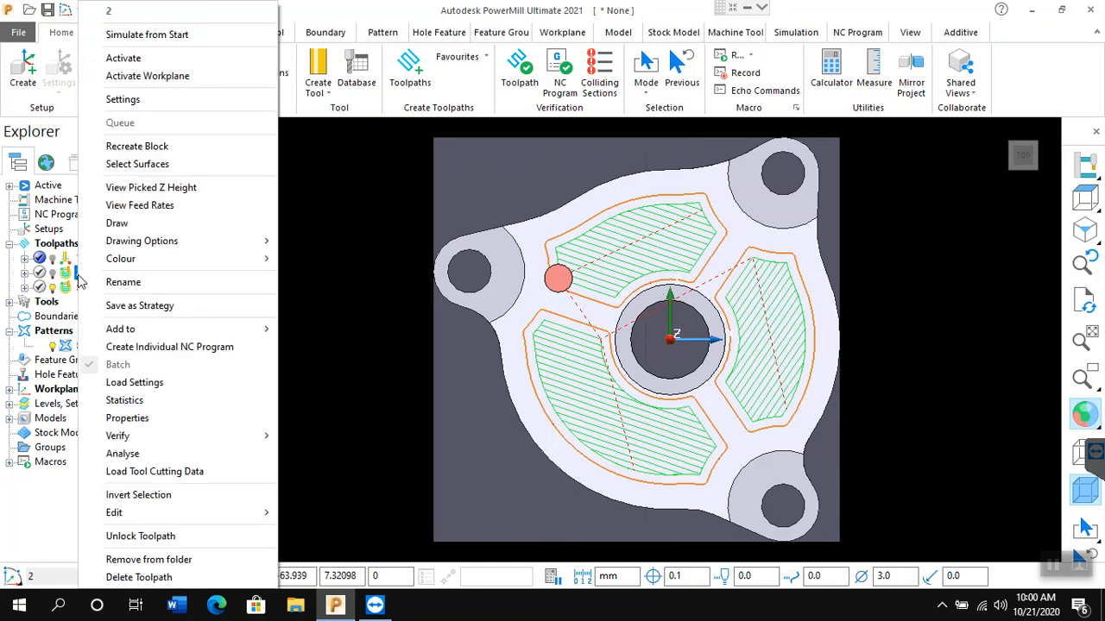
left_click(124, 59)
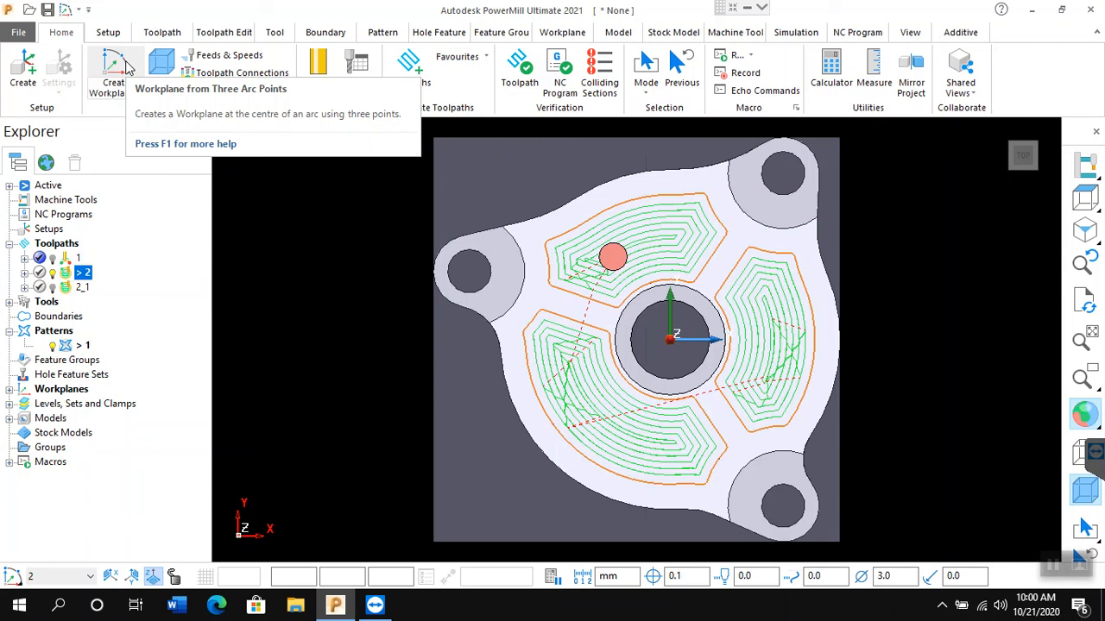
left_click(1087, 235)
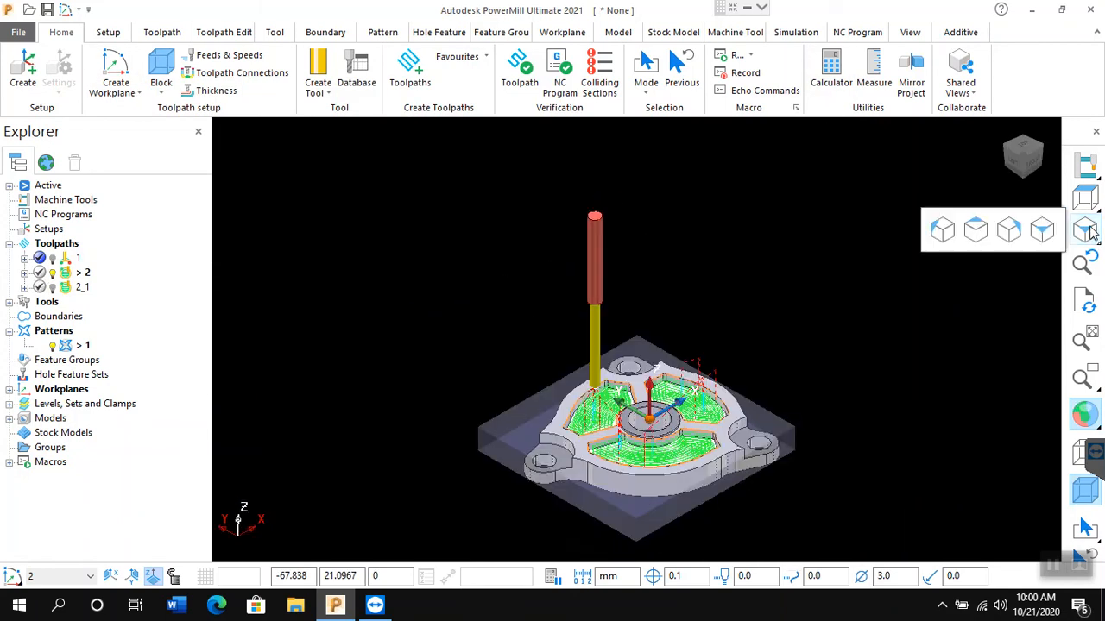
scroll(667, 498, "up", 5)
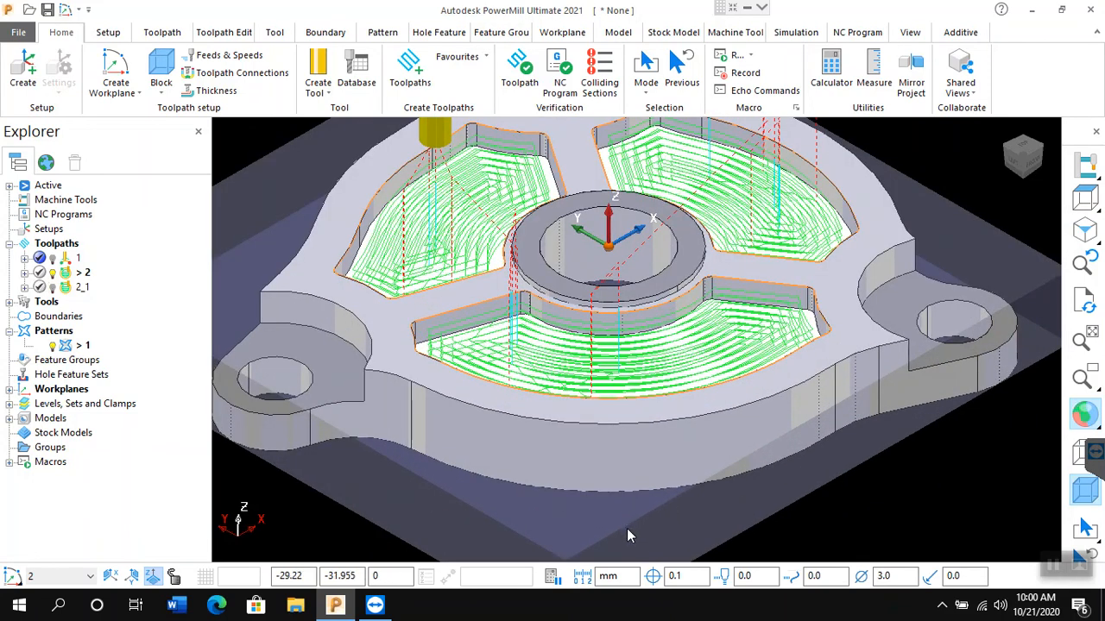
scroll(627, 528, "down", 5)
scroll(602, 563, "up", 2)
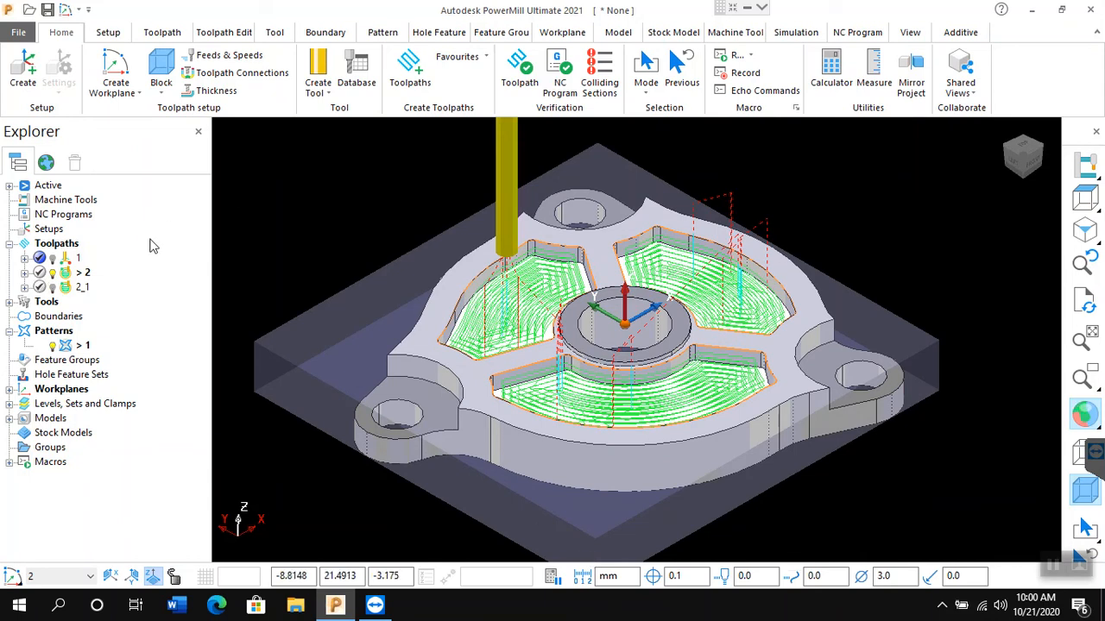
Step: Open the settings of toolpath 2_1 and create a new toolpath as a copy of it
right_click(60, 294)
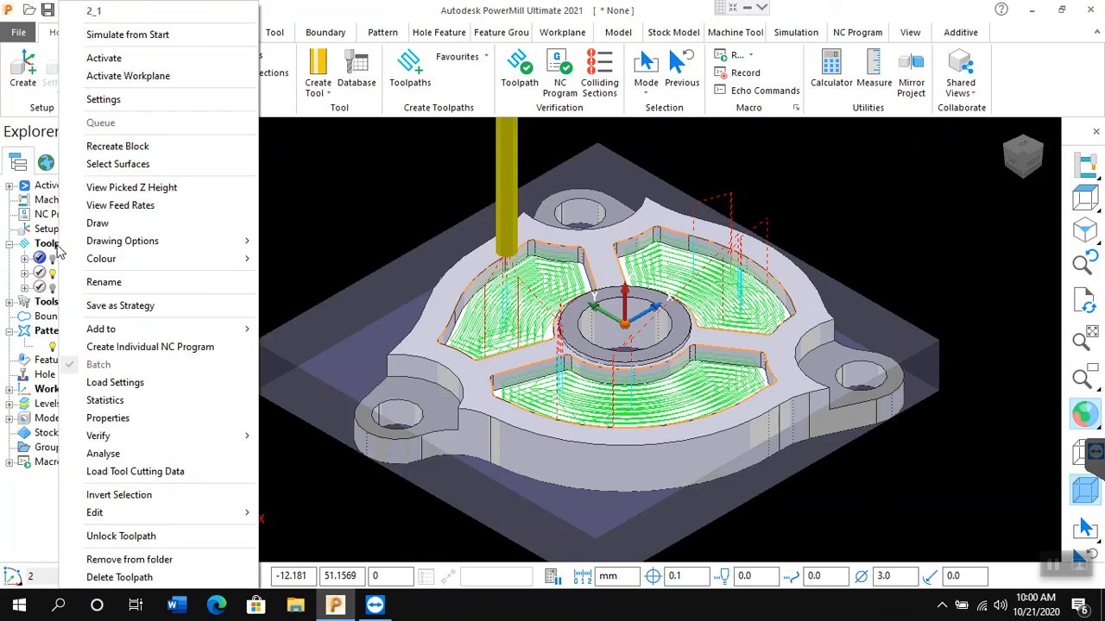
left_click(103, 100)
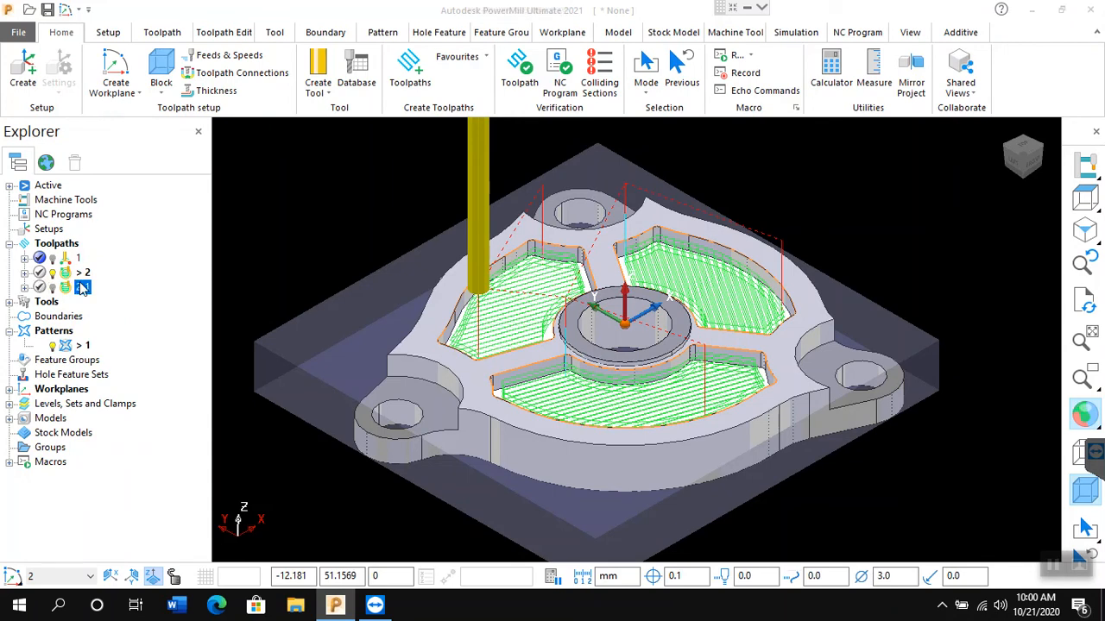
double_click(689, 399)
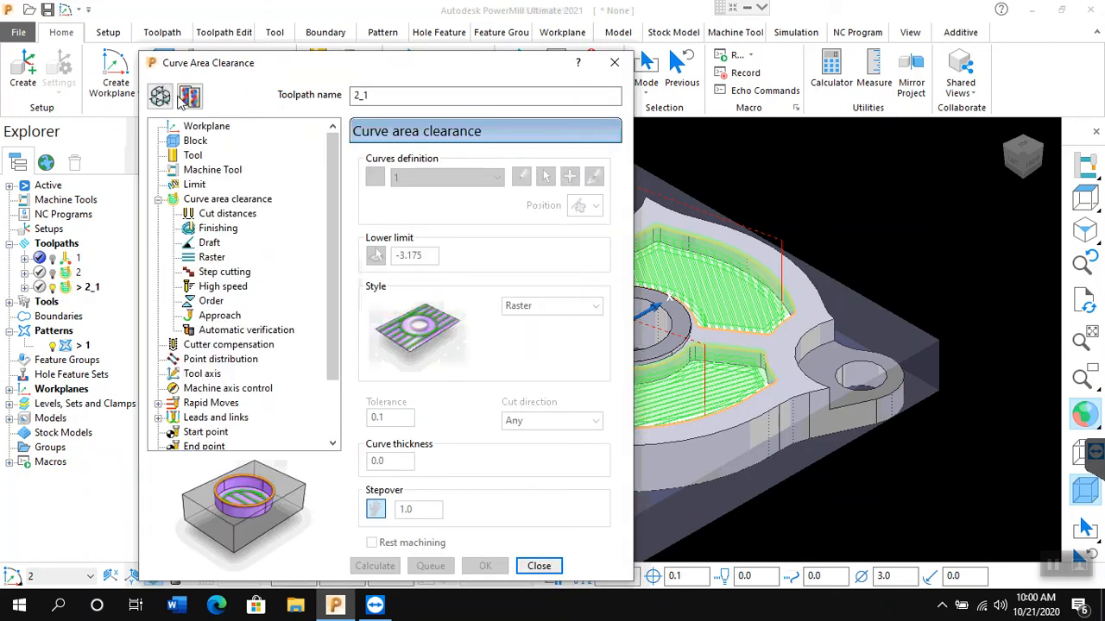
left_click(191, 97)
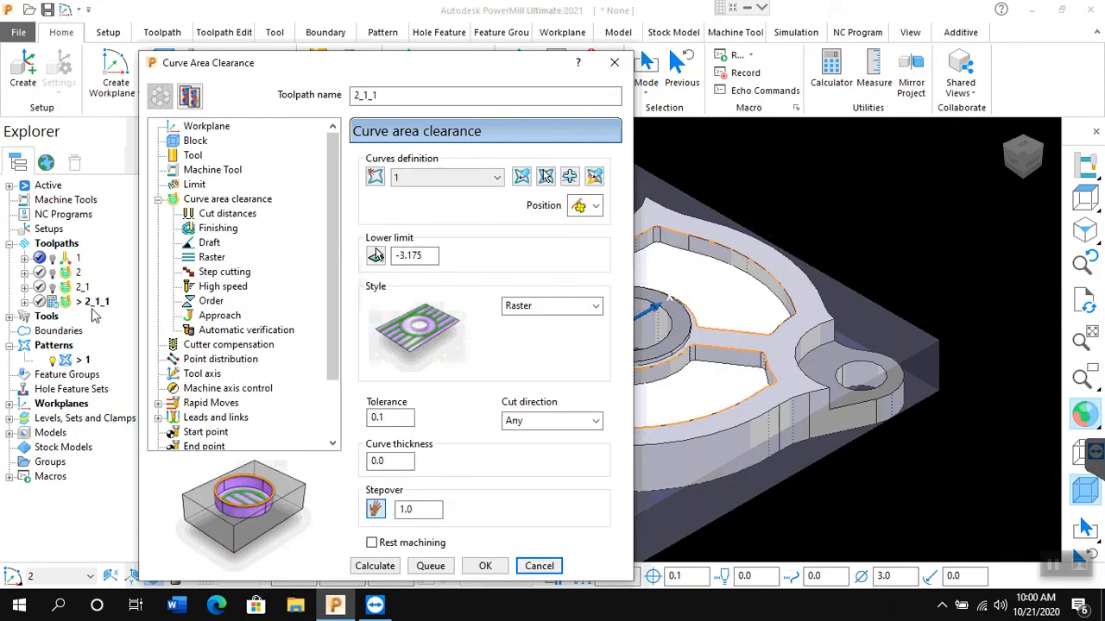
Step: Set the copied toolpath's style to Vortex, calculate it, and close the curve area clearance form
left_click(592, 309)
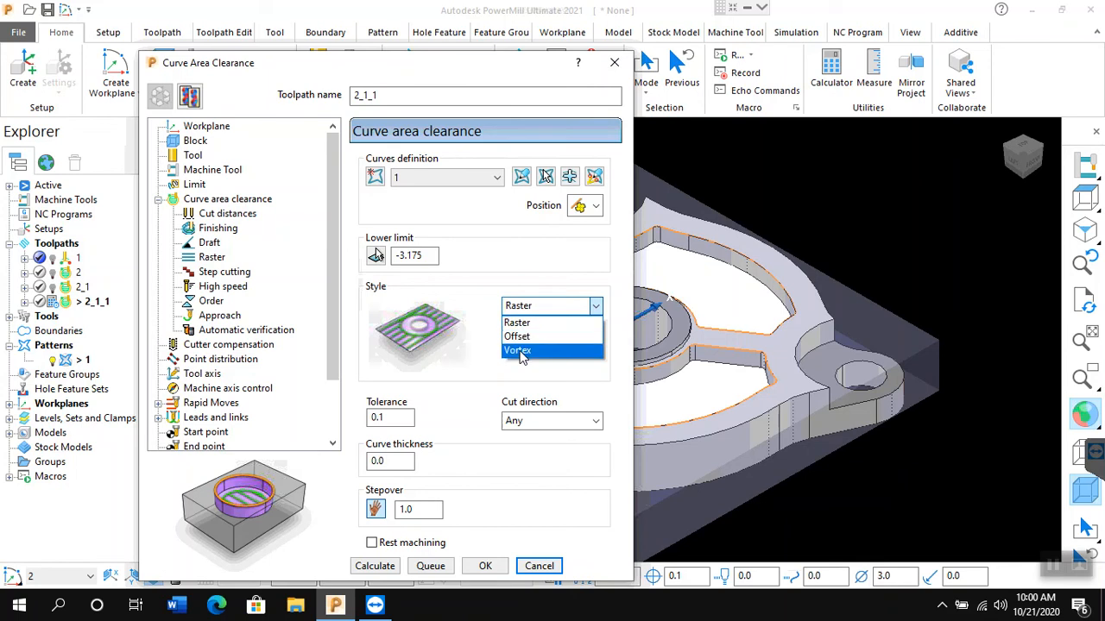
left_click(517, 350)
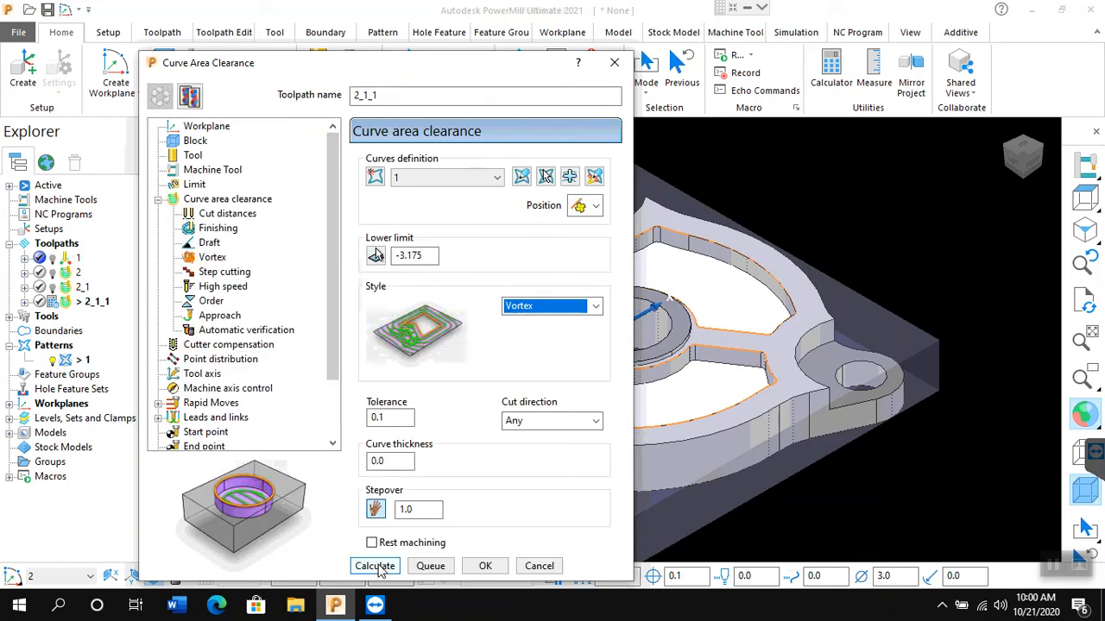
left_click(489, 566)
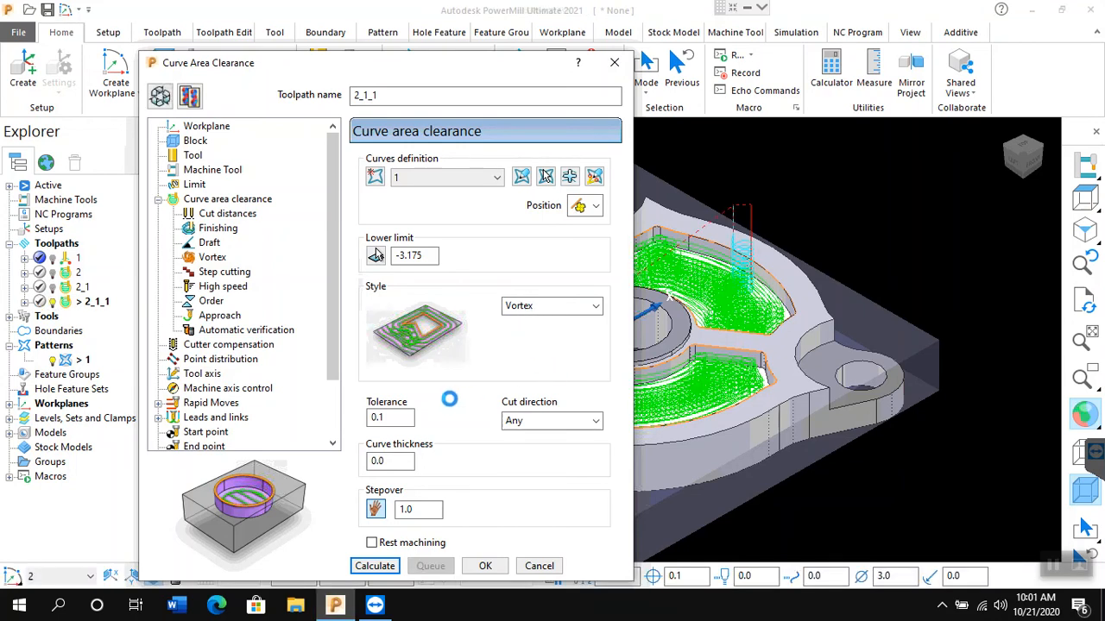
left_click(538, 566)
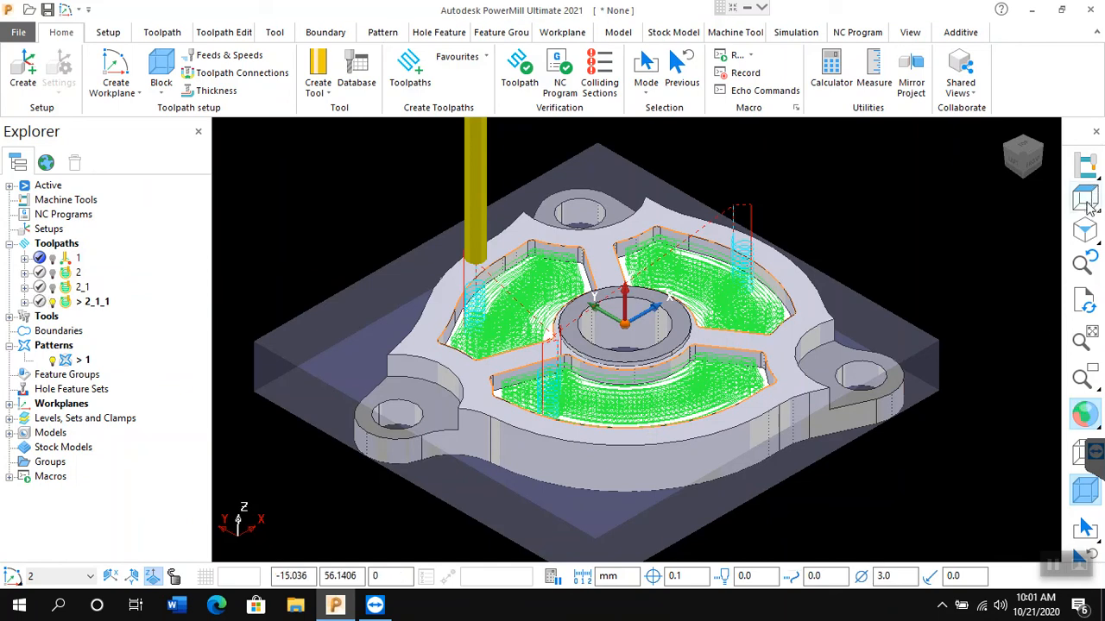
Step: Inspect the Vortex toolpath in the three pockets from the top and in an isometric view
left_click(1086, 201)
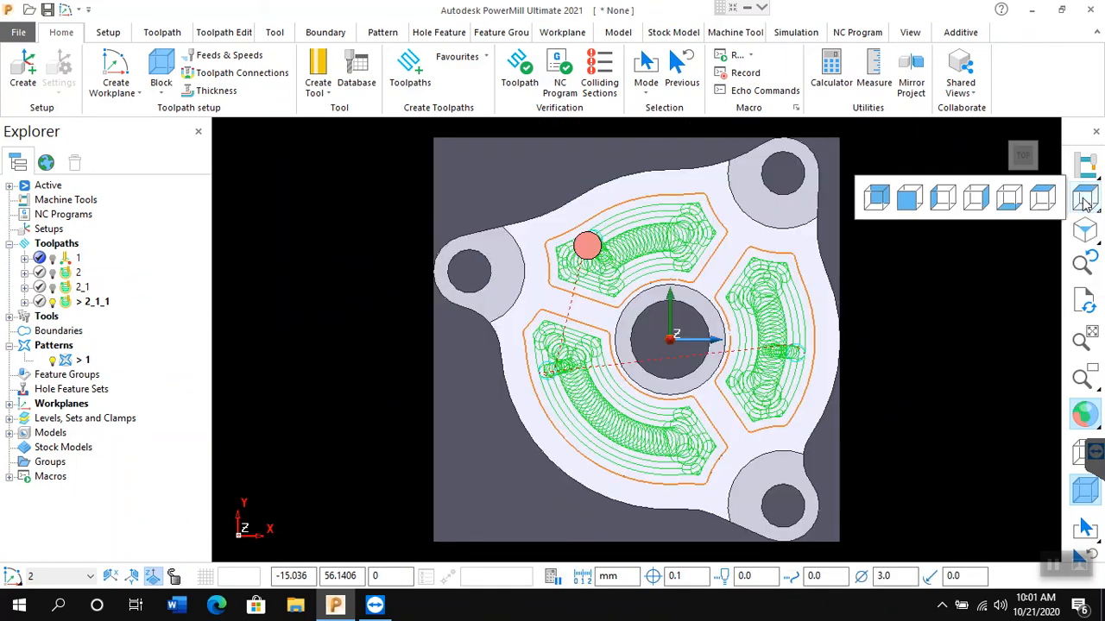
left_click(1087, 235)
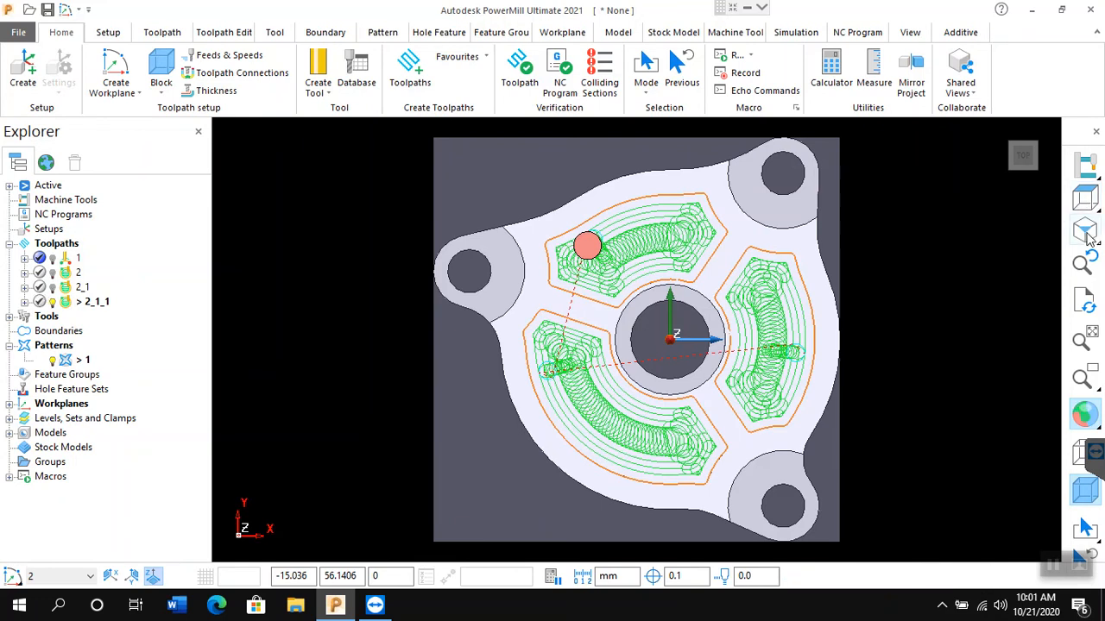
scroll(652, 469, "up", 3)
scroll(640, 386, "down", 2)
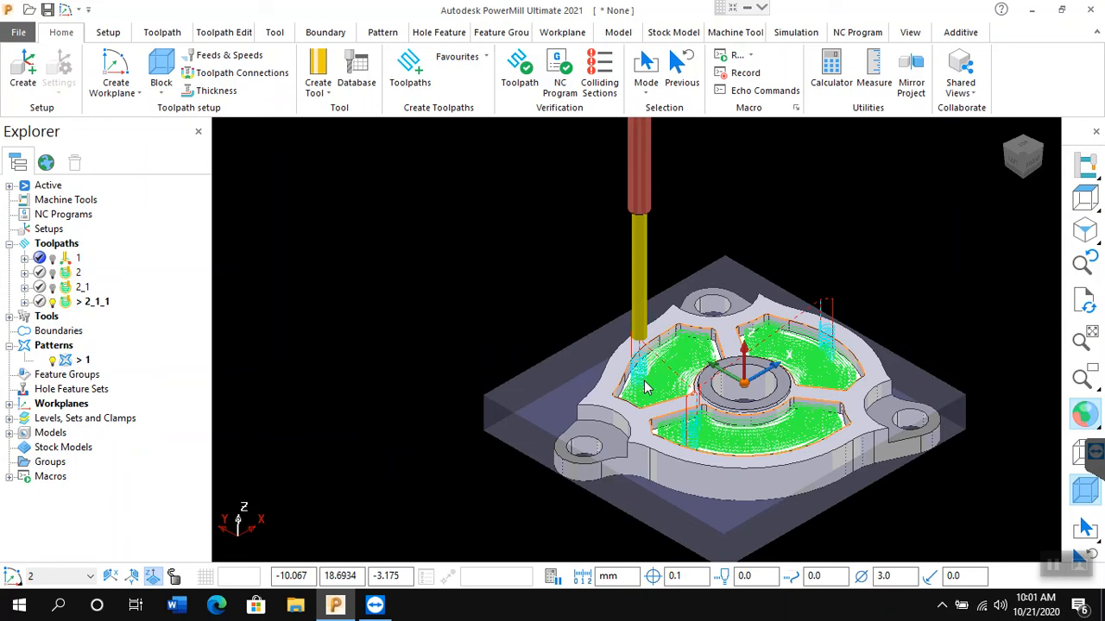
scroll(543, 381, "up", 1)
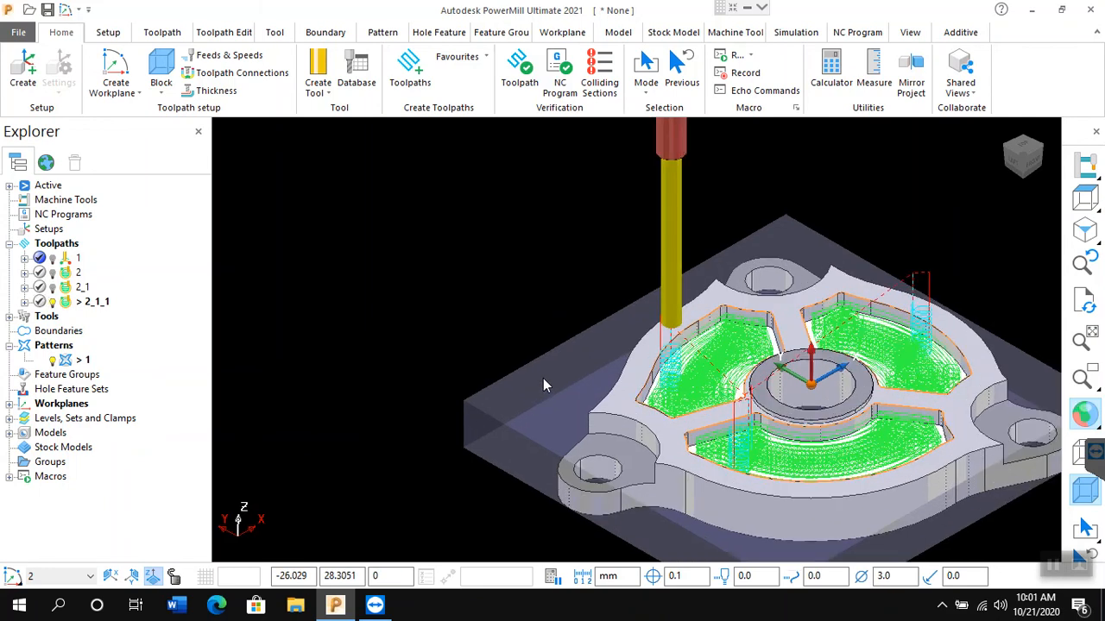
Step: Activate toolpath 2_1 followed by toolpath 2 to compare their raster and offset passes in the pockets
left_click(82, 289)
right_click(85, 291)
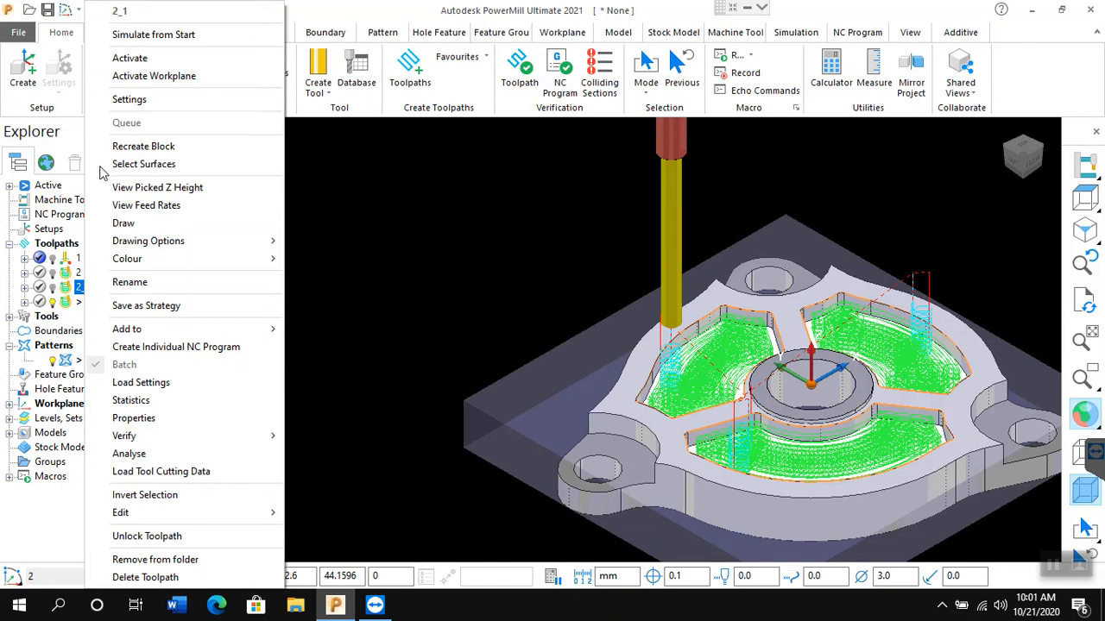
left_click(142, 59)
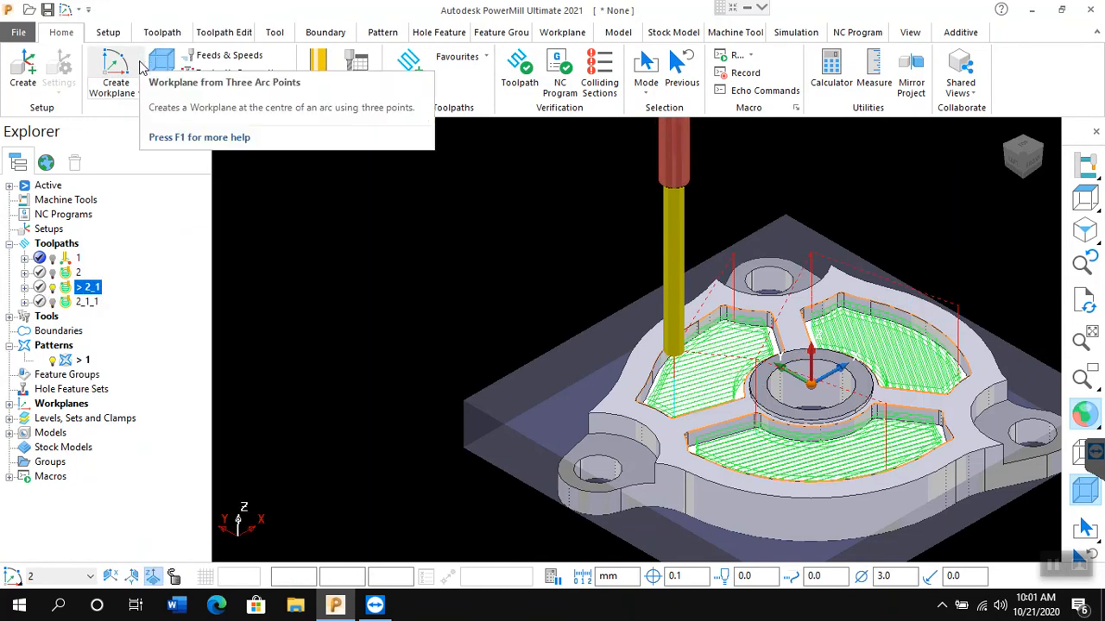
right_click(78, 273)
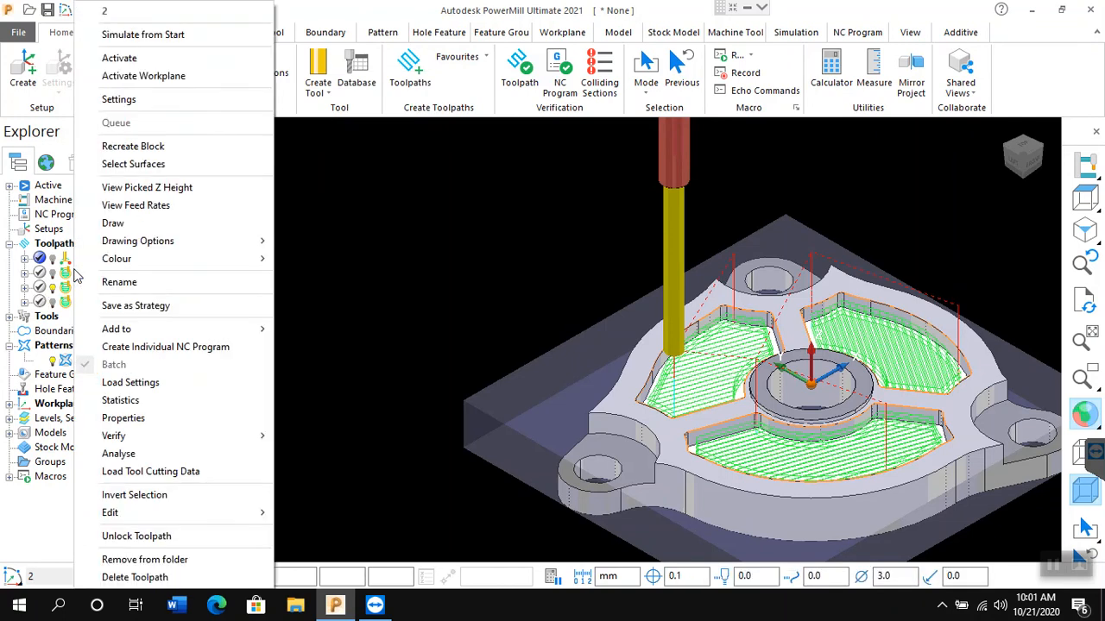
left_click(120, 58)
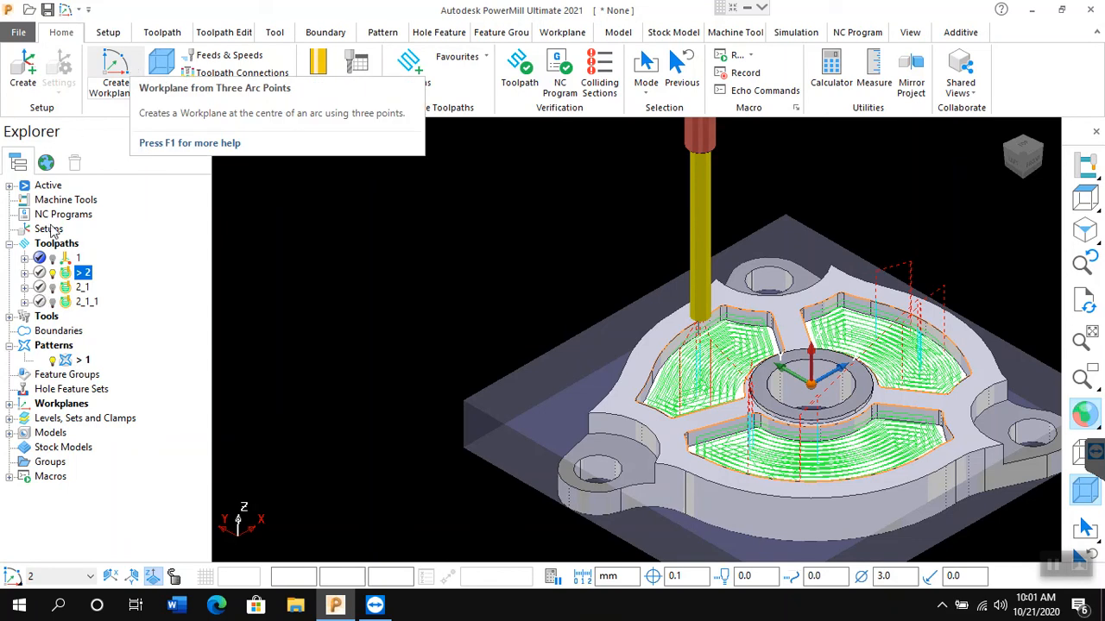
Step: Activate toolpath 1 to display its passes along the pocket walls, and clear the selection
right_click(75, 261)
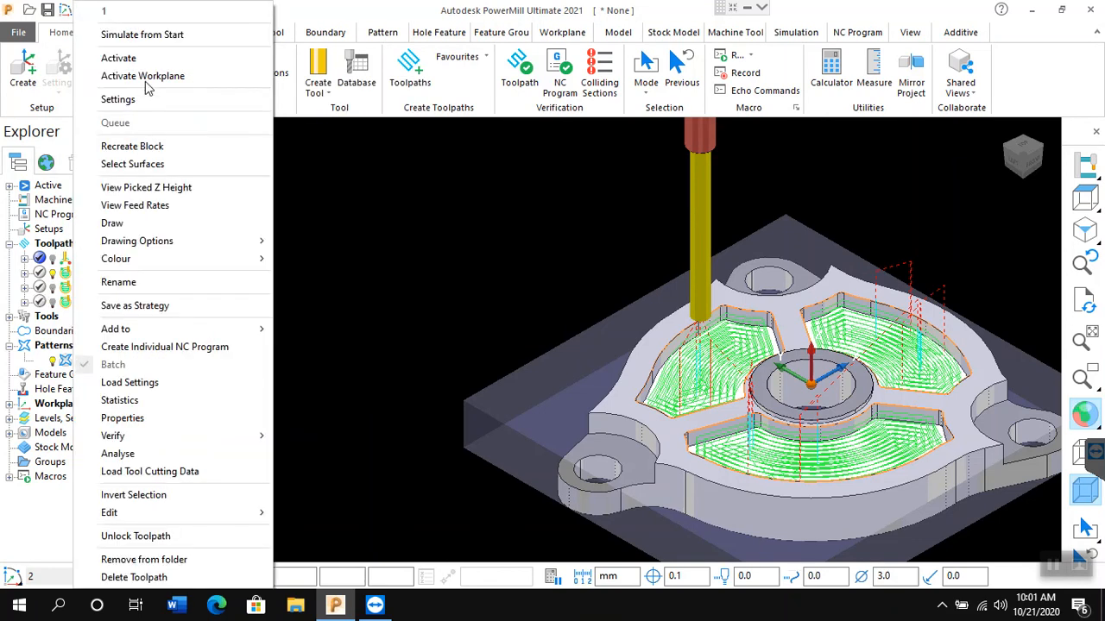
left_click(121, 61)
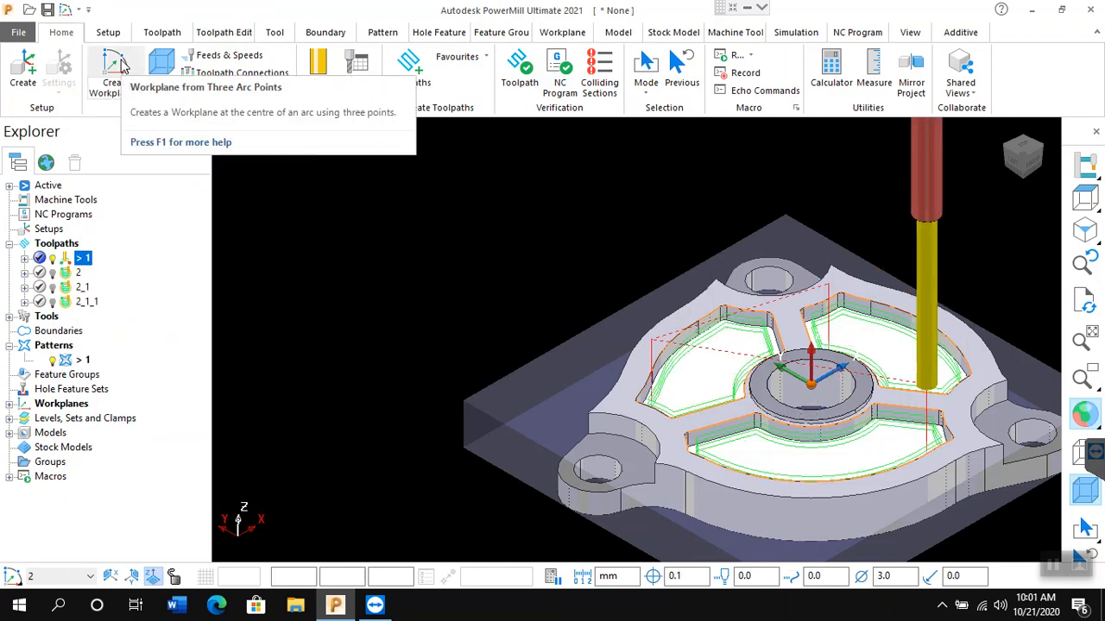
left_click(301, 274)
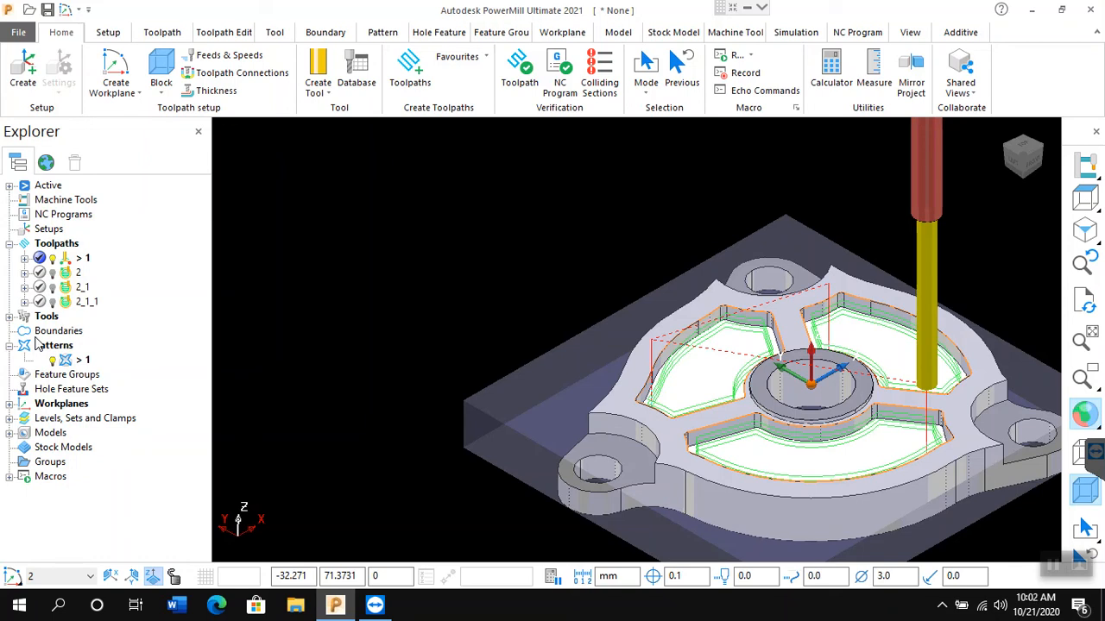
Step: Create an individual NC program from toolpath 1 and draw that program in the model view
right_click(83, 260)
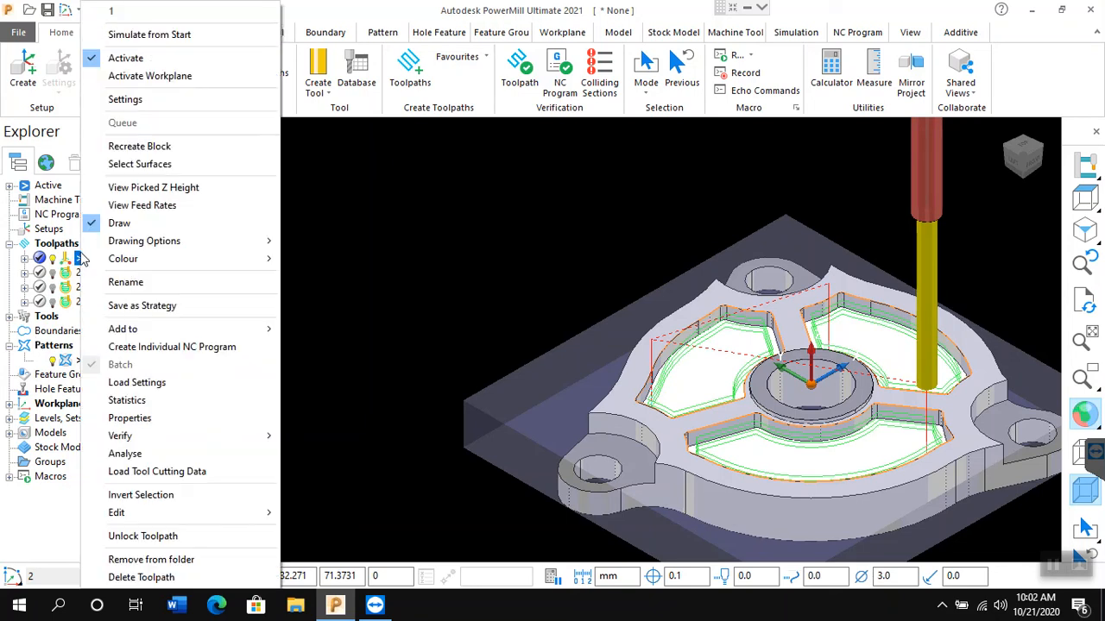
left_click(135, 347)
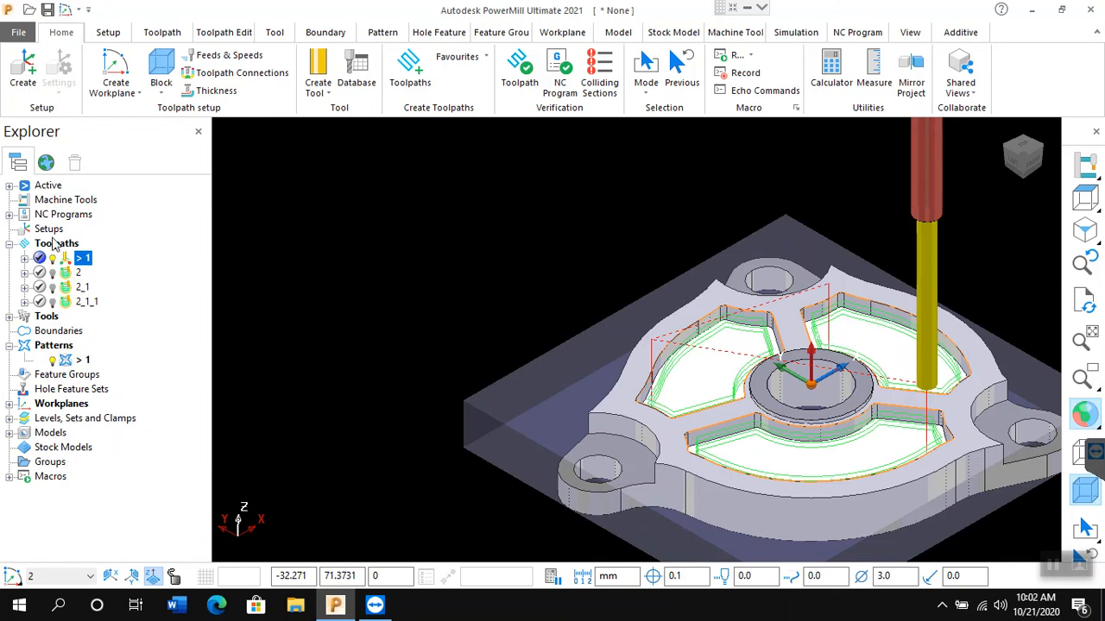
left_click(10, 215)
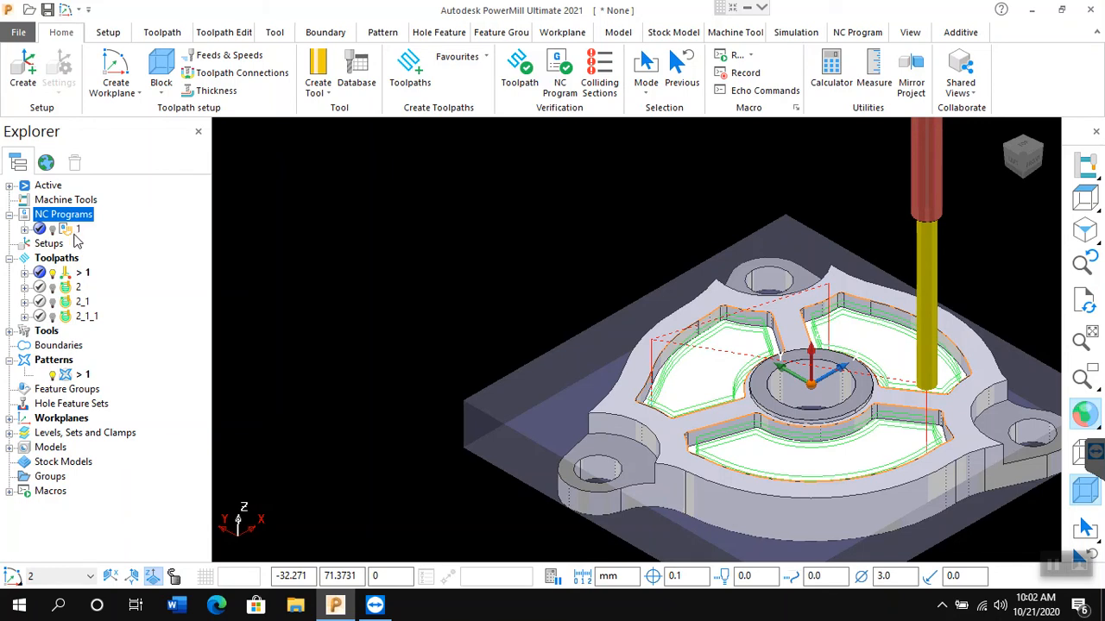
left_click(54, 230)
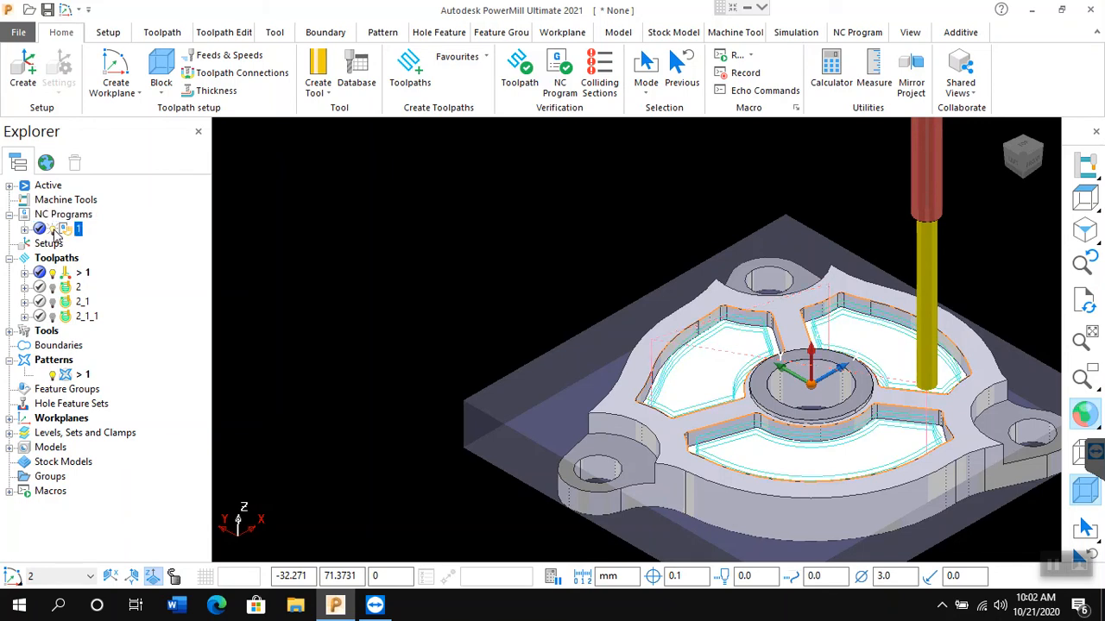
Step: Hide the stock block and display the flange model with plain shading
left_click(1085, 505)
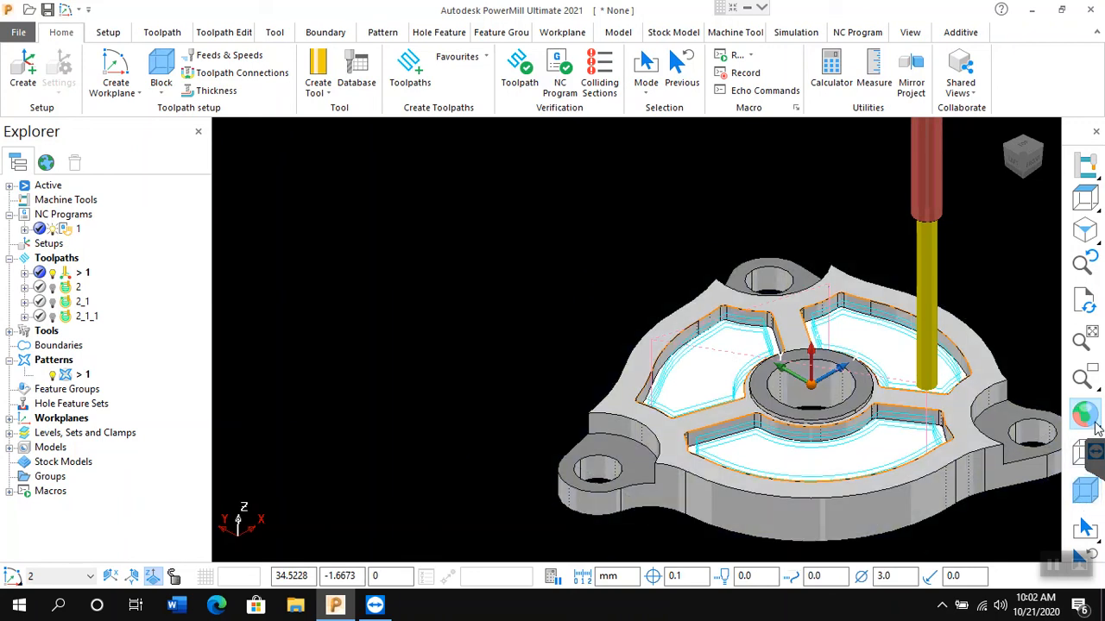
mouse_move(1090, 423)
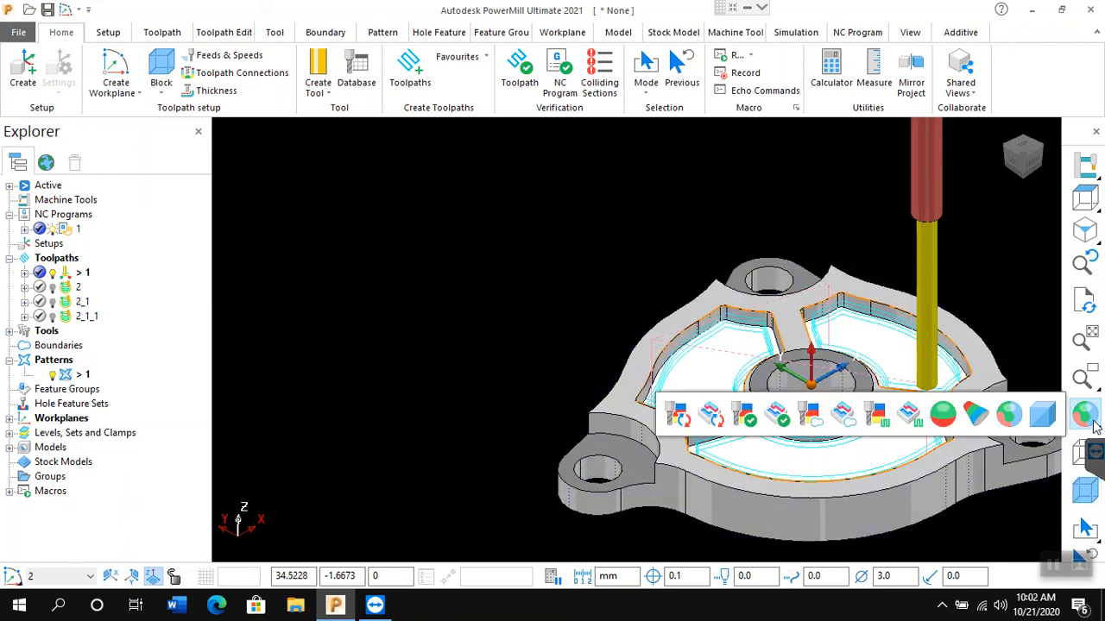
left_click(1044, 416)
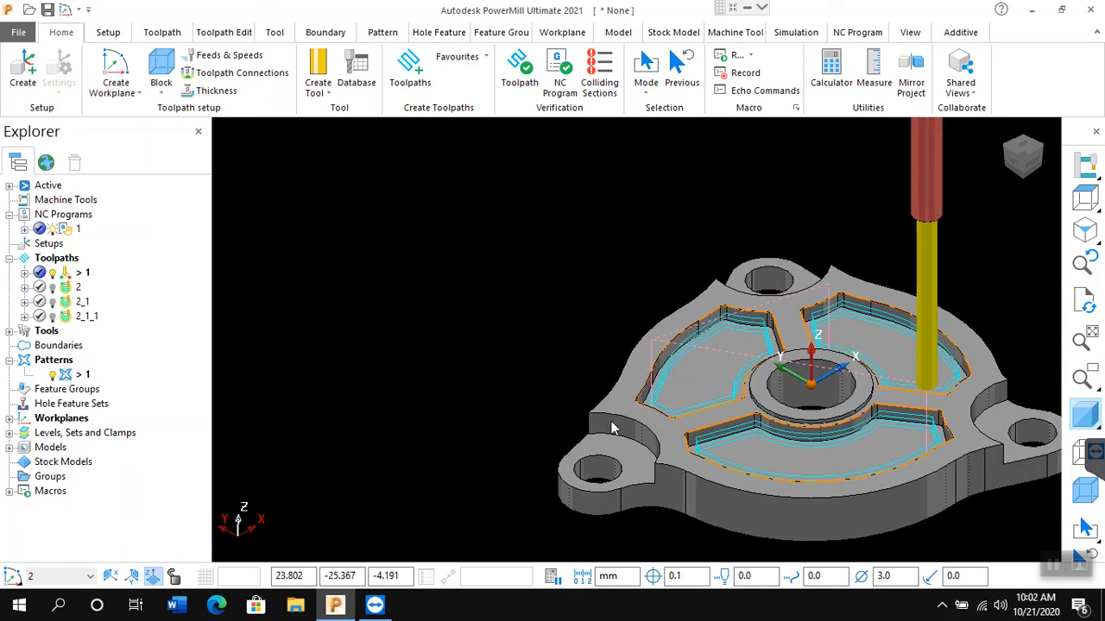
Step: Activate NC program 1, open its settings, and select toolpath 1 in its toolpath list
right_click(74, 233)
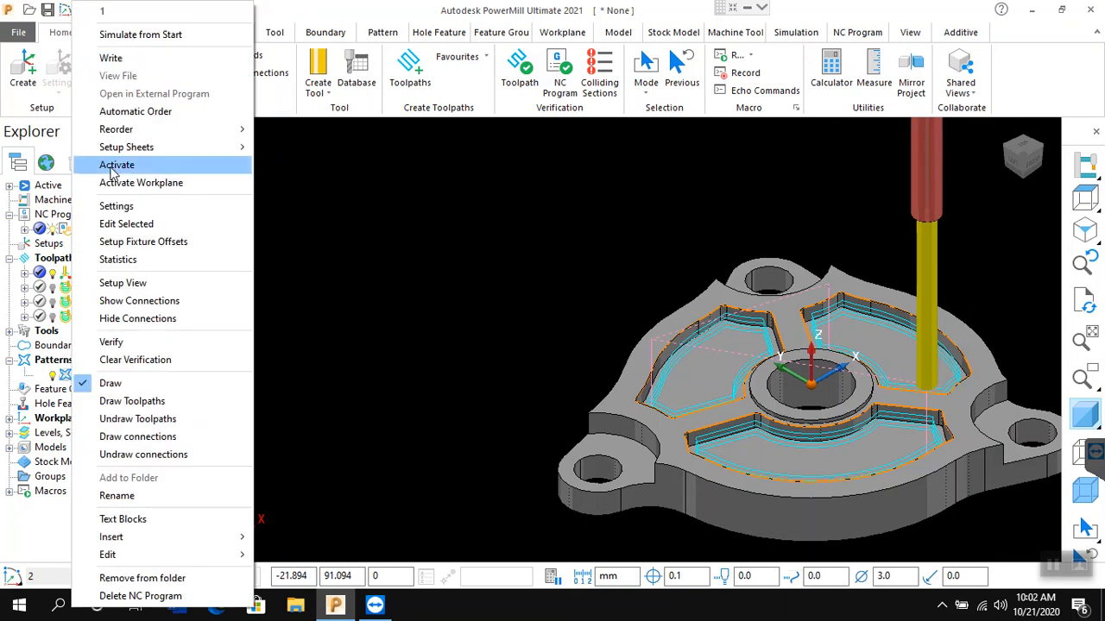
left_click(111, 170)
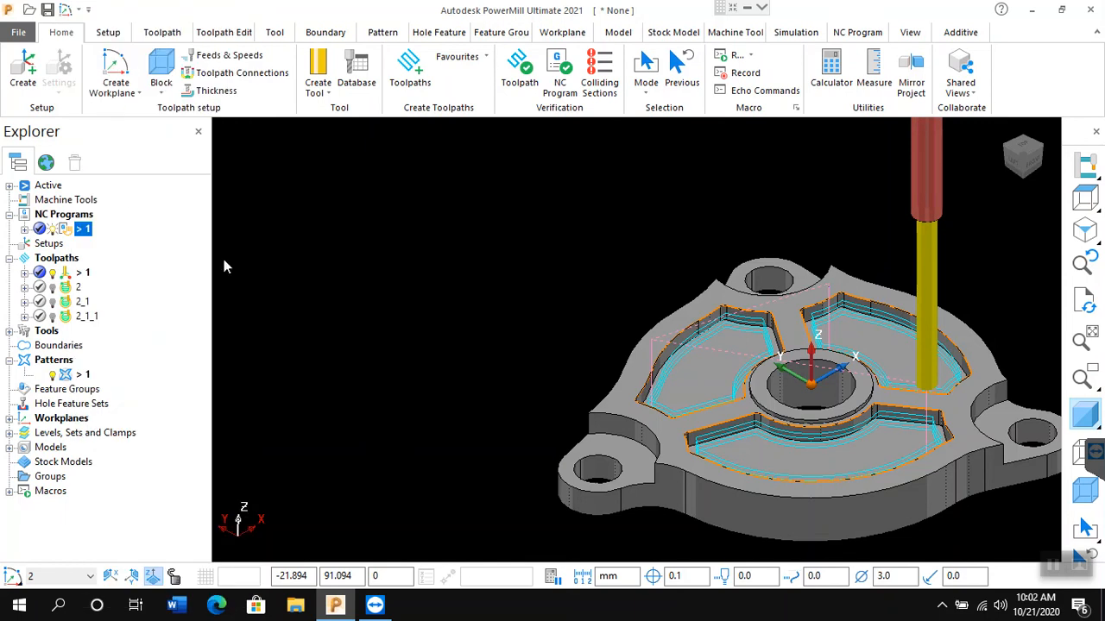
right_click(86, 232)
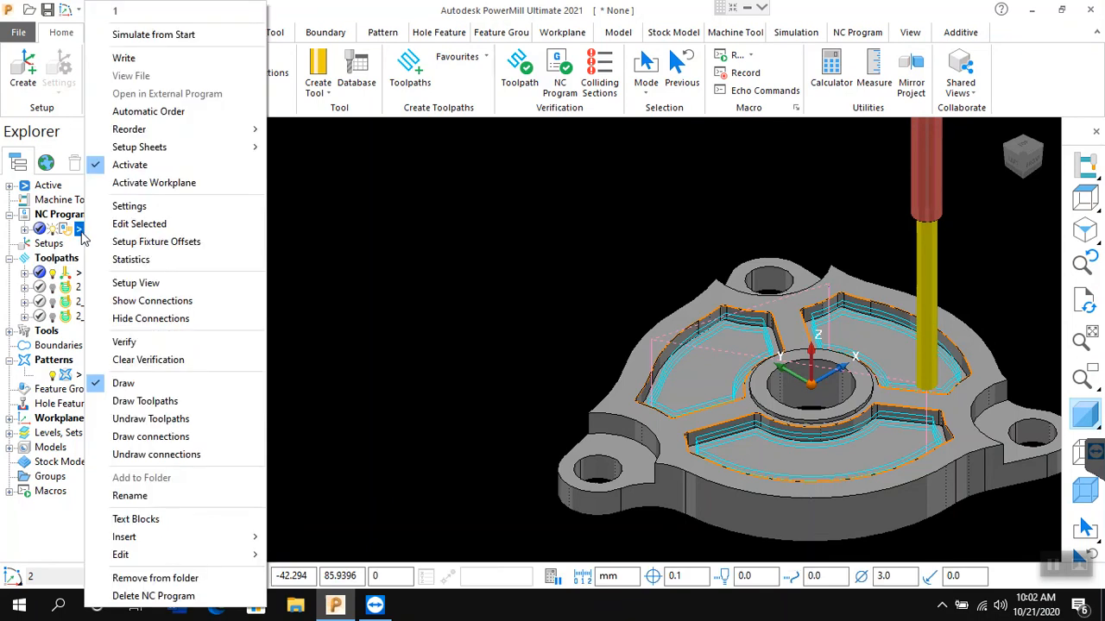
left_click(133, 212)
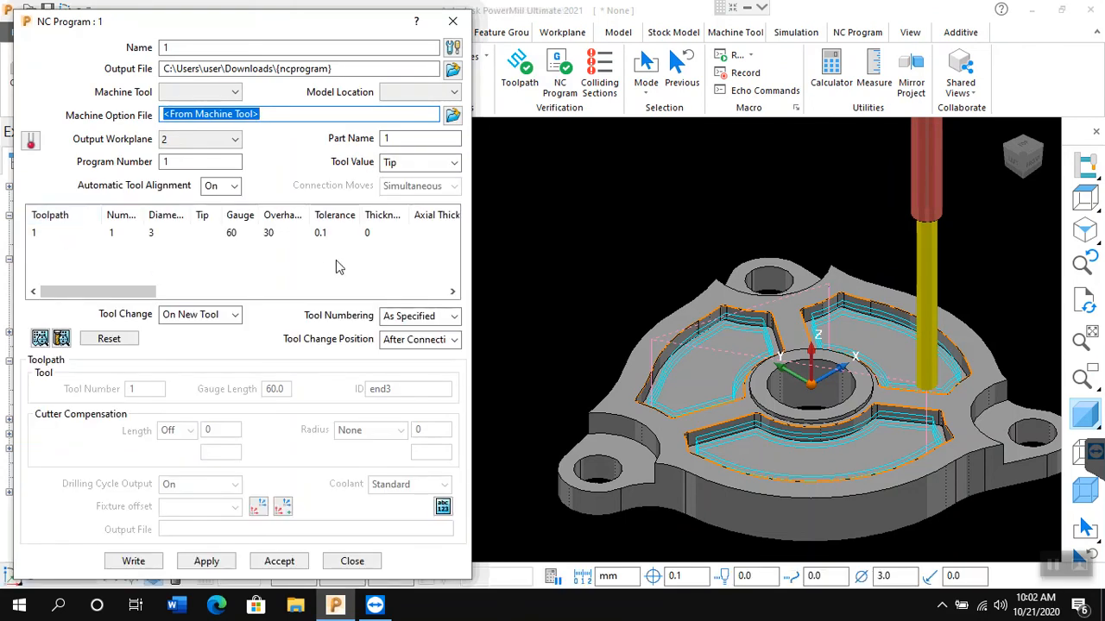
left_click(58, 234)
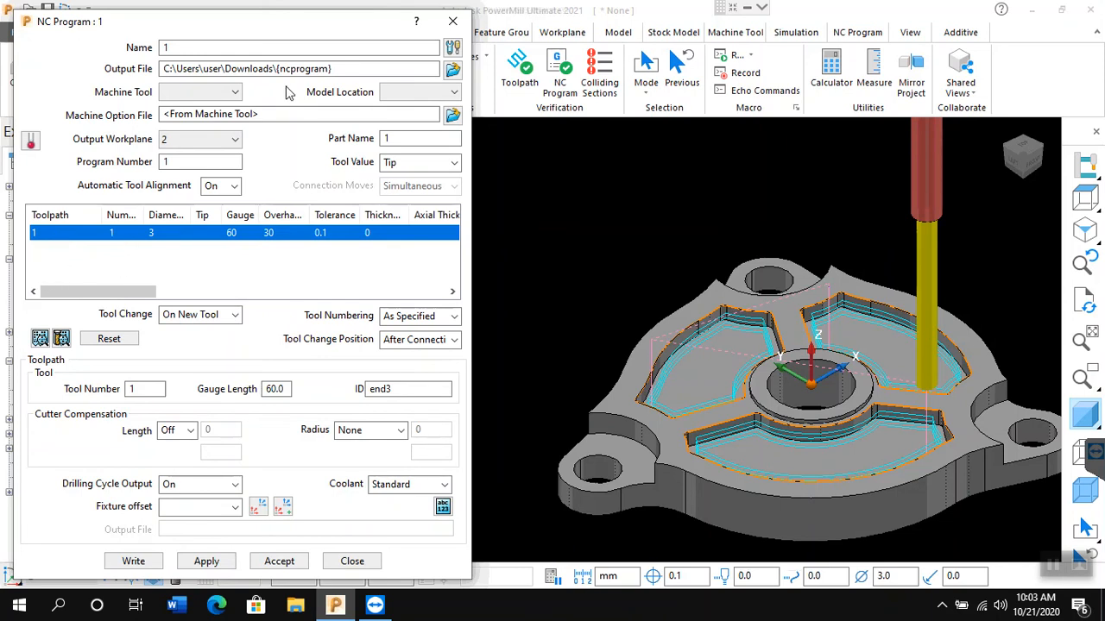
Step: Browse for the NC program's output location and choose New folder on the Desktop
left_click(400, 72)
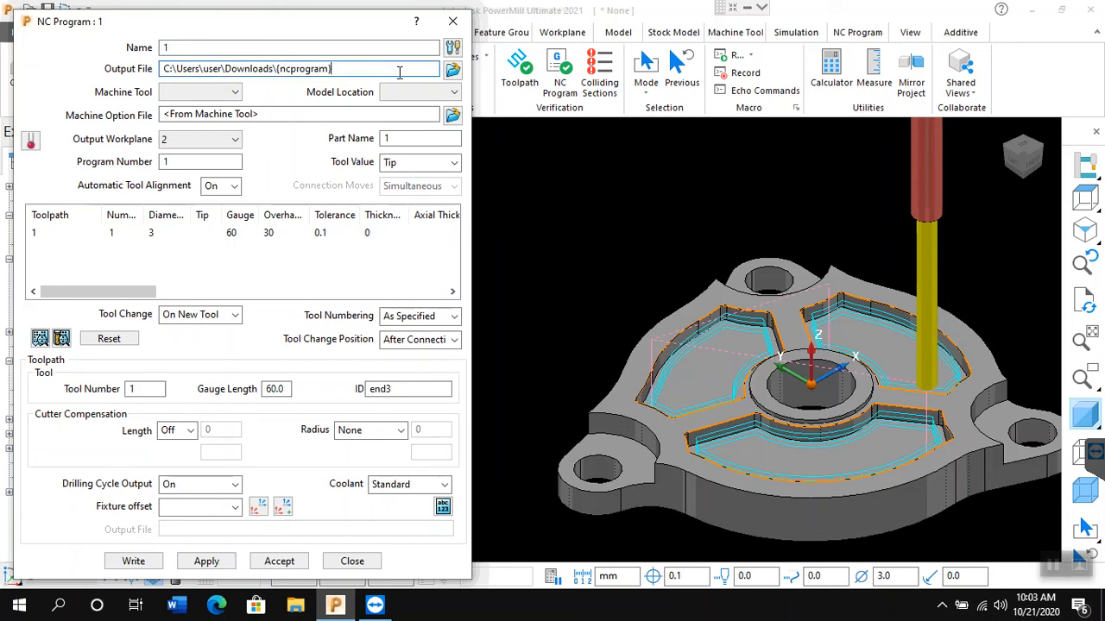
left_click(453, 69)
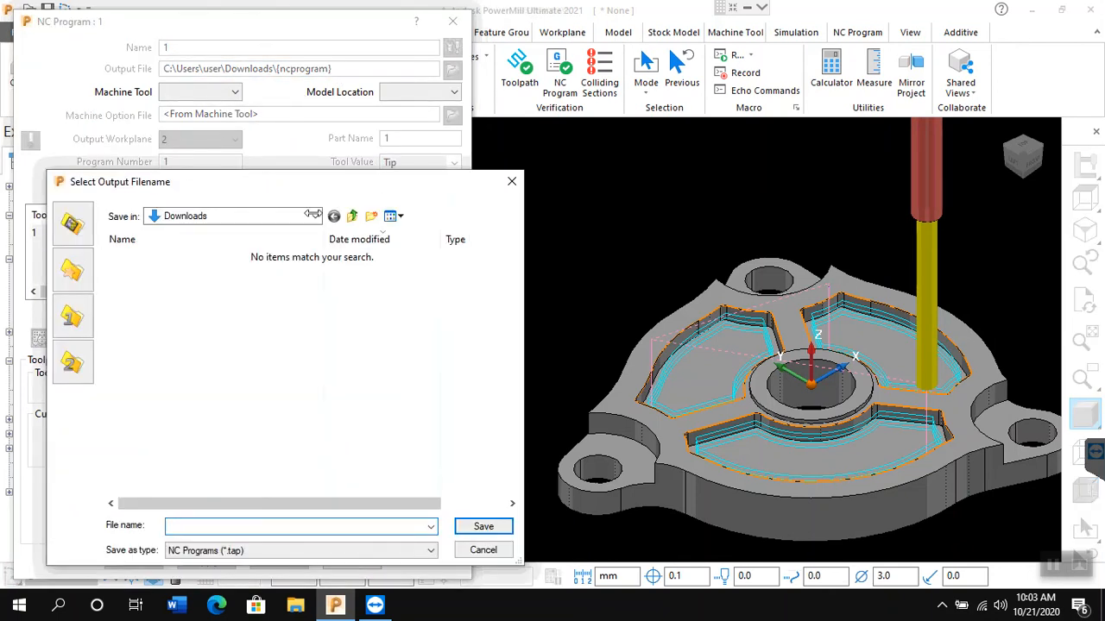
left_click(317, 217)
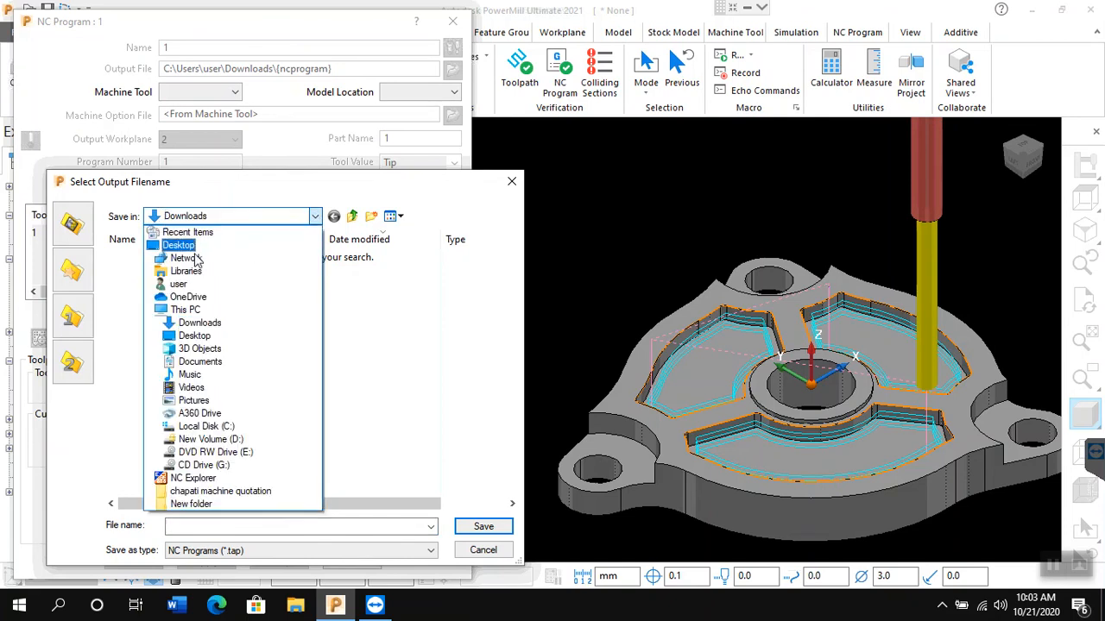
left_click(183, 246)
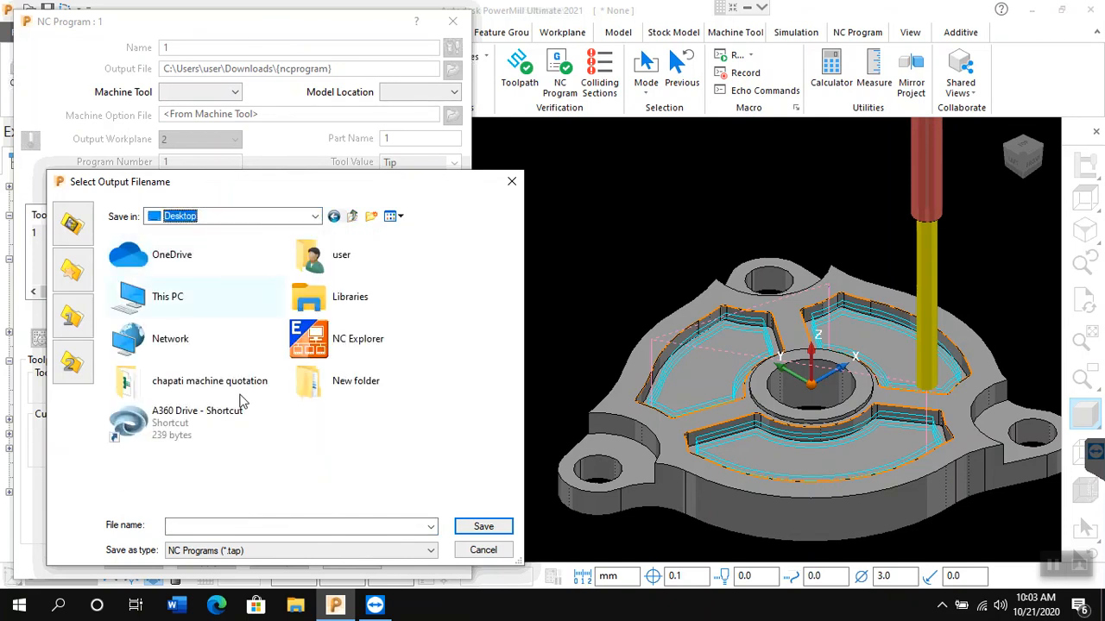
left_click(314, 391)
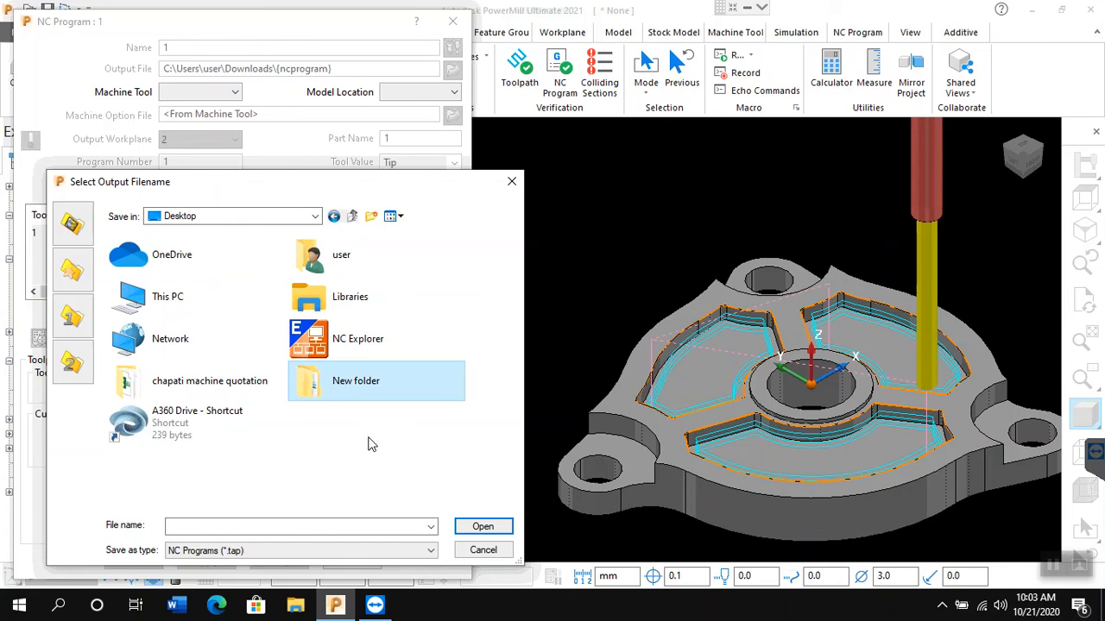
double_click(335, 390)
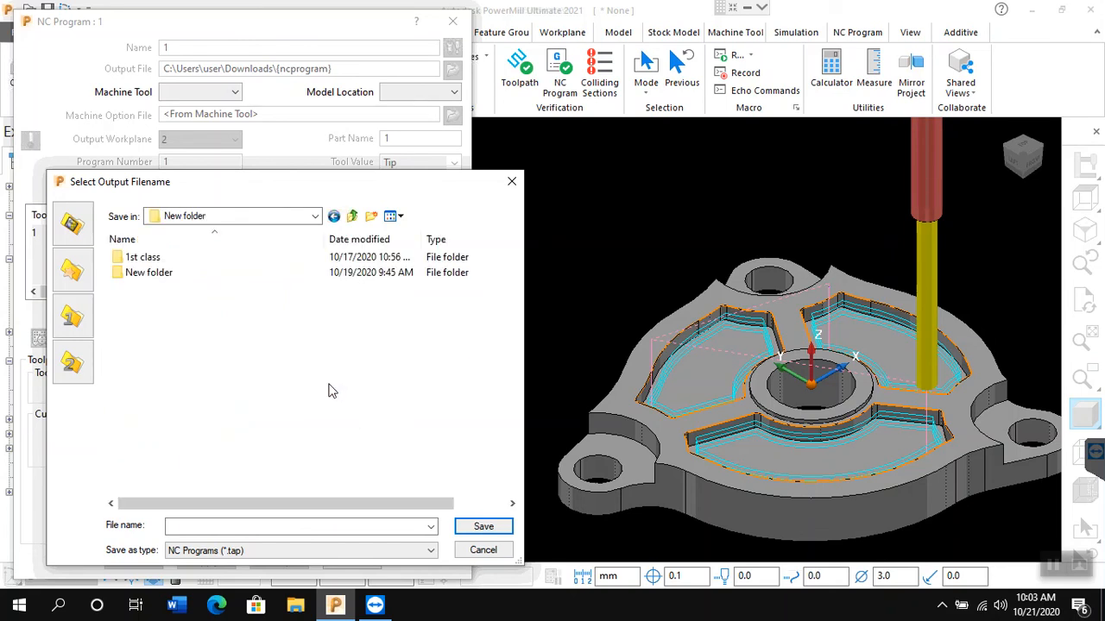
left_click(158, 279)
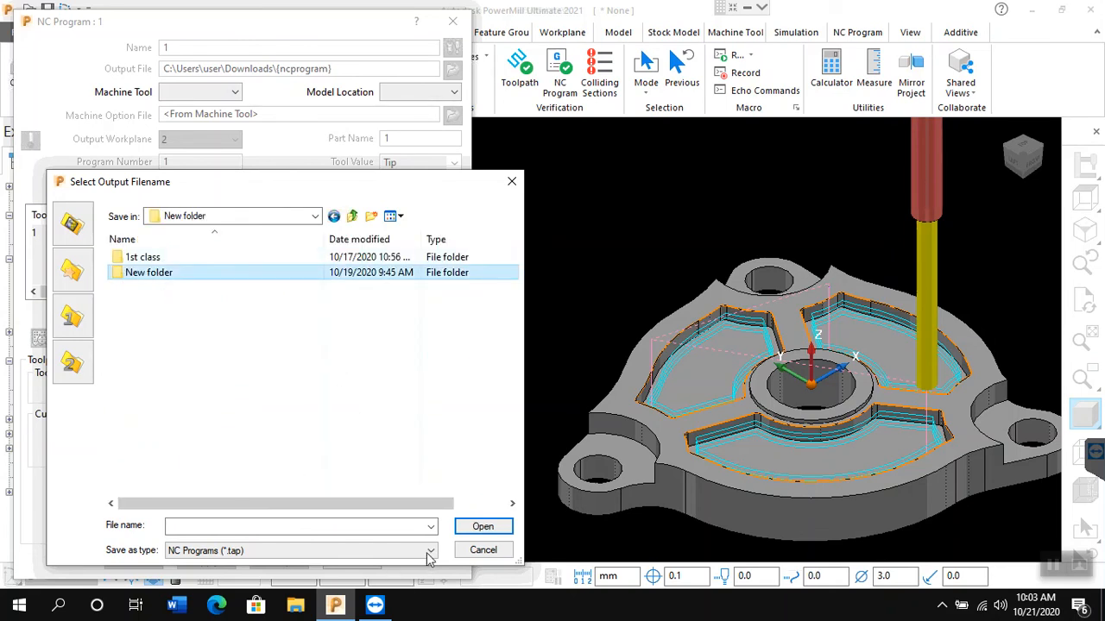
Step: Name the output file a1, keep the NC Programs (*.tap) file type, and save the selection
left_click(345, 528)
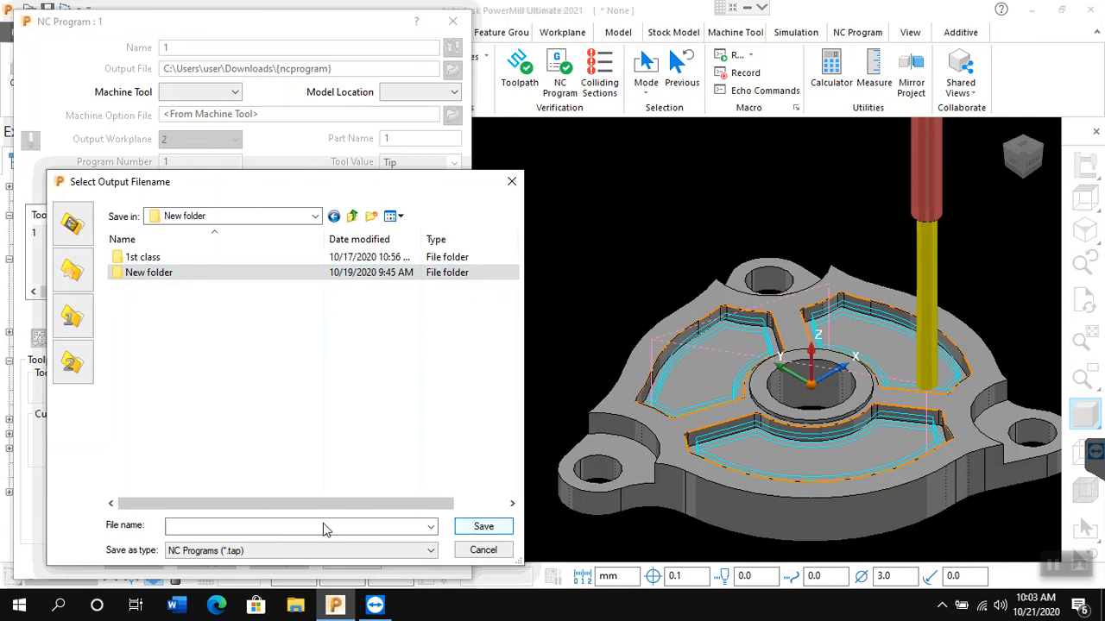
type("a1")
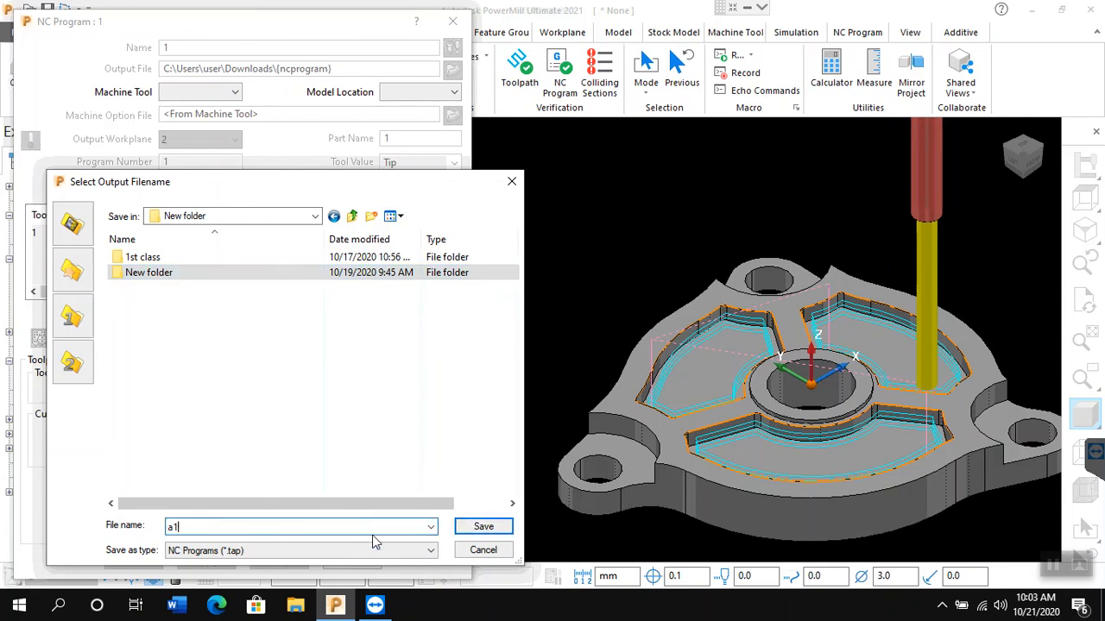
left_click(229, 556)
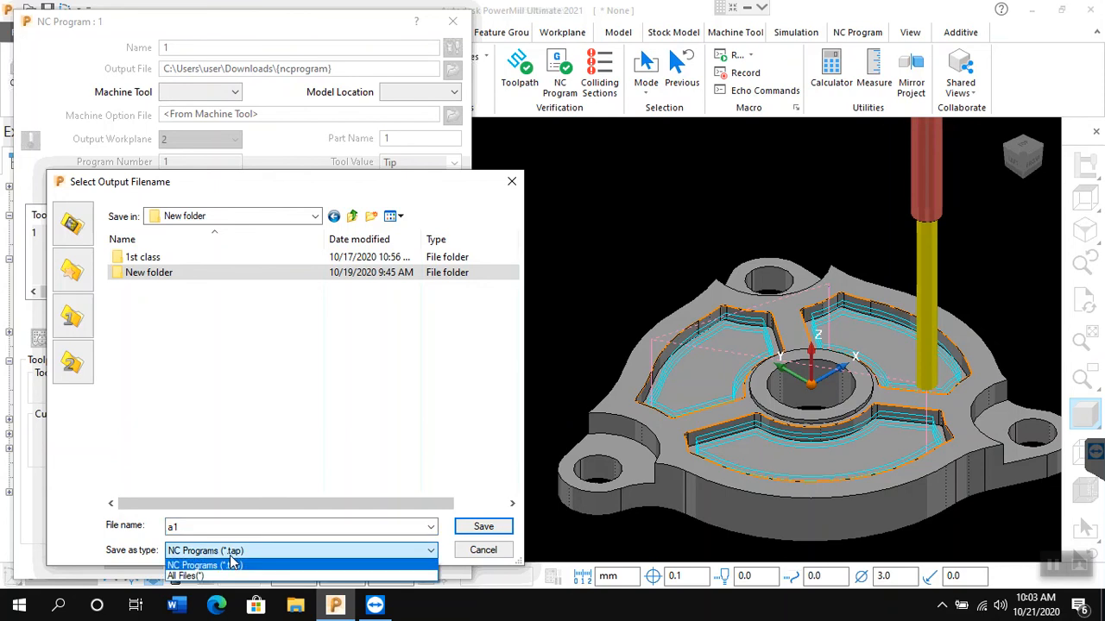
left_click(231, 563)
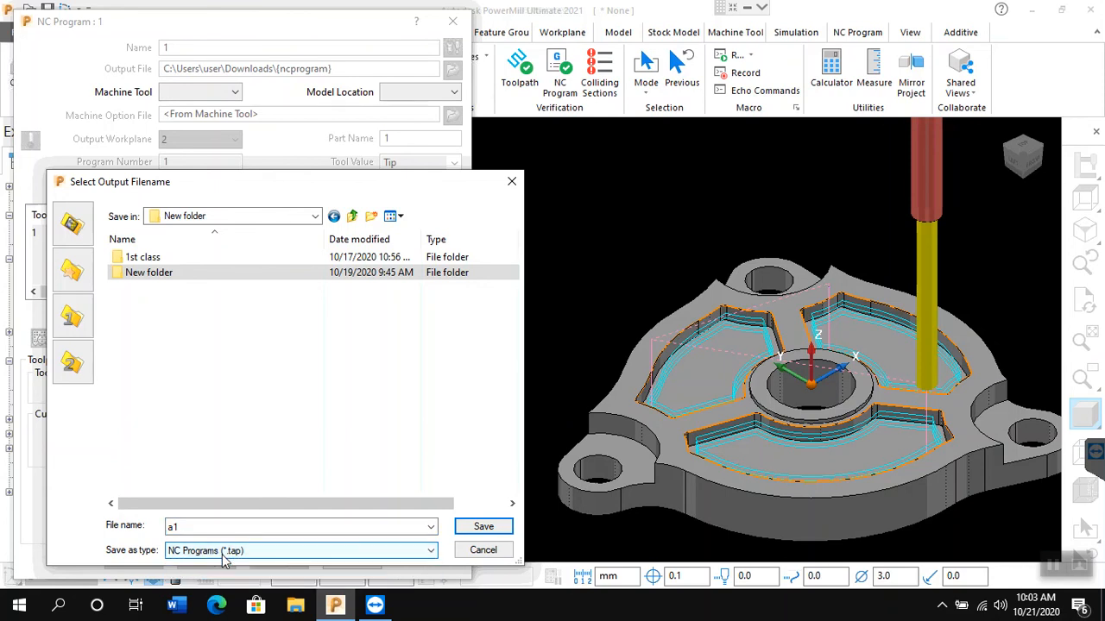
left_click(480, 529)
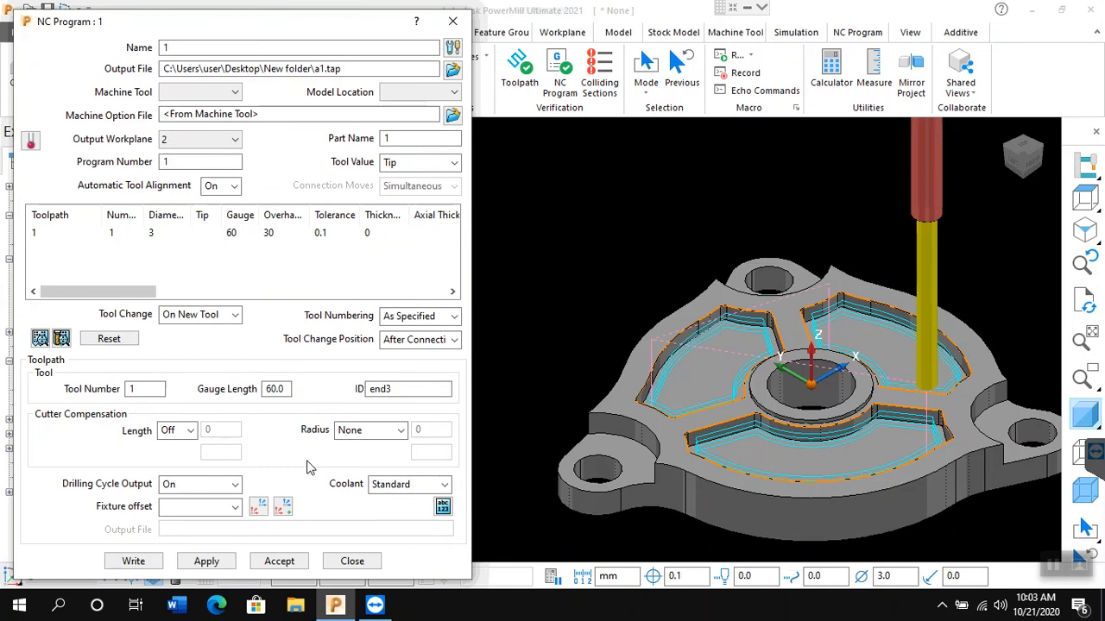
Step: Inspect the output file extension in the NC program output options, and leave them without changes
left_click(453, 47)
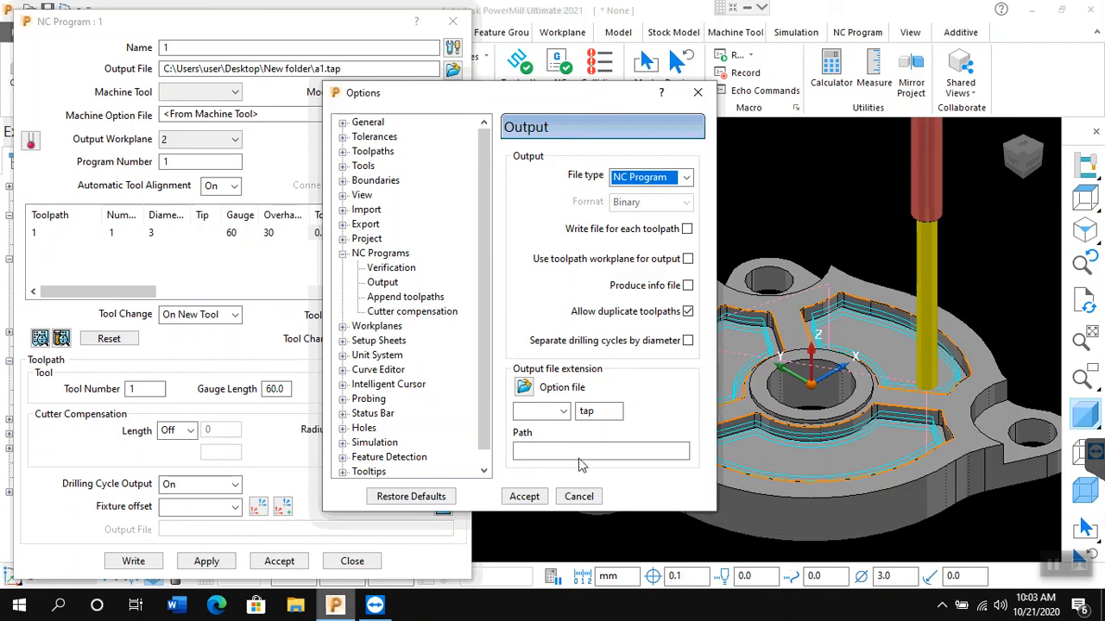
double_click(586, 412)
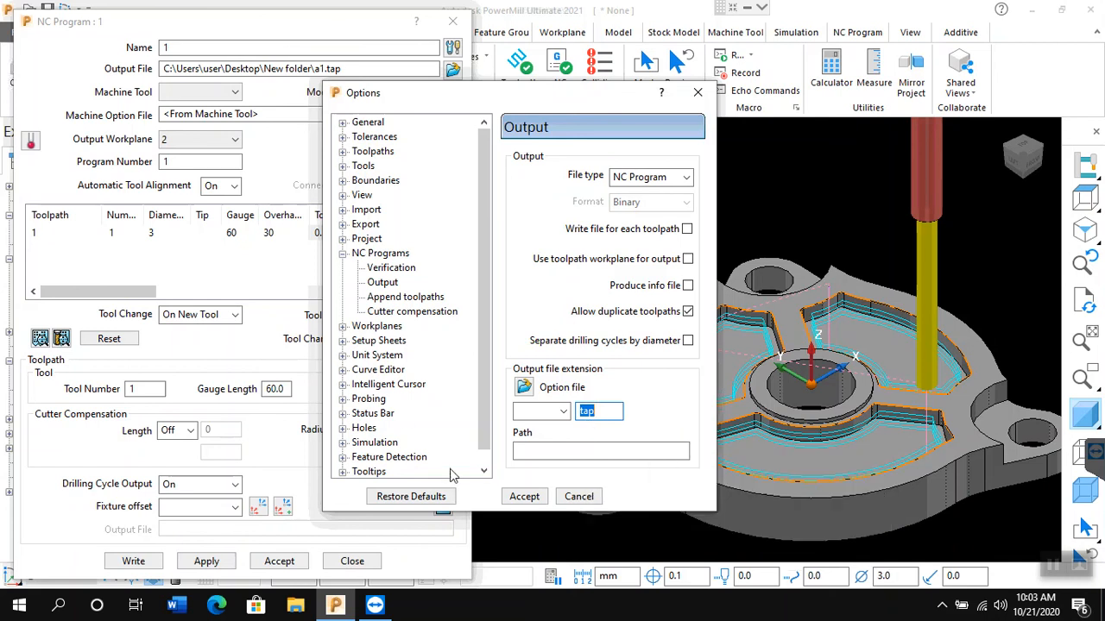
left_click(576, 496)
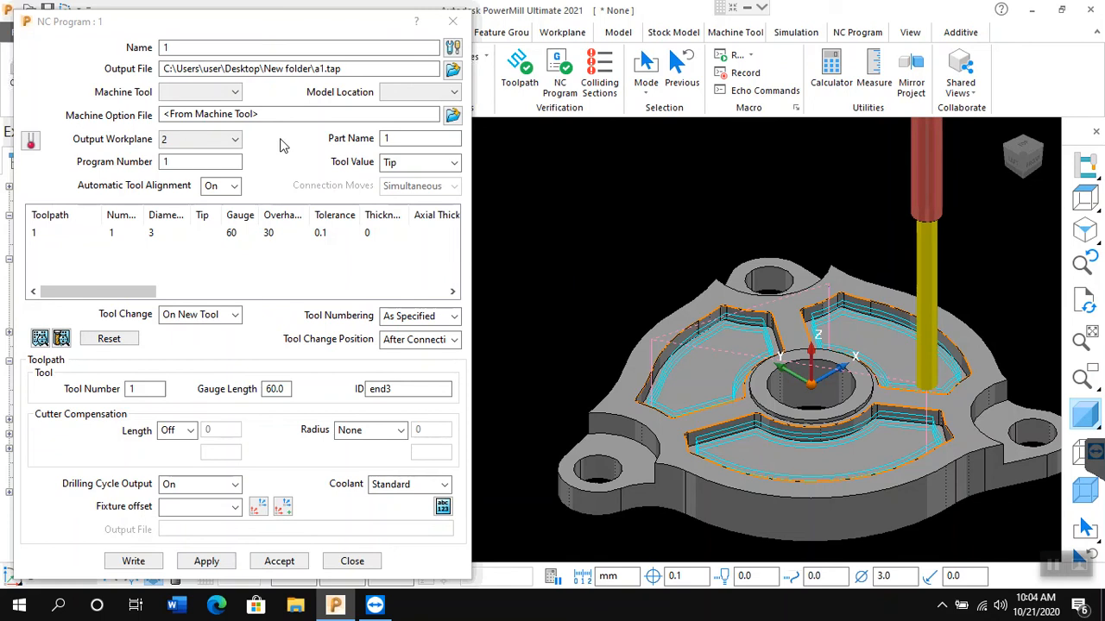
Step: Open the machine option file selection and review the Fanuc and Mitsubishi entries' details and file locations
left_click(453, 116)
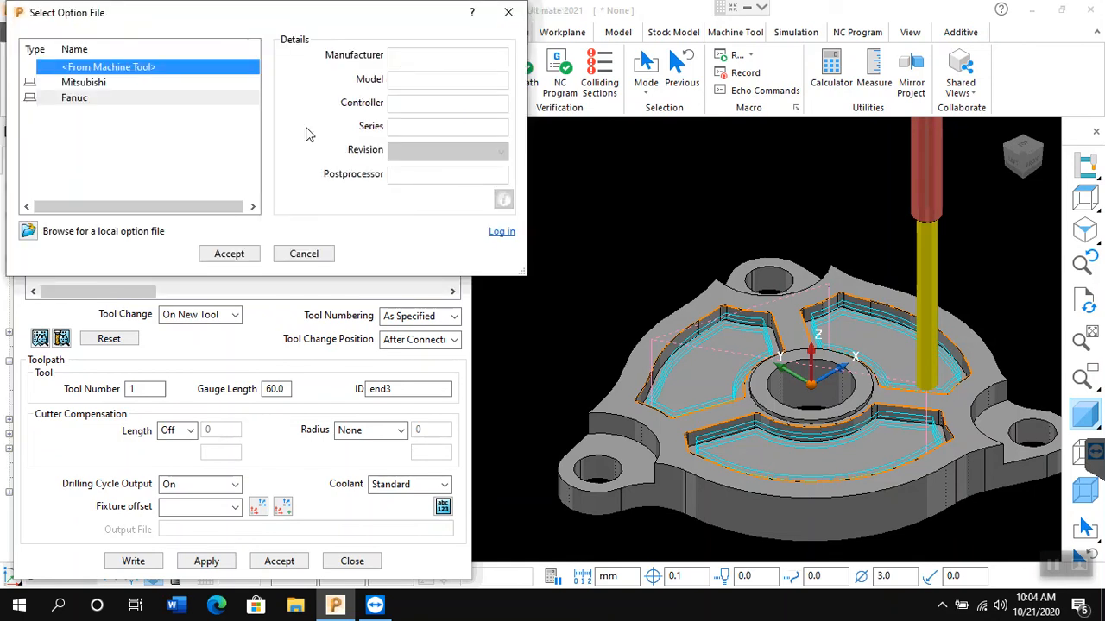
left_click(91, 102)
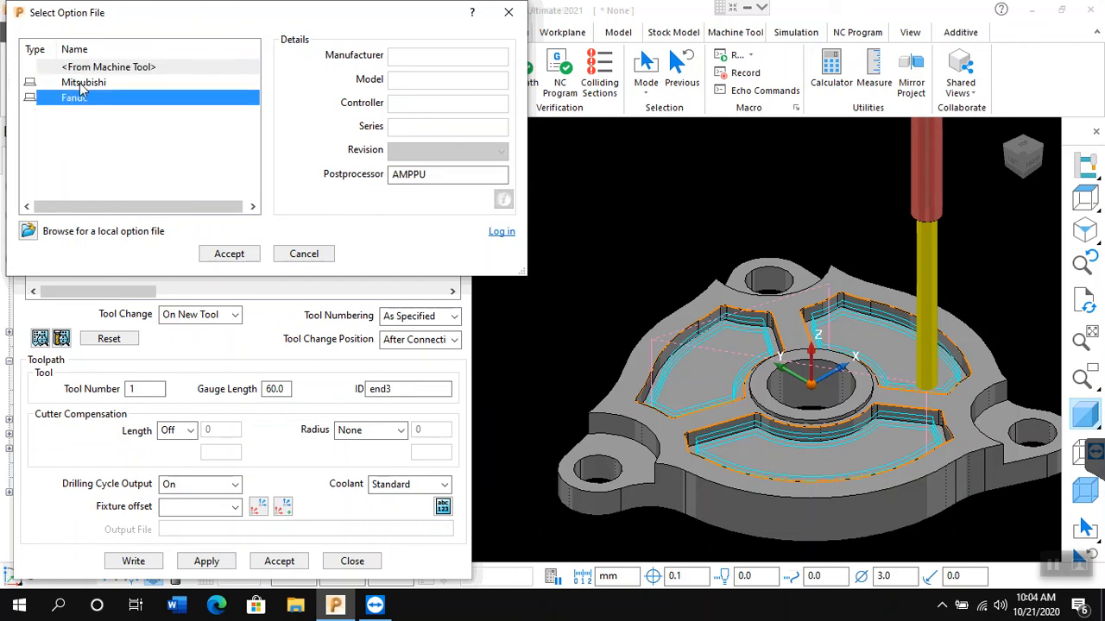
left_click(83, 83)
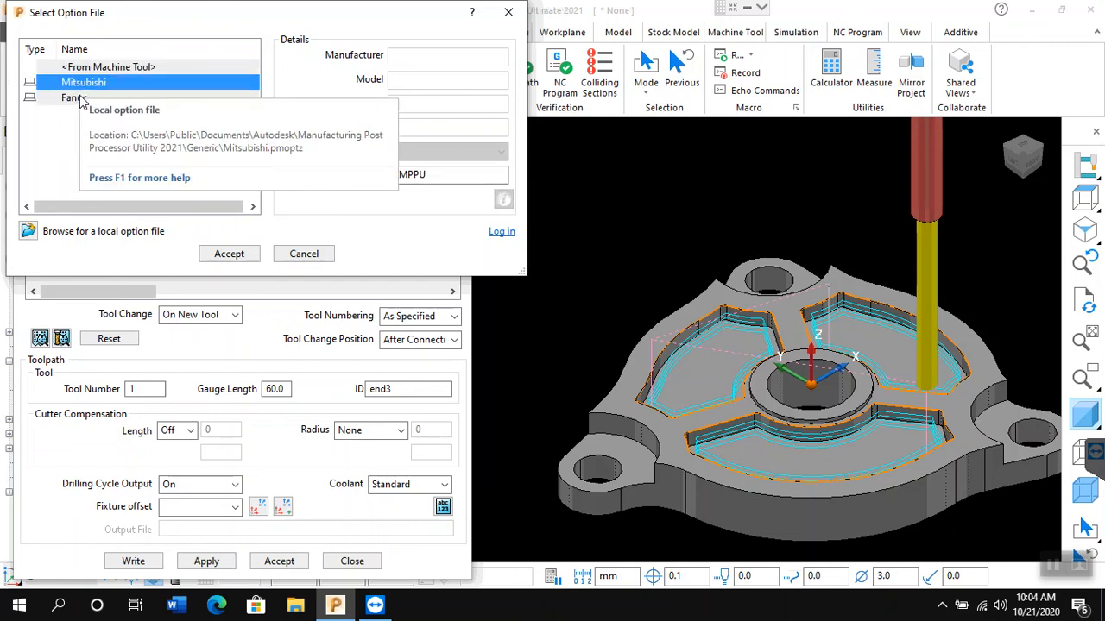
left_click(82, 99)
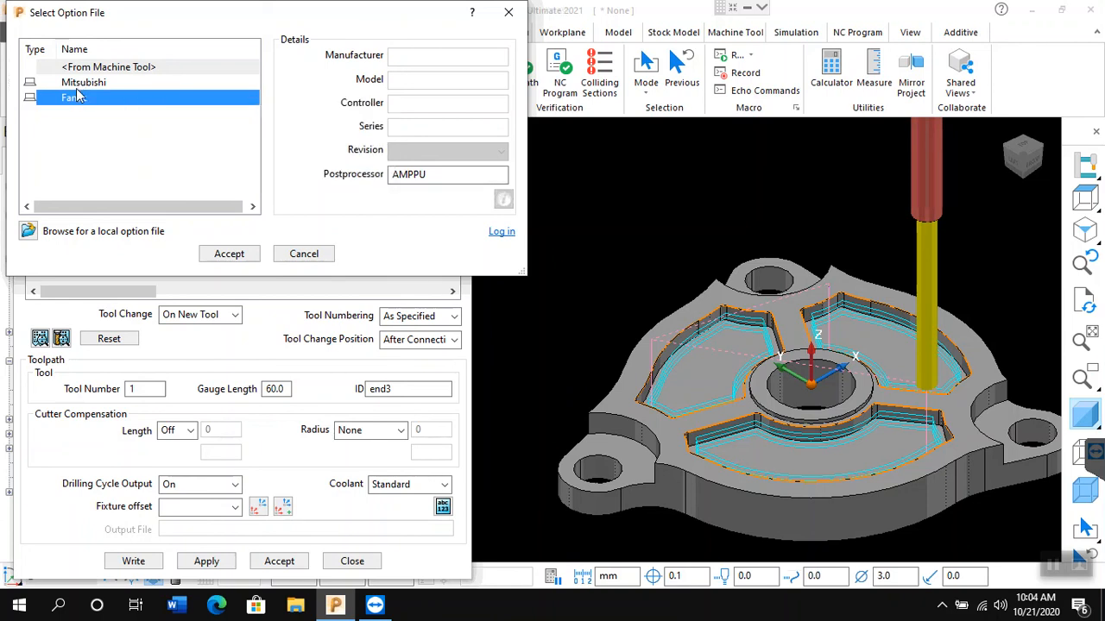
left_click(87, 84)
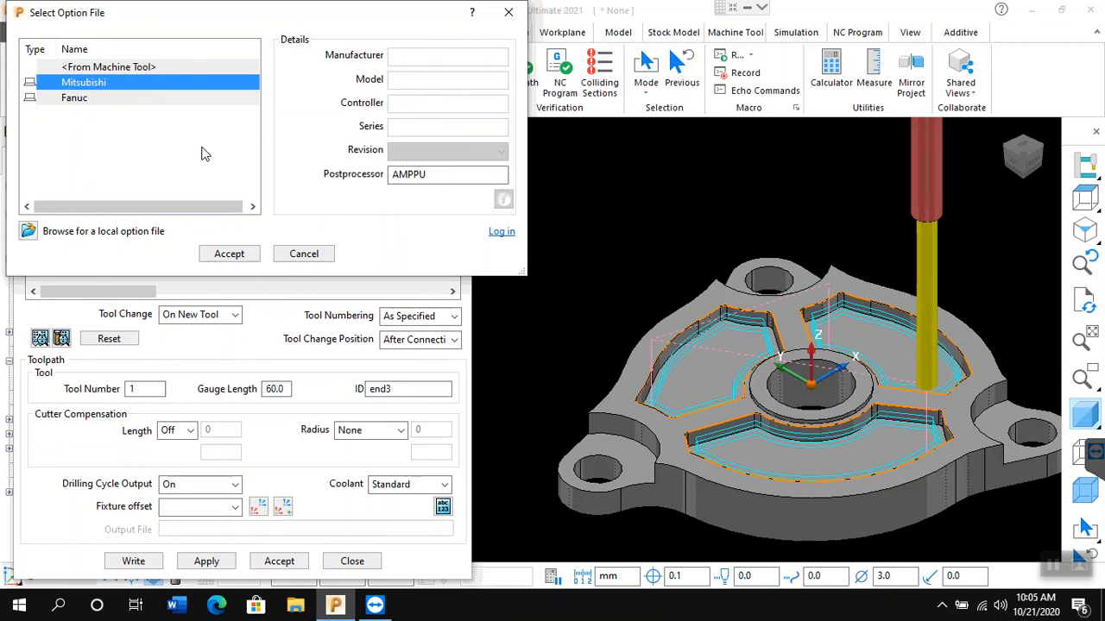
left_click(201, 154)
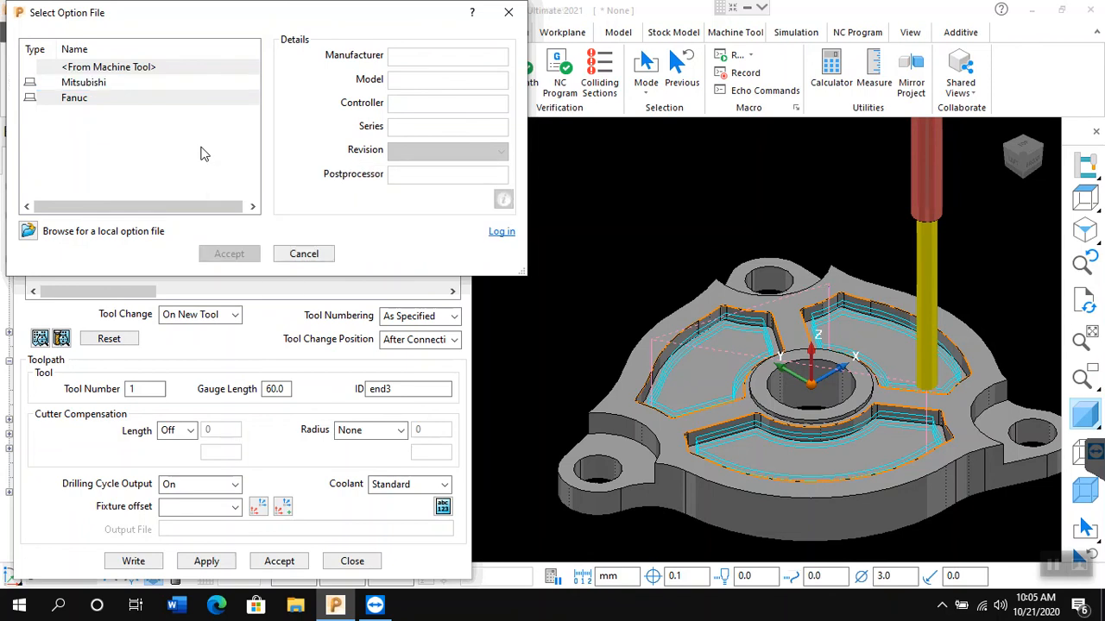
Step: Browse for a local option file, starting in Local Disk (C:) and going to Users > Public > Public Documents
left_click(31, 234)
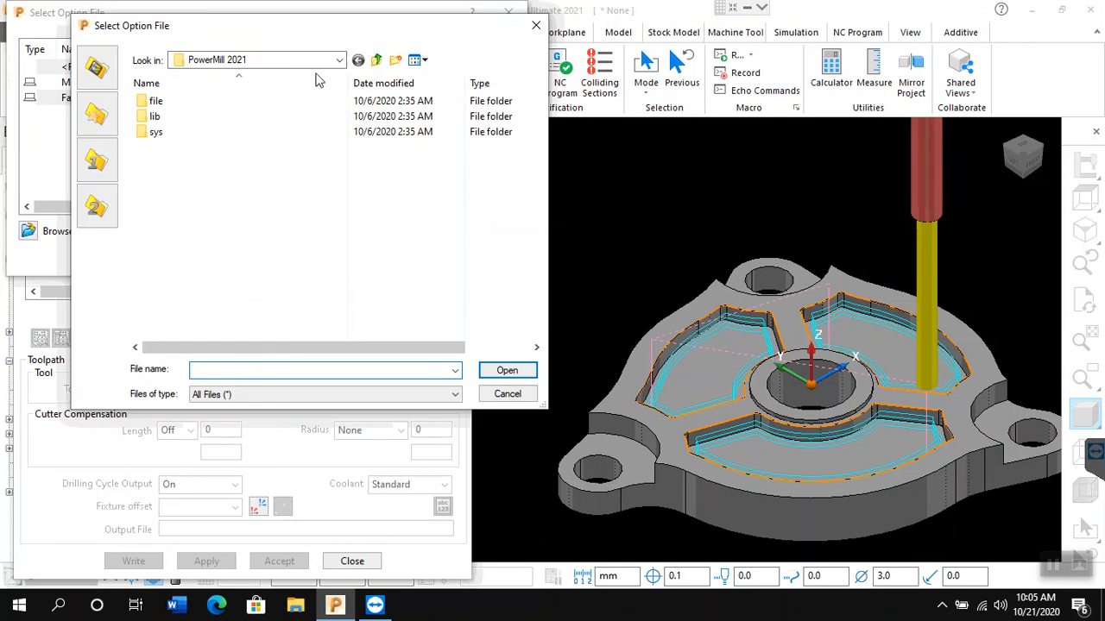
left_click(337, 63)
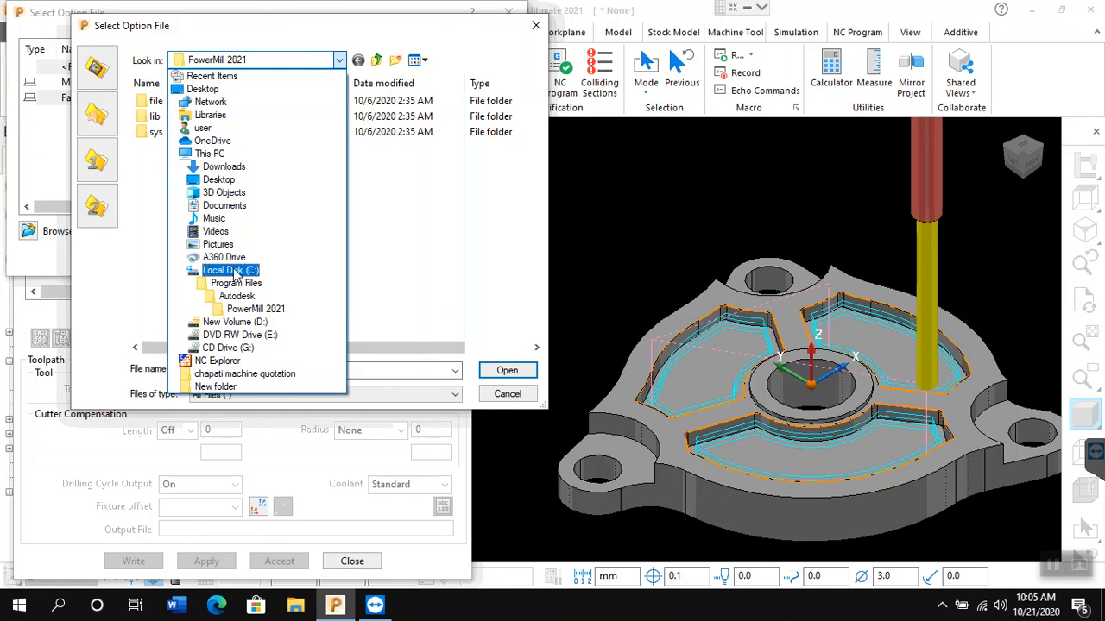
left_click(237, 272)
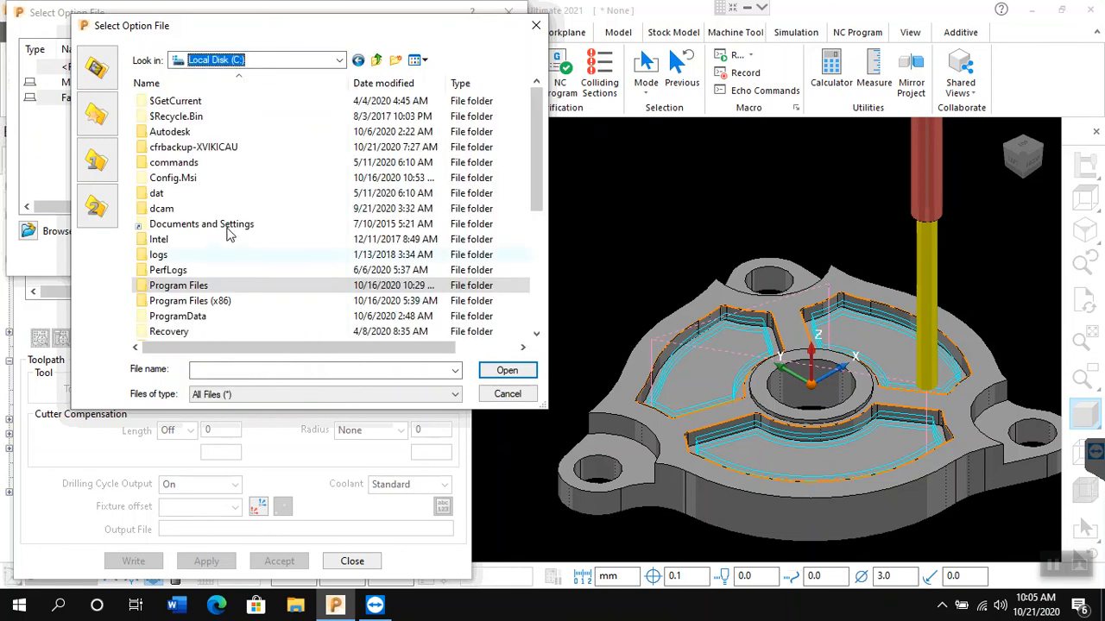
scroll(197, 312, "down", 3)
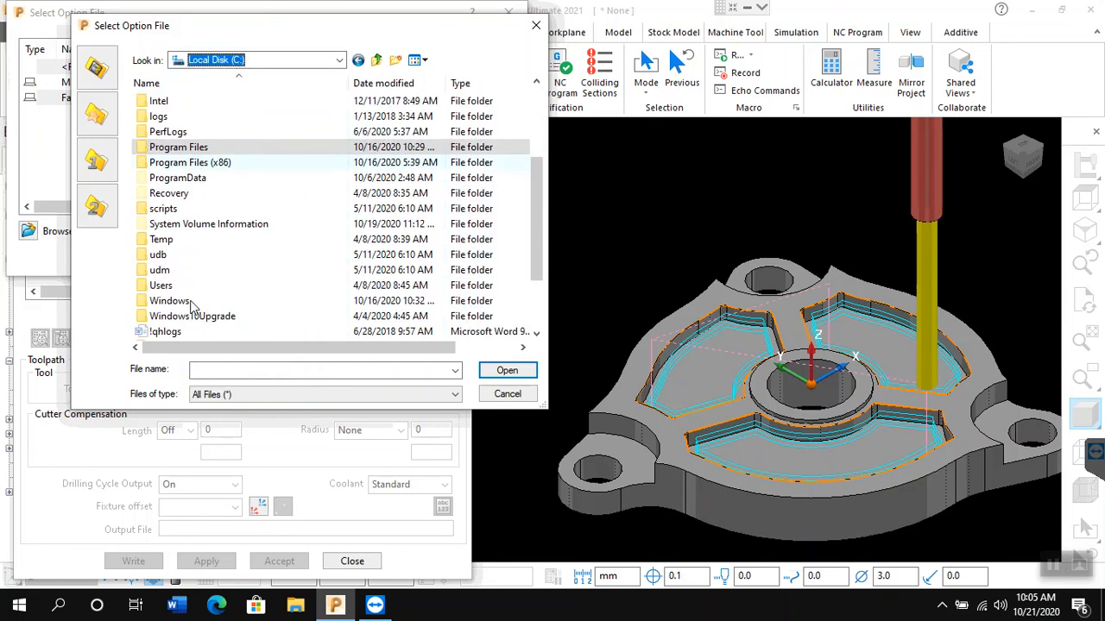
double_click(164, 285)
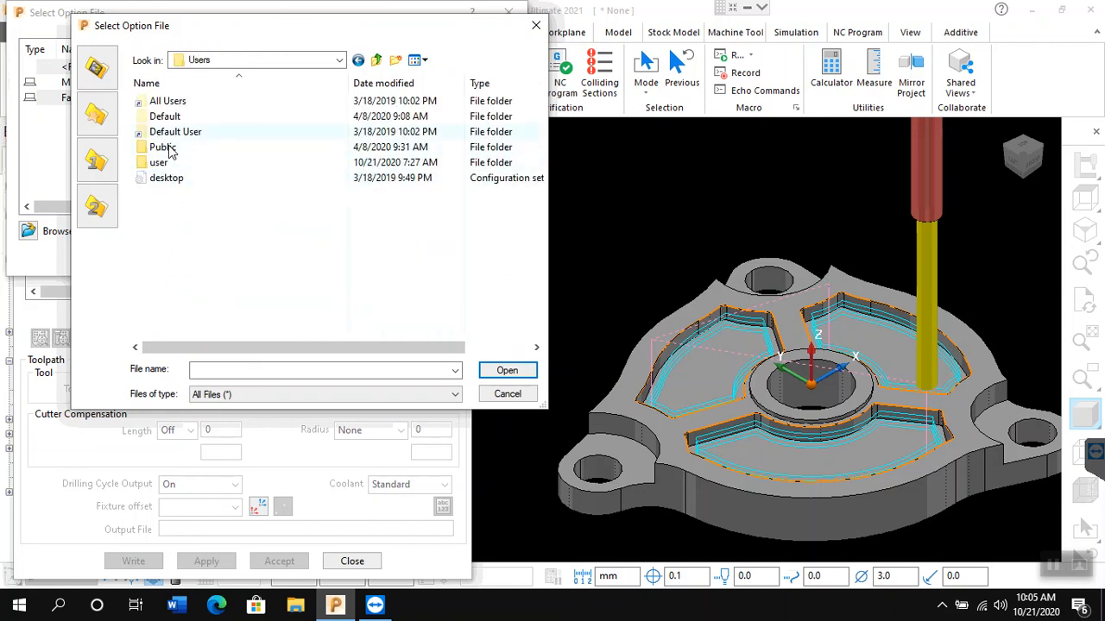
left_click(170, 149)
double_click(170, 148)
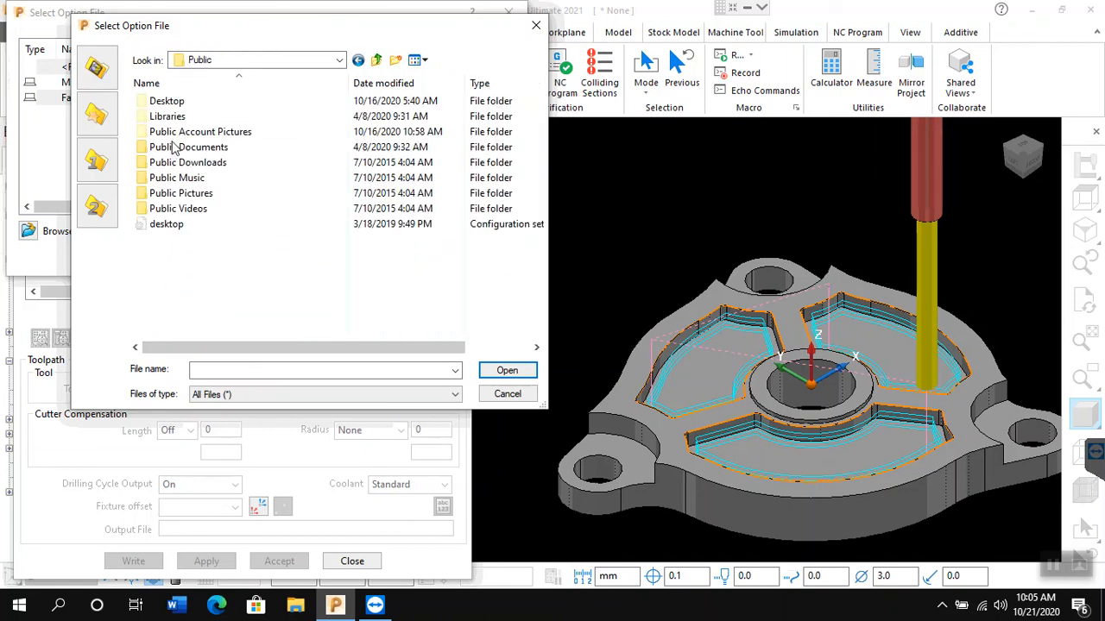
double_click(205, 151)
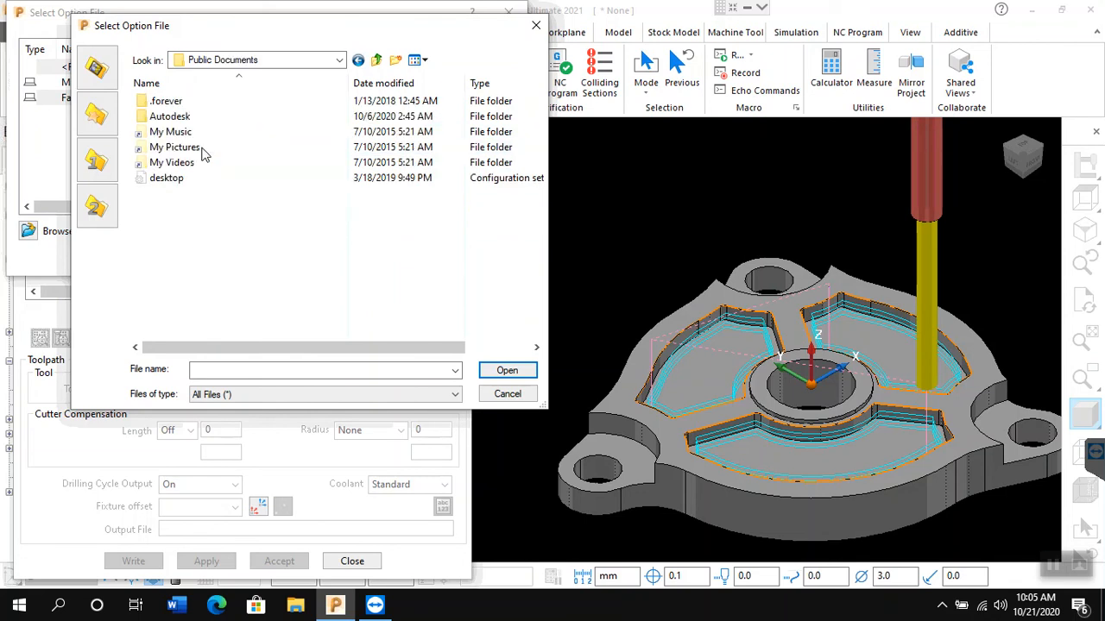
Step: Go to the Generic option file folder under Autodesk > Manufacturing Post Processor Utility 2021
double_click(177, 116)
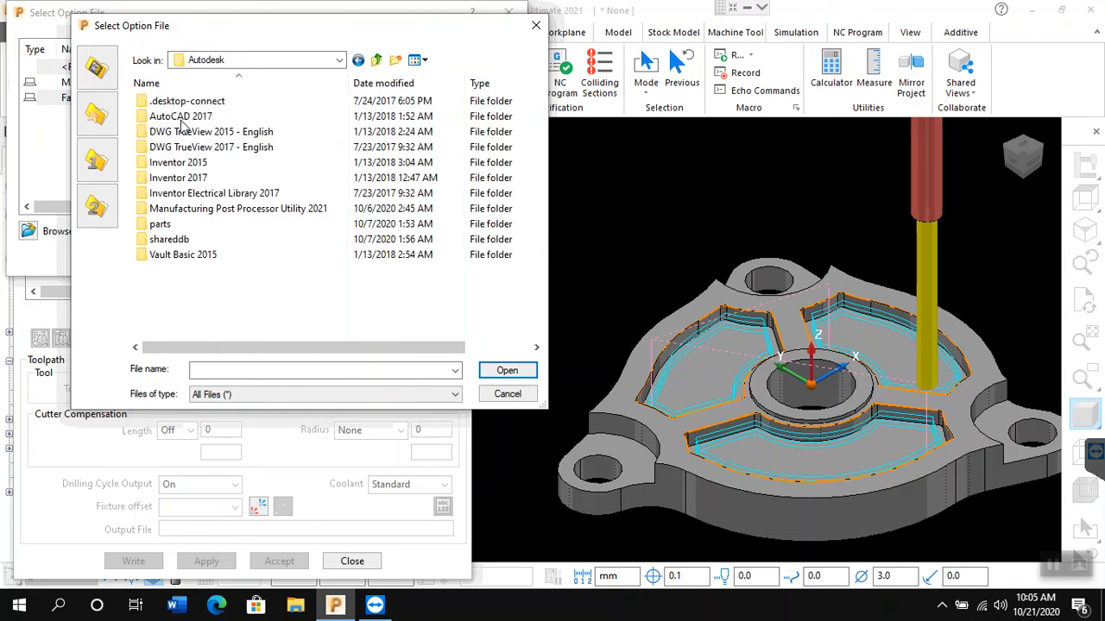
double_click(231, 208)
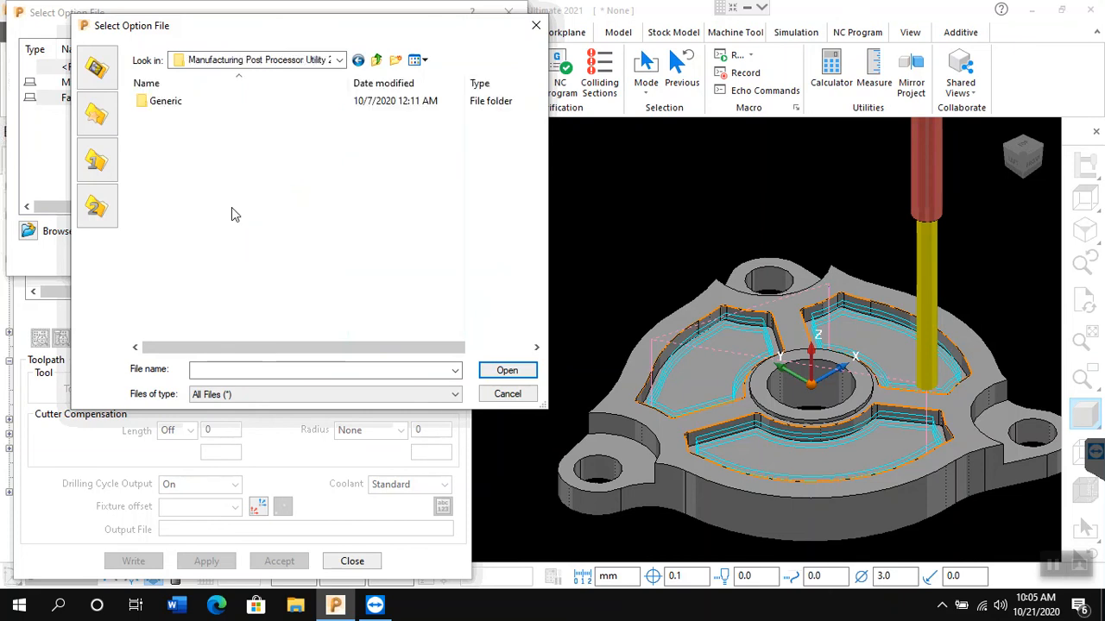
left_click(172, 109)
left_click(172, 109)
left_click(216, 111)
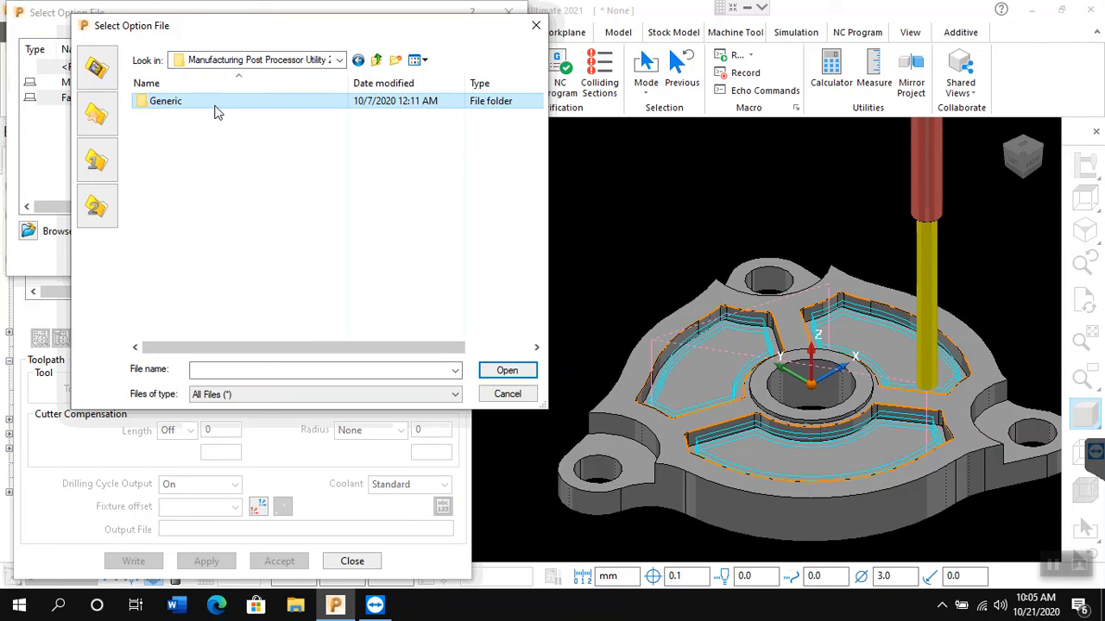
left_click(204, 102)
double_click(203, 102)
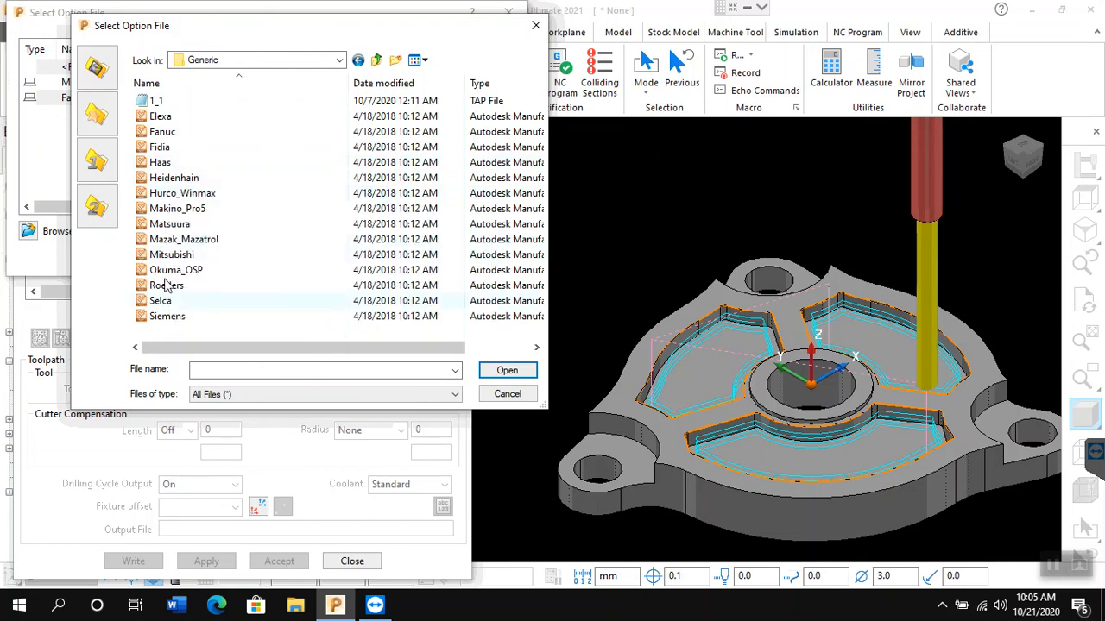
Step: Look over the generic option files and add Siemens to the list of available option files
scroll(158, 316, "right", 3)
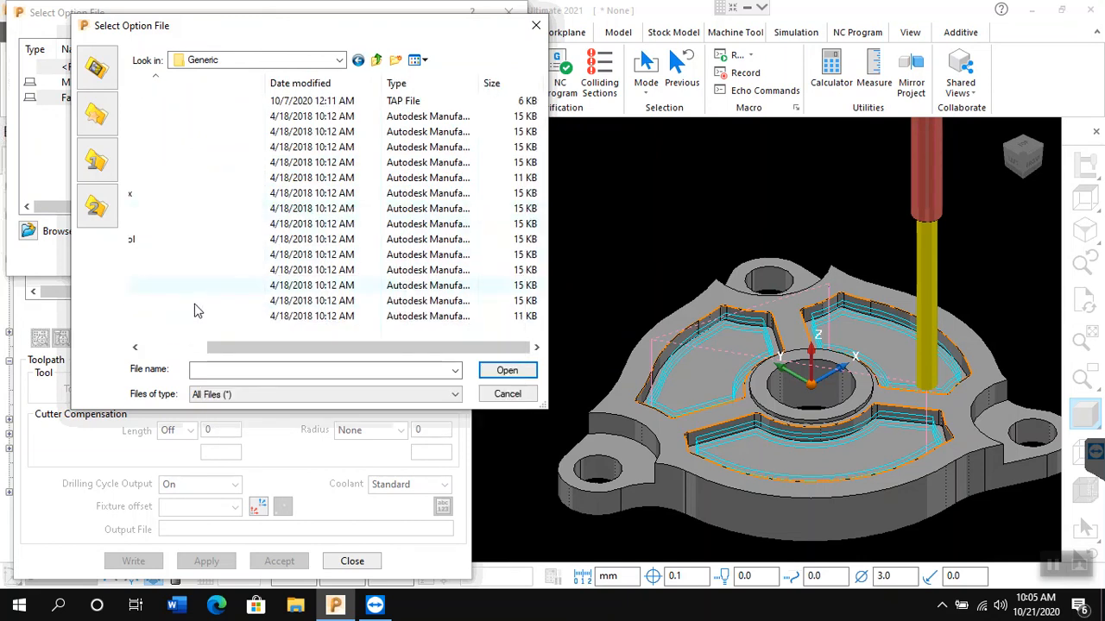
scroll(200, 312, "left", 1)
left_click(146, 346)
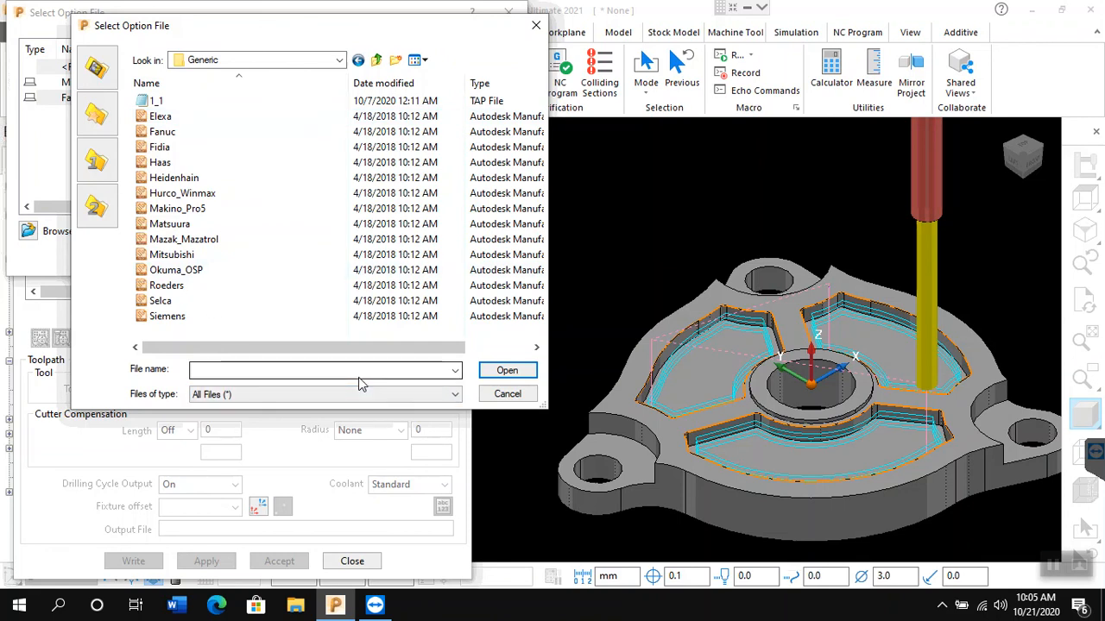
left_click(160, 319)
left_click(516, 374)
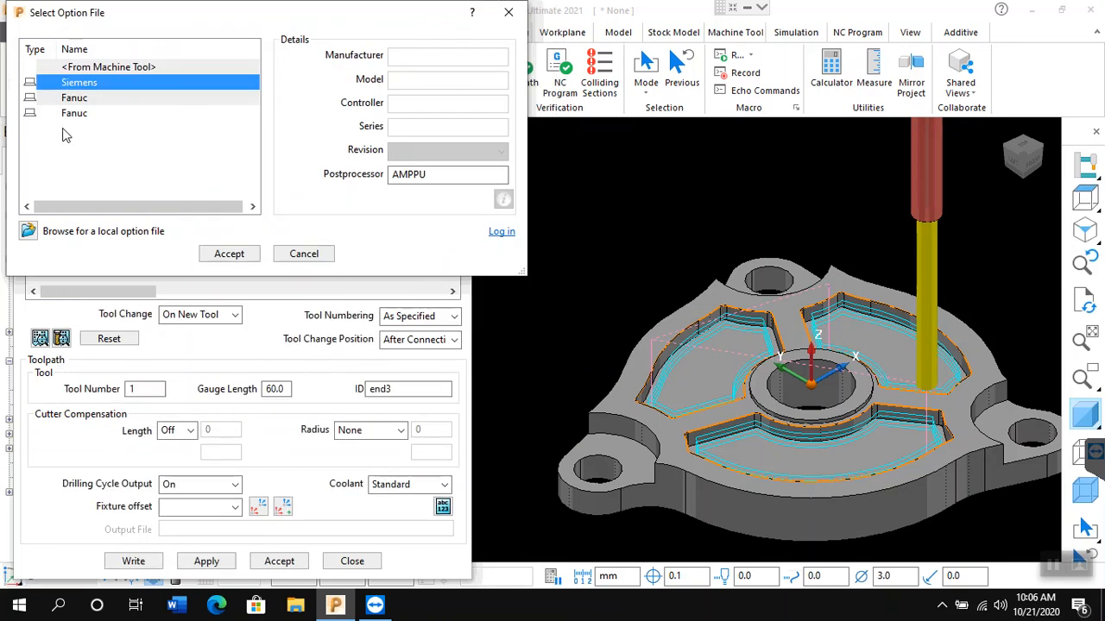
Step: Choose Mitsubishi as the machine option file and accept the selection for the NC program
left_click(93, 98)
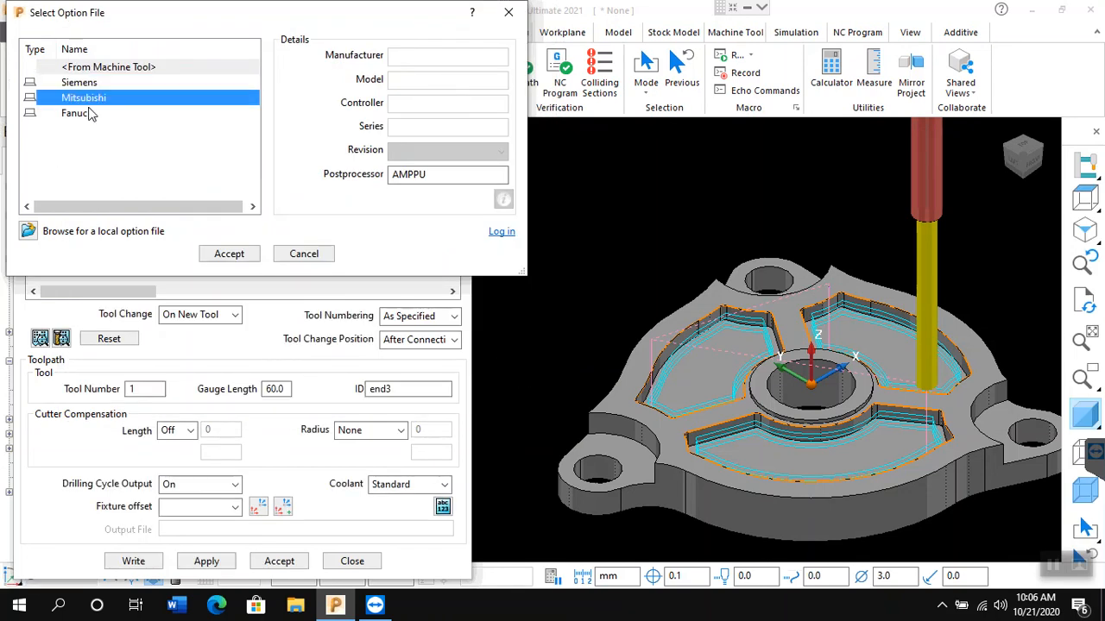
left_click(90, 112)
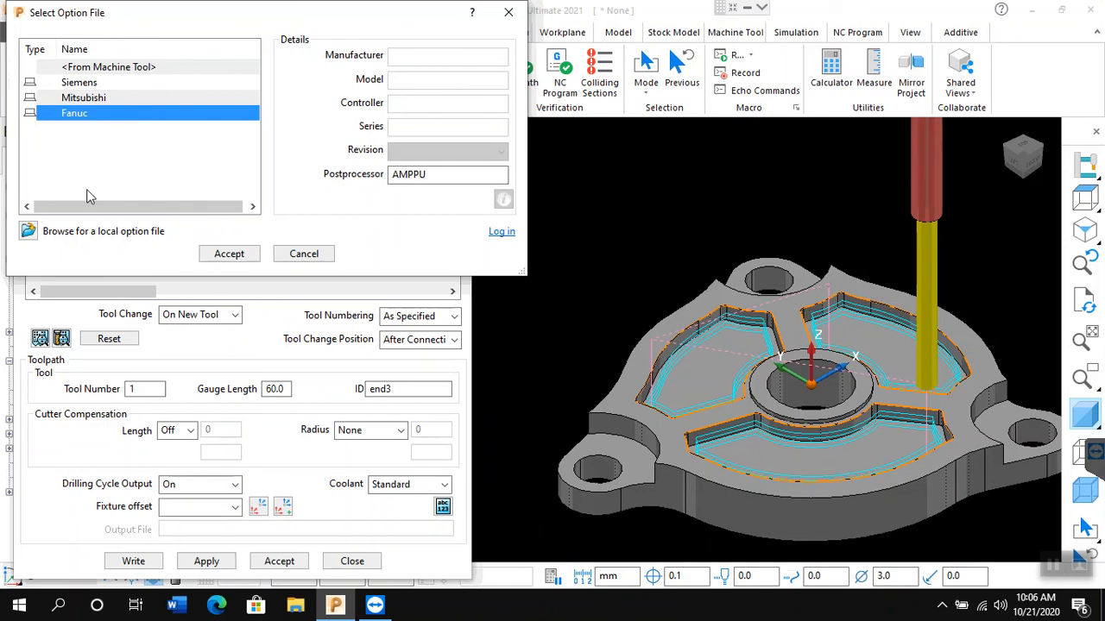
left_click(129, 100)
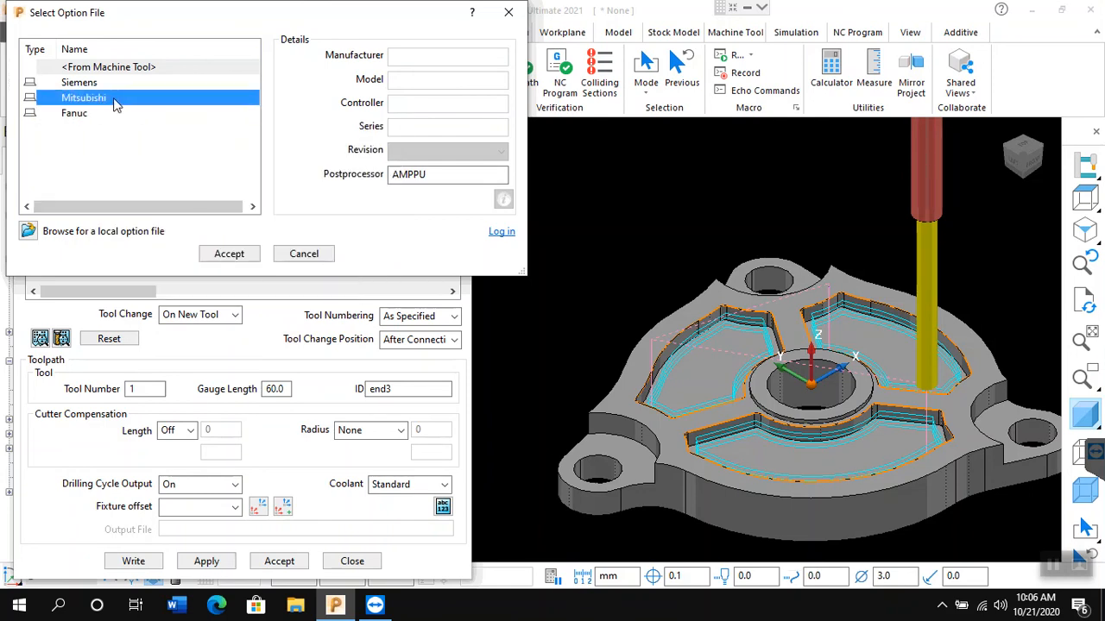
left_click(246, 257)
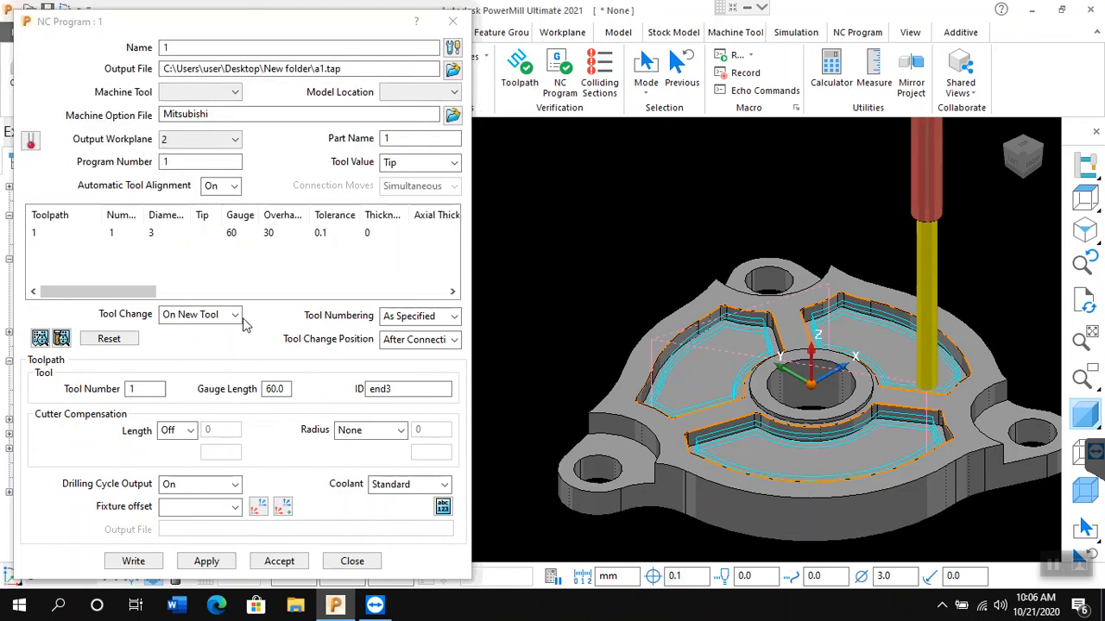
Step: Write the NC program to a1.tap and check the post-processing progress in the Information report
left_click(133, 562)
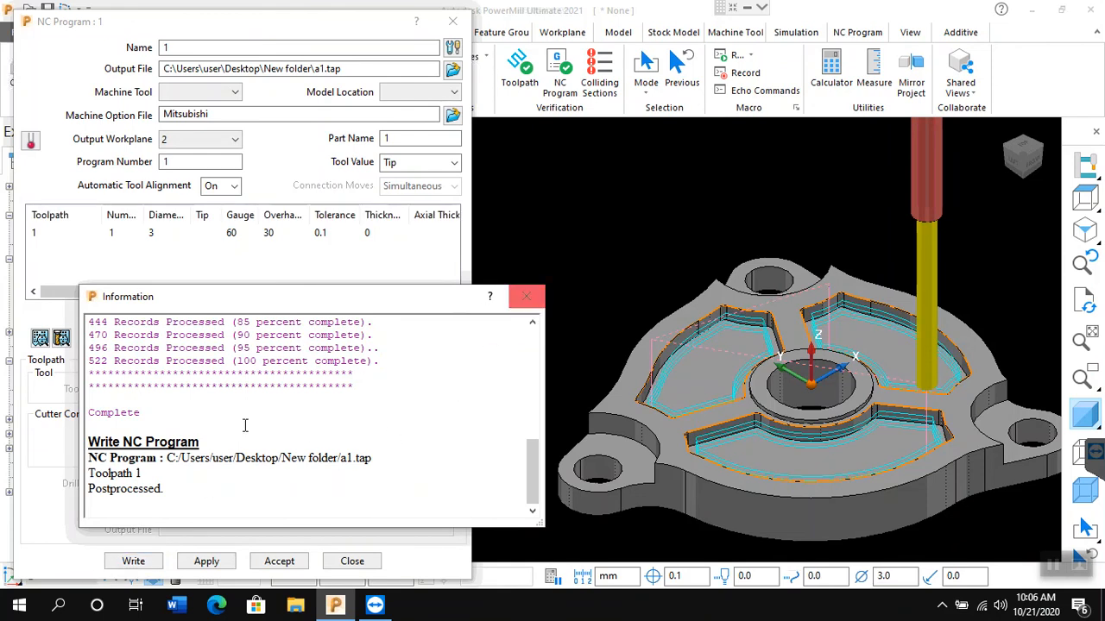
scroll(296, 427, "up", 1)
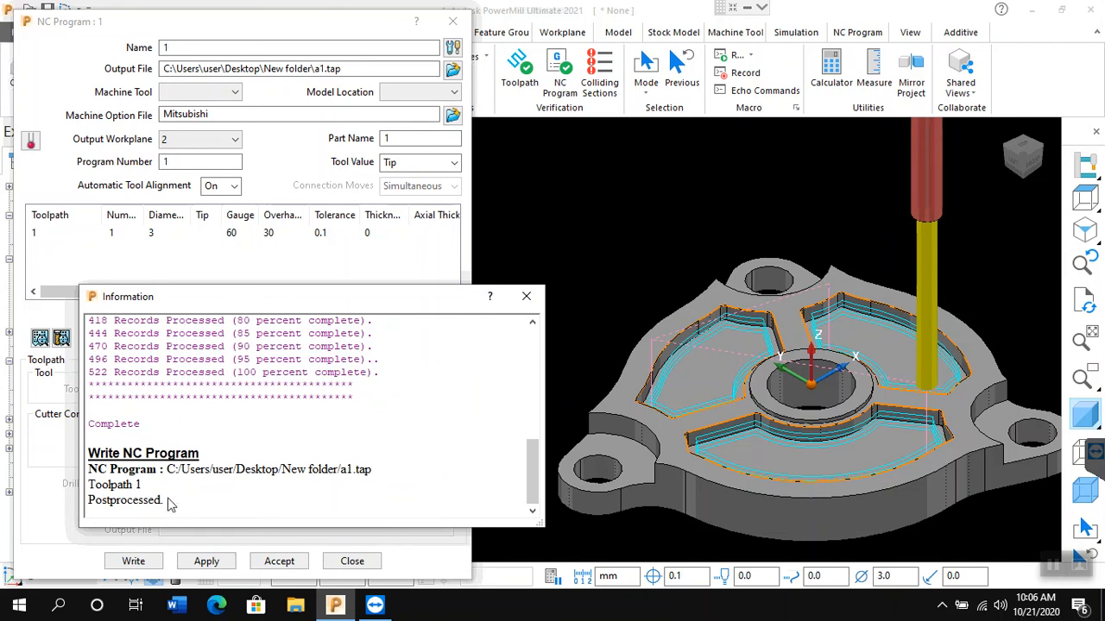
left_click_drag(248, 372, 384, 372)
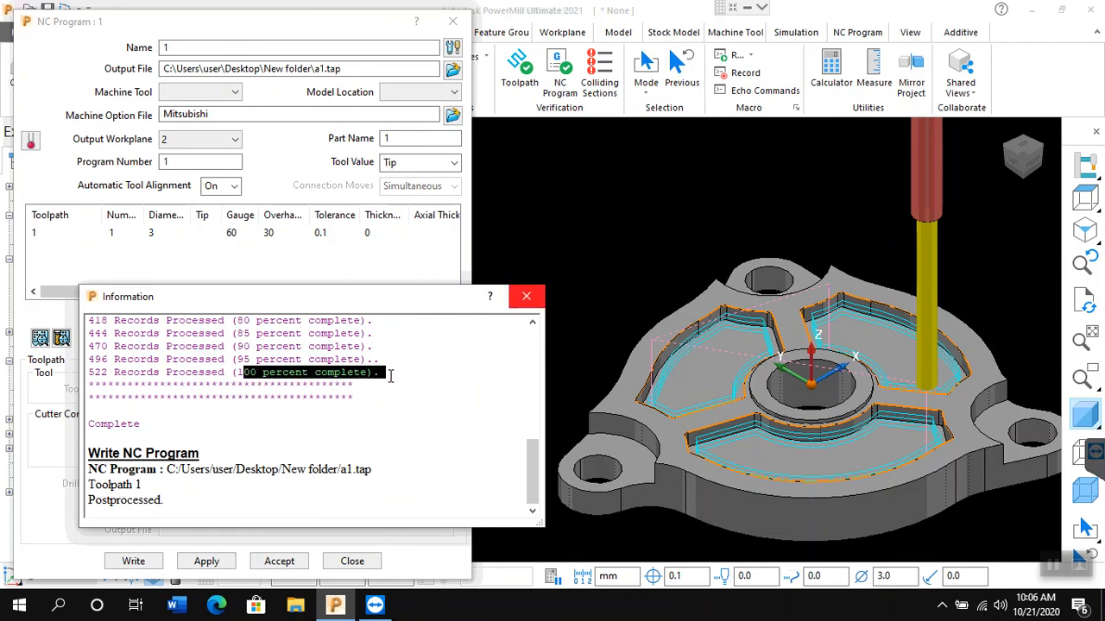
left_click(332, 423)
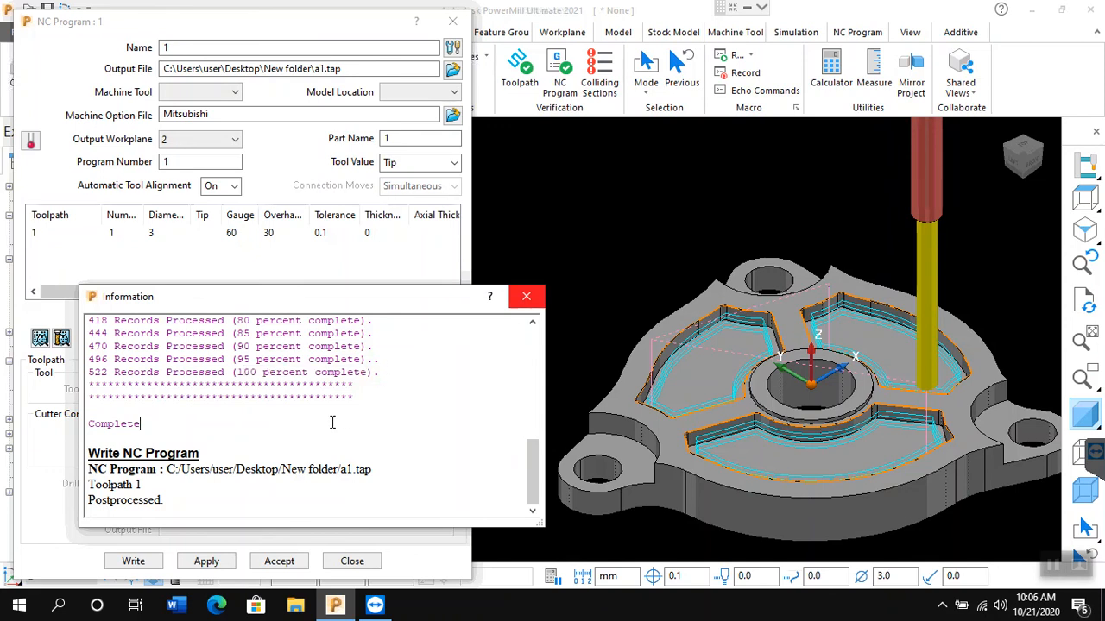
Step: Copy the a1.tap output file path from the Write NC Program report
left_click_drag(369, 469, 166, 469)
right_click(172, 473)
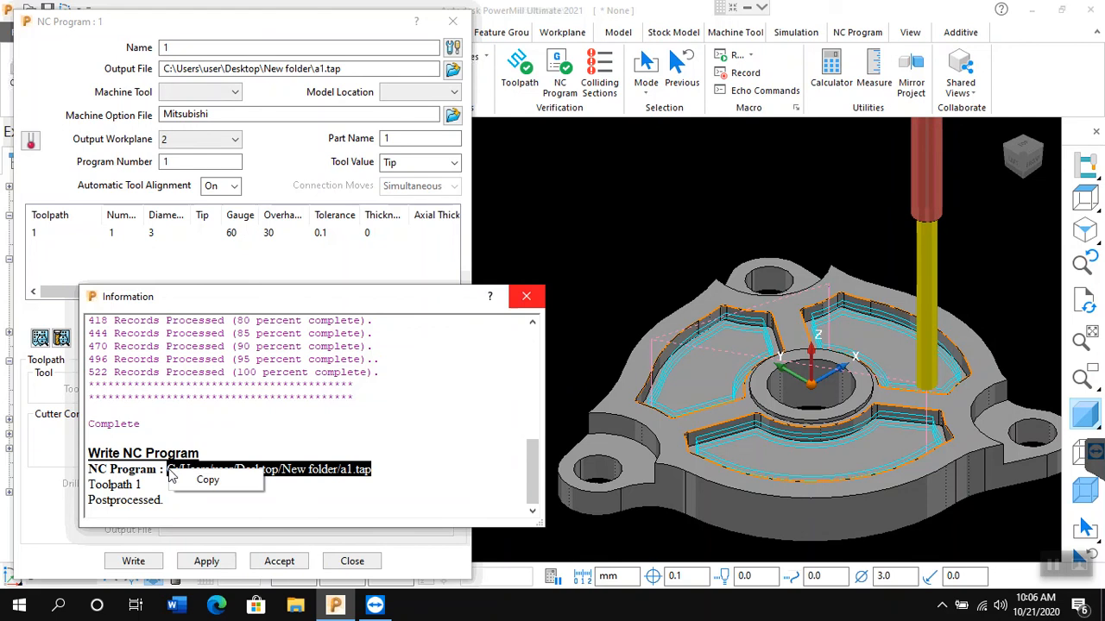
left_click(200, 482)
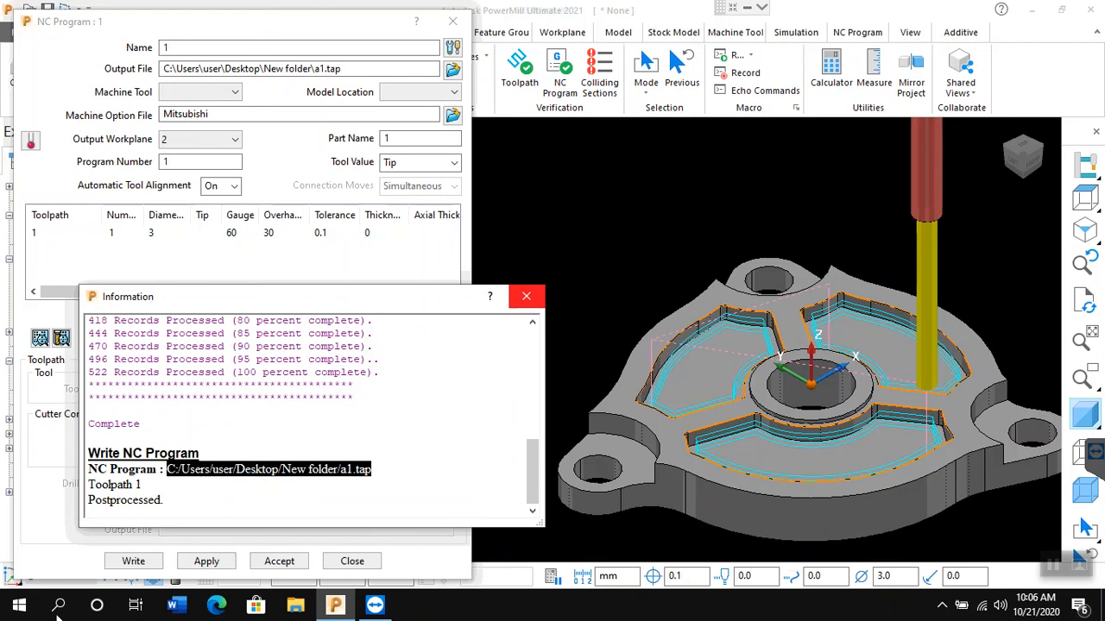
Step: Switch to File Explorer and open the folder location of the recent a1 file
left_click(302, 608)
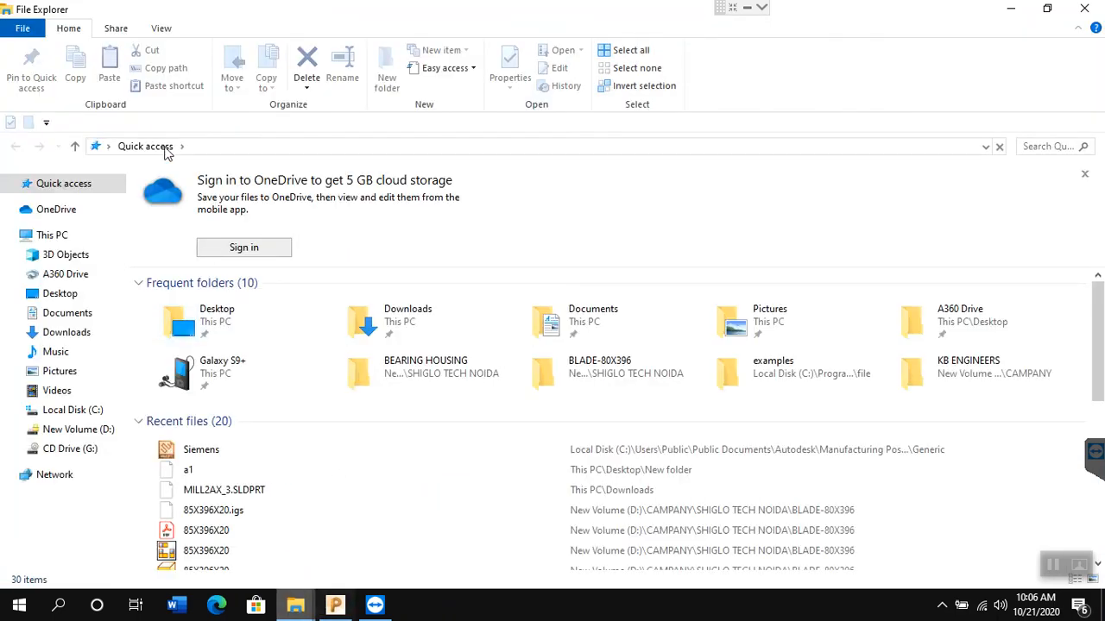
left_click(183, 478)
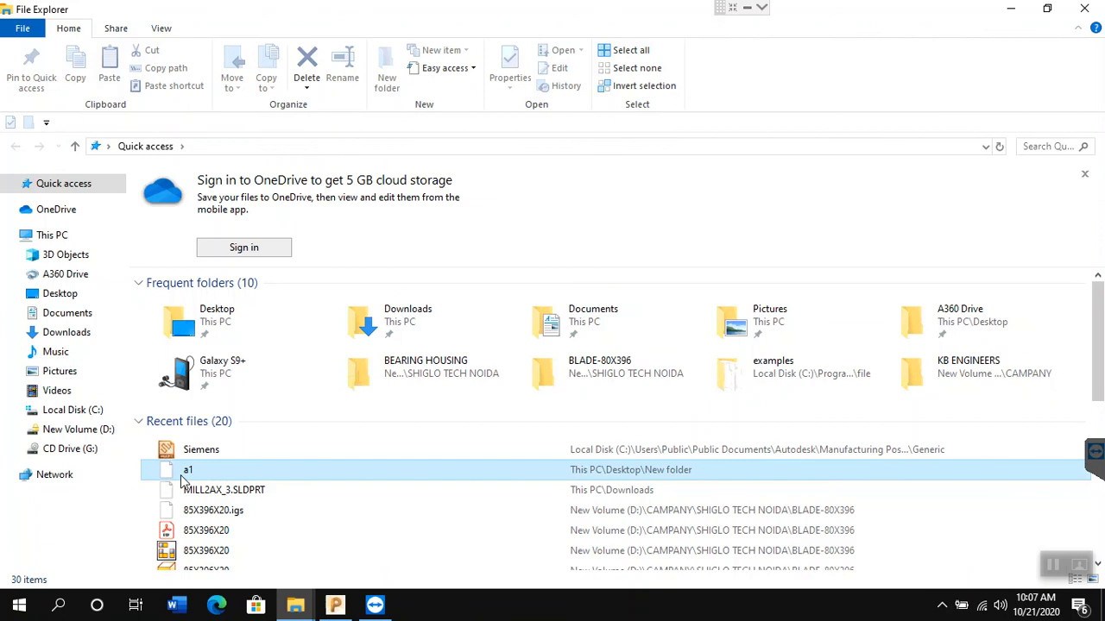
double_click(180, 474)
right_click(181, 473)
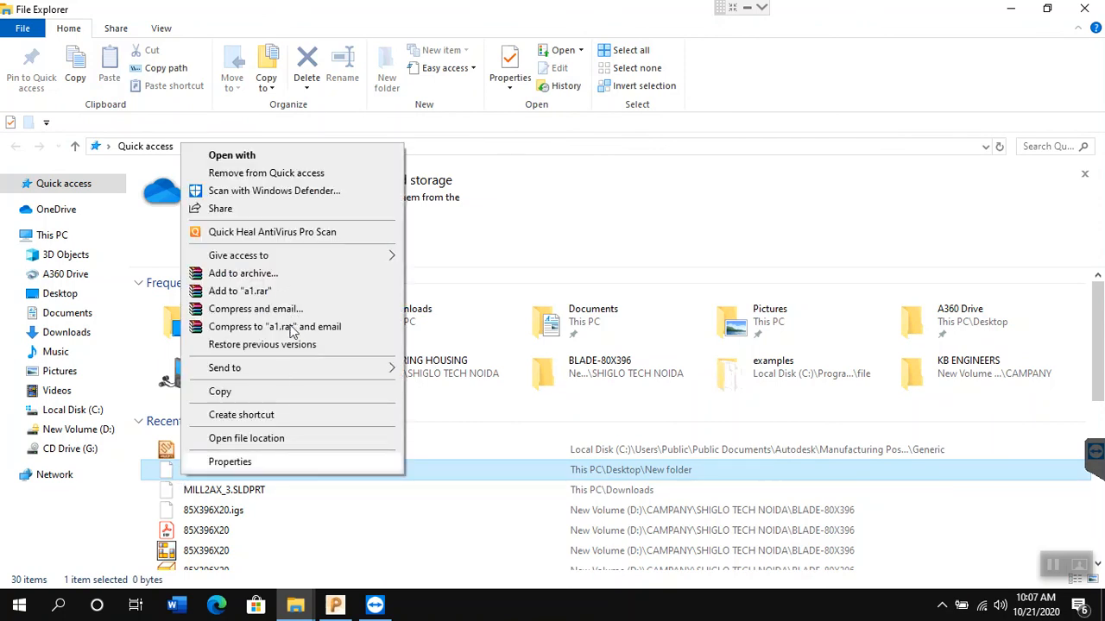
left_click(249, 439)
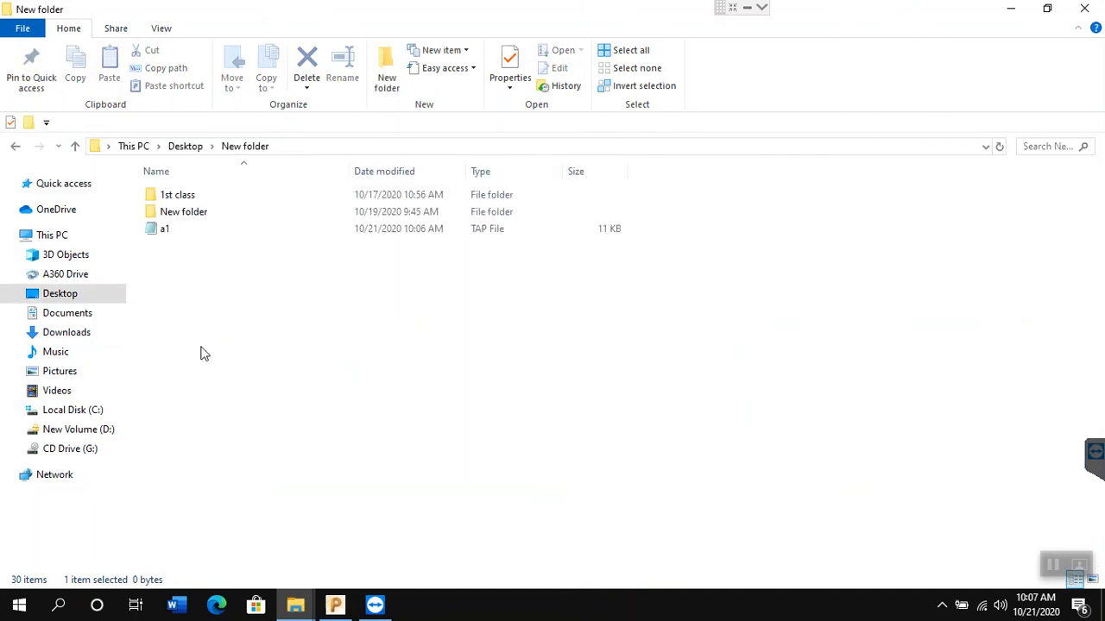
Step: Open the a1 TAP file with Notepad, keeping it as the app always used for .tap files
left_click(168, 231)
right_click(168, 231)
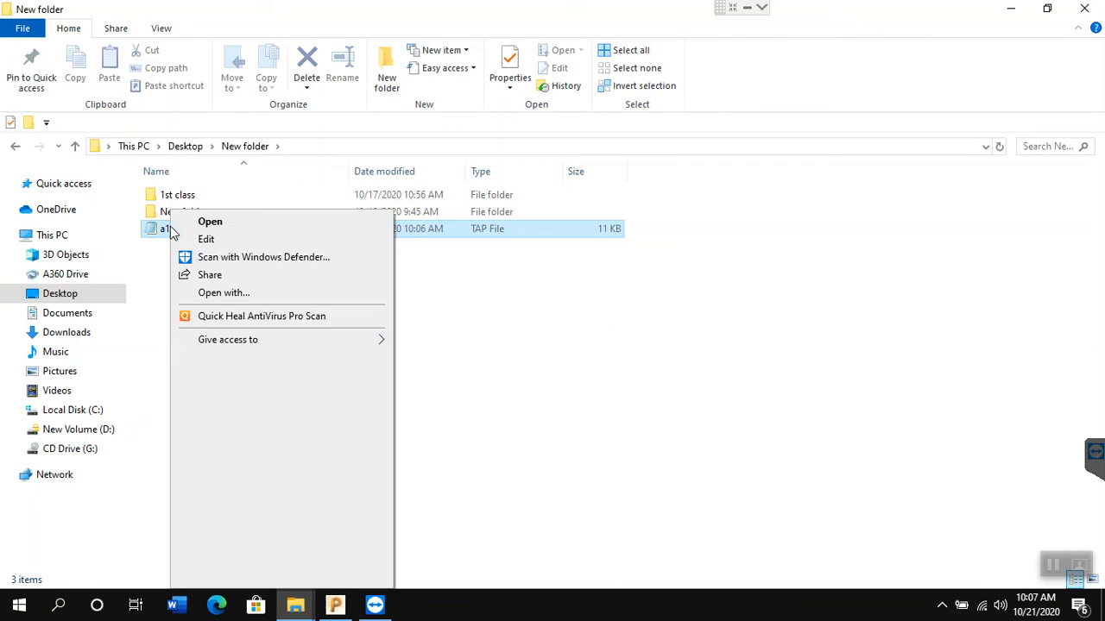
left_click(223, 293)
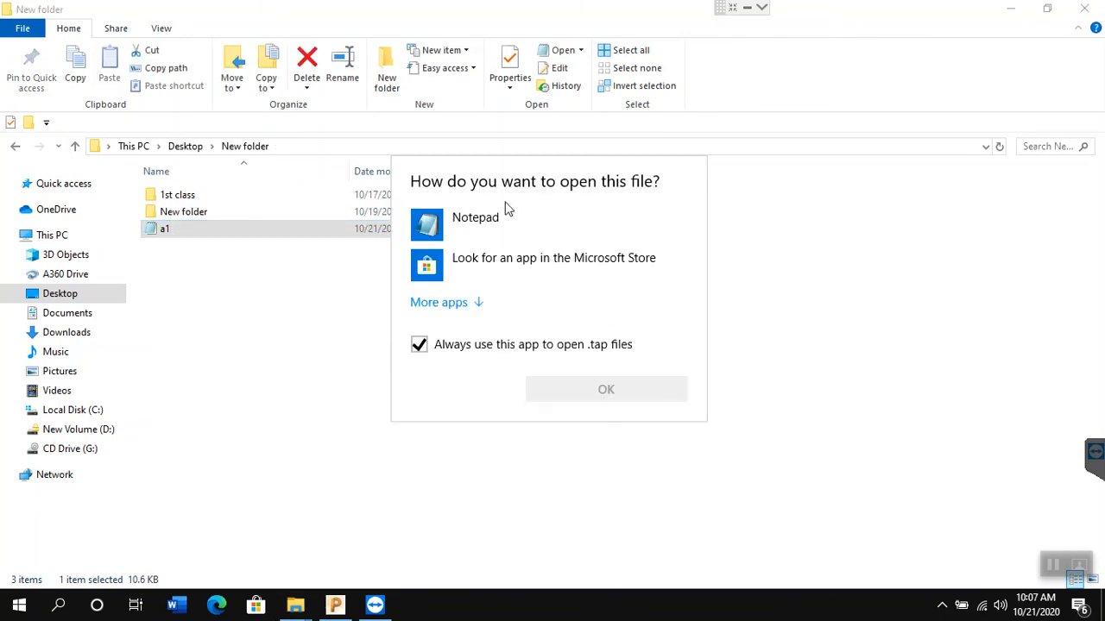
left_click(444, 231)
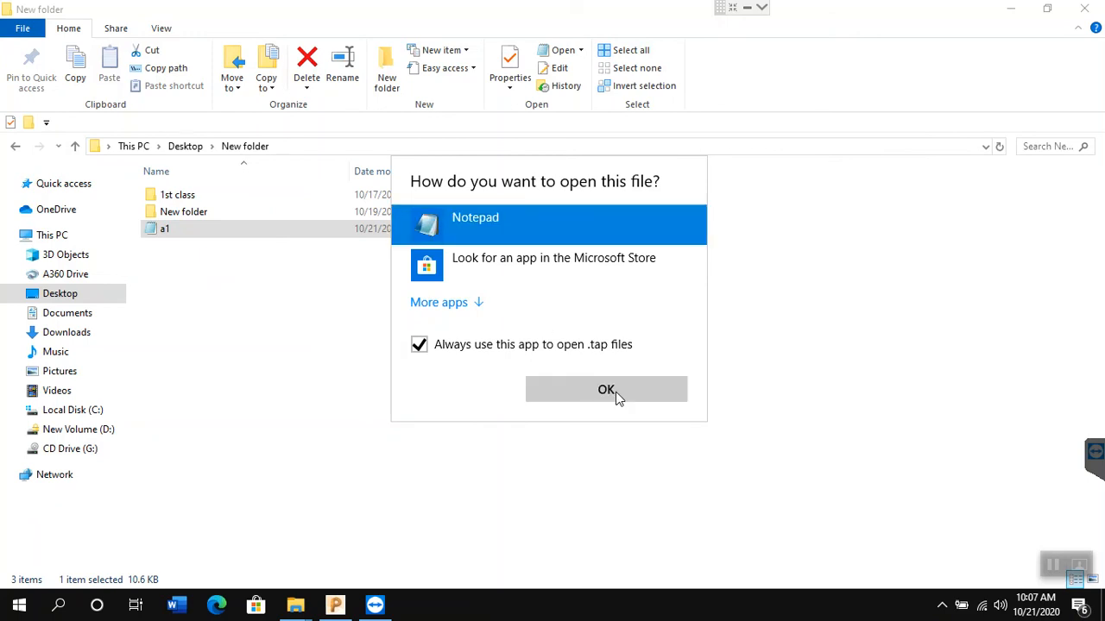
left_click(605, 390)
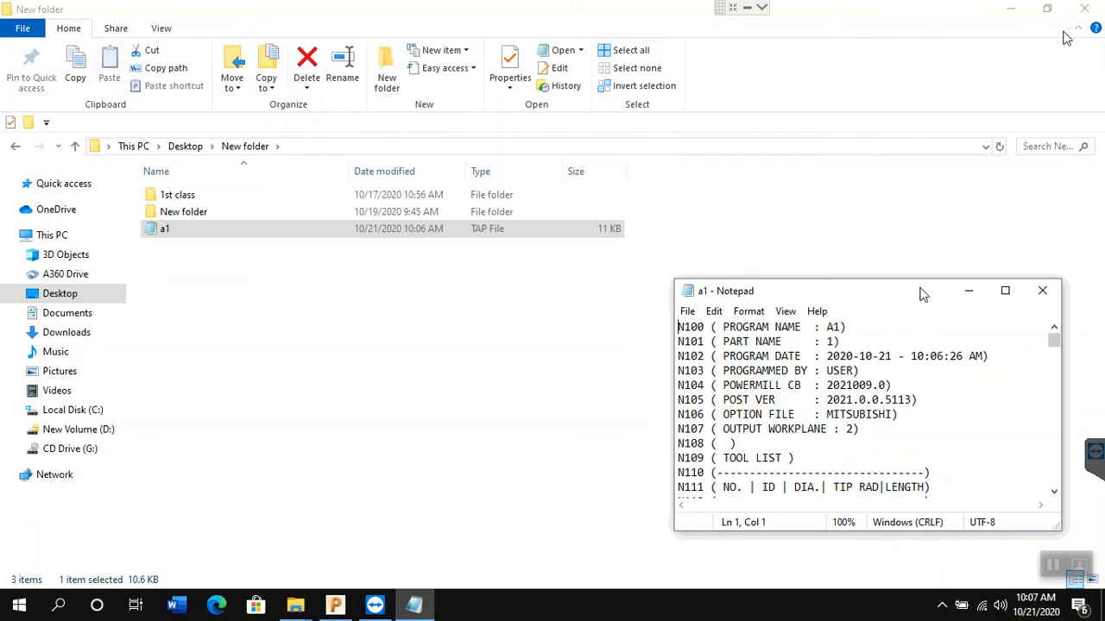
Step: Move the Notepad window aside, minimize both File Explorer windows, and close the Information report in PowerMill
left_click_drag(922, 293, 894, 268)
left_click(1014, 8)
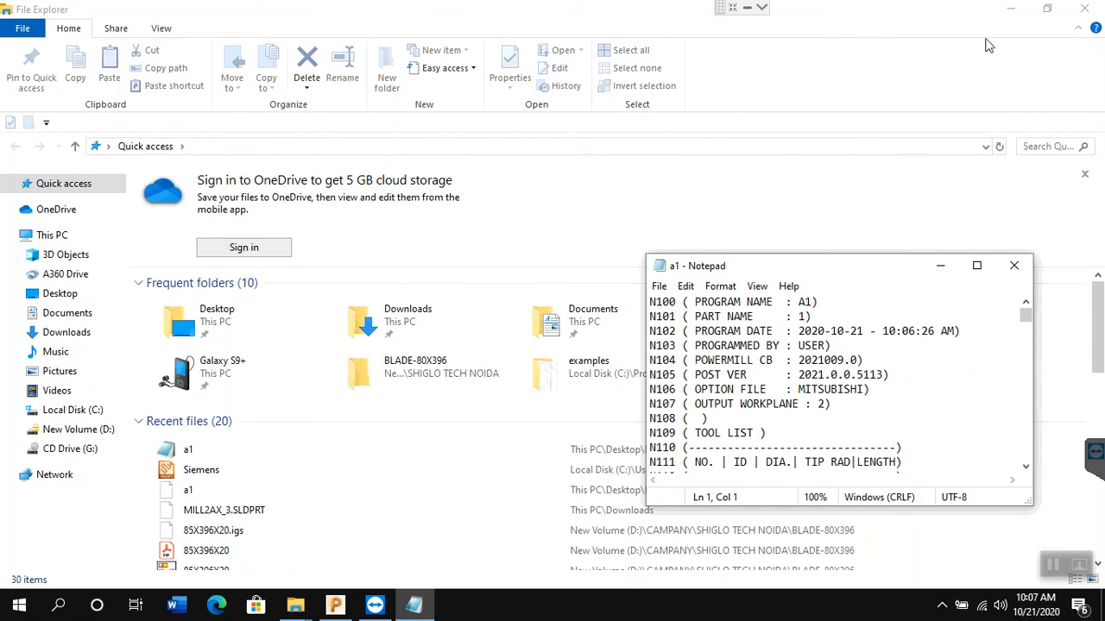
left_click(1010, 11)
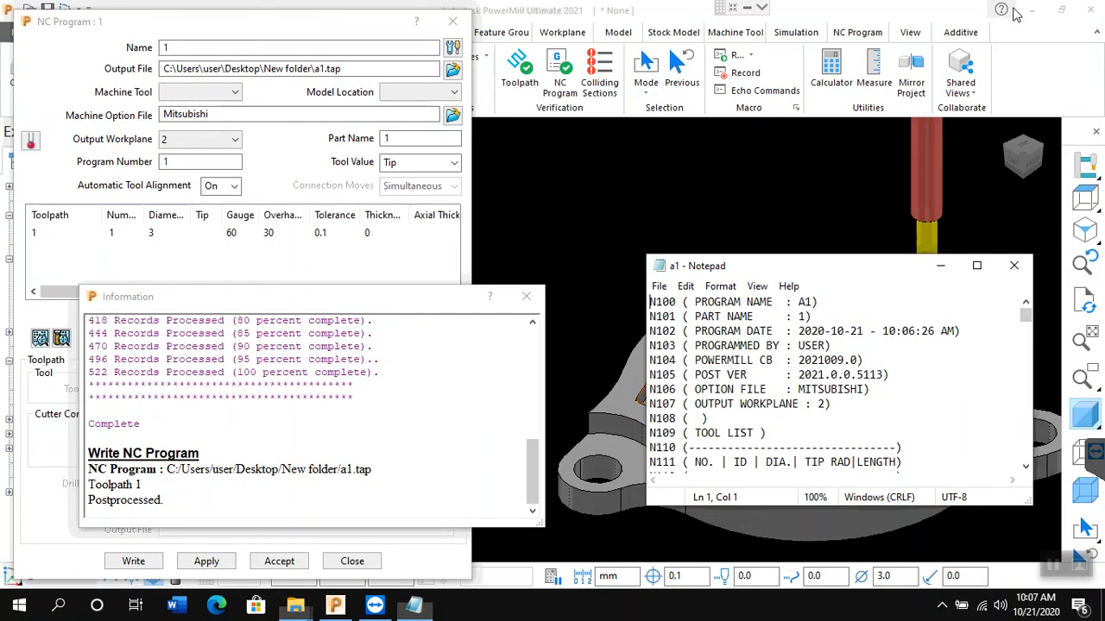
left_click(529, 297)
left_click(529, 298)
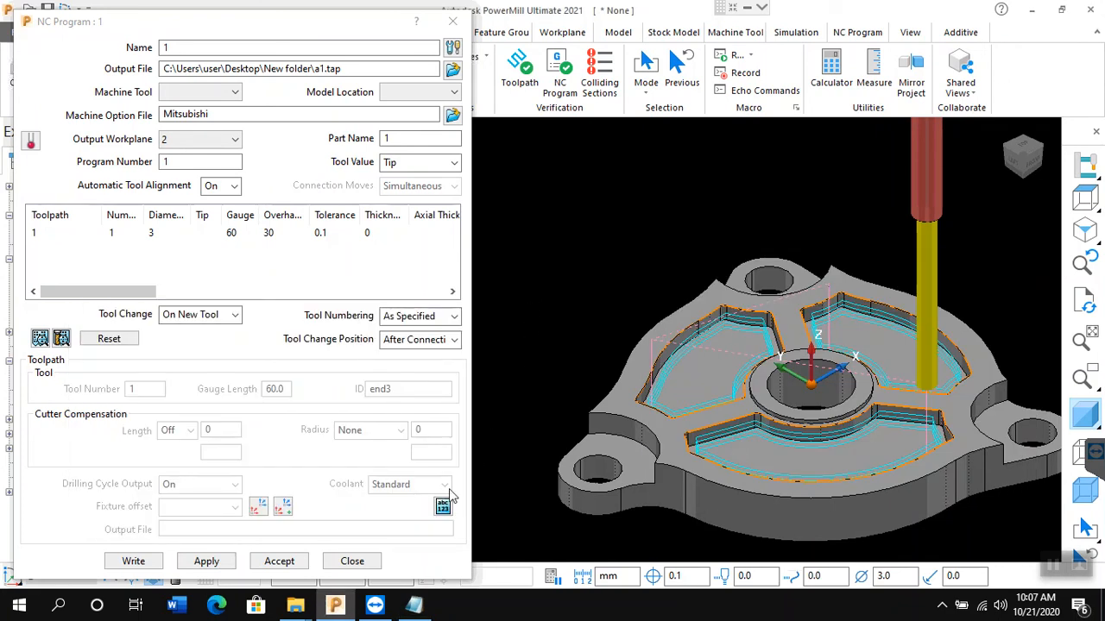
Step: Bring back the a1 file in Notepad, place it beside the NC Program dialog and enlarge its window
left_click(414, 607)
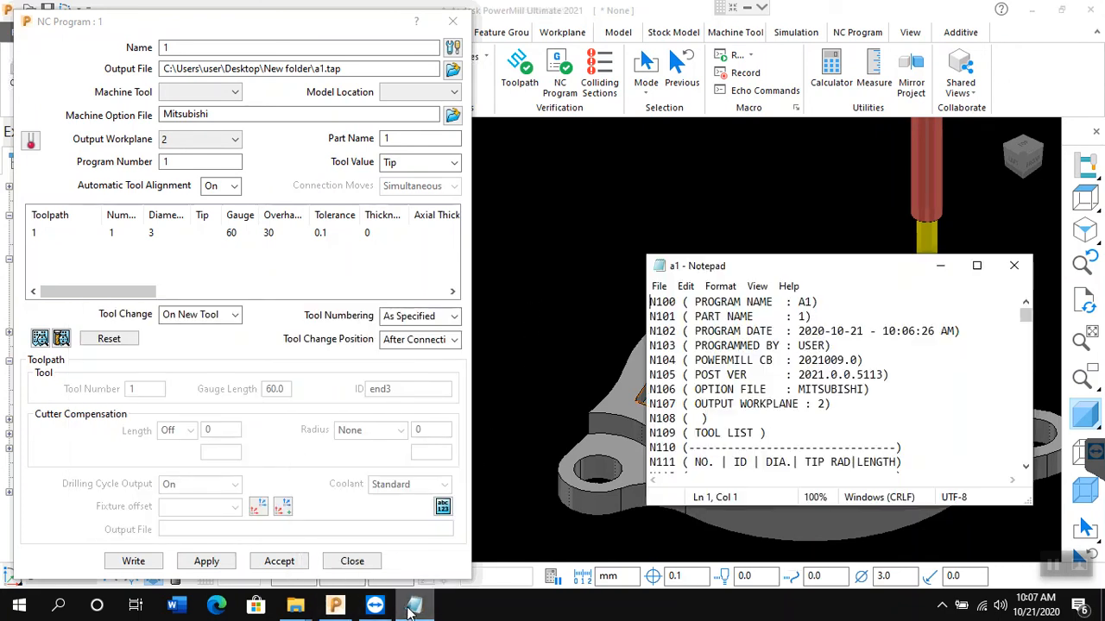
left_click_drag(774, 266, 671, 170)
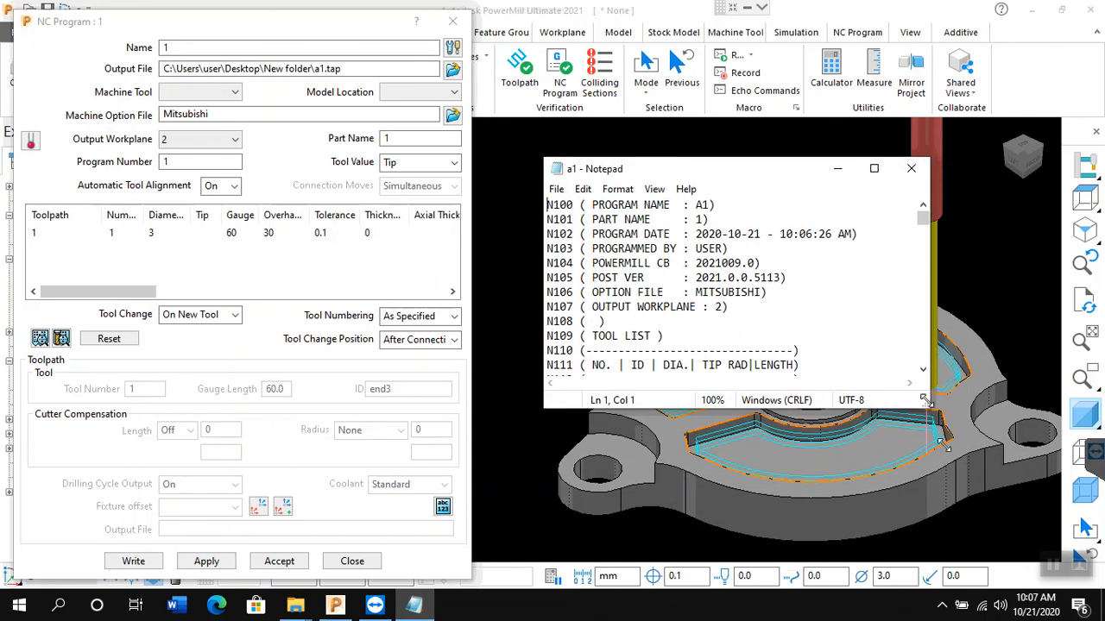
left_click_drag(924, 400, 957, 535)
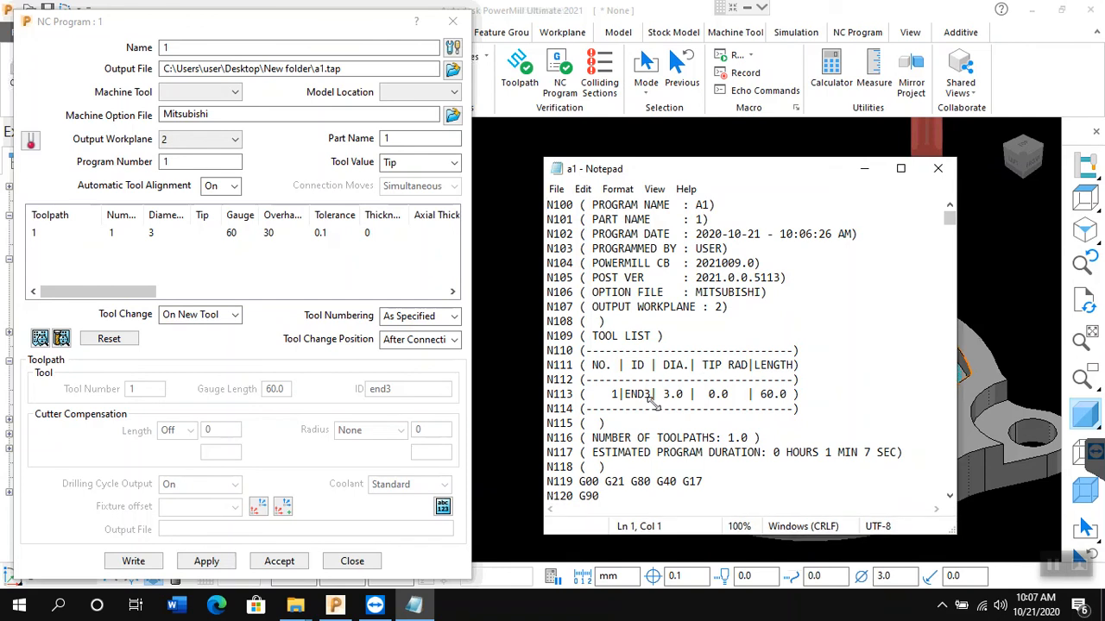
Step: Review the a1 NC code: the header, tool list, estimated program duration, tool data and coordinate moves
left_click(655, 408)
scroll(655, 420, "down", 3)
scroll(655, 420, "down", 2)
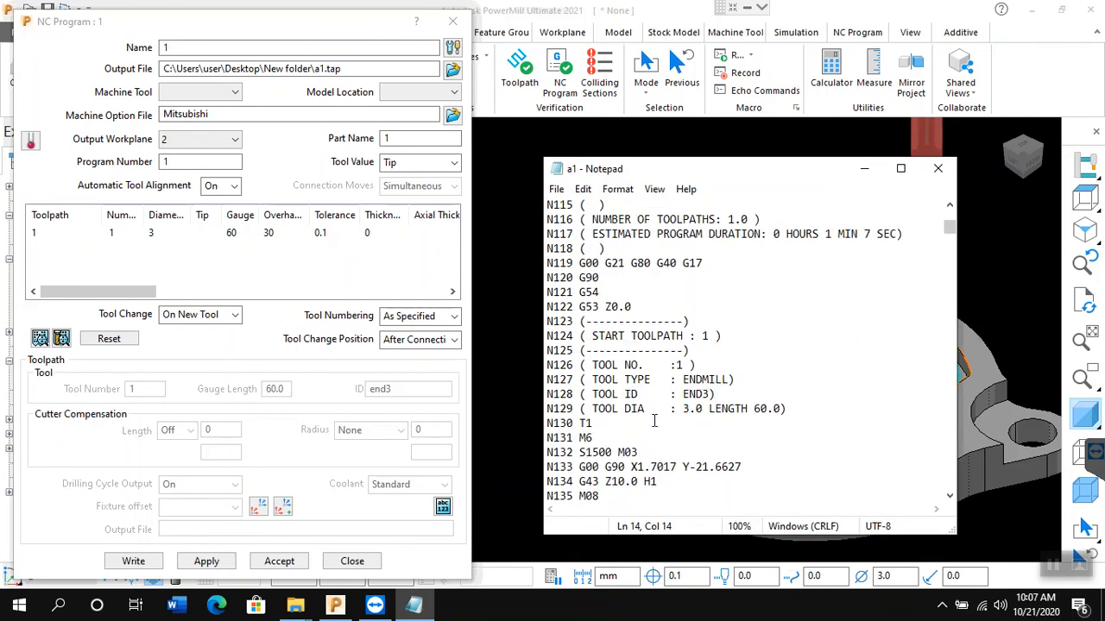
left_click(731, 409)
scroll(761, 324, "up", 1)
left_click_drag(896, 278, 825, 274)
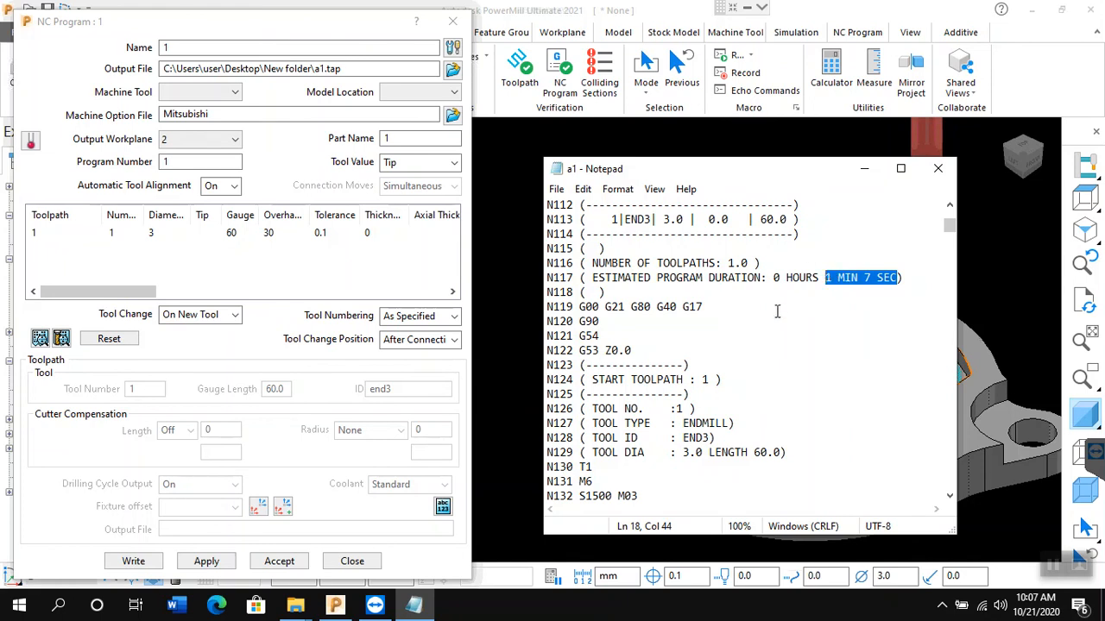
scroll(780, 295, "up", 4)
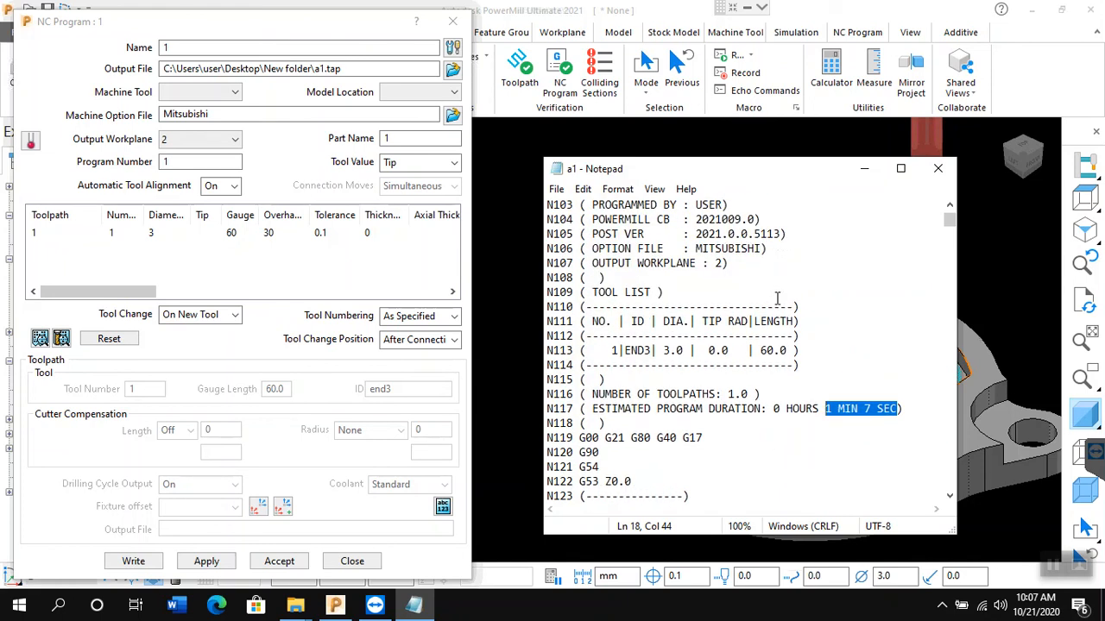
scroll(775, 305, "down", 16)
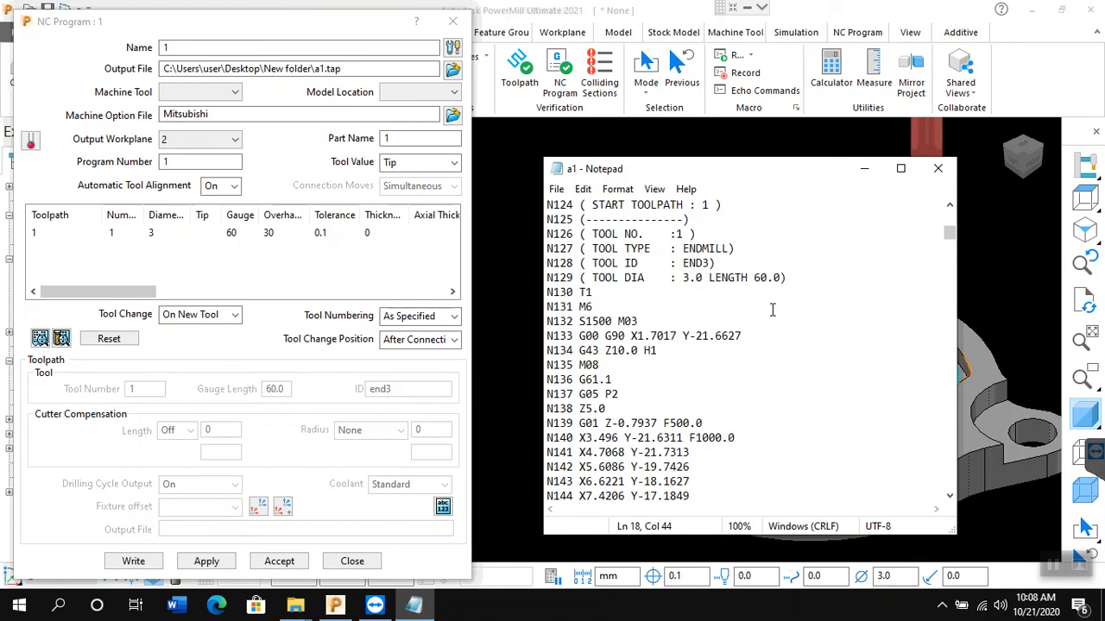
scroll(773, 311, "down", 3)
scroll(770, 313, "down", 14)
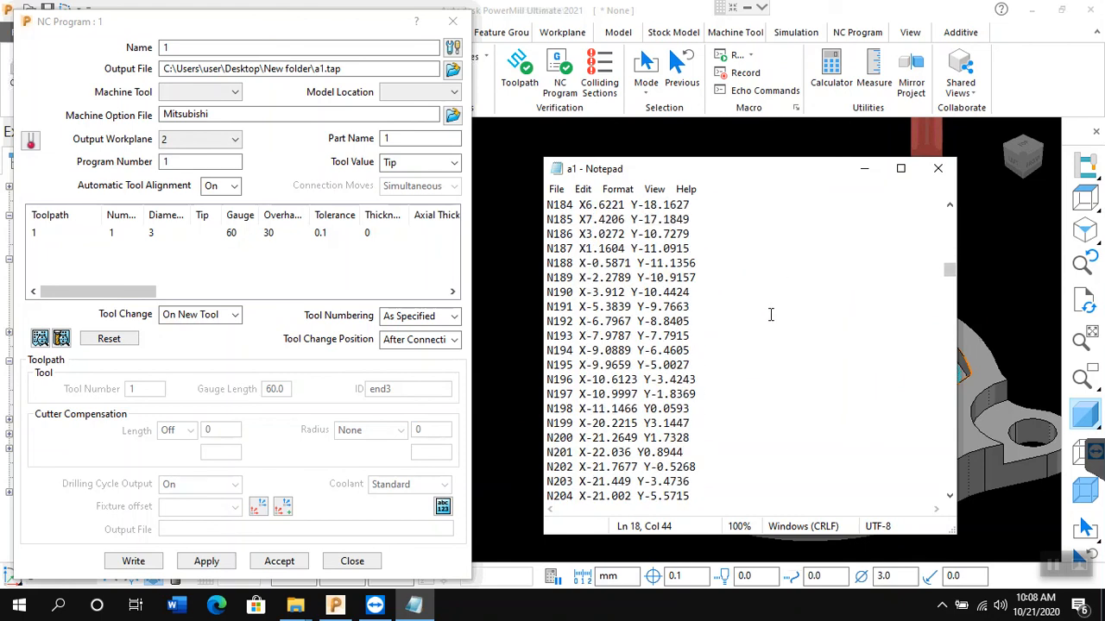
Step: Close the a1 file in Notepad and accept the settings of NC program 1
left_click(938, 168)
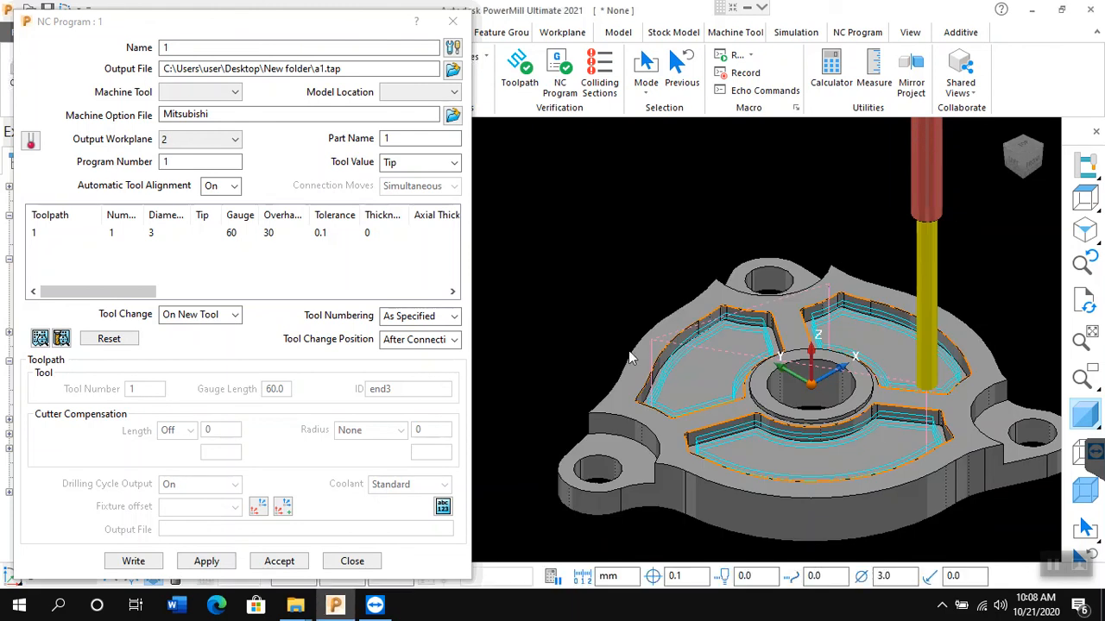
left_click(296, 563)
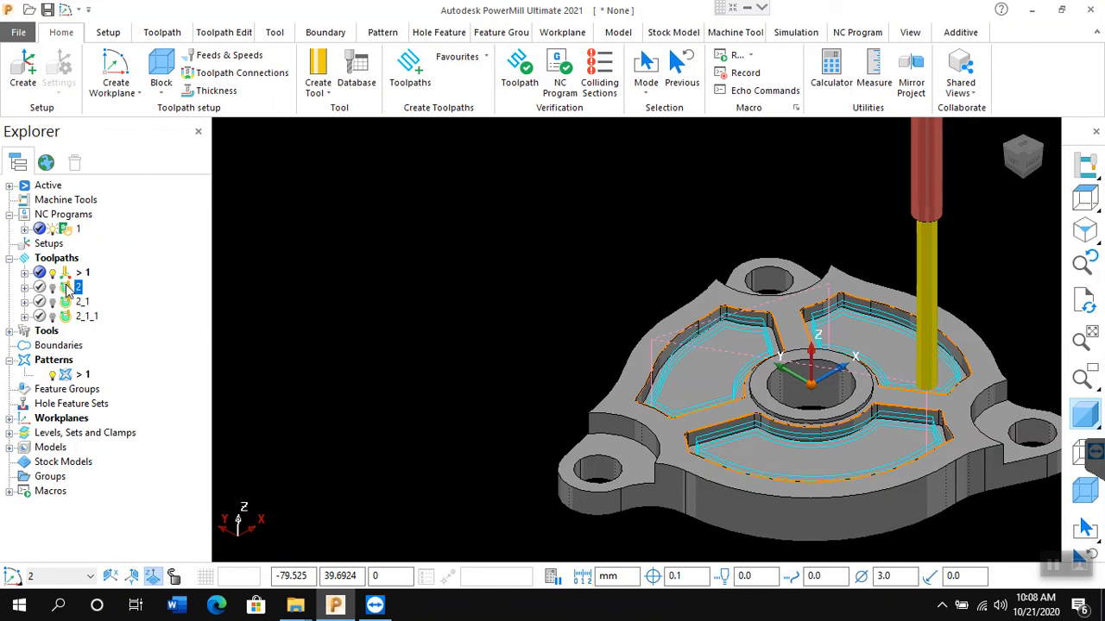
Step: Activate toolpath 2 in the Explorer tree
right_click(68, 293)
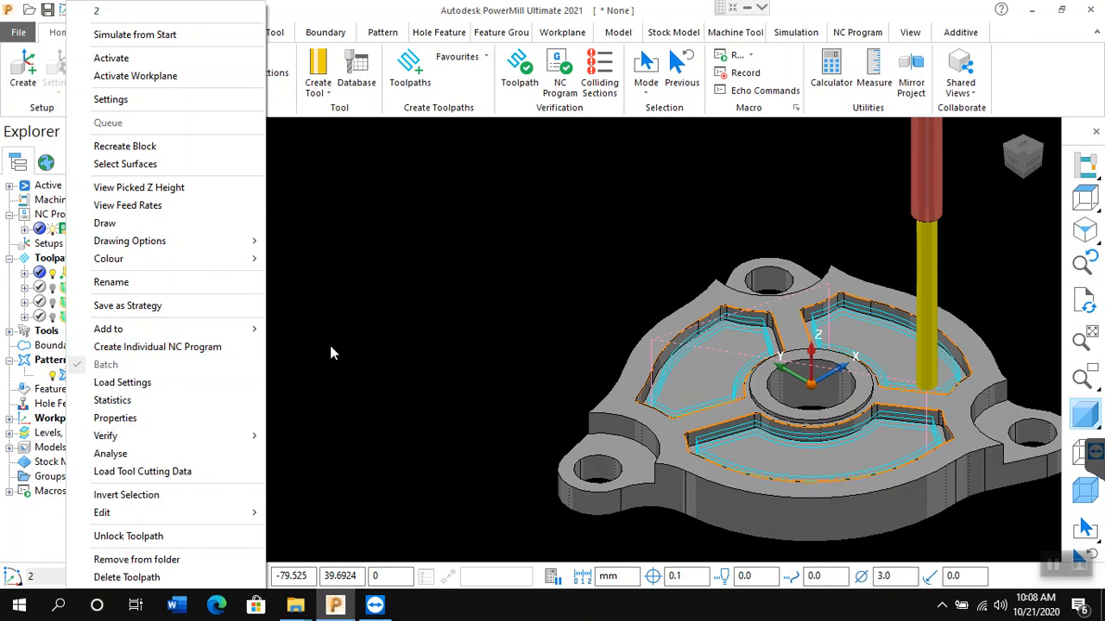
left_click(197, 346)
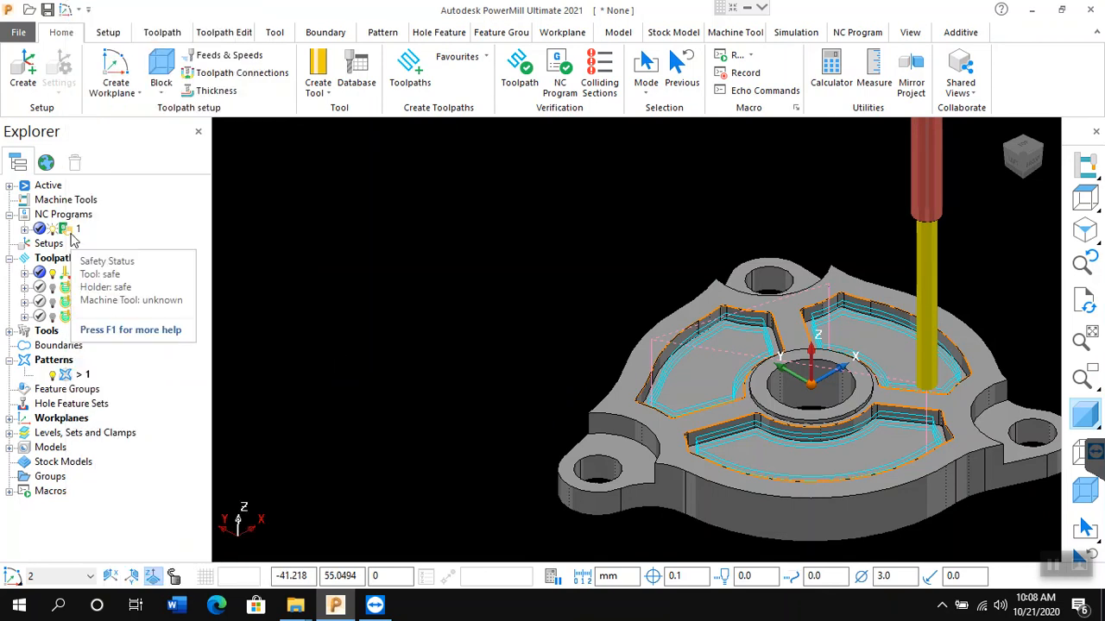
right_click(59, 292)
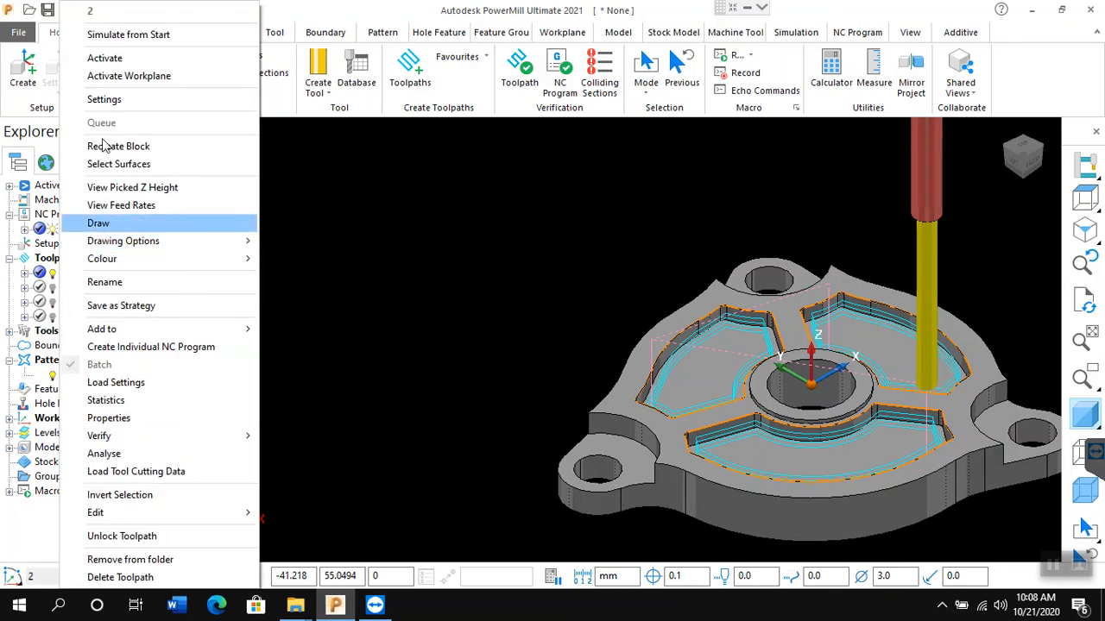
left_click(104, 58)
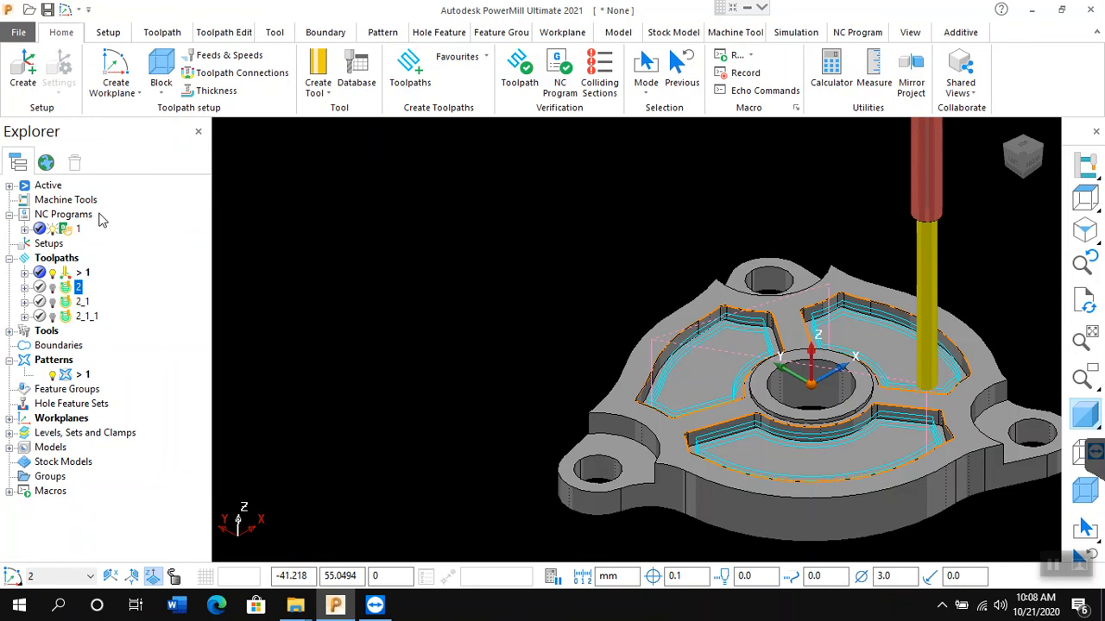
right_click(83, 292)
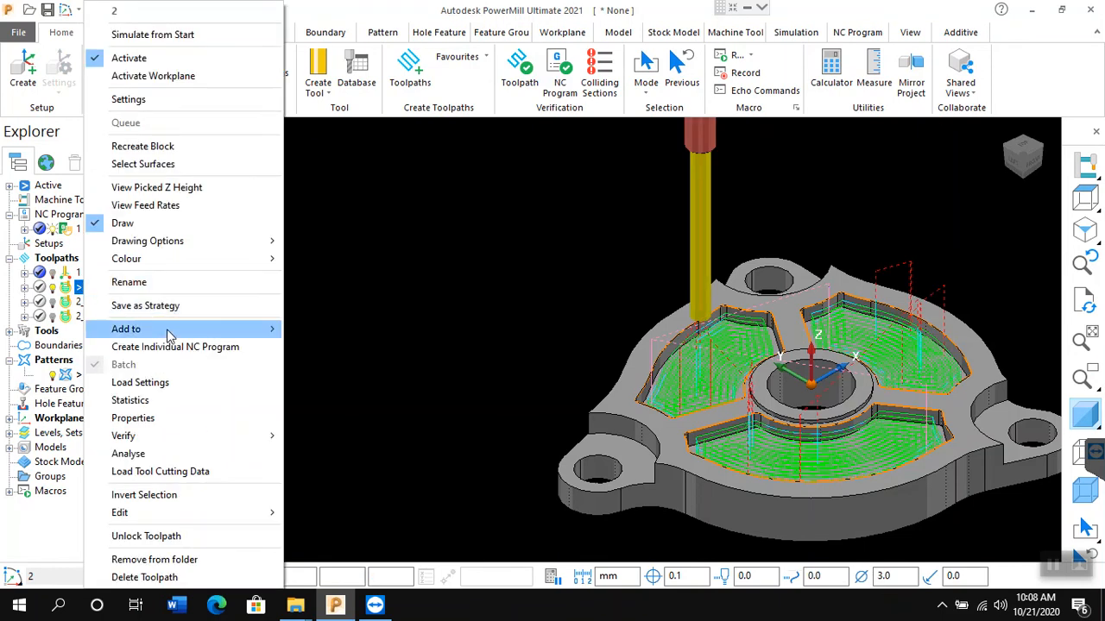
mouse_move(173, 335)
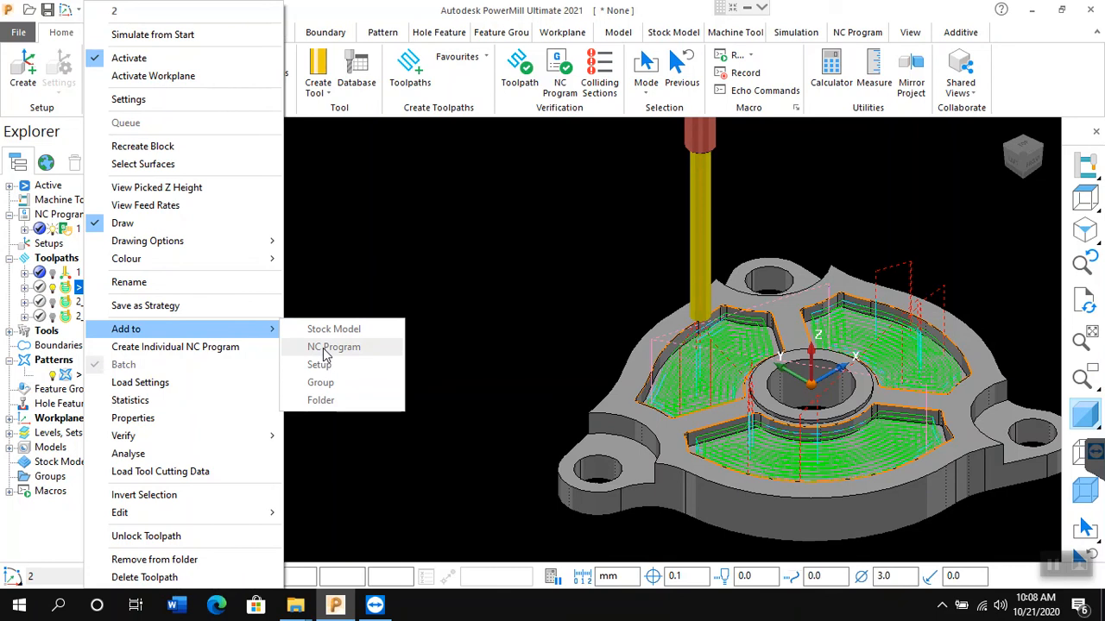
left_click(414, 372)
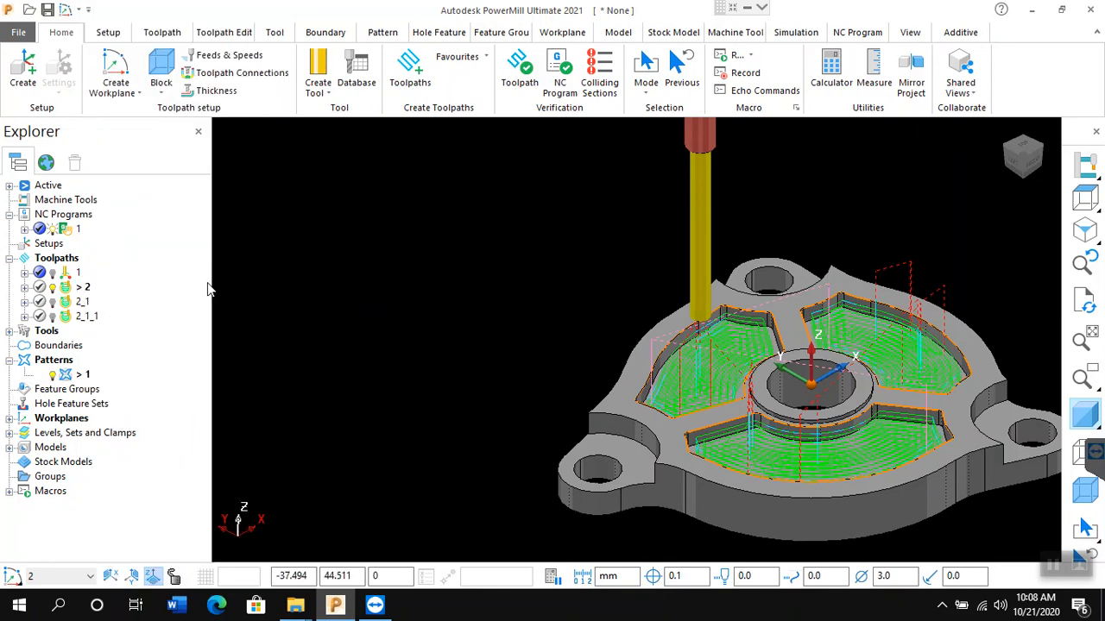
Step: Activate NC program 1 and add toolpath 2 to it
right_click(76, 231)
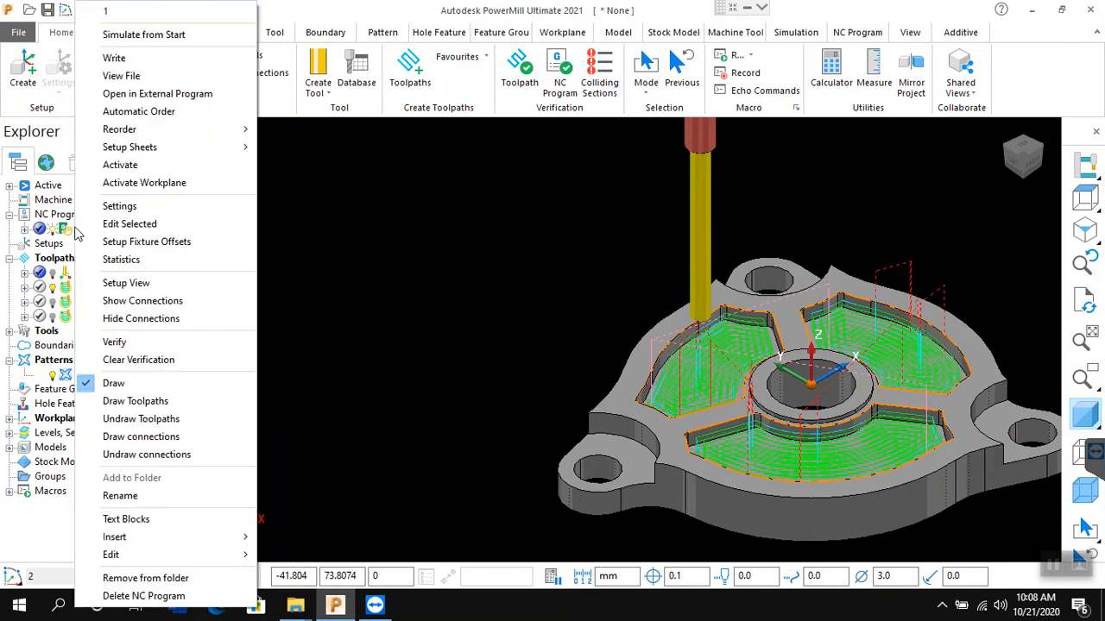
left_click(121, 165)
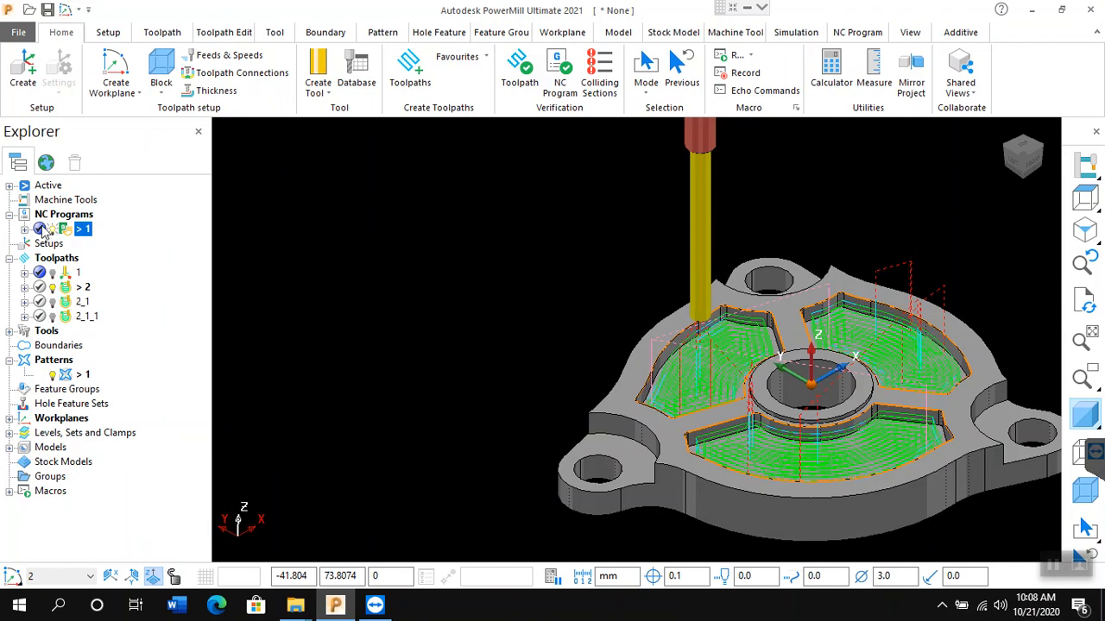
right_click(83, 290)
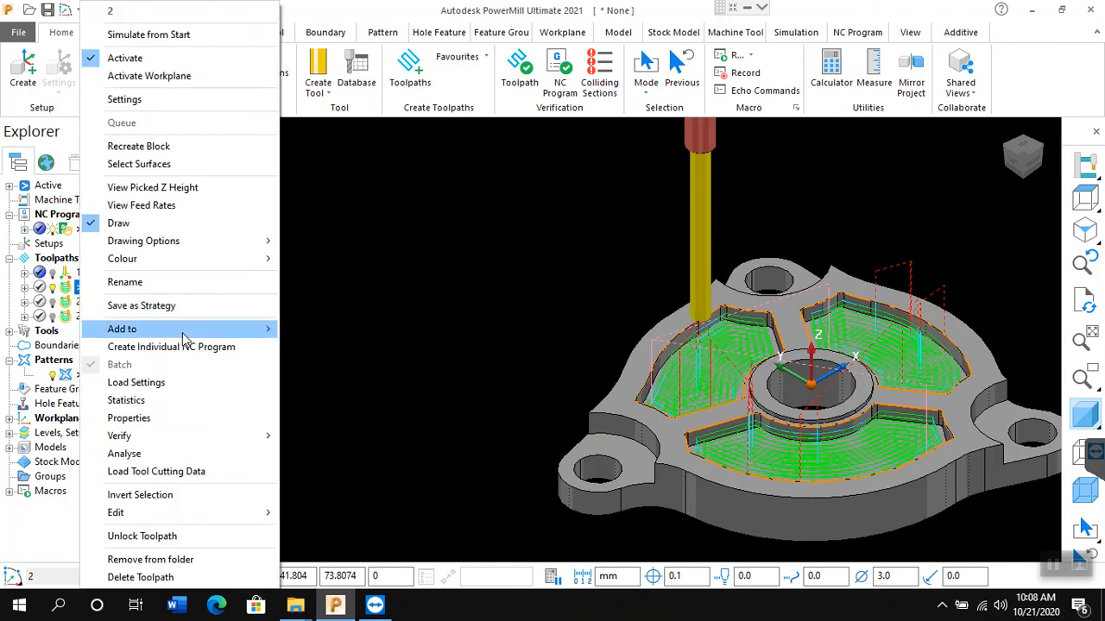
mouse_move(185, 339)
left_click(324, 348)
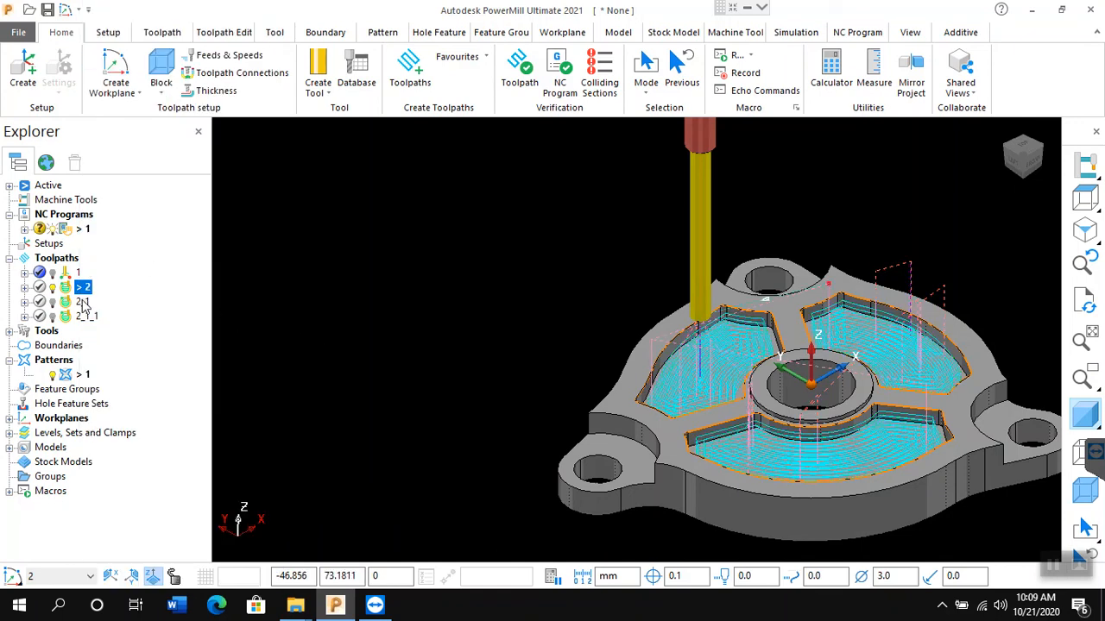
Step: Activate toolpath 2_1 and add it to the active NC program 1
right_click(83, 302)
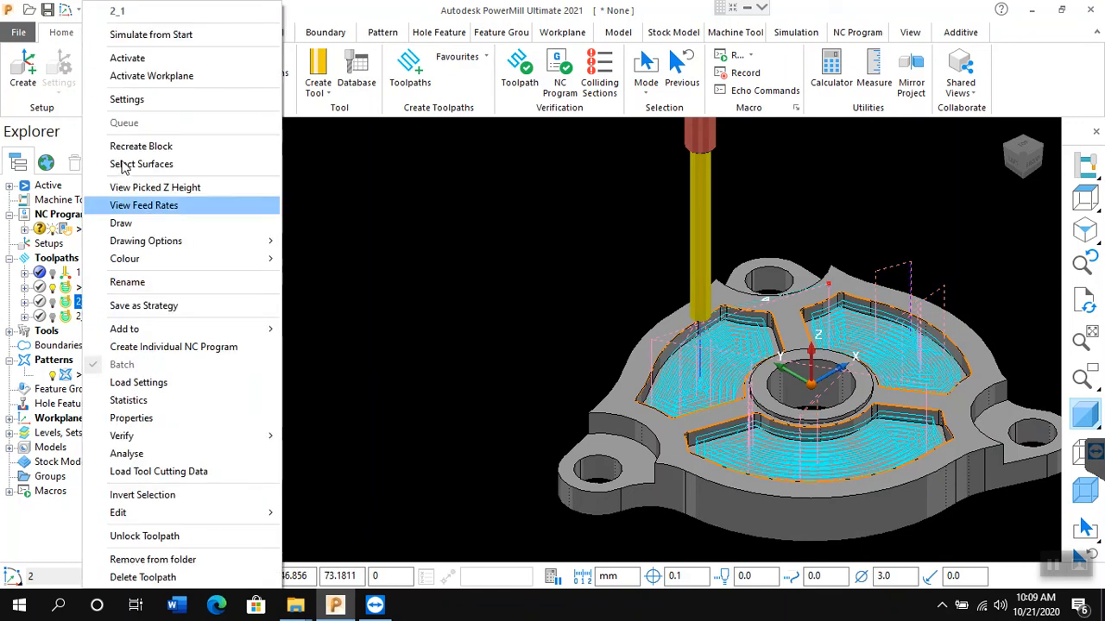
left_click(127, 58)
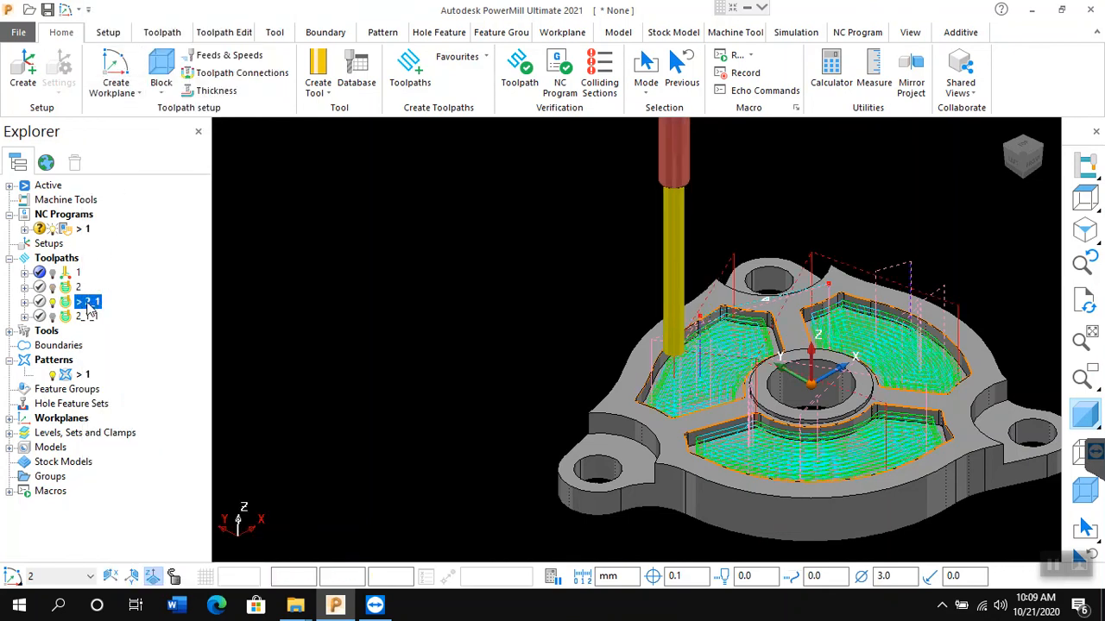
right_click(80, 229)
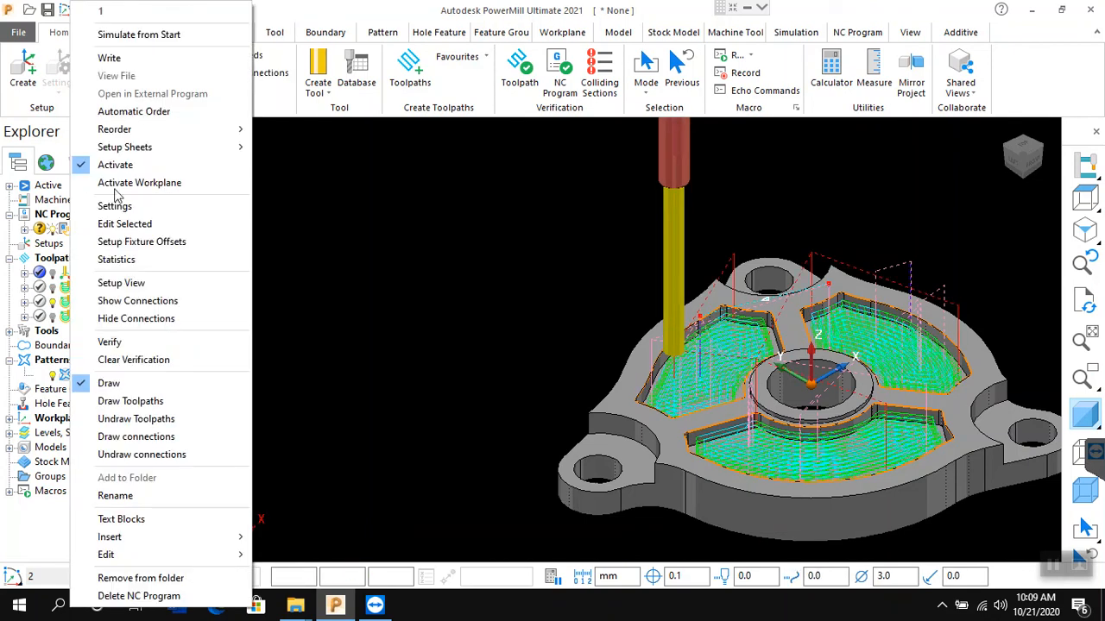
left_click(312, 302)
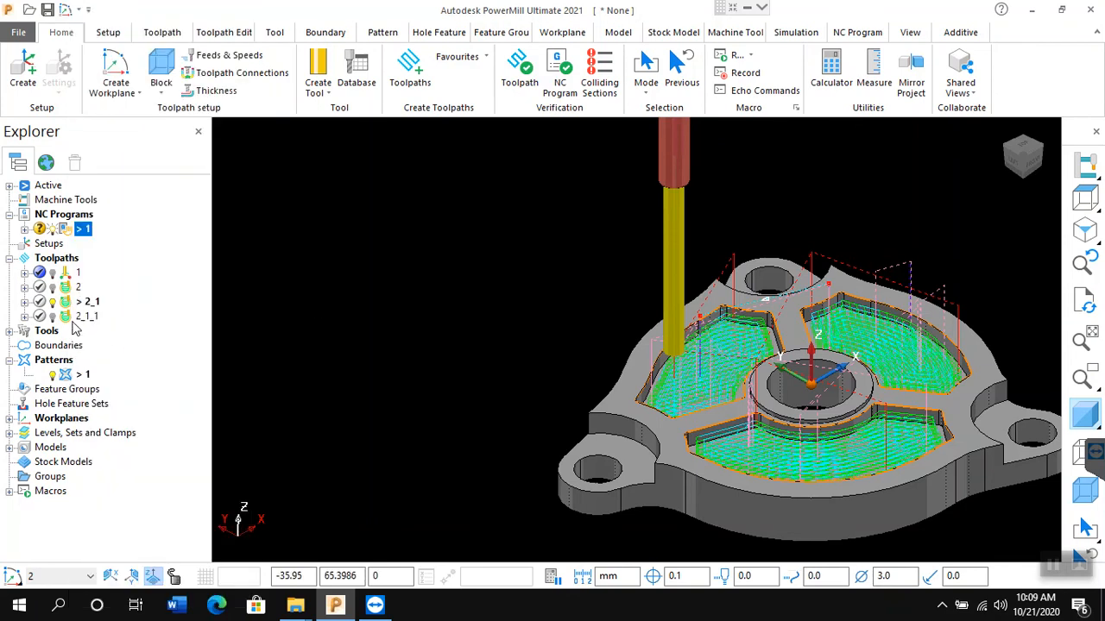
left_click(85, 307)
right_click(87, 311)
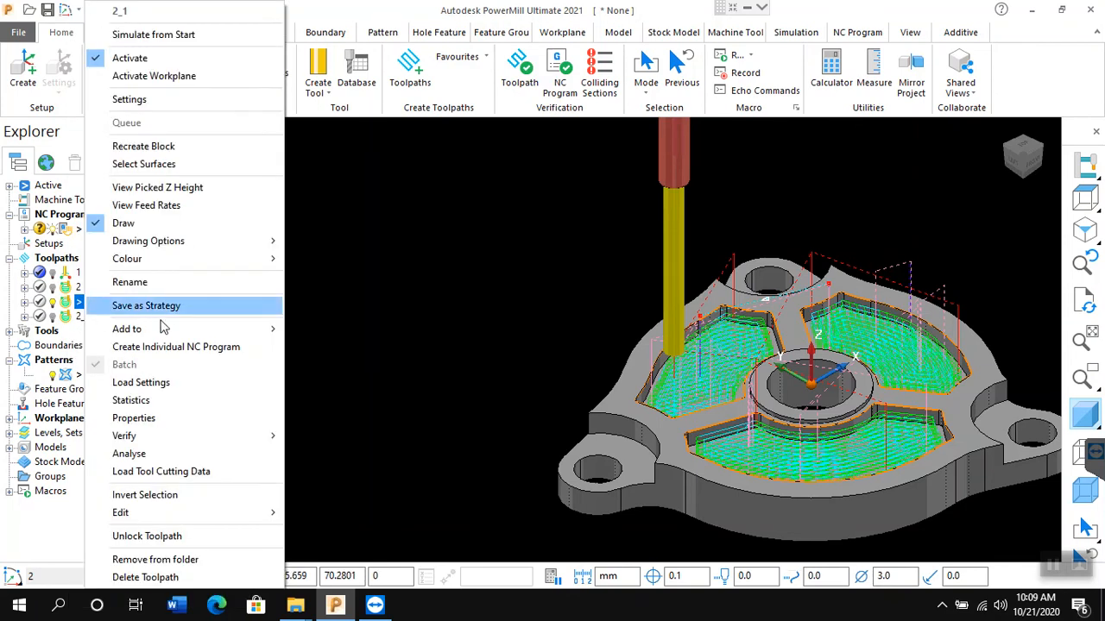
mouse_move(207, 335)
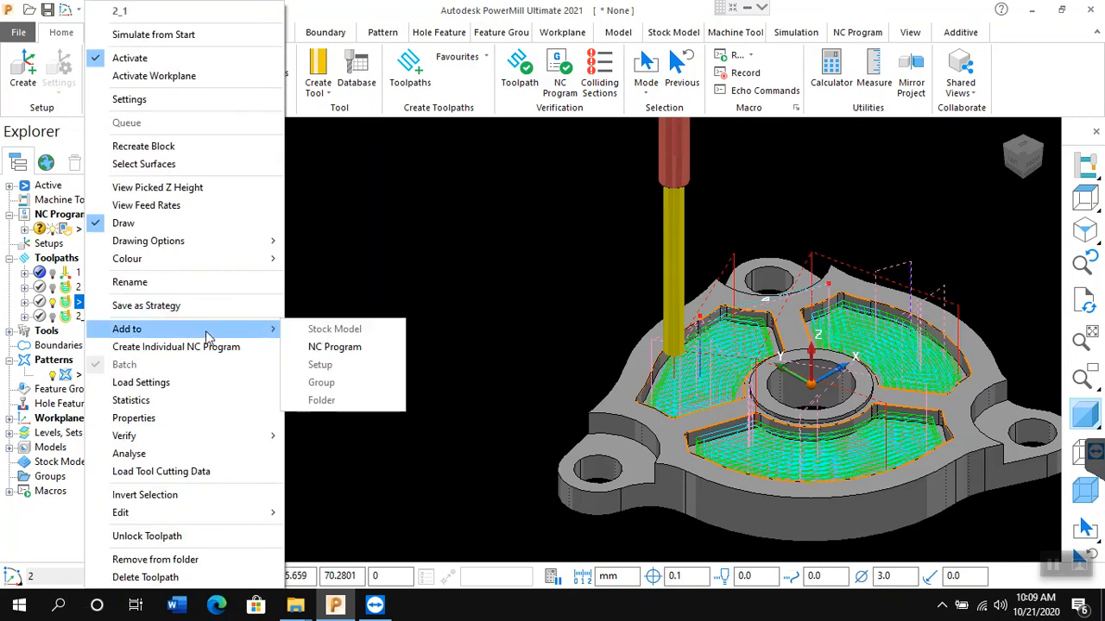
left_click(332, 347)
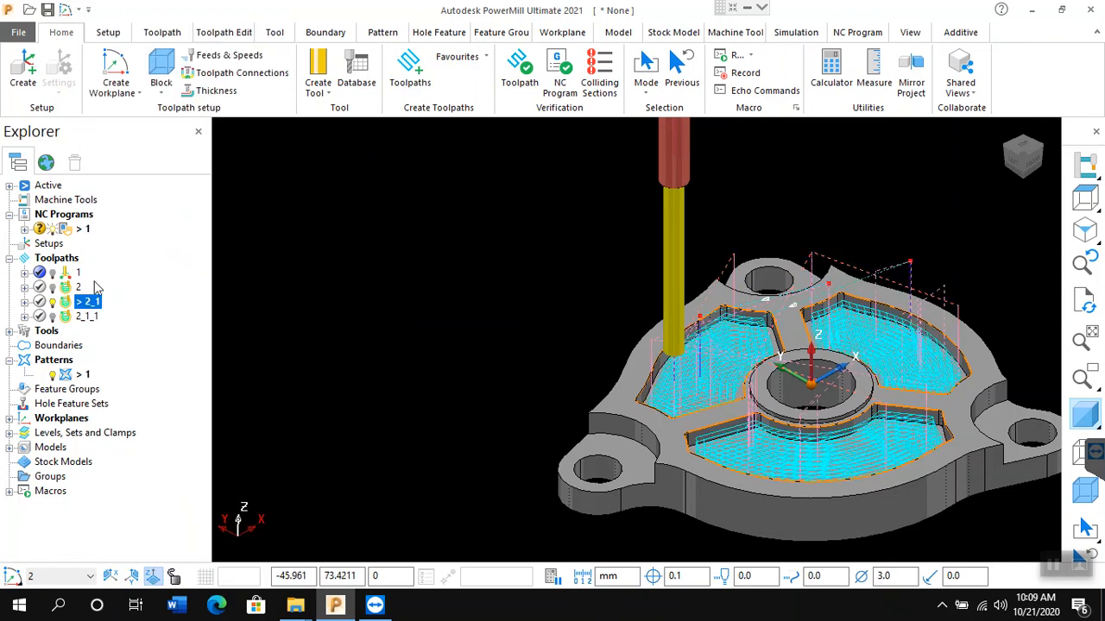
Step: Activate toolpath 2_1_1 and add it to the active NC program 1
left_click(88, 317)
right_click(88, 317)
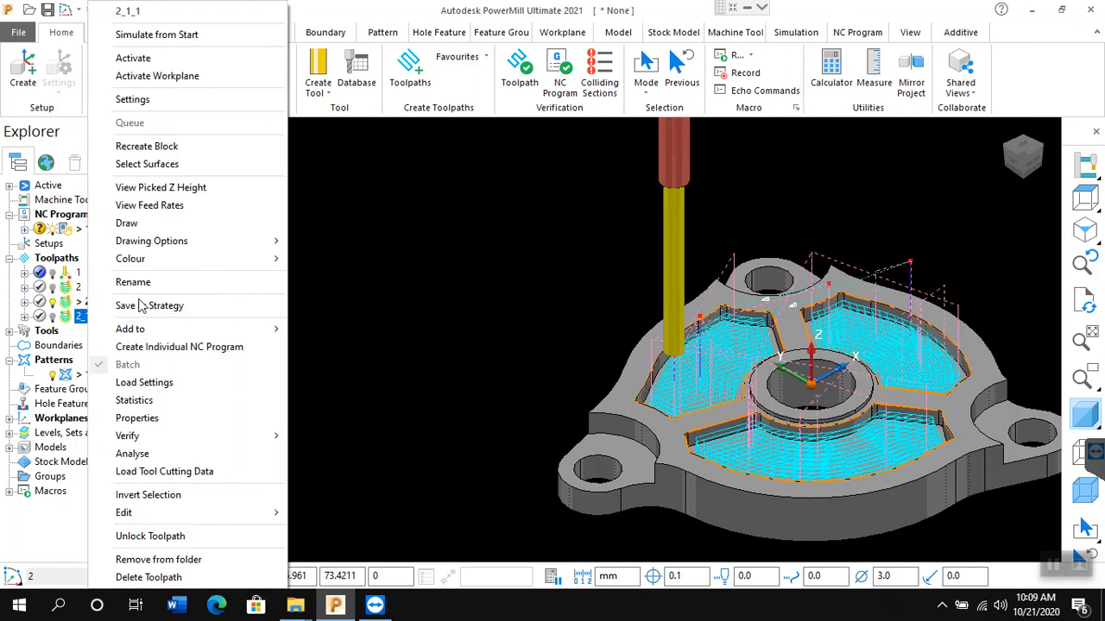
left_click(133, 59)
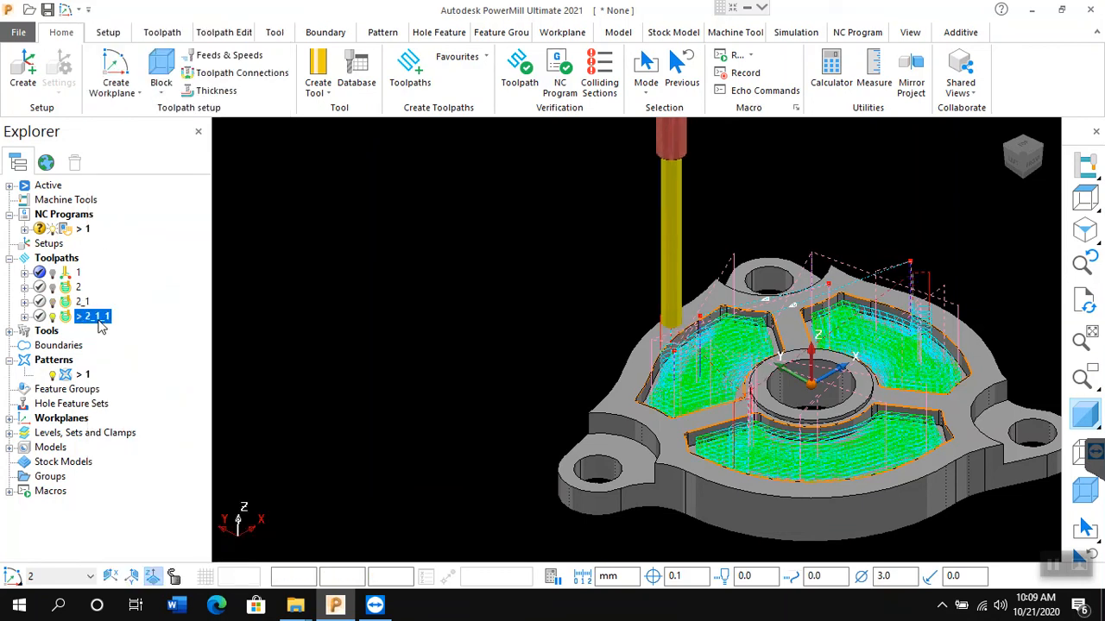
right_click(100, 319)
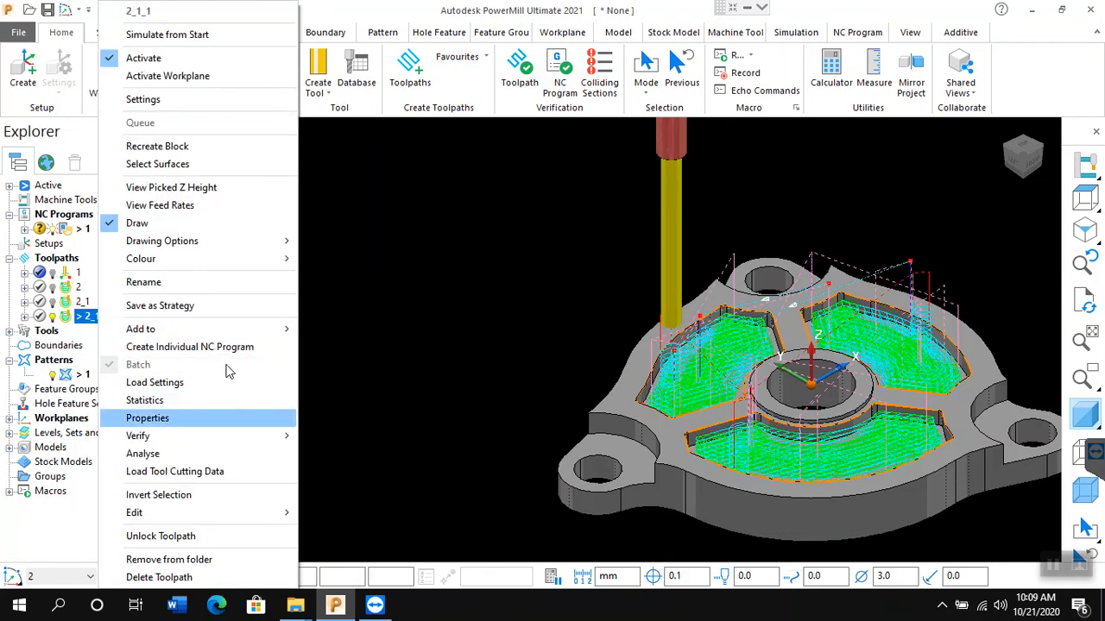
mouse_move(264, 333)
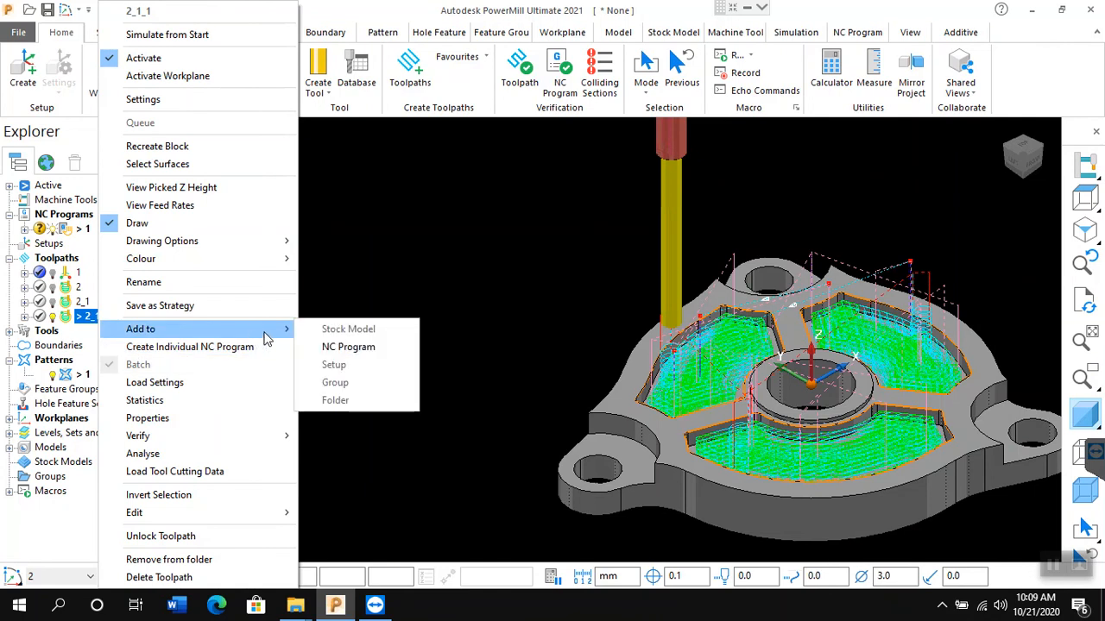
left_click(364, 356)
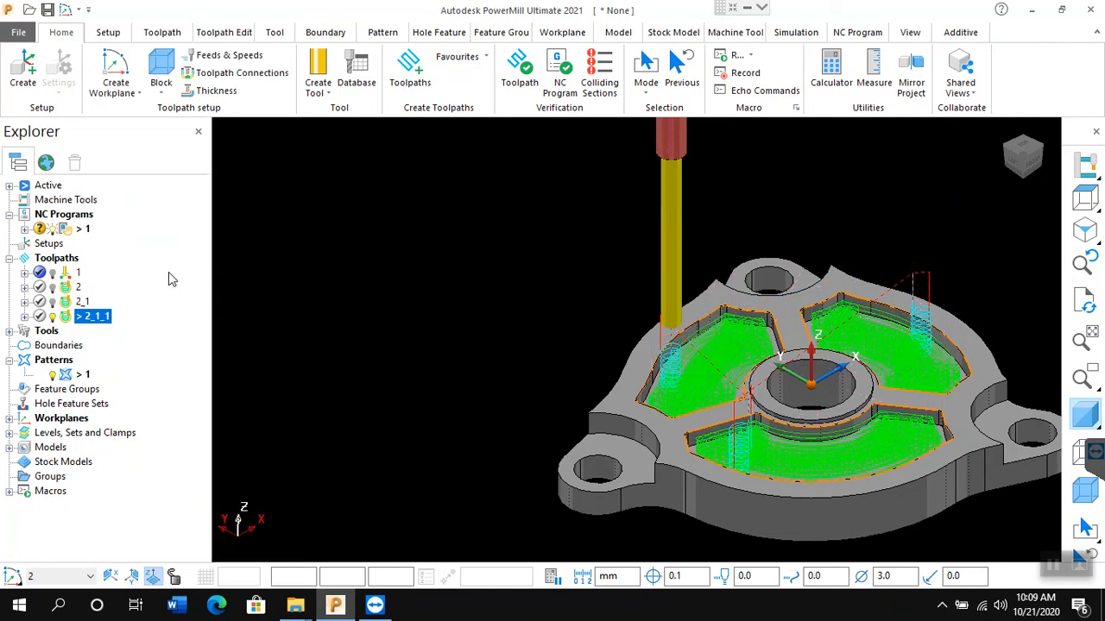
Step: Open the settings of NC program 1 and select all four toolpaths in its list, from 1 to 2_1_1
right_click(73, 234)
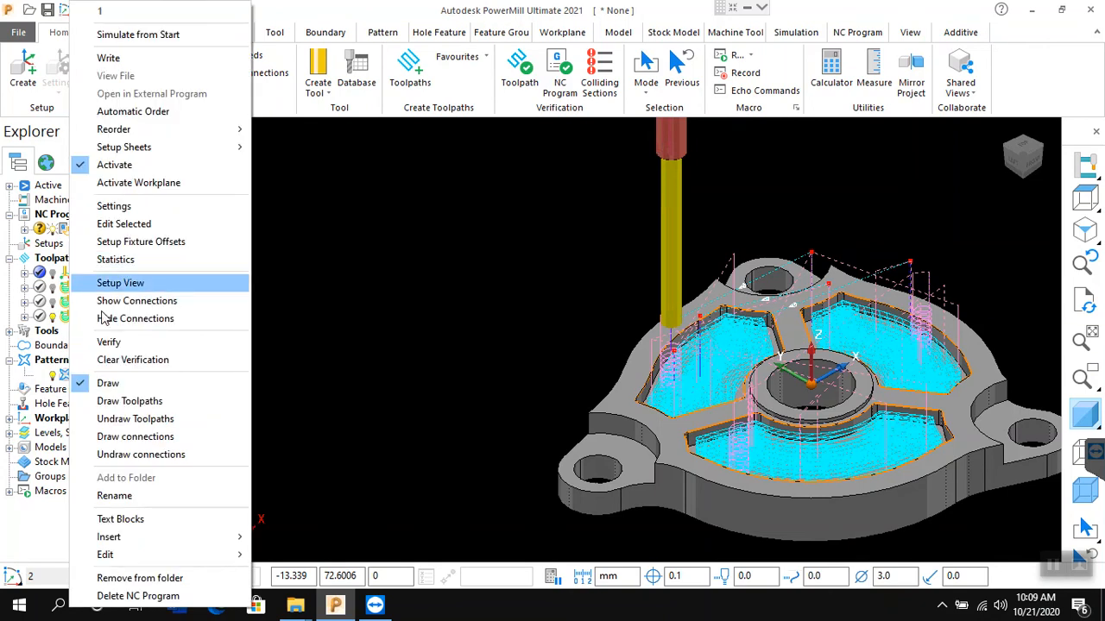
left_click(116, 211)
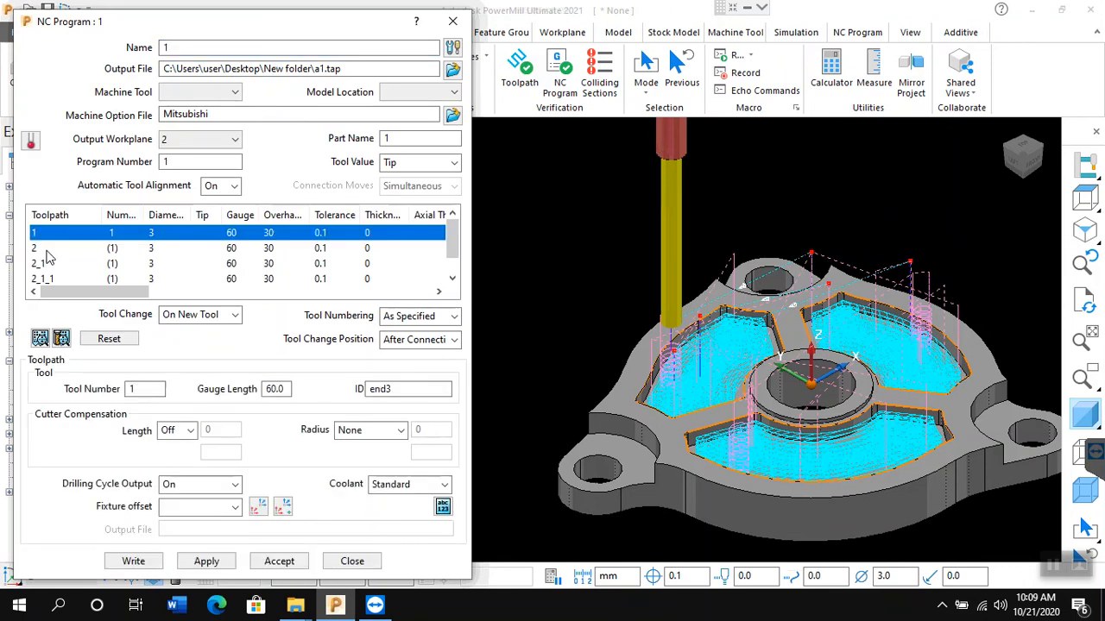
key("Down")
key("Down")
key("Down")
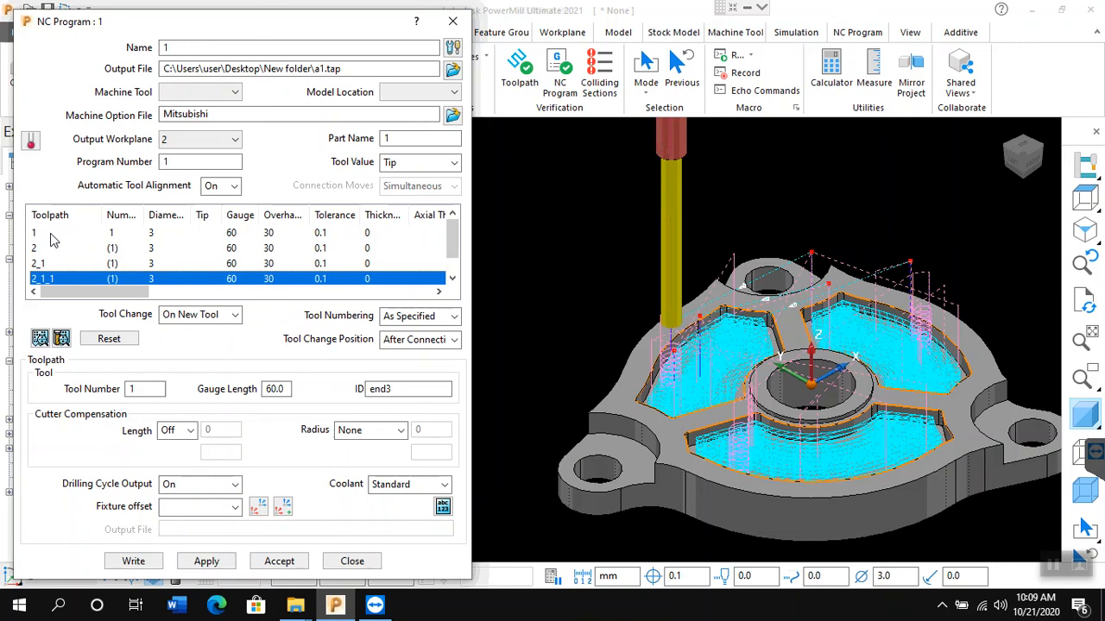
left_click(48, 240, "shift")
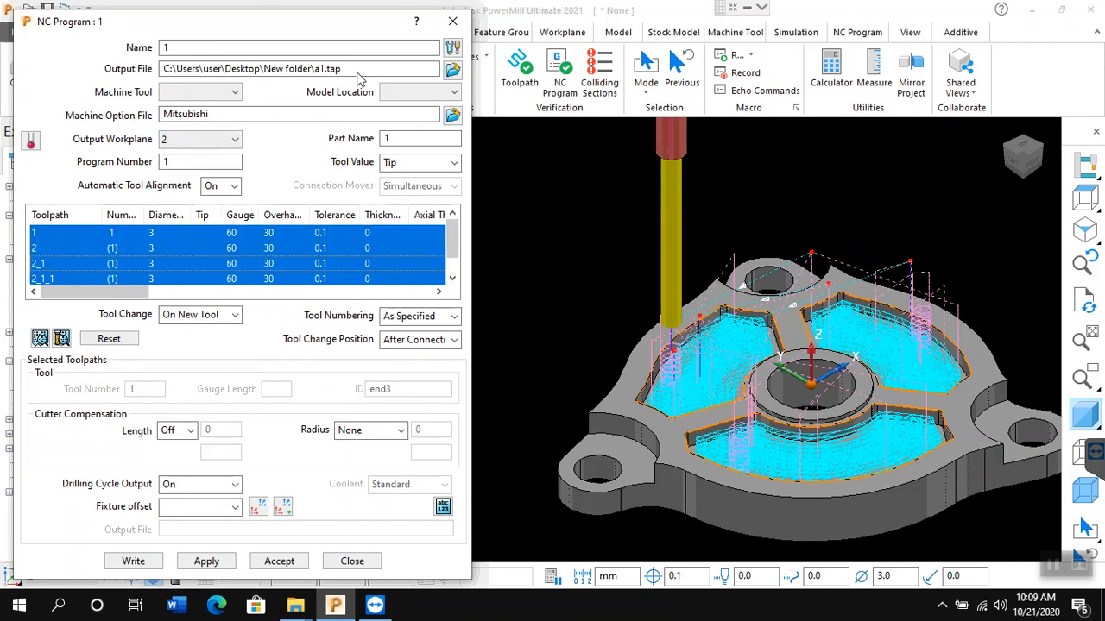
Step: Change the output file name to a2.tap, write the NC program and accept its settings
left_click(319, 69)
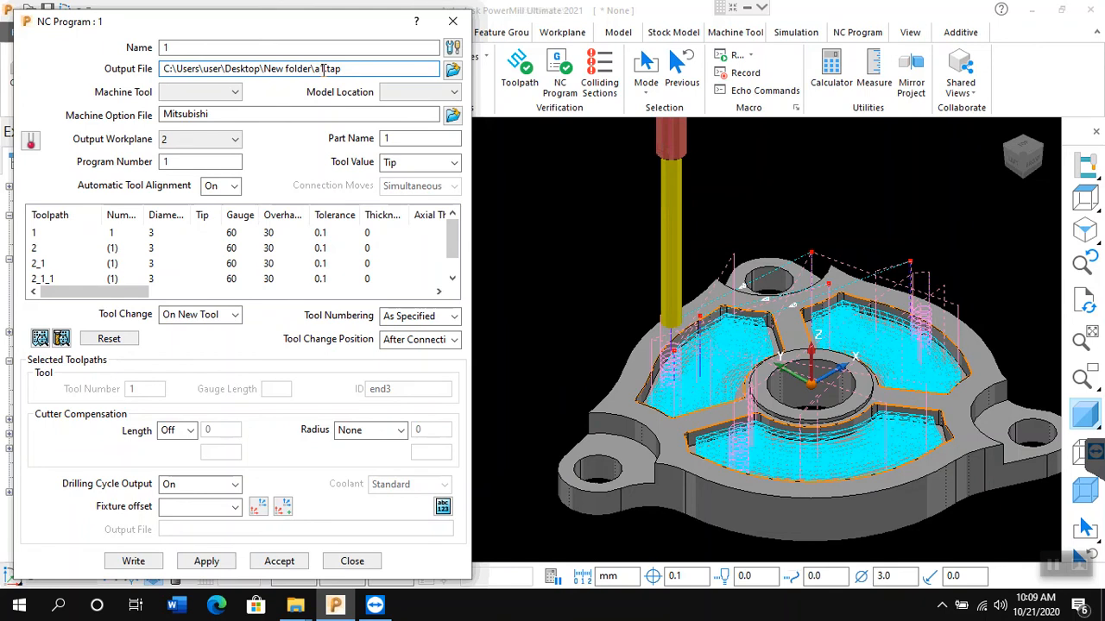
key("Delete")
type("2")
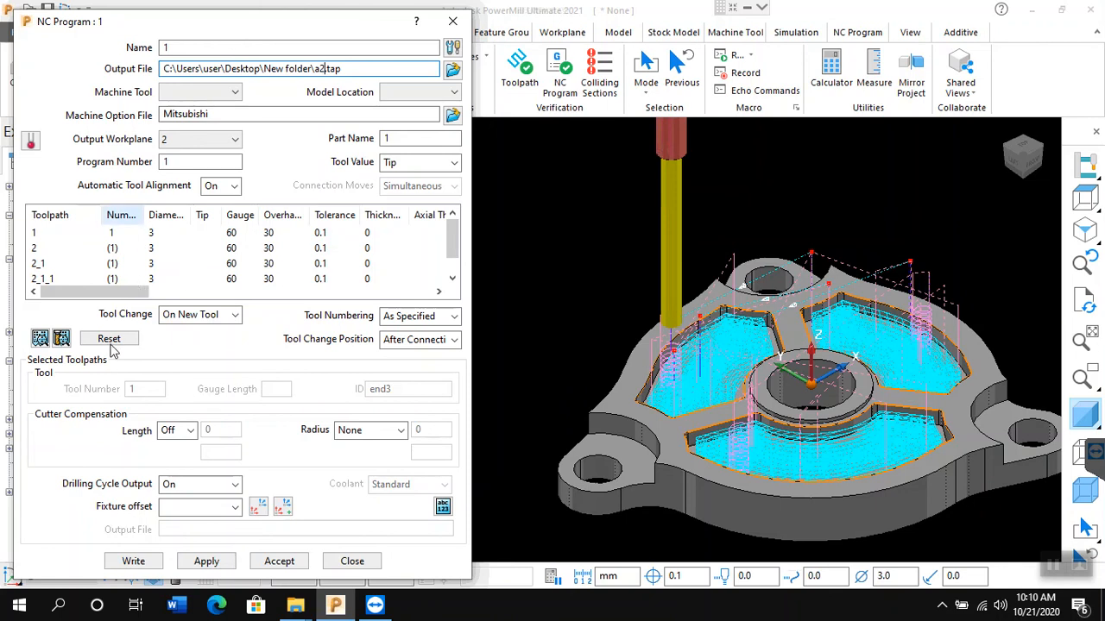
left_click(134, 562)
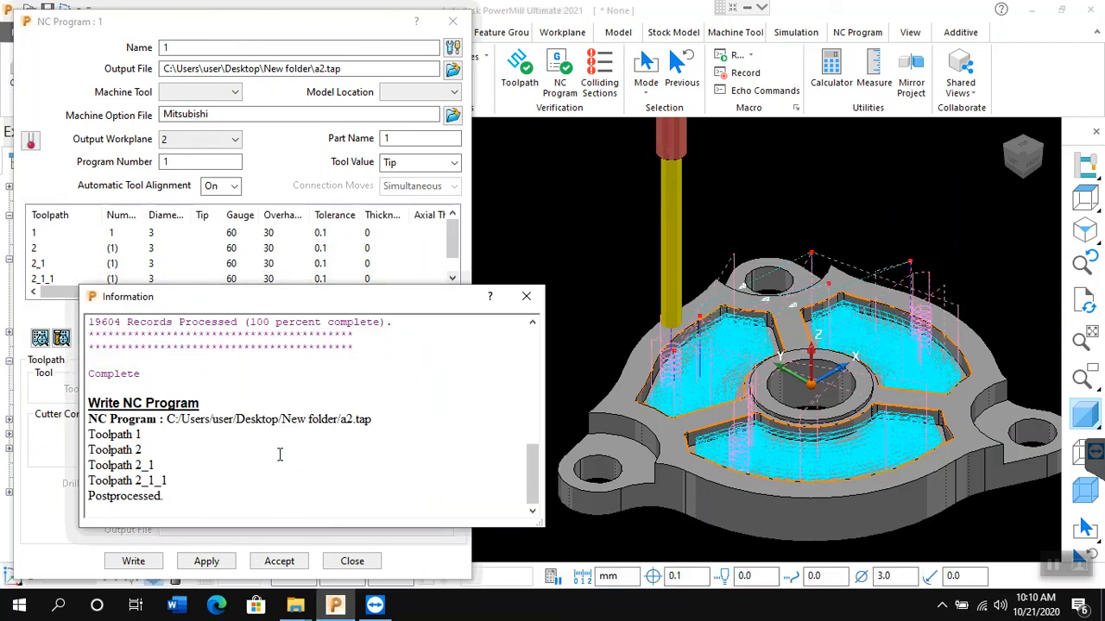
left_click(525, 299)
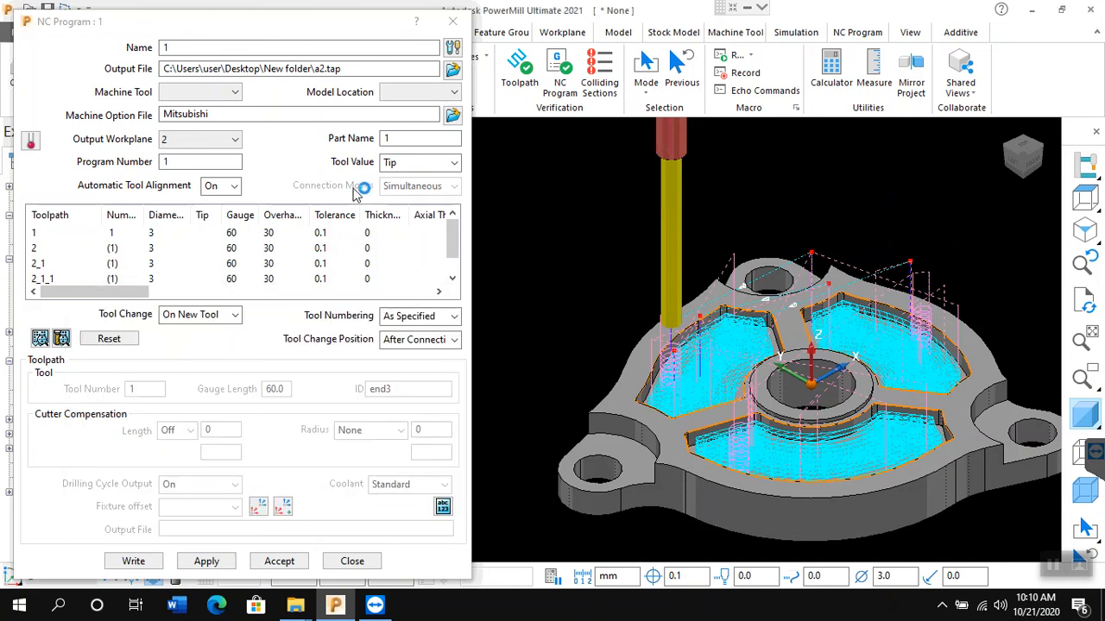
left_click(273, 561)
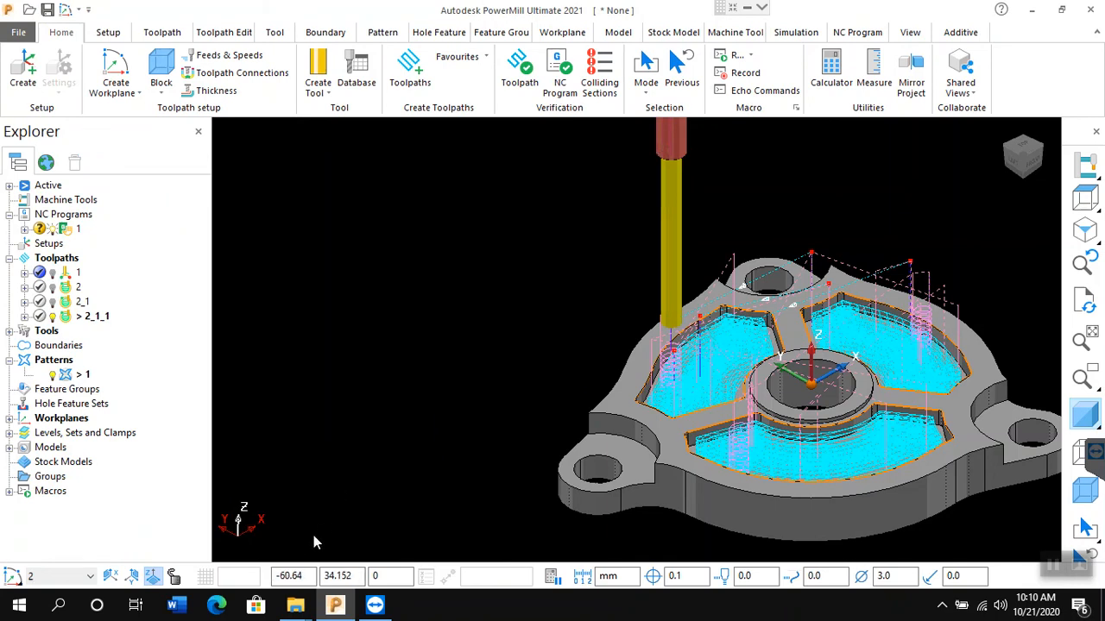
Step: Switch to File Explorer, open the a2 TAP file from New folder in Notepad and place it beside the flange model
left_click(296, 604)
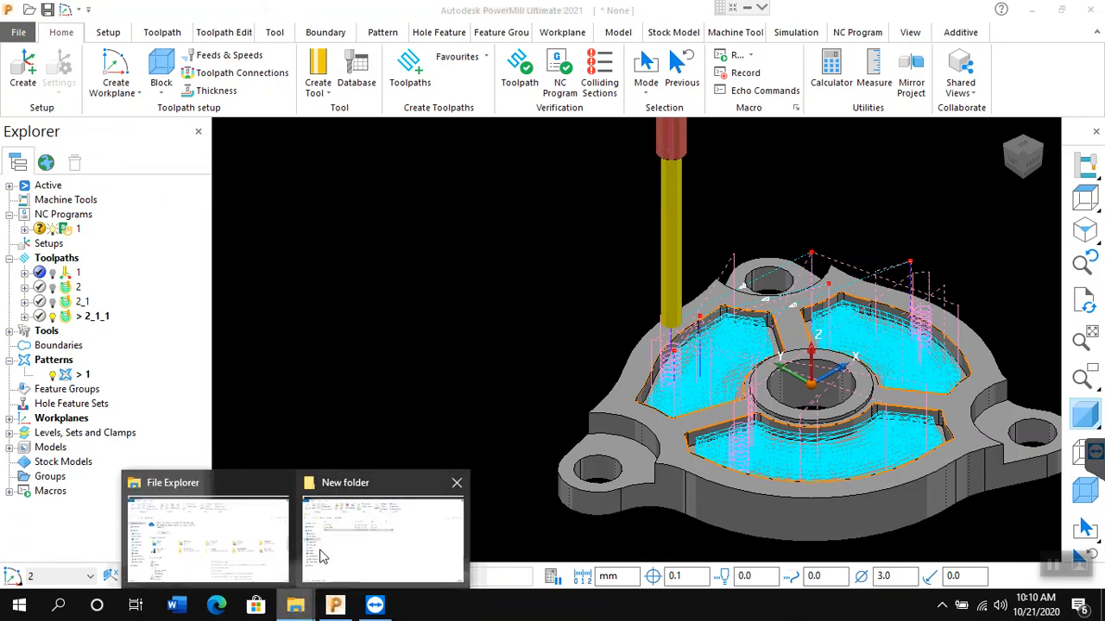
left_click(321, 557)
left_click(177, 252)
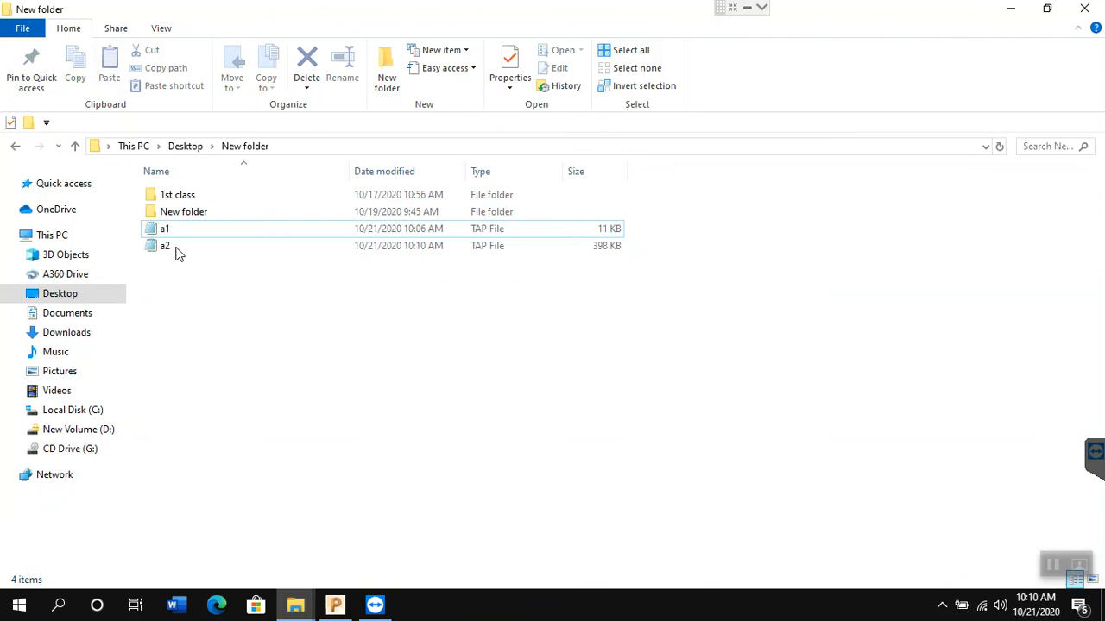
right_click(176, 248)
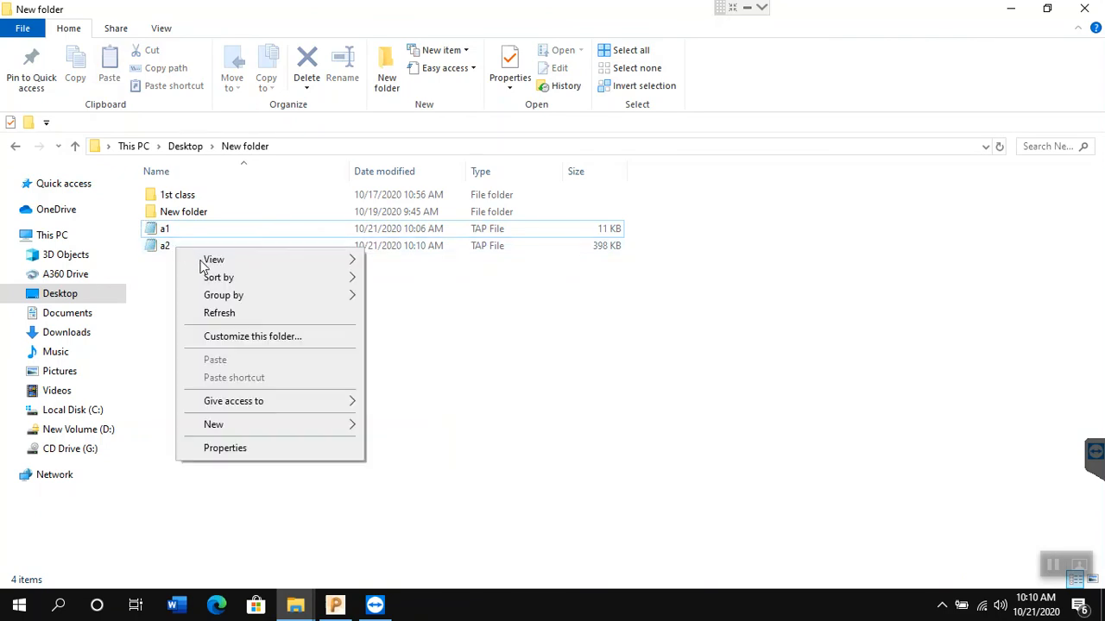
left_click(165, 249)
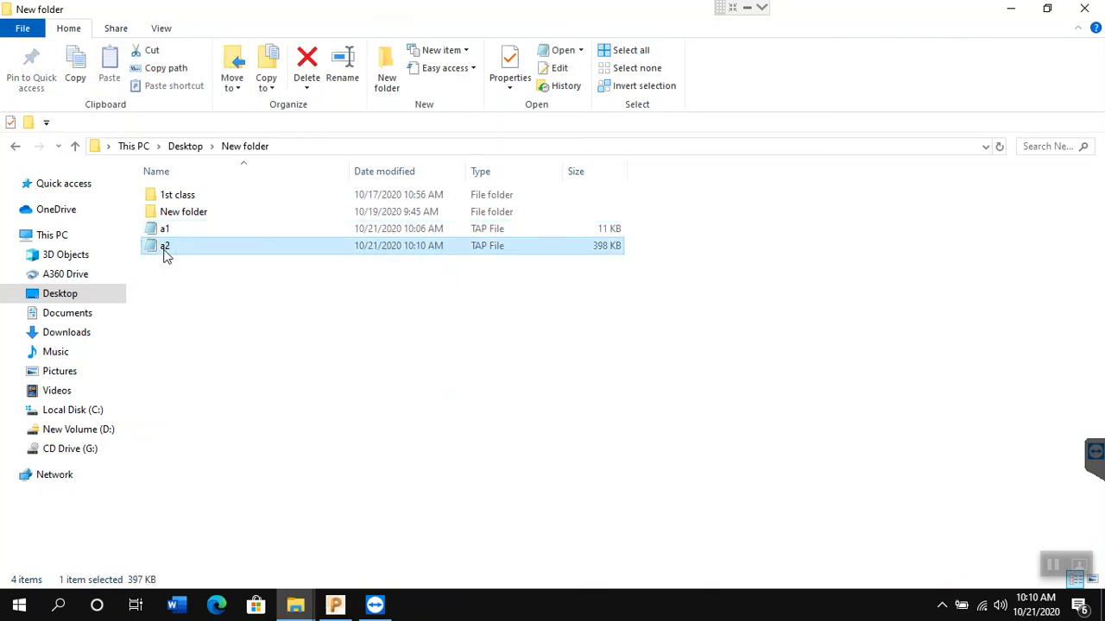
right_click(167, 255)
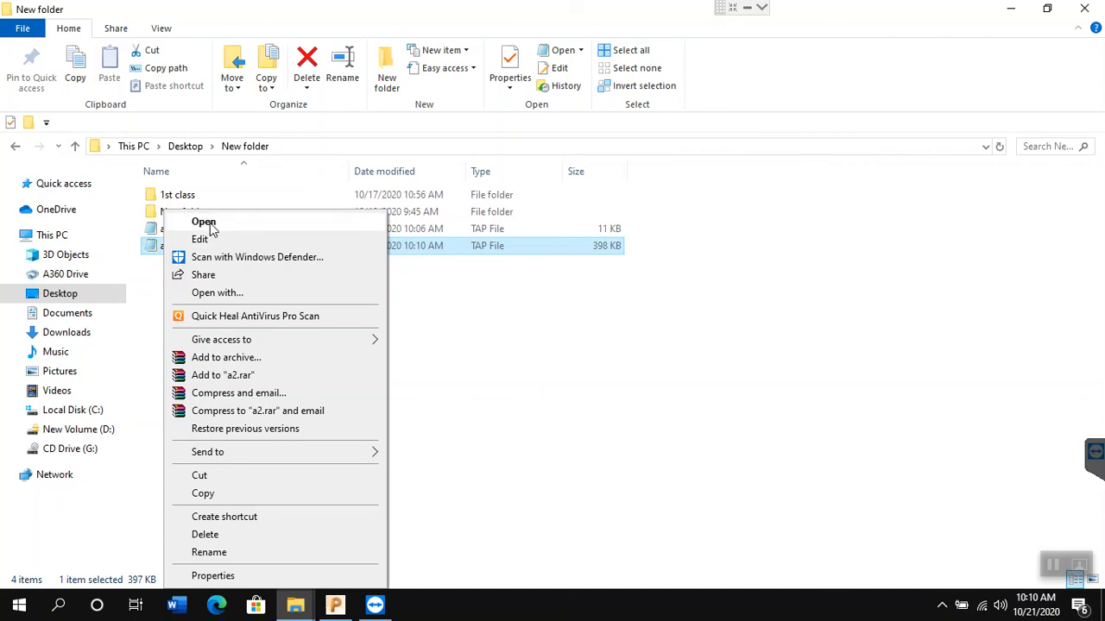
left_click(210, 223)
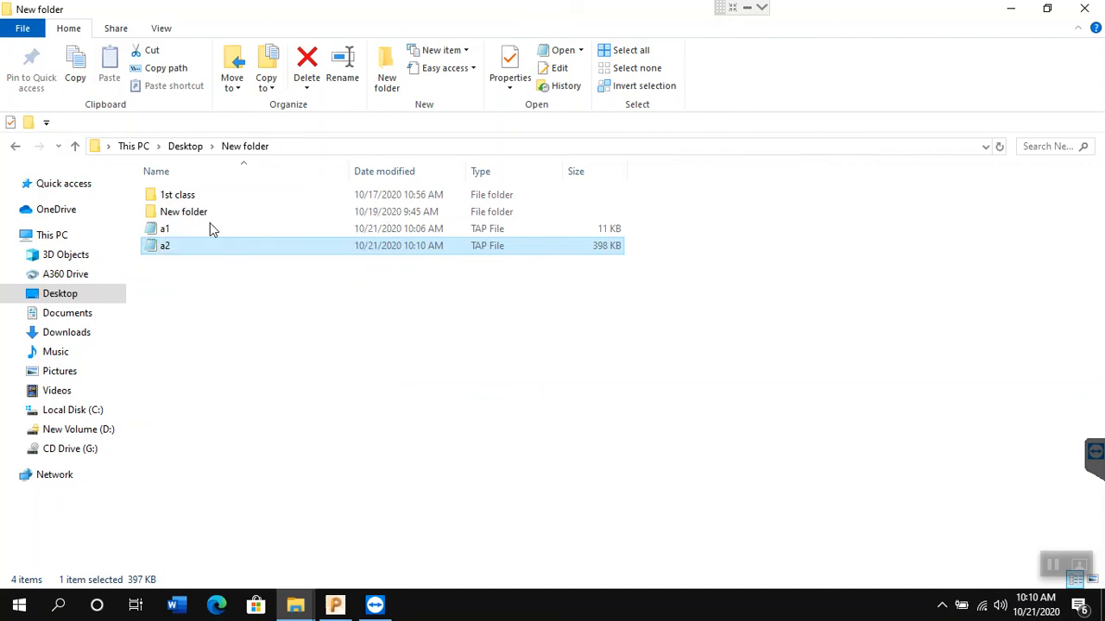
left_click(1010, 8)
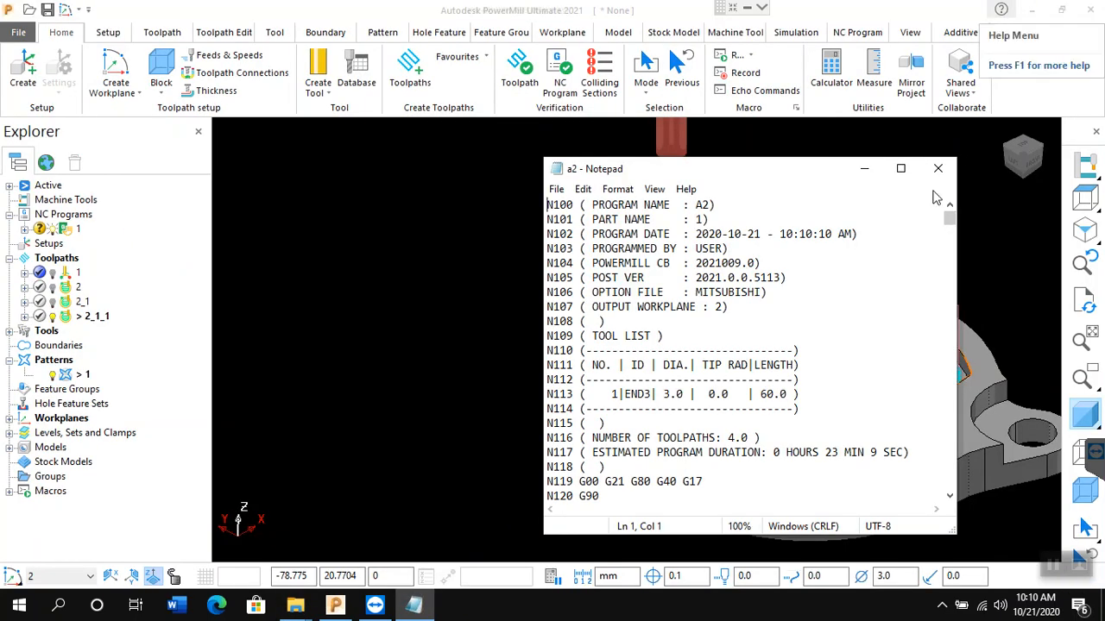
left_click_drag(713, 171, 304, 177)
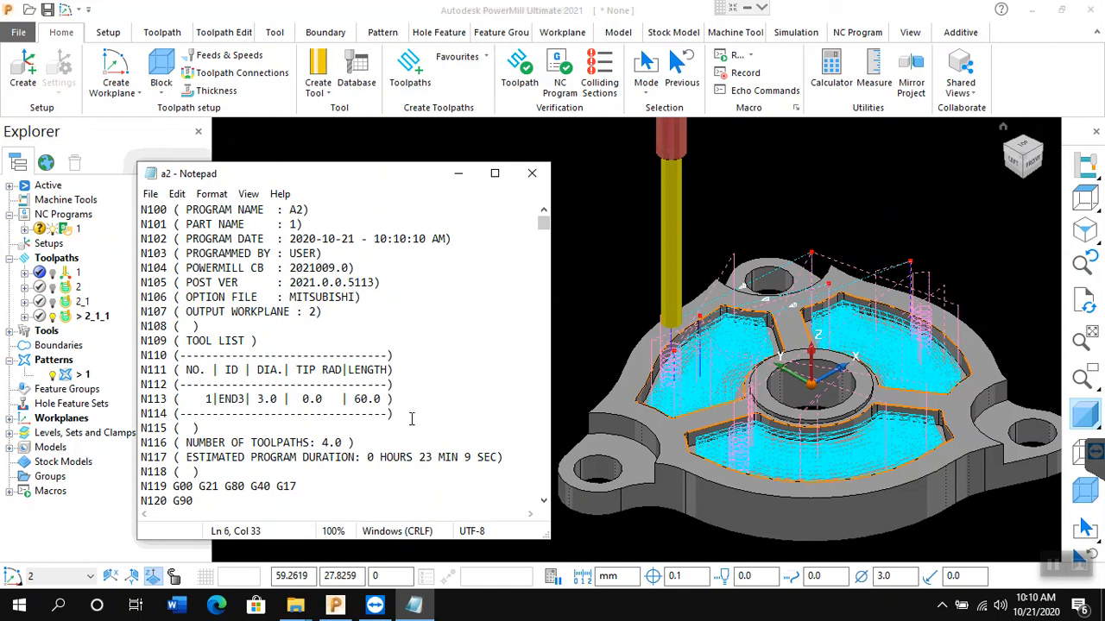
Step: Examine the estimated program duration in a2 and read through the header and coordinate blocks of toolpath 1
left_click_drag(425, 458, 464, 464)
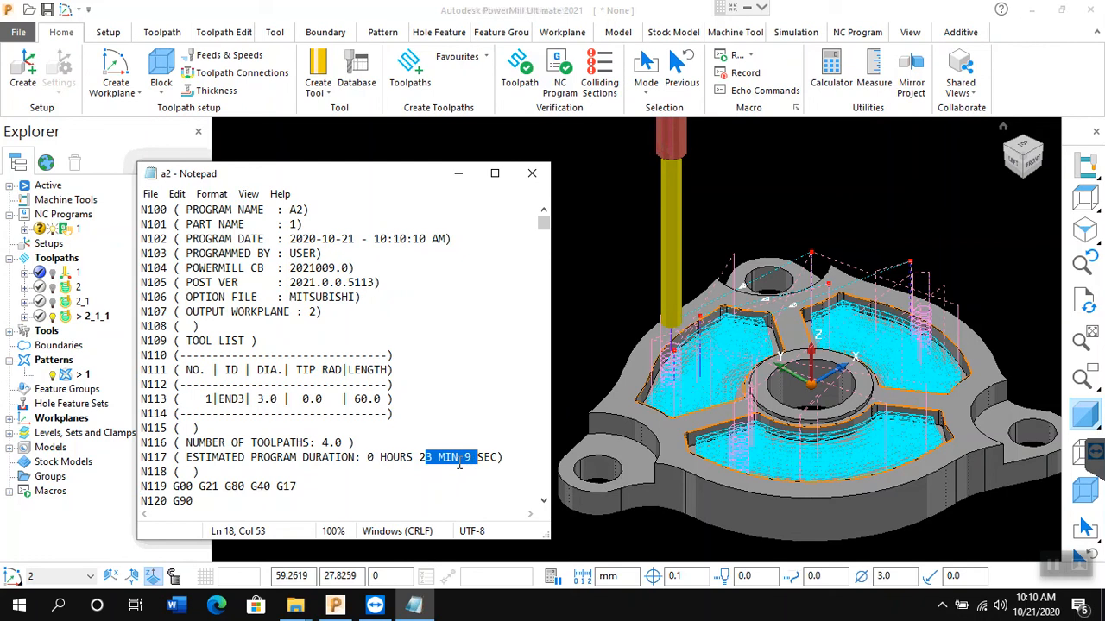
scroll(380, 446, "down", 18)
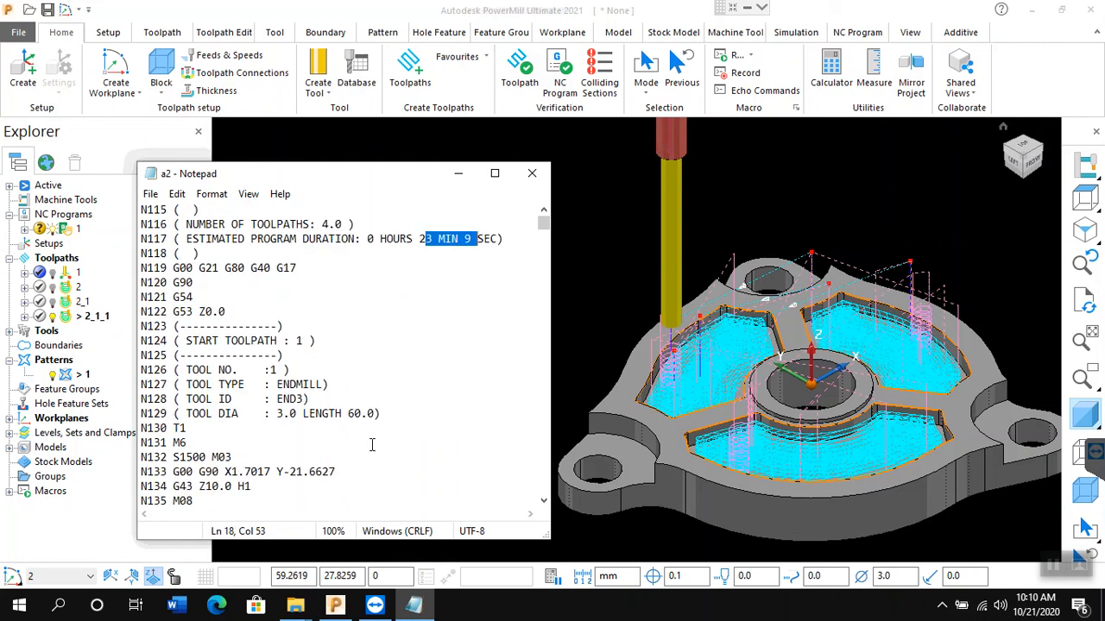
scroll(368, 451, "down", 19)
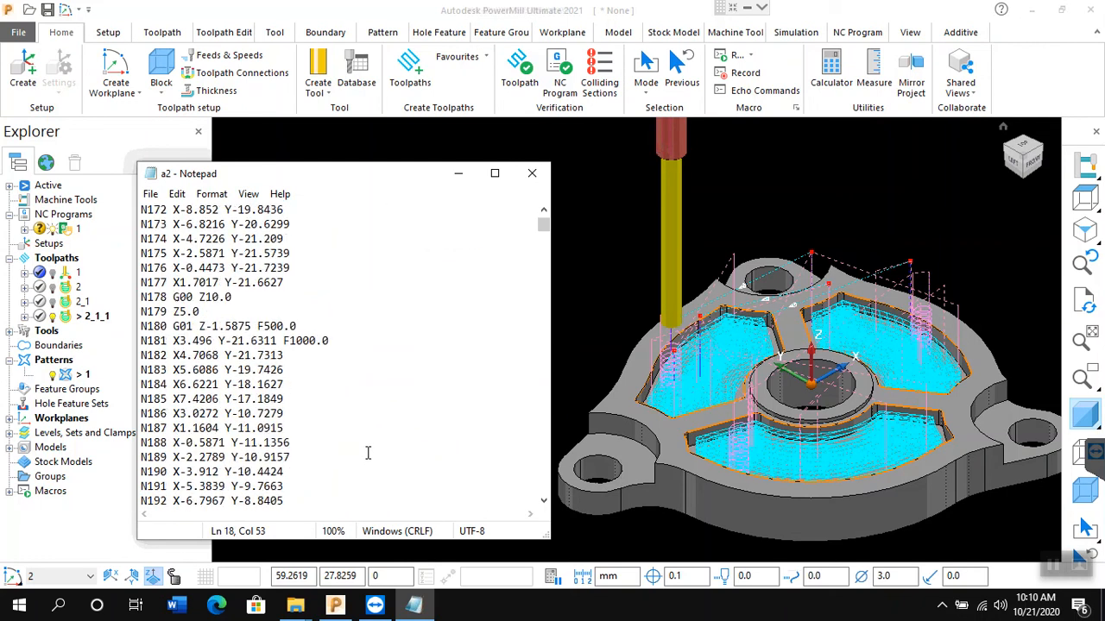
scroll(368, 464, "down", 5)
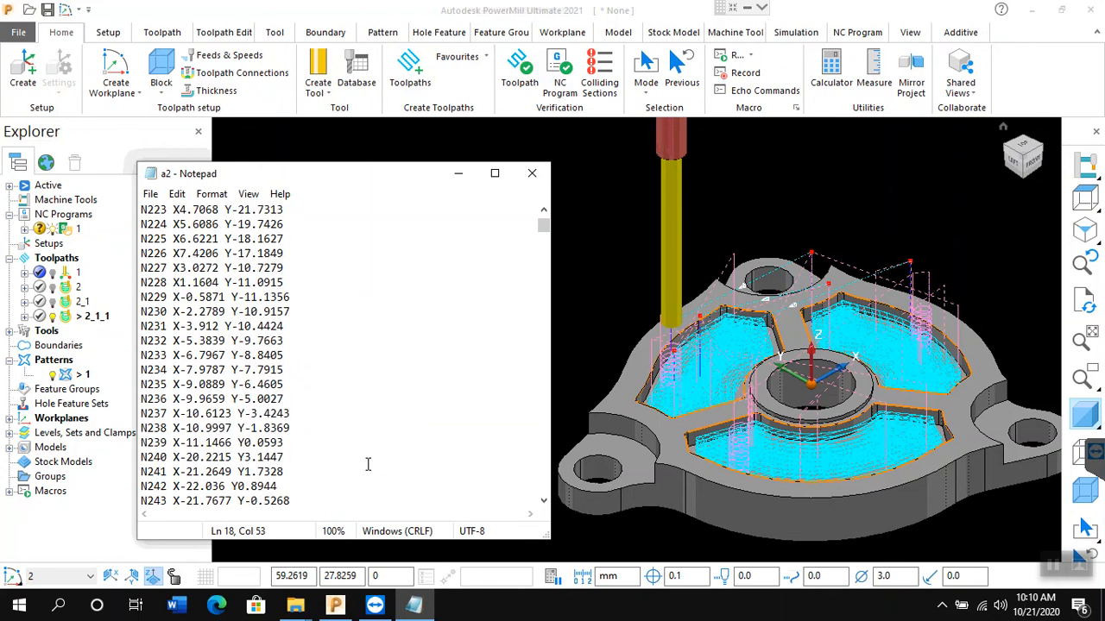
scroll(364, 476, "down", 18)
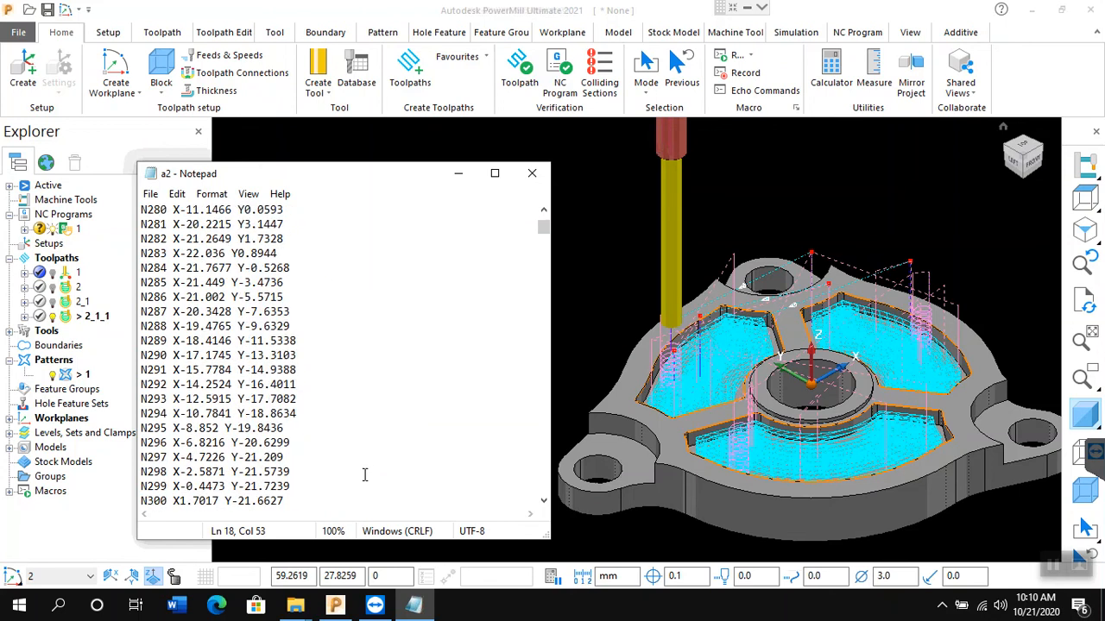
scroll(365, 475, "down", 9)
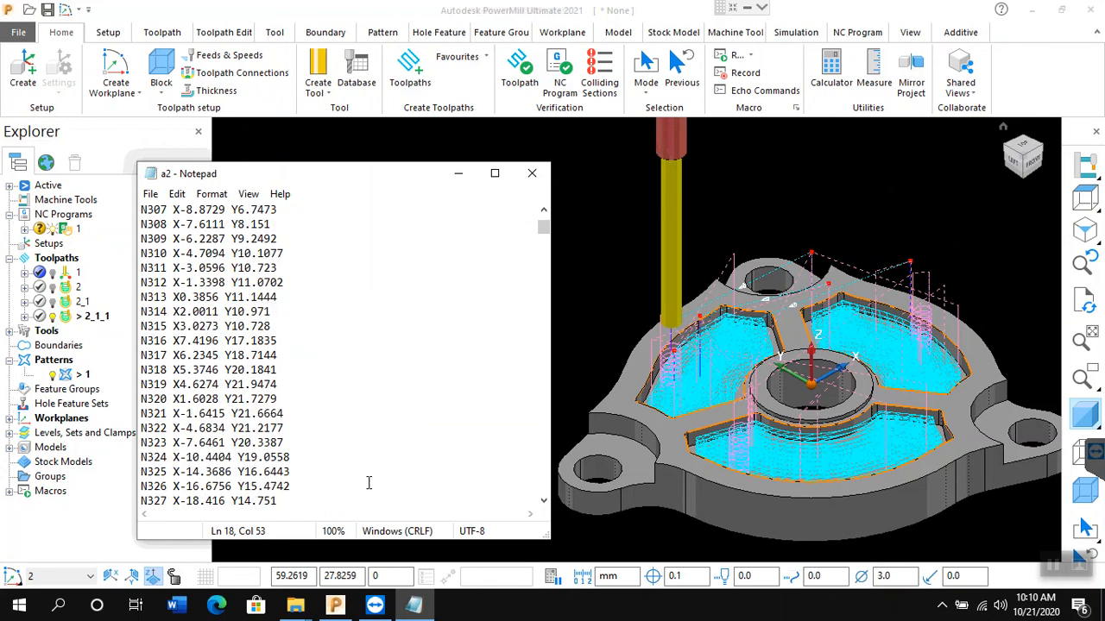
scroll(368, 482, "down", 8)
scroll(371, 484, "down", 8)
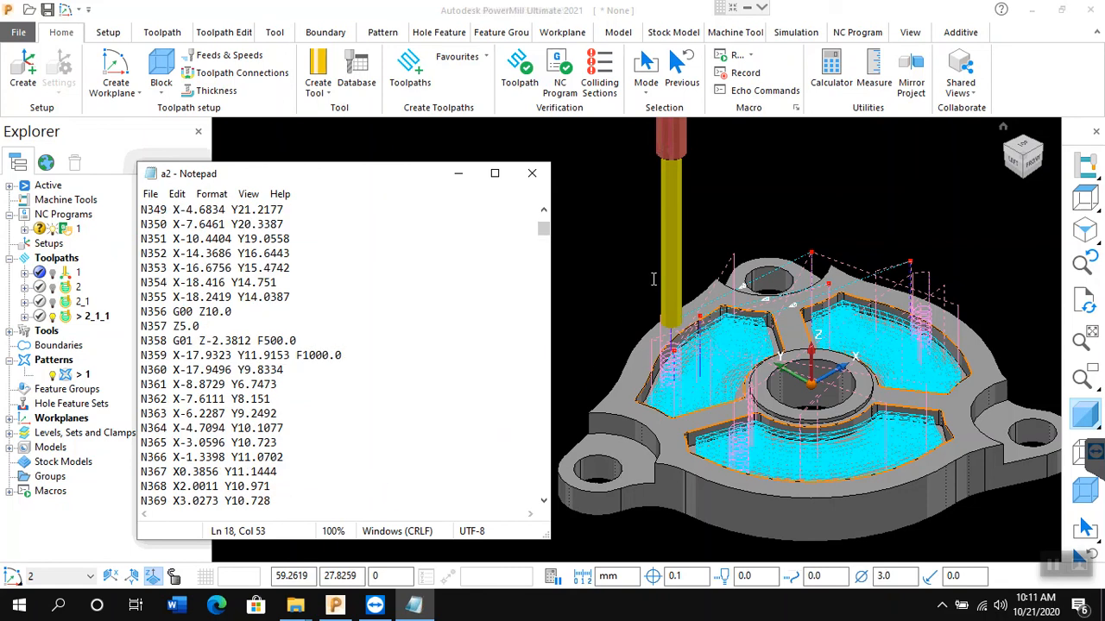
Step: Return to the start of the program and highlight the M6 tool change line of toolpath 1
left_click_drag(544, 226, 544, 214)
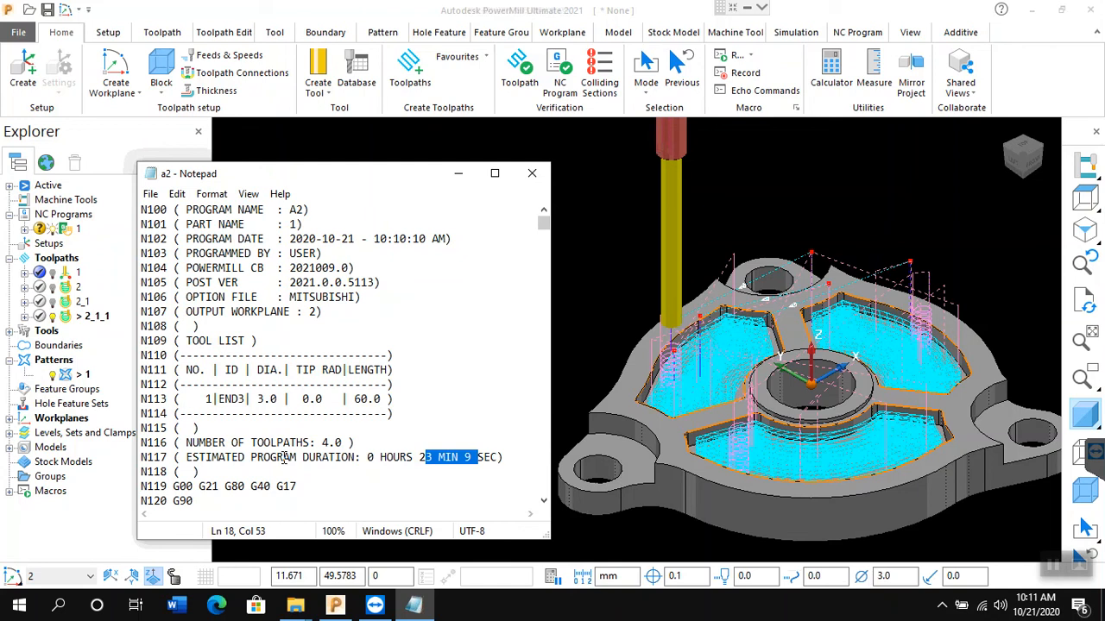
scroll(284, 460, "down", 3)
scroll(263, 457, "down", 1)
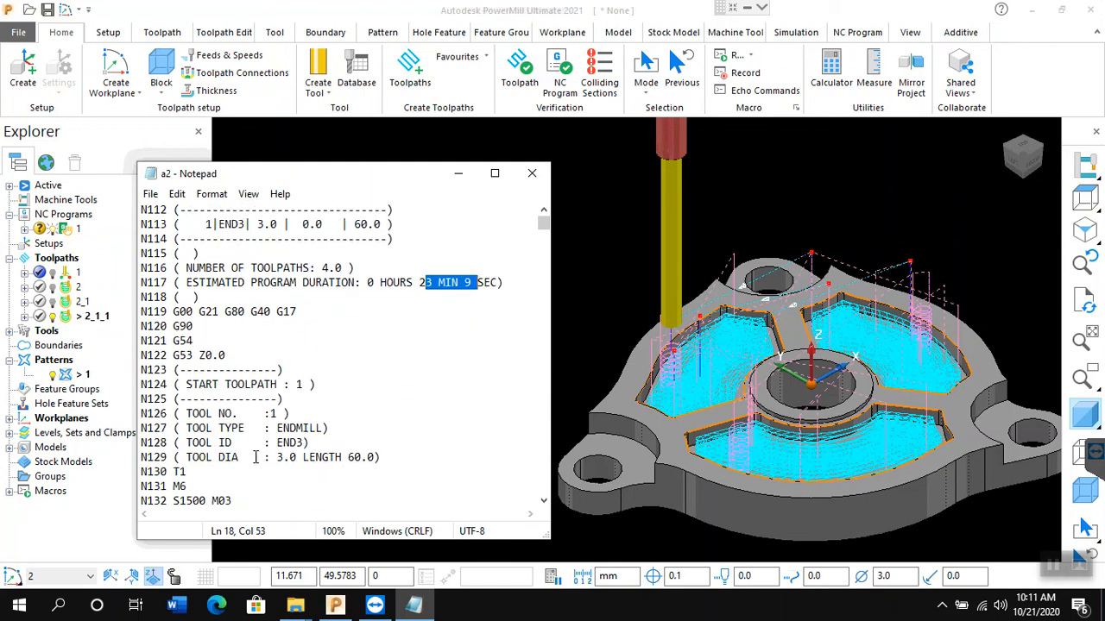
scroll(254, 456, "down", 1)
left_click_drag(186, 428, 211, 440)
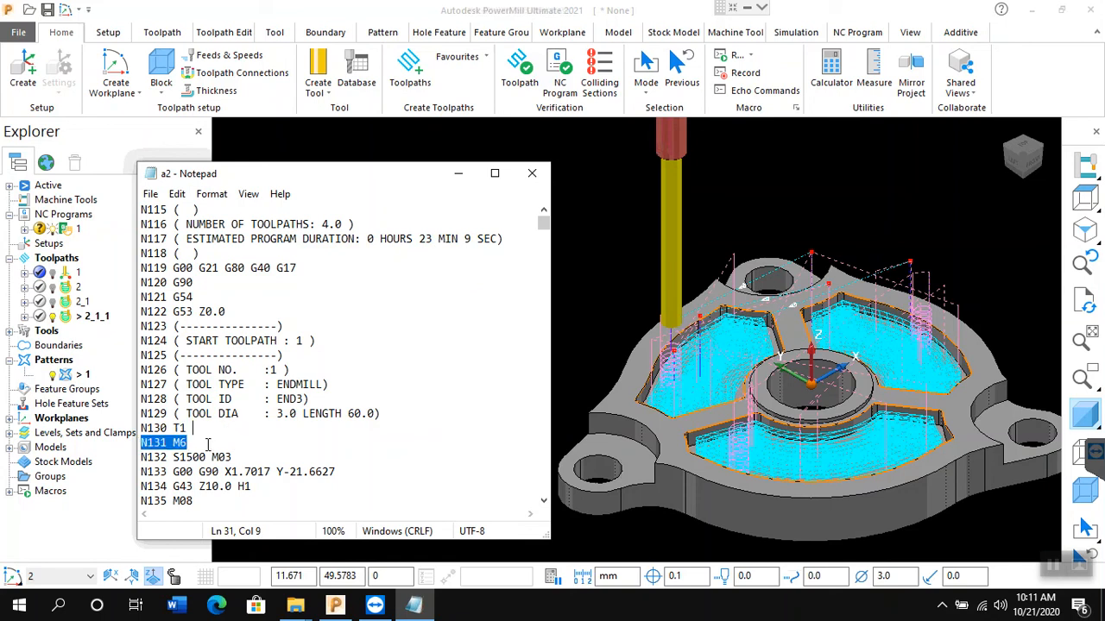
Step: Search the NC code downward for a second tool call, t2
key("ctrl+f")
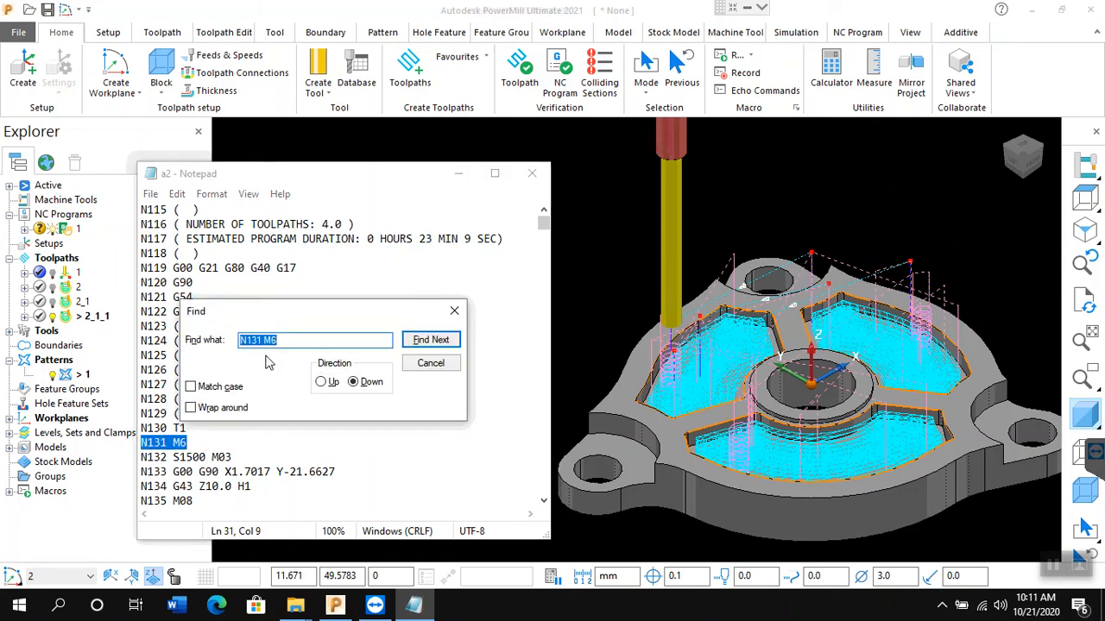
type("t2")
left_click(416, 344)
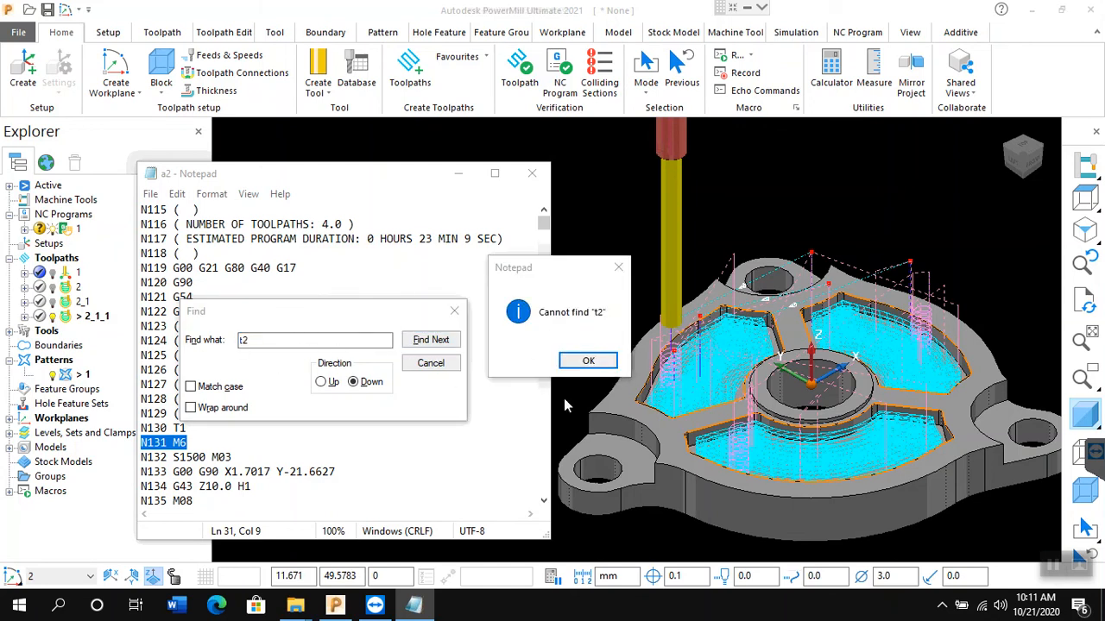
left_click(585, 361)
Step: Search for the letter t and step through its occurrences to check each toolpath's start and end up to 2_1_1
left_click_drag(281, 342, 185, 346)
type("t")
left_click(427, 341)
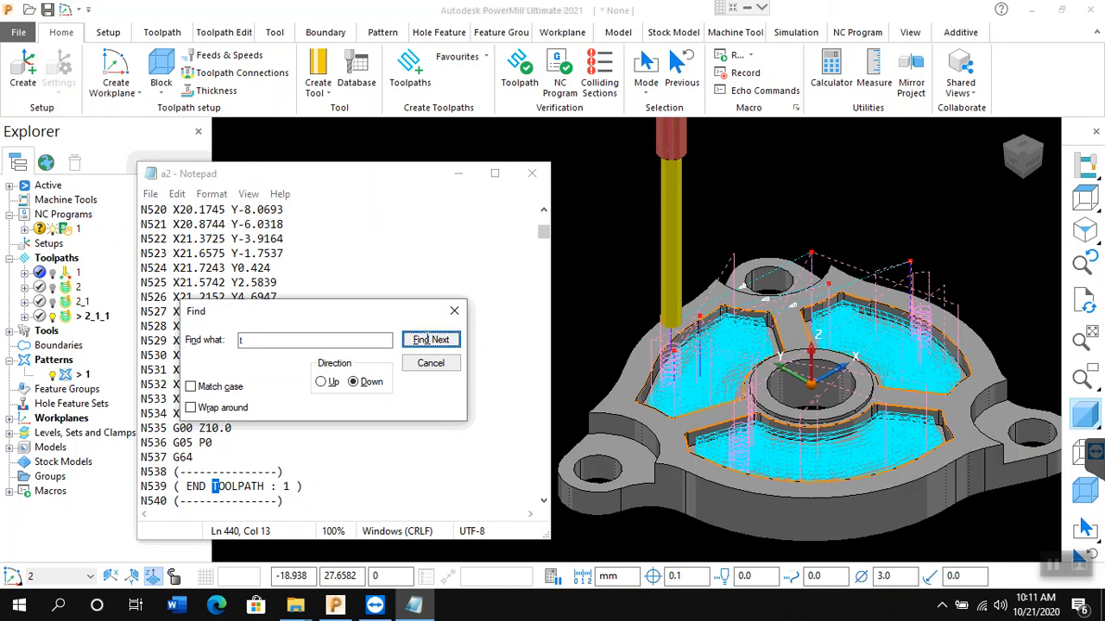
left_click(430, 342)
left_click(429, 341)
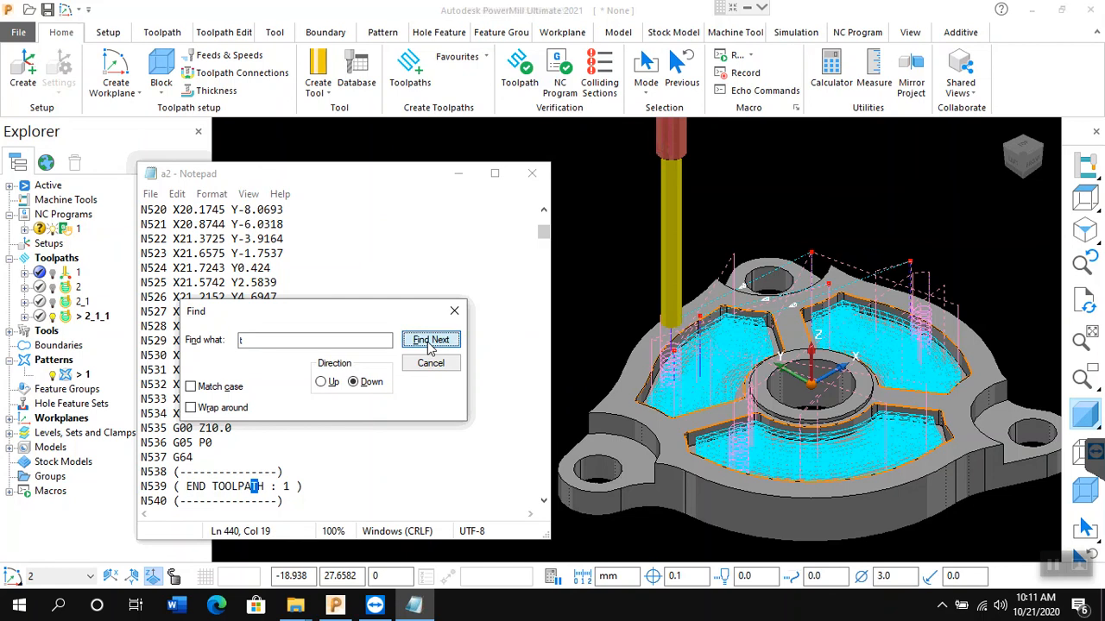
left_click(429, 342)
left_click(430, 341)
left_click(430, 342)
left_click(430, 342)
left_click(430, 342)
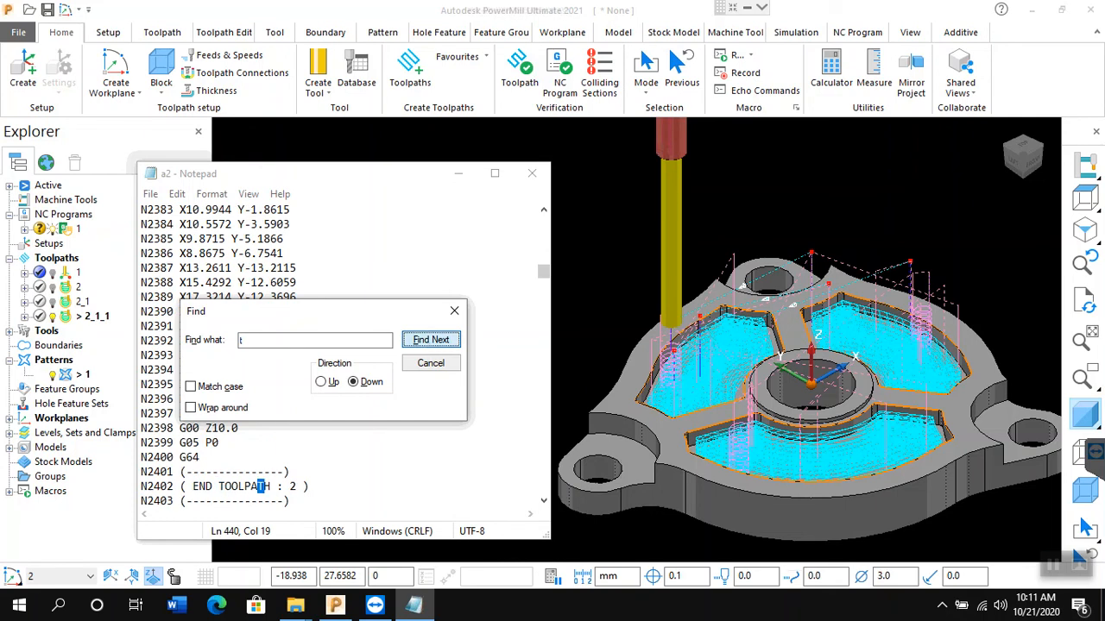
left_click(429, 342)
left_click(430, 342)
left_click(430, 341)
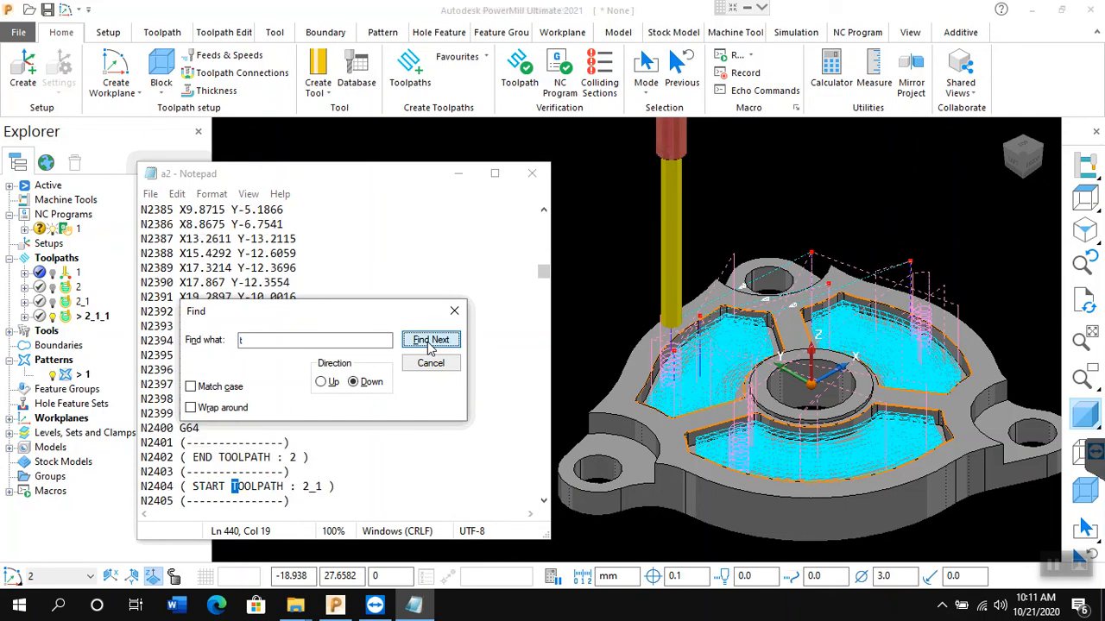
left_click(430, 342)
left_click(430, 342)
left_click(430, 342)
left_click(430, 342)
left_click(430, 342)
left_click(430, 341)
left_click(430, 342)
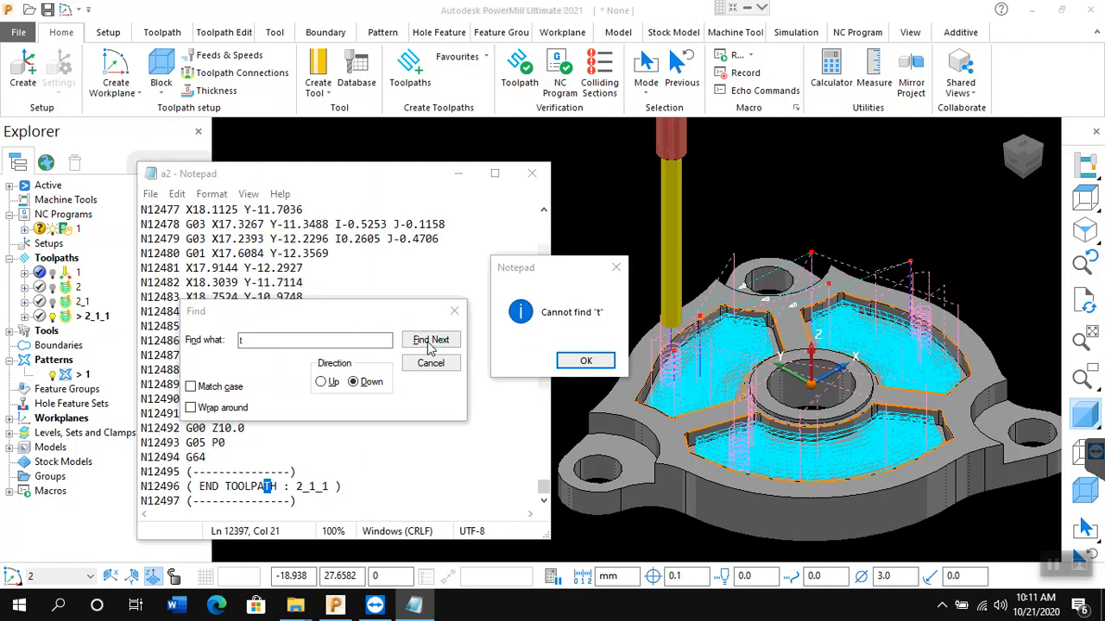
left_click(584, 361)
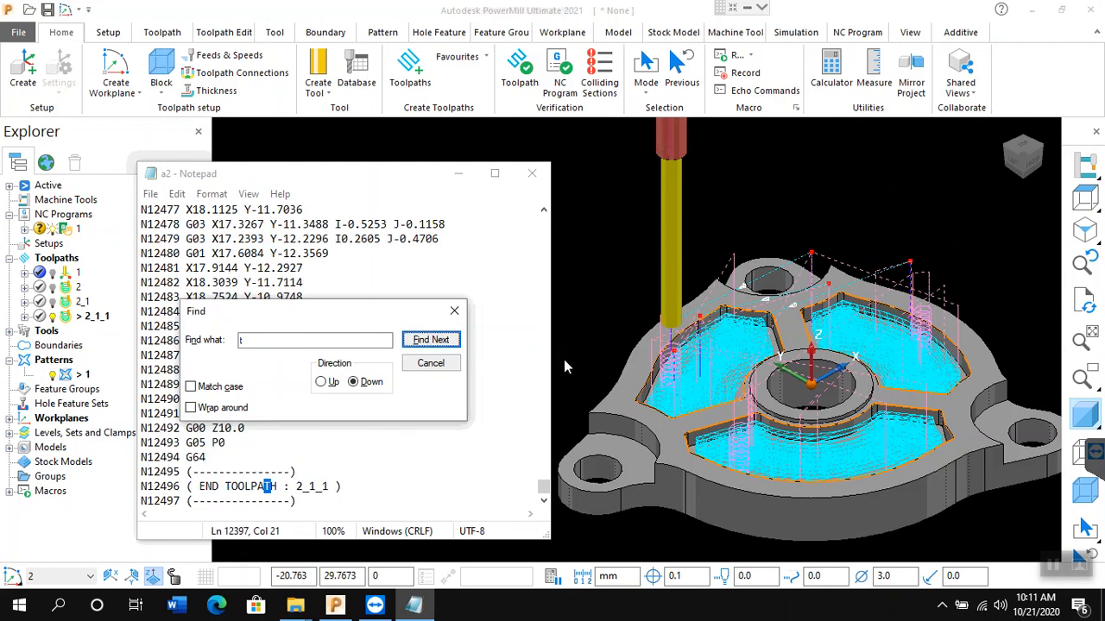
Step: Close the text search and the a2 NC file to return to PowerMill
left_click(431, 362)
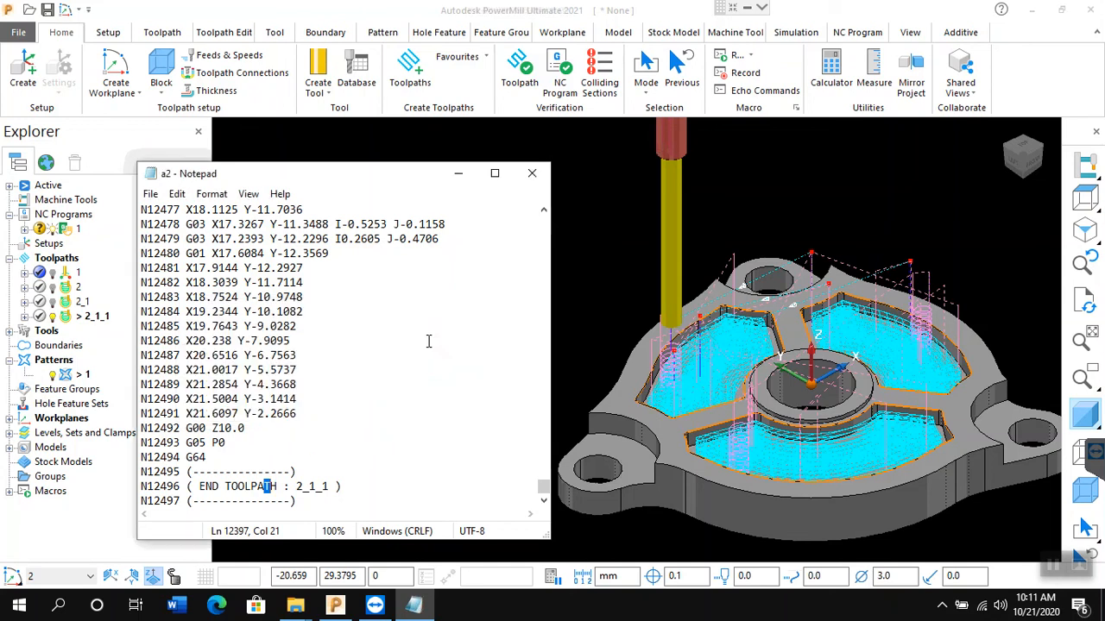
left_click(527, 177)
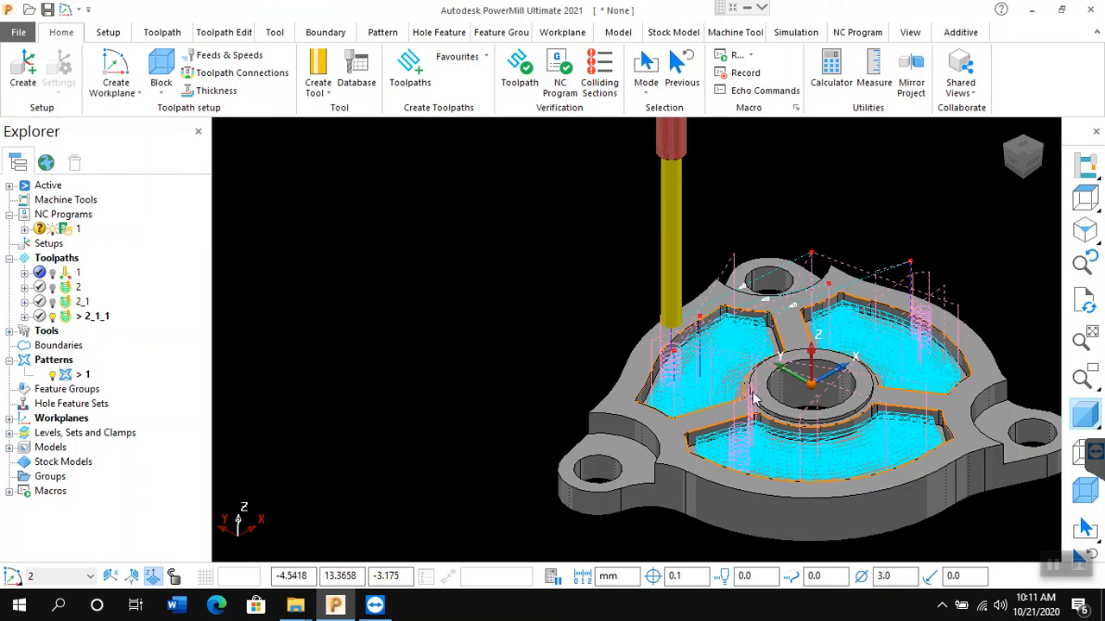
Step: Examine the 2_1_1 toolpath in the flange pockets up close, including its helical entry moves
scroll(738, 363, "up", 4)
scroll(511, 353, "down", 1)
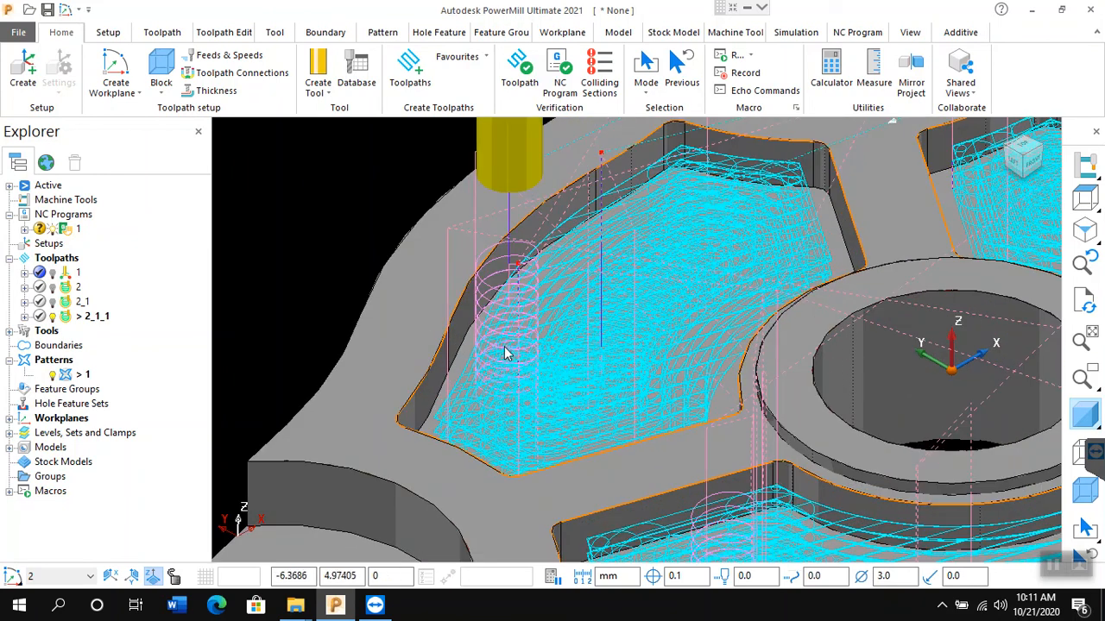
scroll(506, 355, "down", 2)
scroll(505, 369, "down", 1)
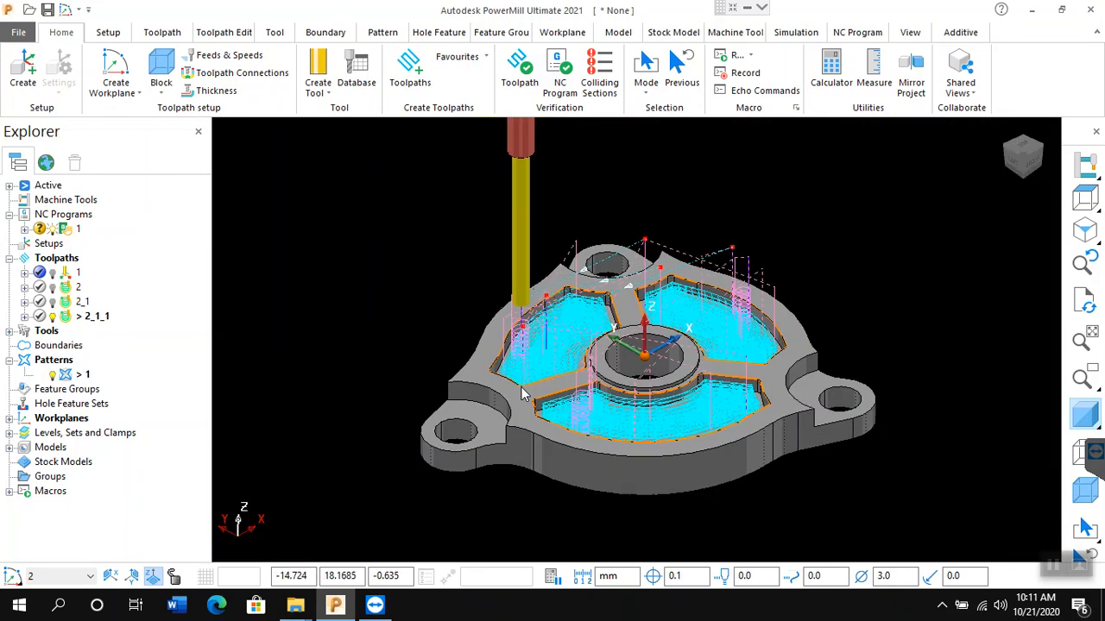
scroll(463, 363, "up", 1)
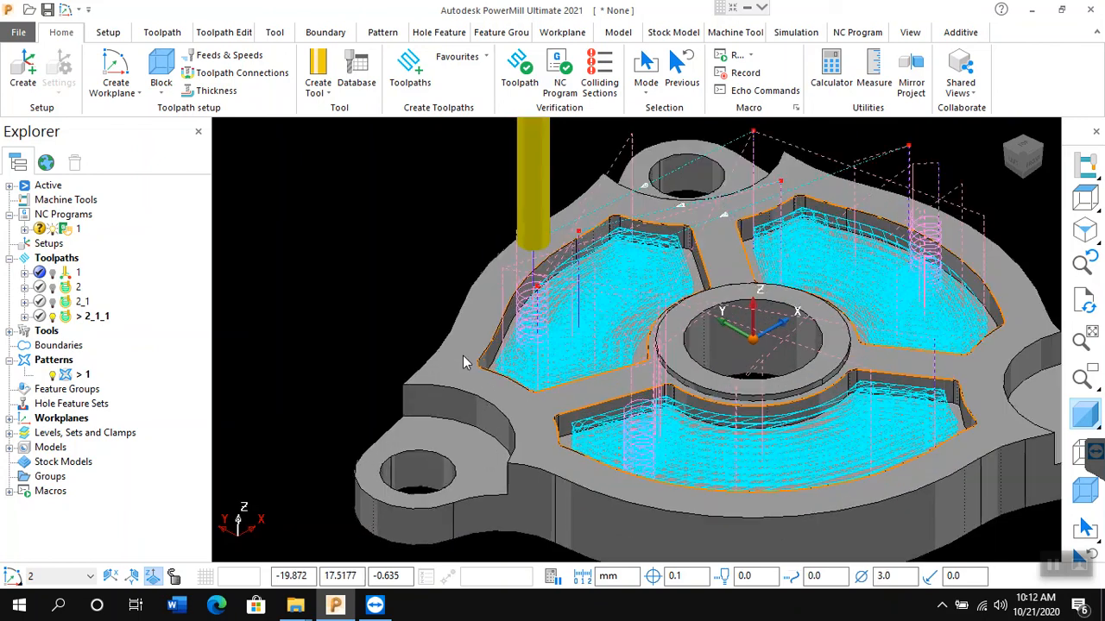
scroll(461, 359, "down", 1)
scroll(458, 360, "up", 1)
scroll(455, 361, "down", 1)
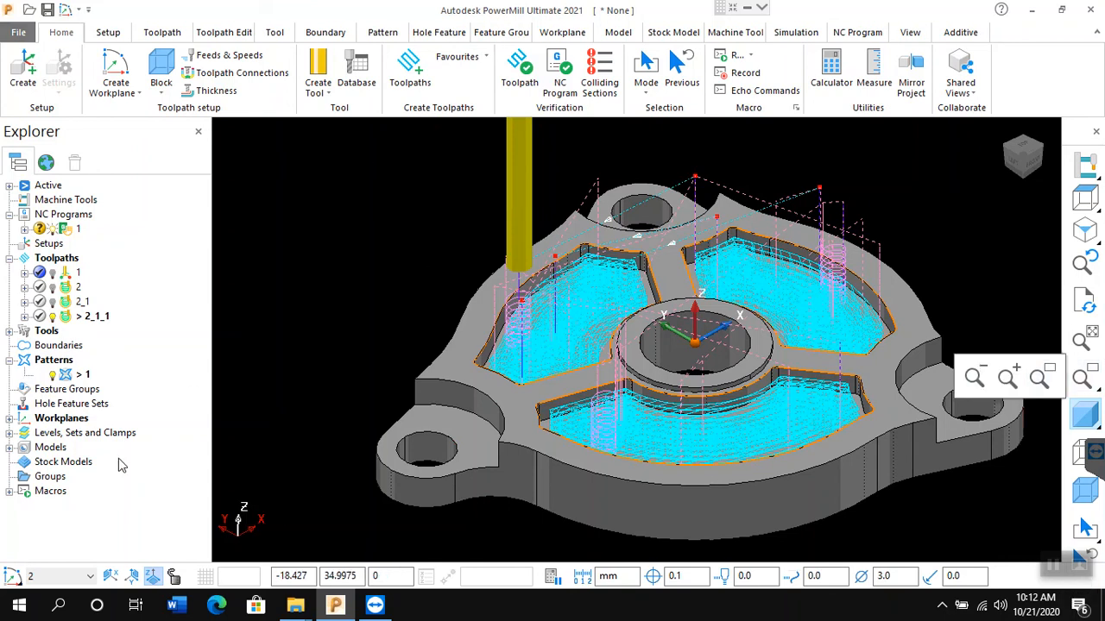
left_click(67, 464)
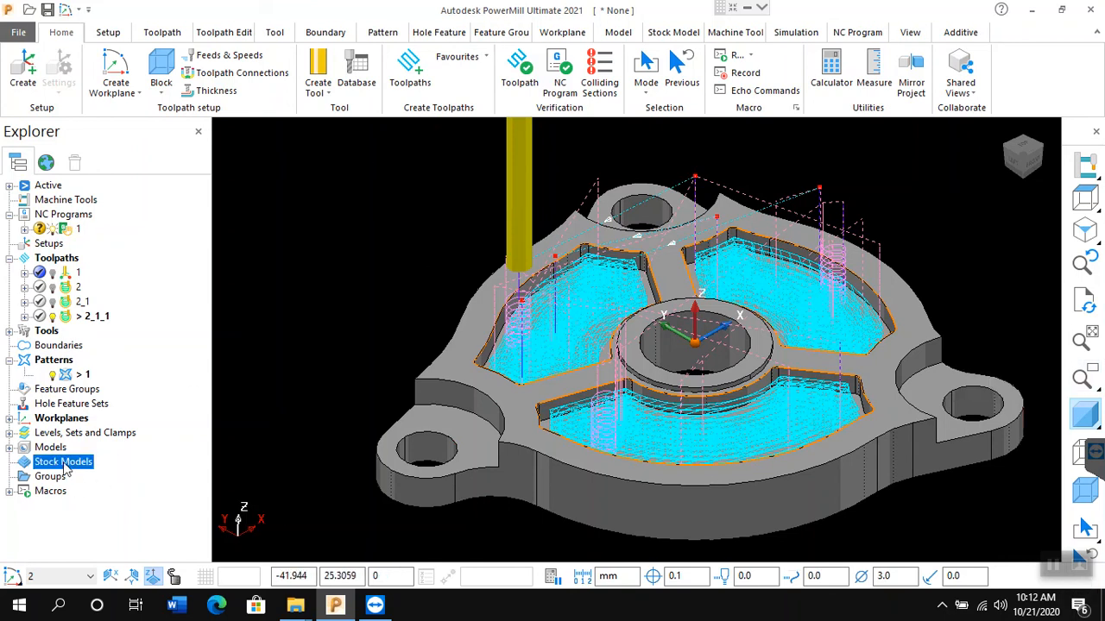
left_click(51, 492)
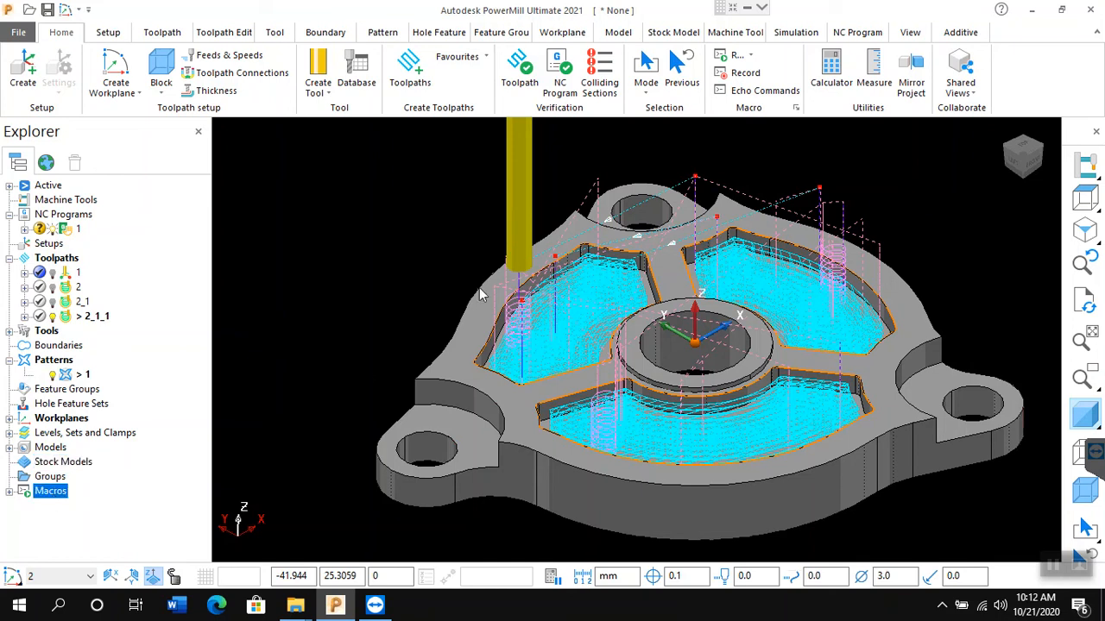
left_click(335, 35)
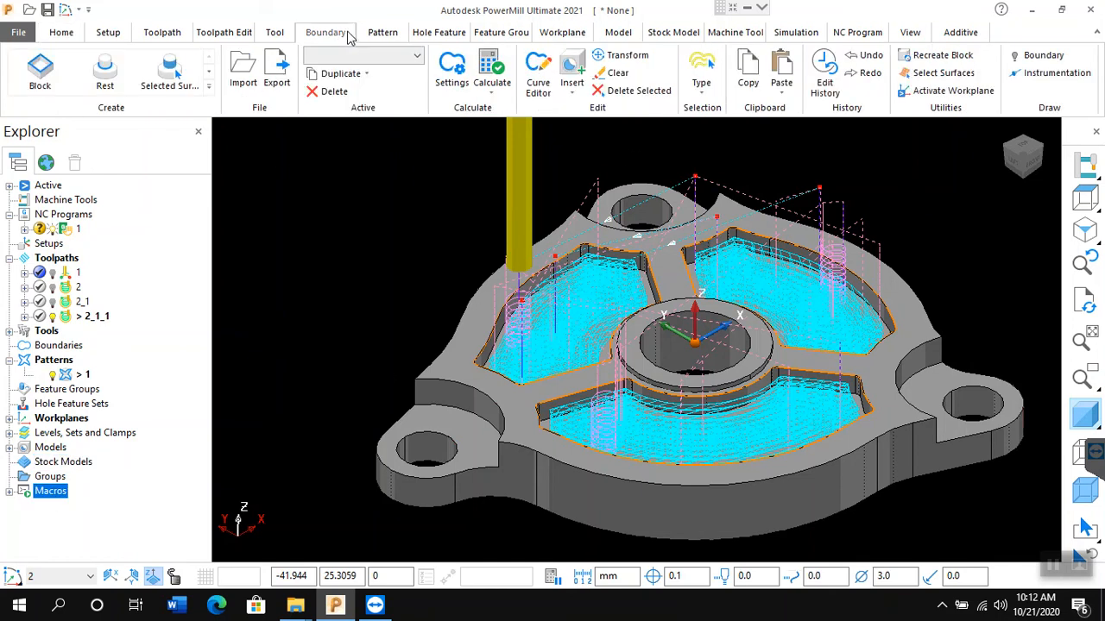
left_click(379, 33)
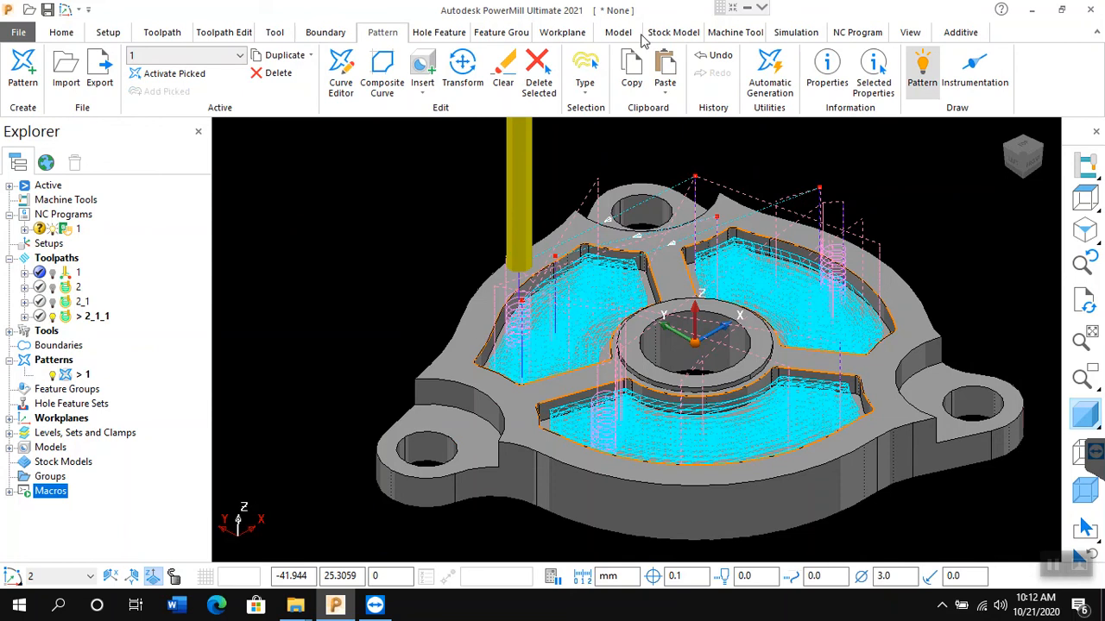
left_click(72, 39)
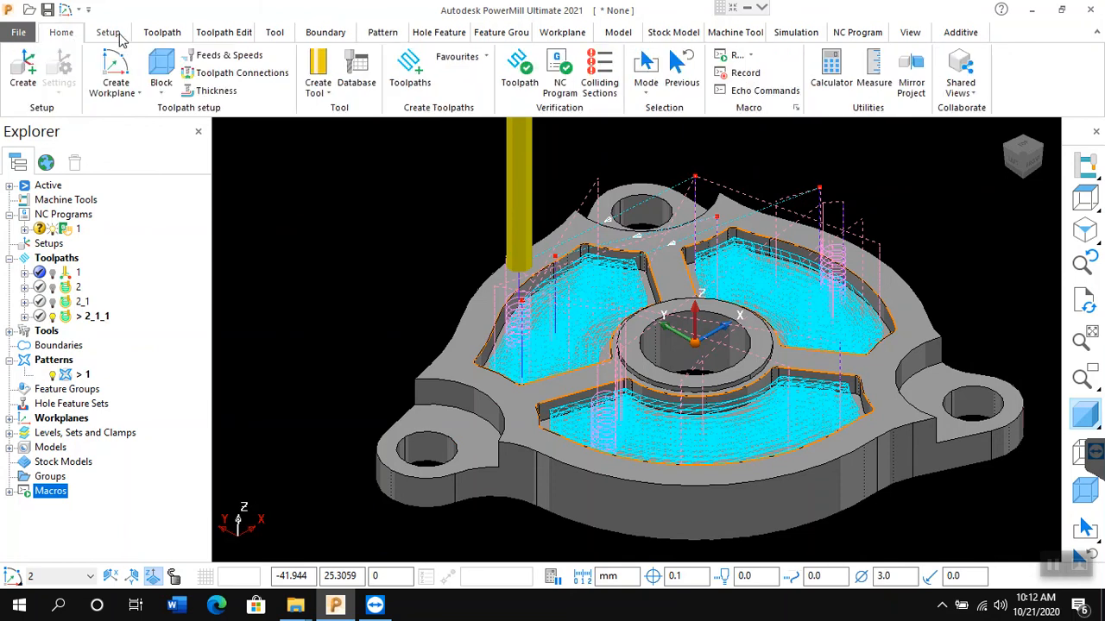
left_click(113, 36)
left_click(158, 35)
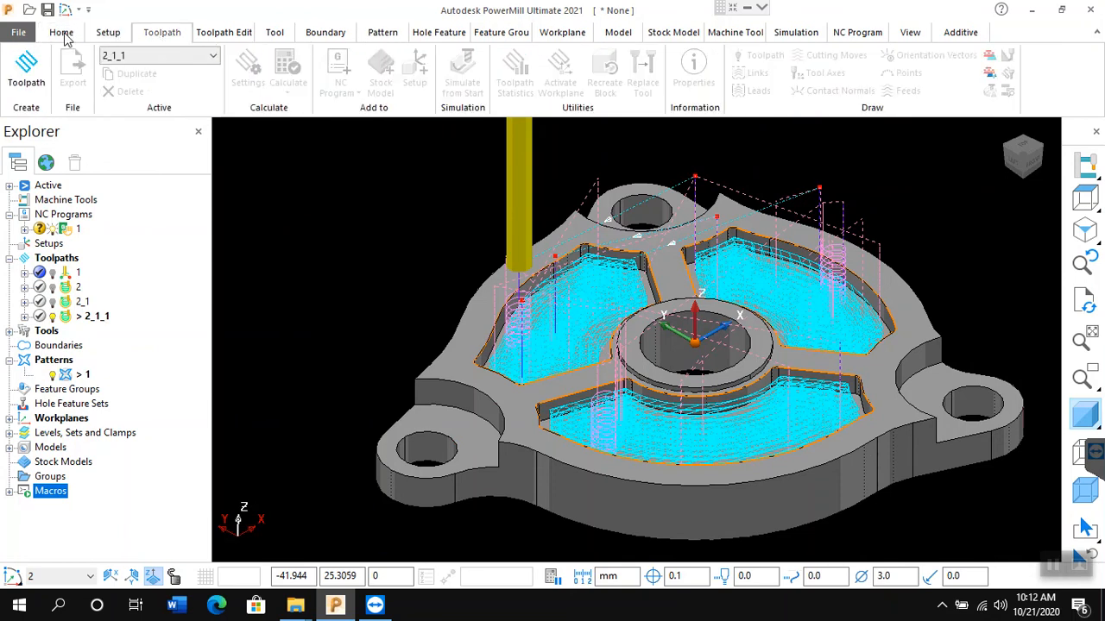
left_click(63, 34)
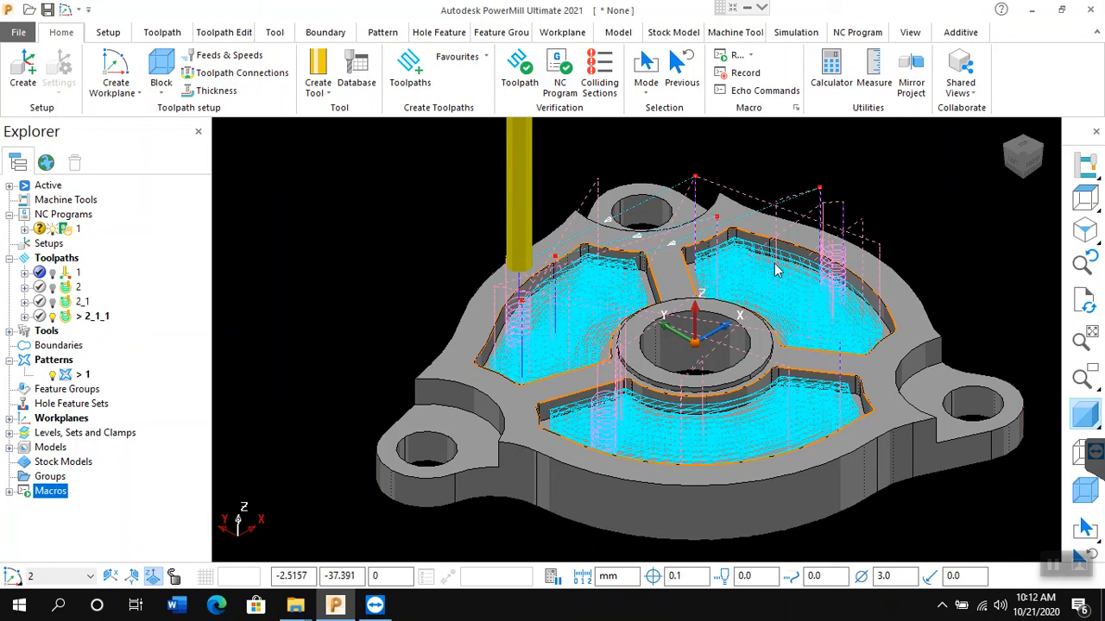
middle_click_drag(785, 283, 756, 328)
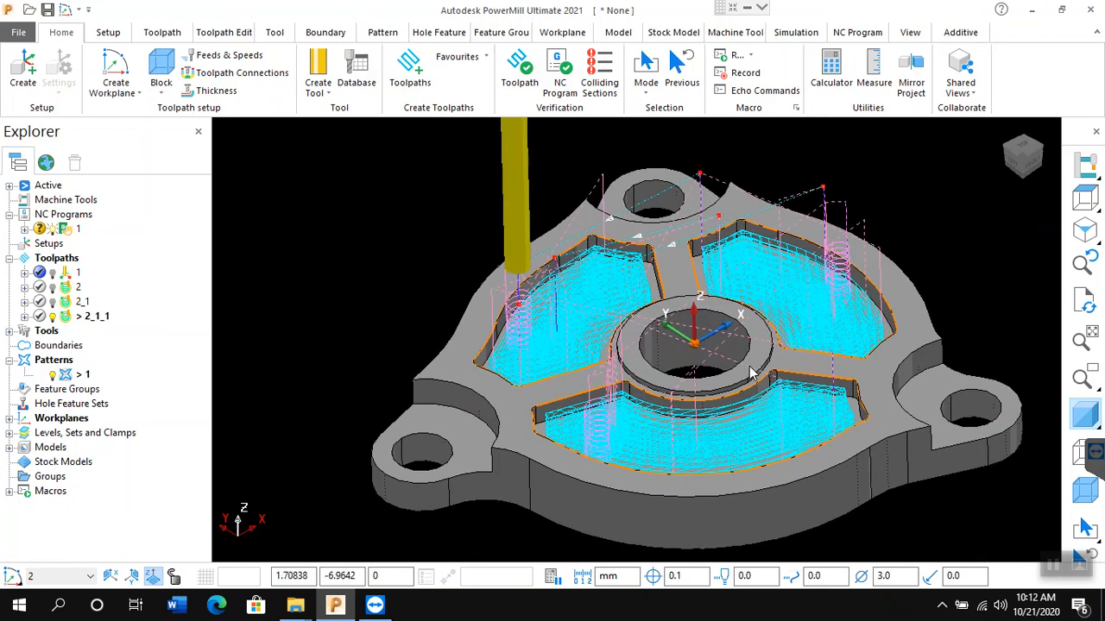